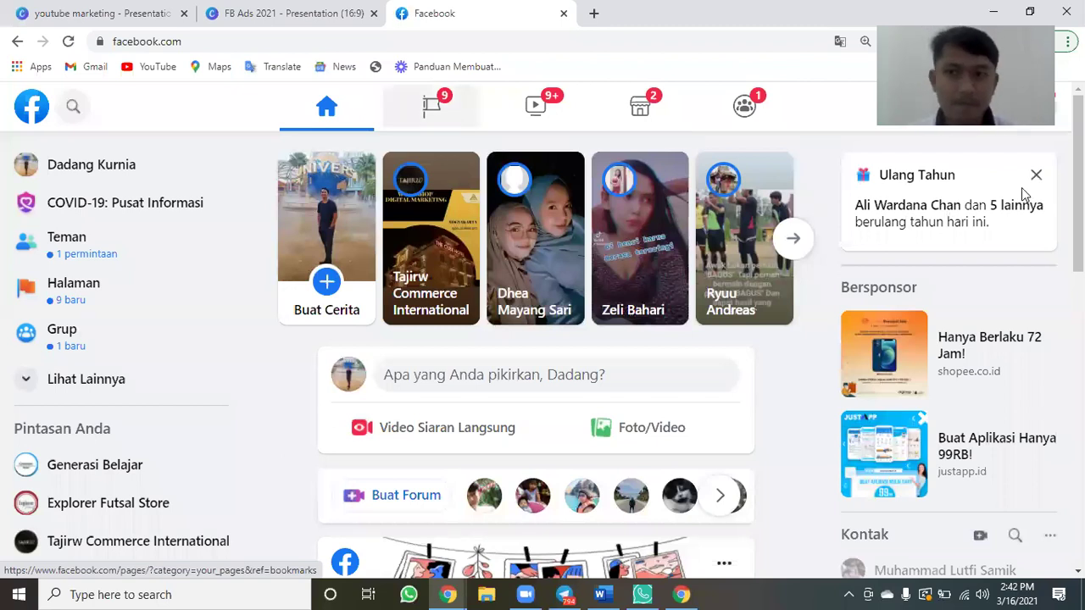
# From the Buat (+) create menu, start a new Facebook Page (Halaman).
pyautogui.scroll(-2, 949, 212)
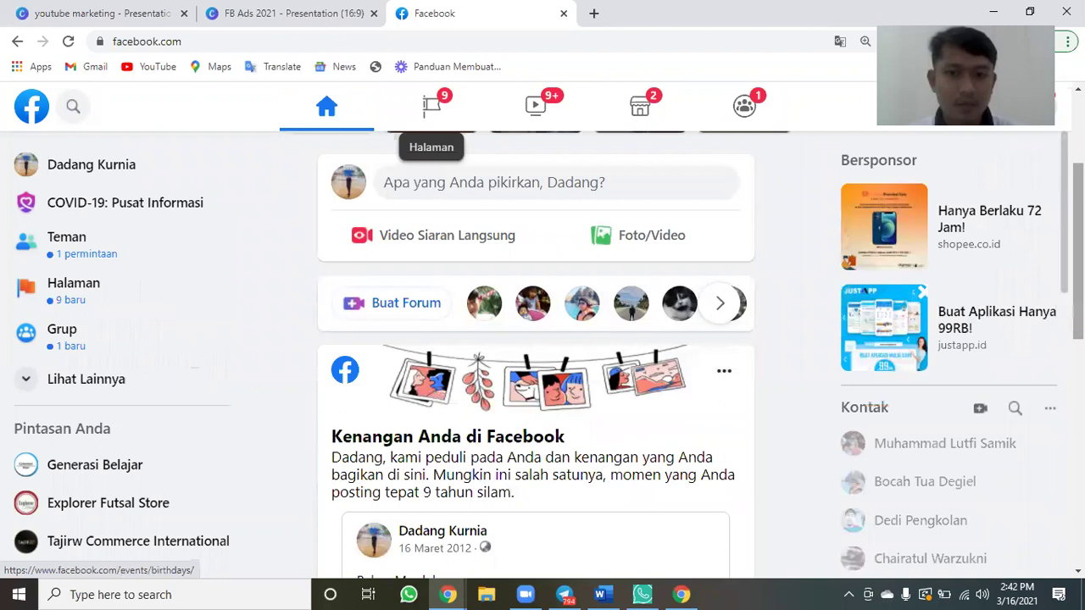
pyautogui.scroll(-5, 535, 424)
pyautogui.scroll(4, 535, 356)
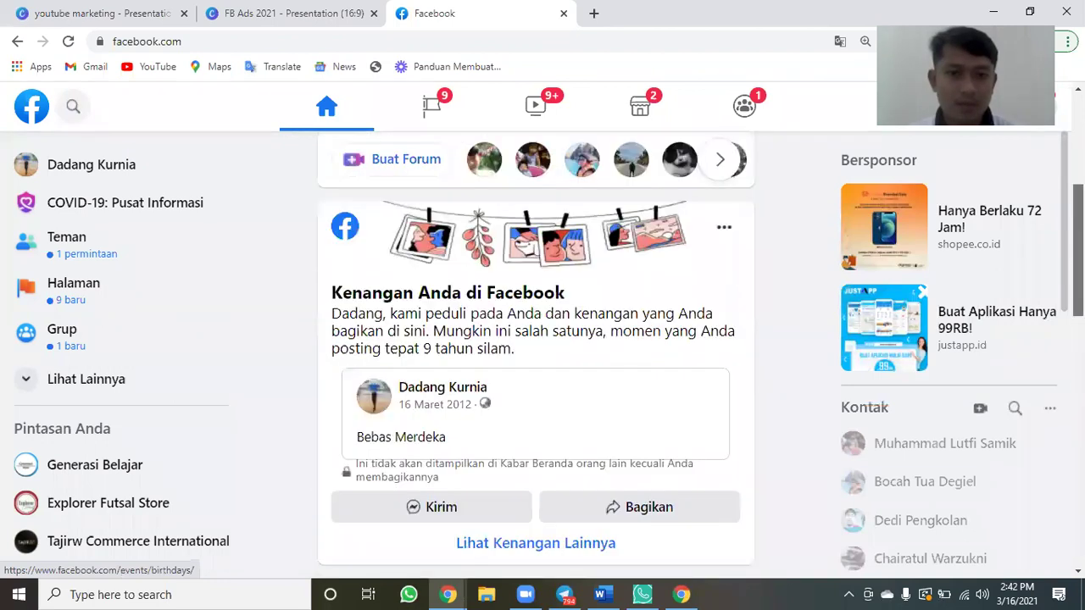
pyautogui.scroll(4, 535, 356)
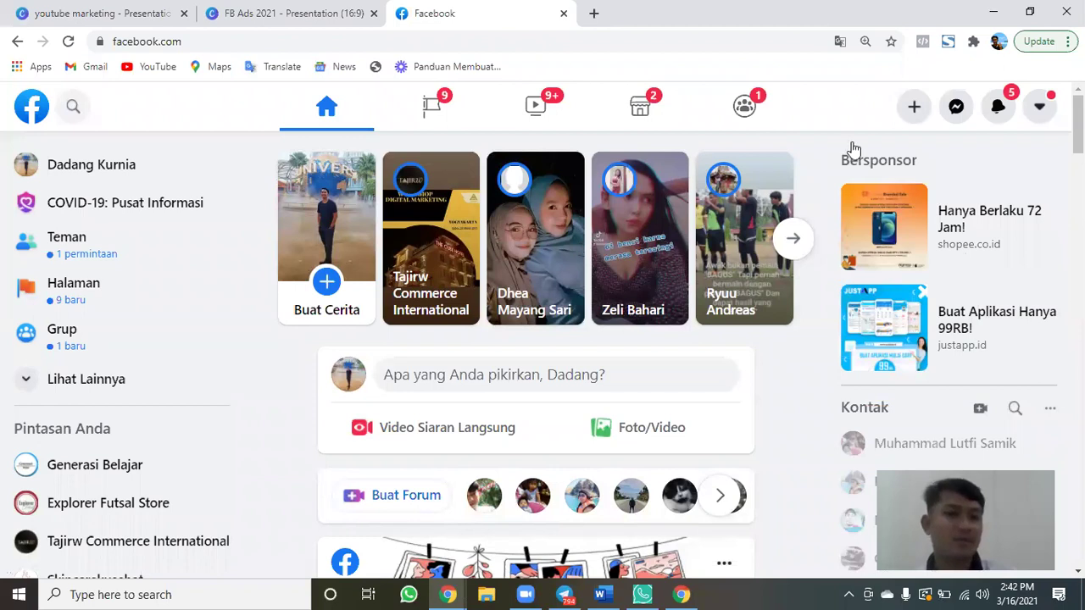
pyautogui.click(915, 110)
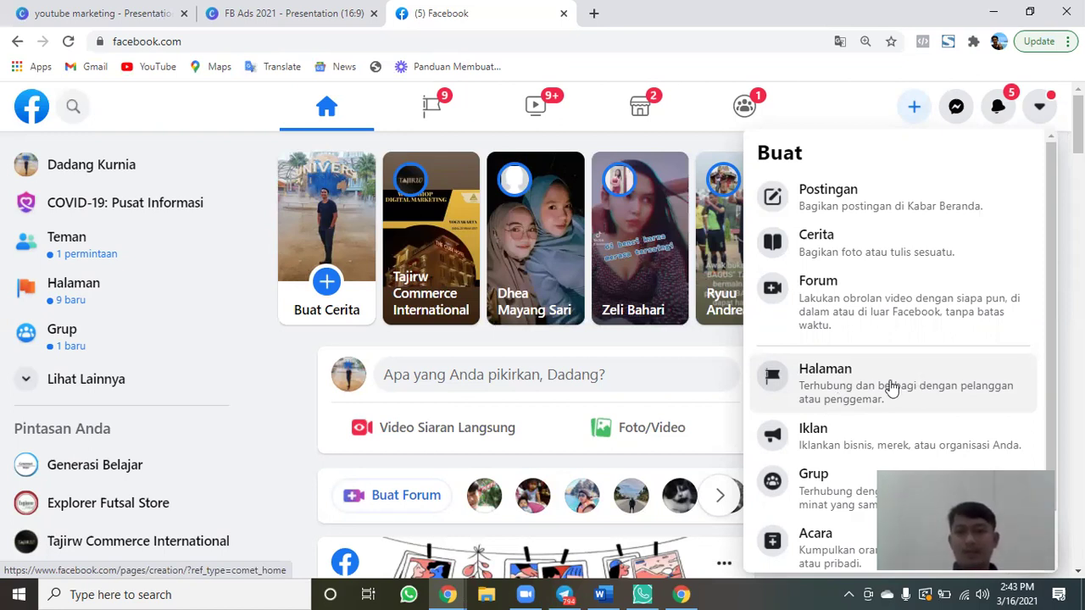
pyautogui.click(891, 388)
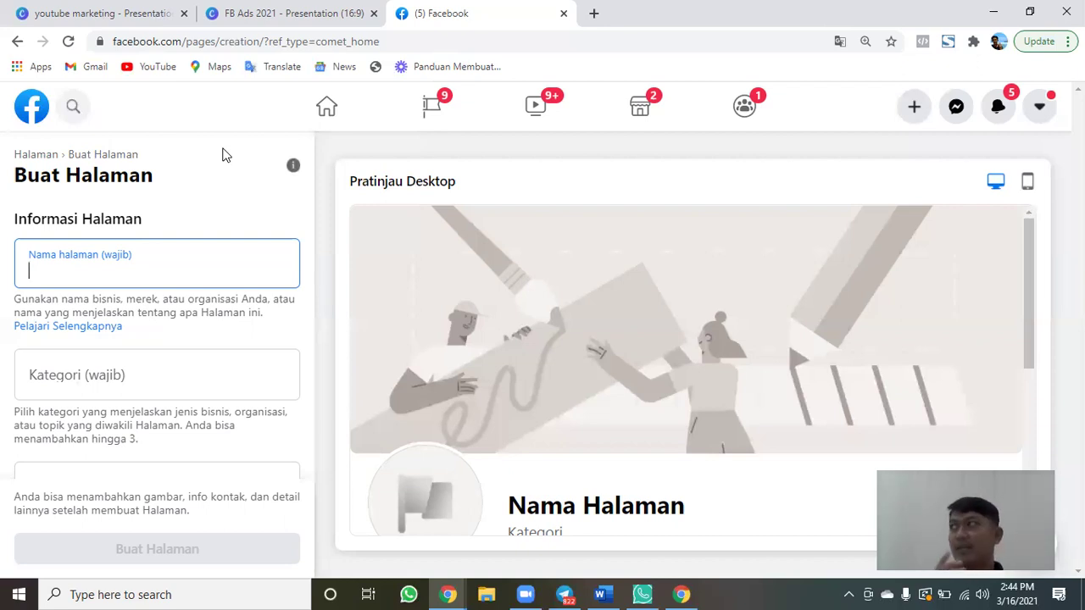
# Enter 'Komunitas Penyuka Sambal Bawang' as the Page name, correcting the typos.
pyautogui.write('Kom')
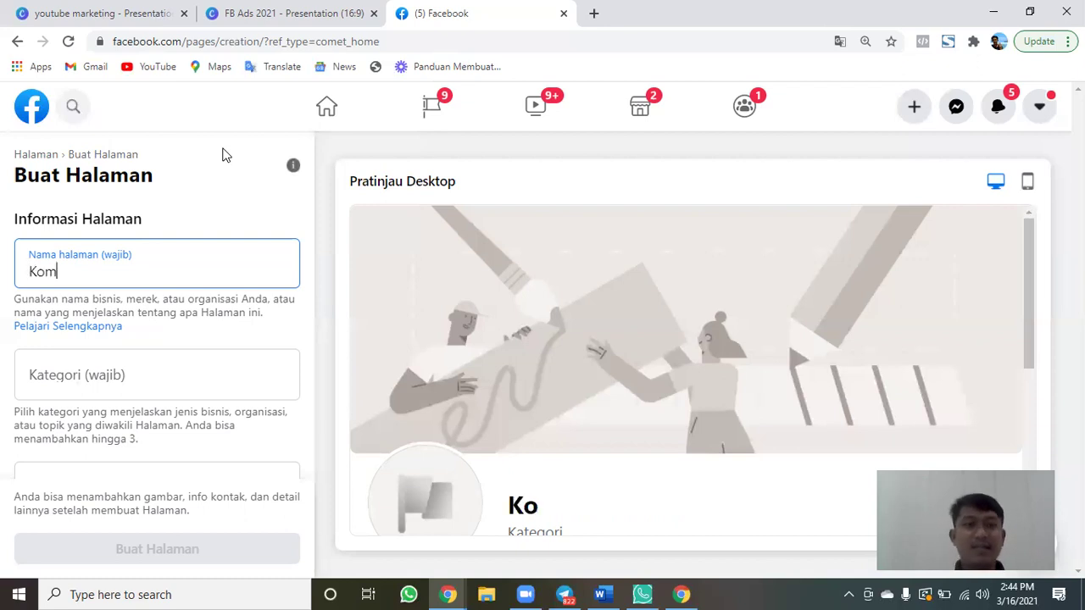
pyautogui.write('unita')
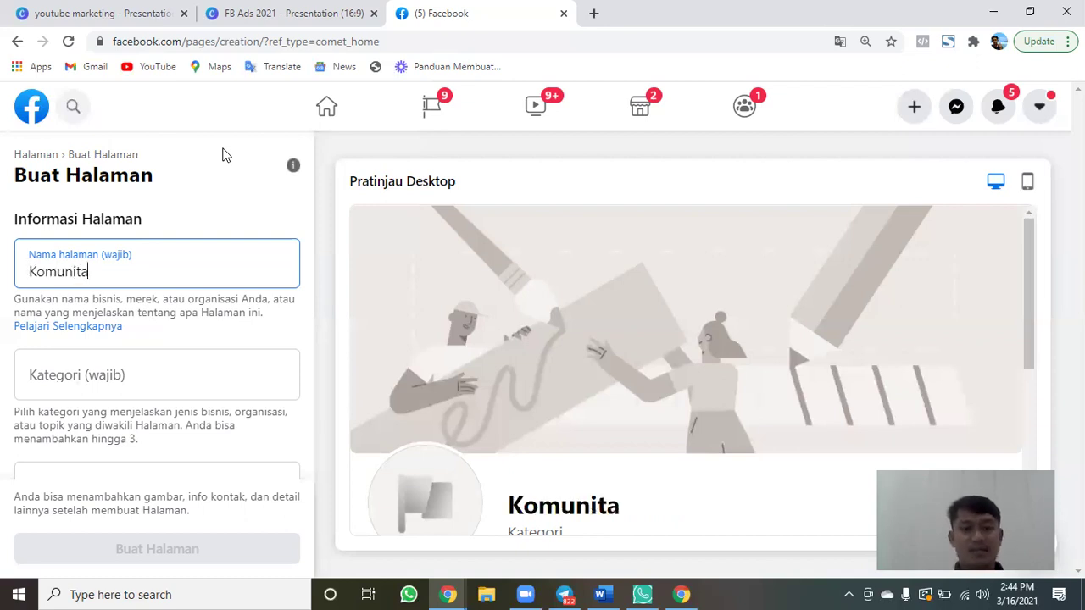
pyautogui.write('s Penyuksa S')
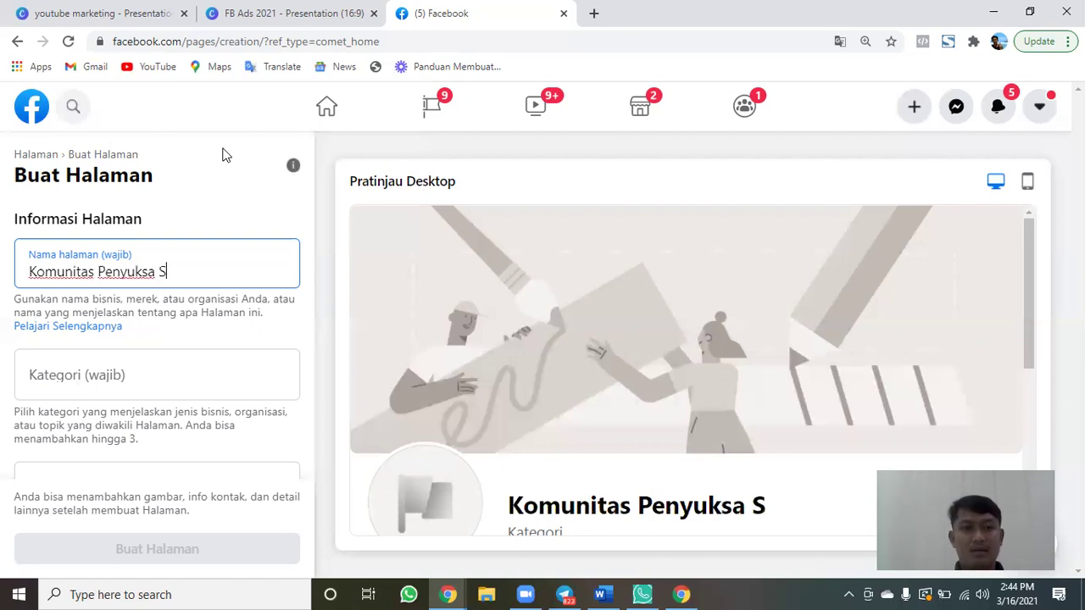
pyautogui.press('BackSpace')
pyautogui.press('BackSpace')
pyautogui.press('BackSpace')
pyautogui.press('BackSpace')
pyautogui.write('a Sambal')
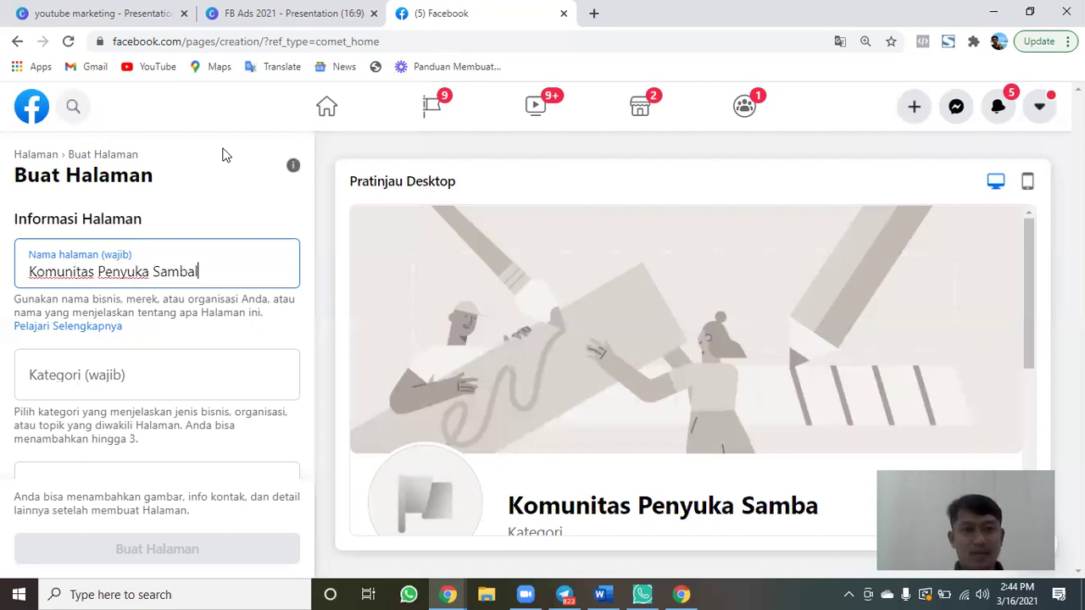
pyautogui.write(' N')
pyautogui.press('BackSpace')
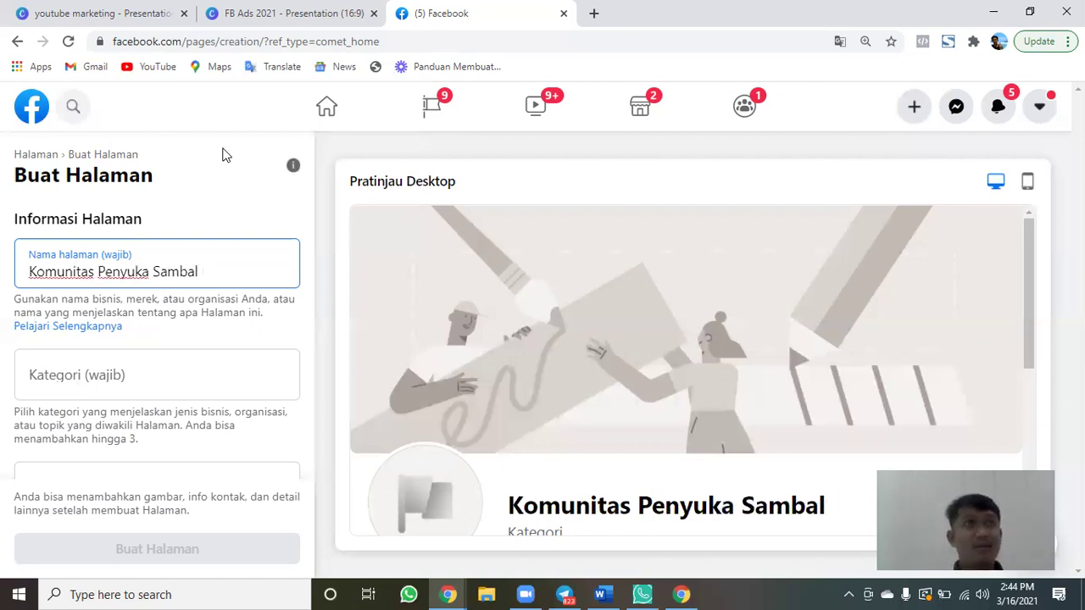
pyautogui.write('Bawang')
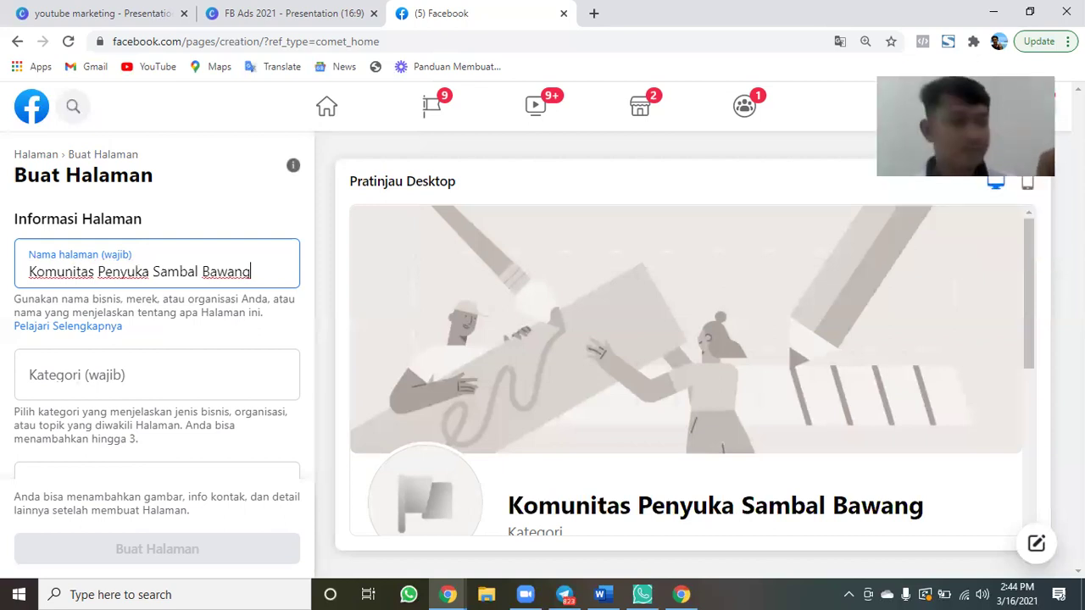
# Show the Notifikasi panel from the bell icon in the top bar.
pyautogui.click(997, 106)
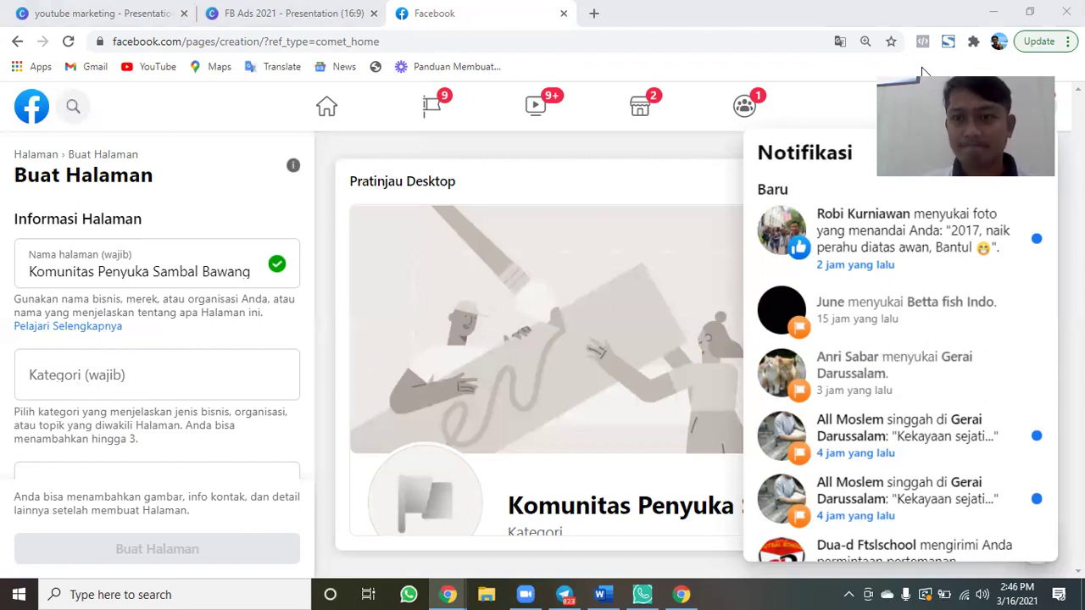
# Leave the unfinished Page via the Facebook logo, confirming Lanjutkan to reach the feed.
pyautogui.click(42, 105)
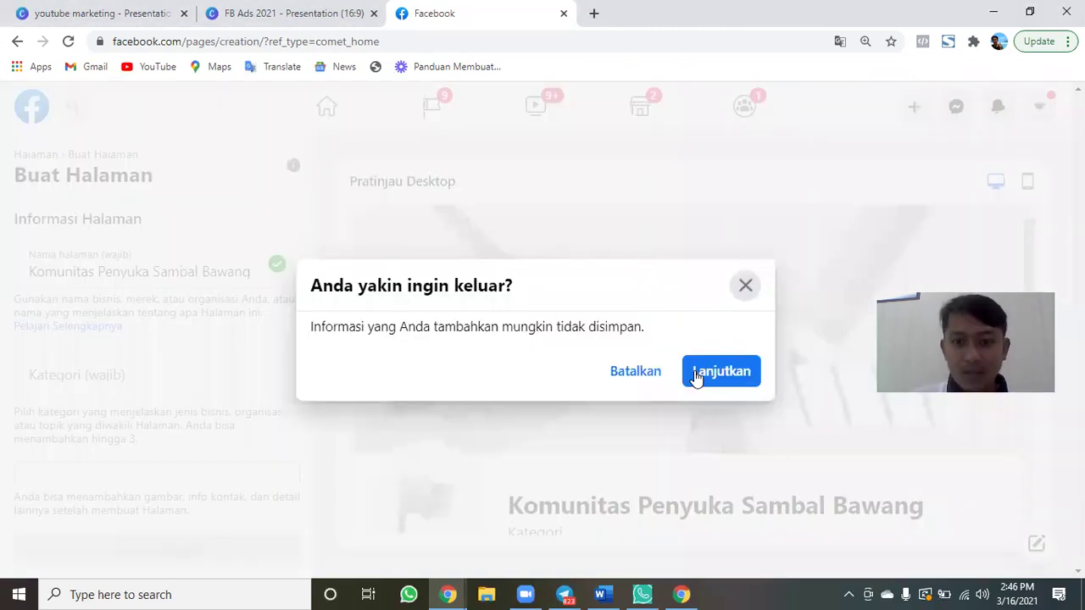
pyautogui.click(693, 380)
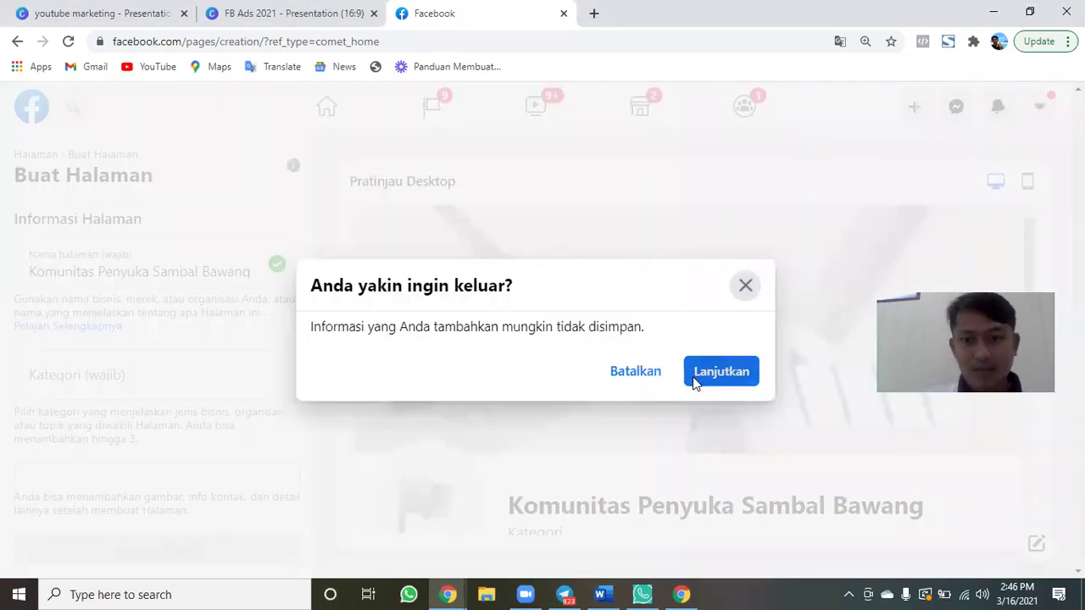
pyautogui.moveTo(1000, 313); pyautogui.dragTo(1012, 174)
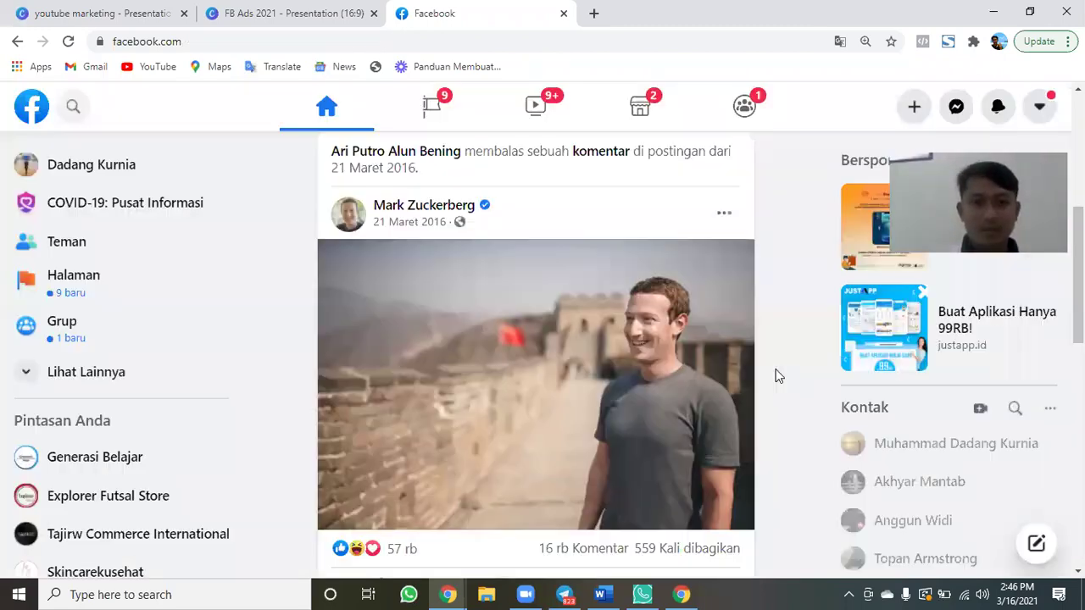
pyautogui.scroll(-2, 820, 242)
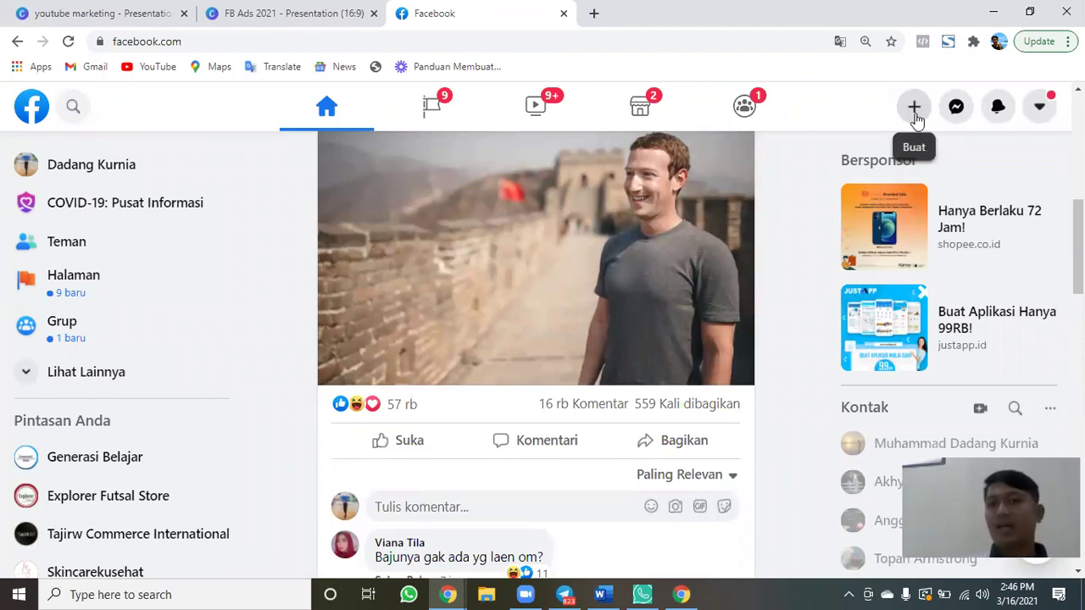
pyautogui.click(914, 108)
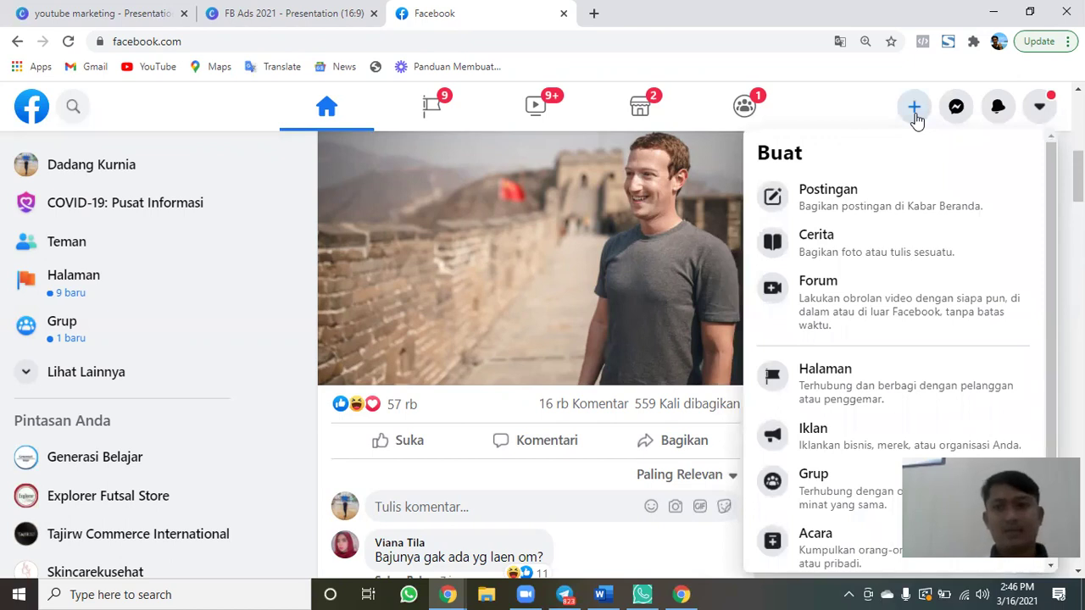
pyautogui.click(914, 112)
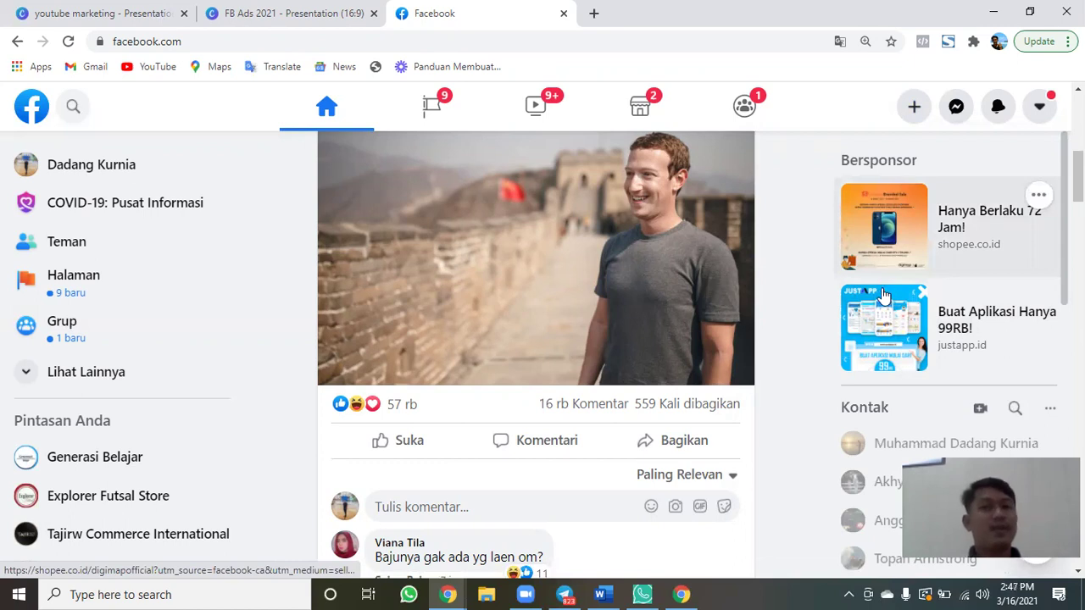
# Browse the feed and expand the full text of the King Kong Co. post.
pyautogui.scroll(-2, 813, 337)
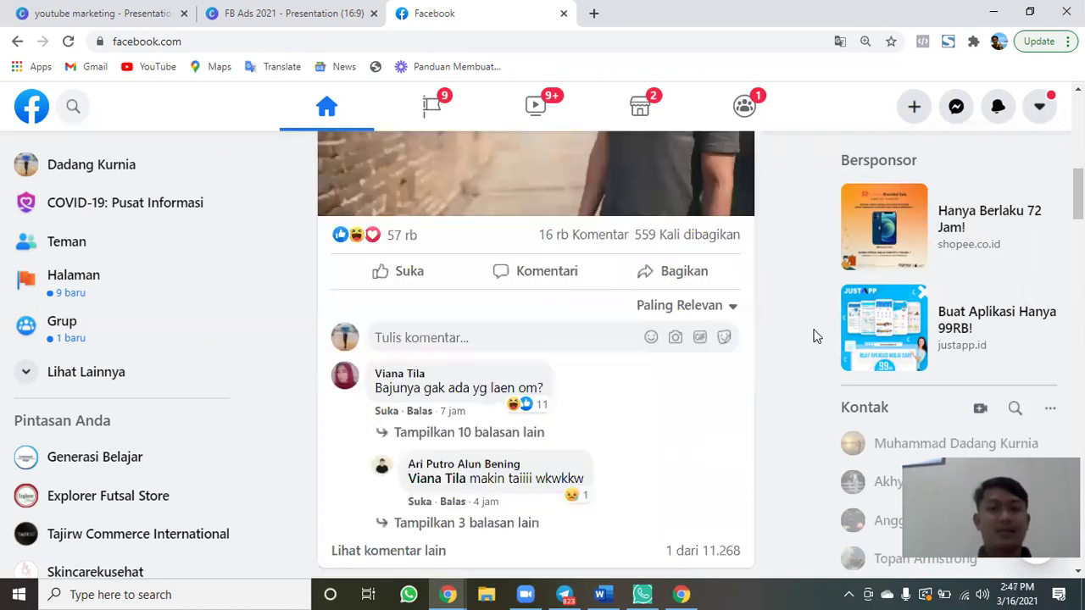
pyautogui.scroll(-3, 814, 336)
pyautogui.scroll(-3, 416, 196)
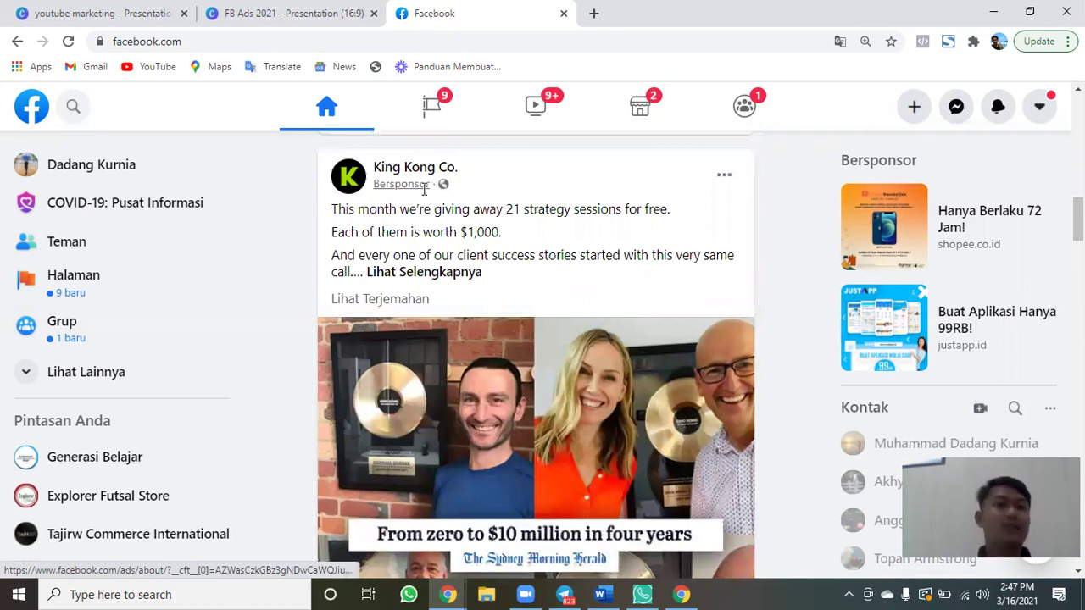
pyautogui.click(393, 190)
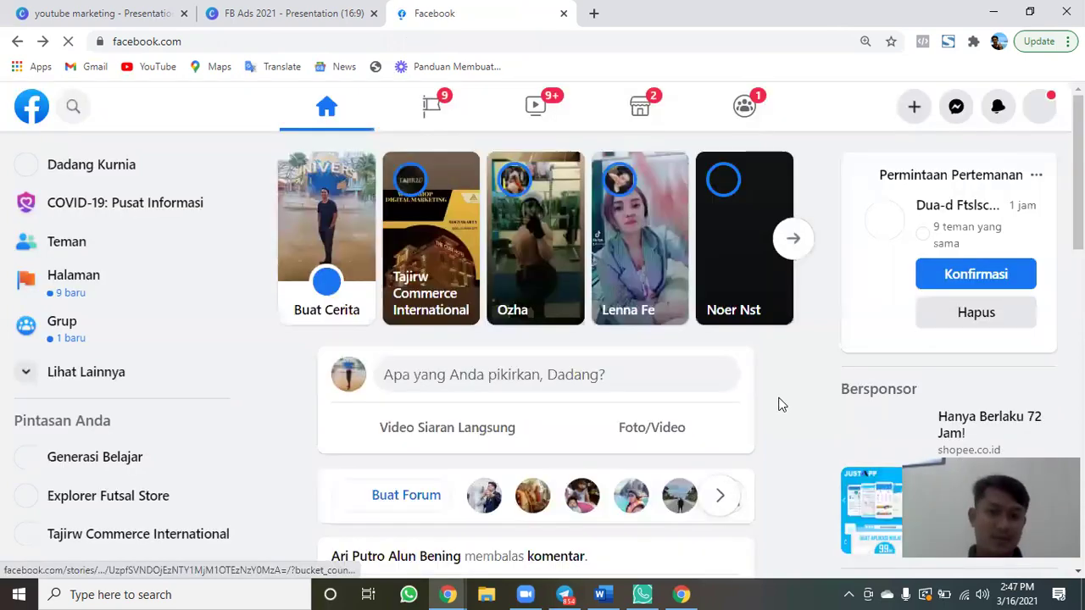
pyautogui.scroll(-5, 778, 404)
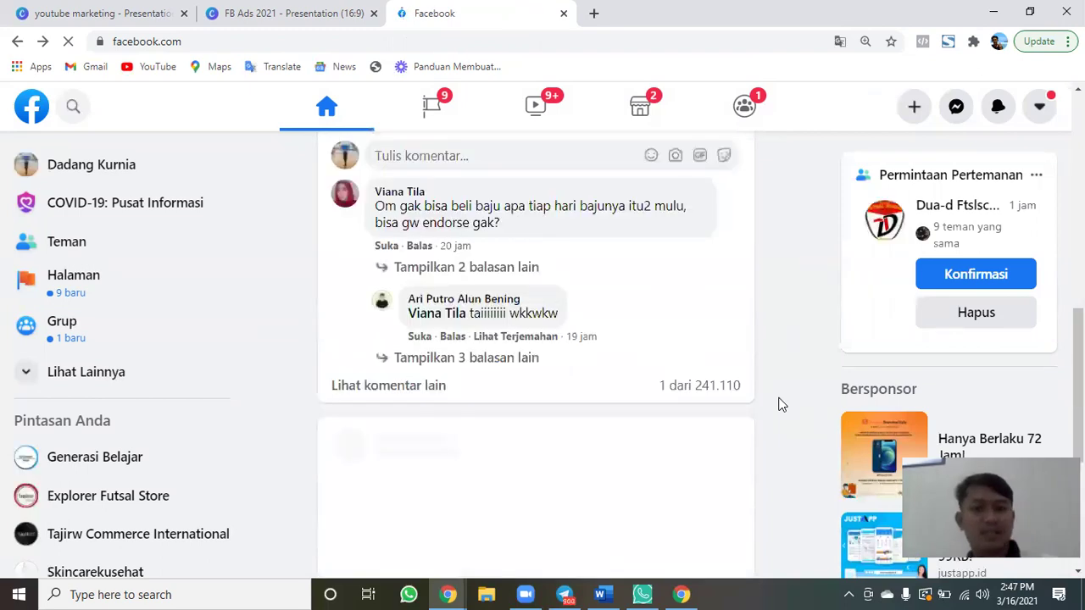
pyautogui.scroll(-5, 781, 404)
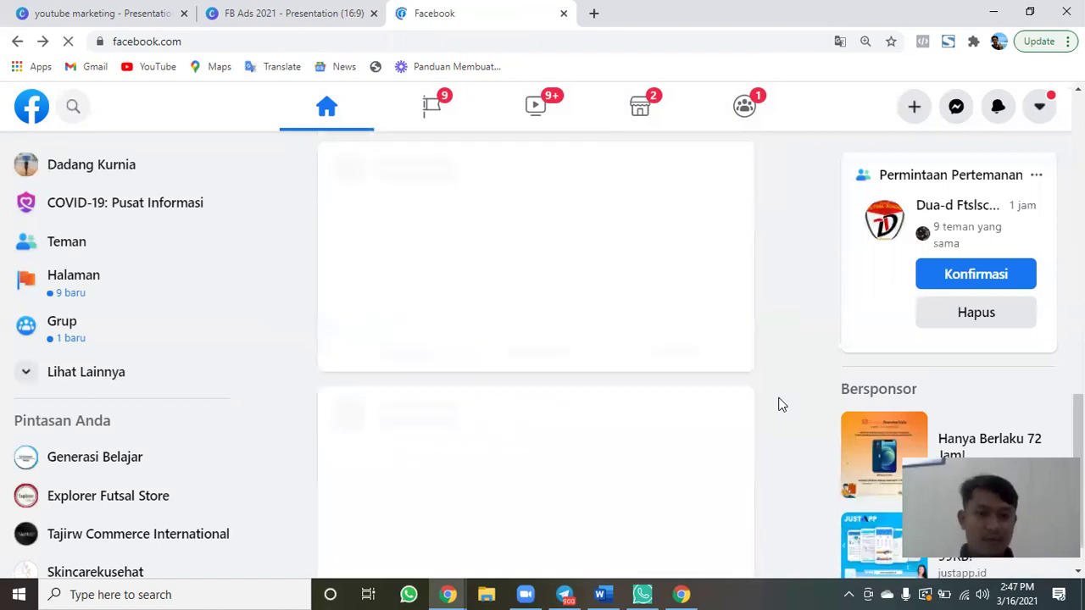
pyautogui.scroll(-1, 782, 404)
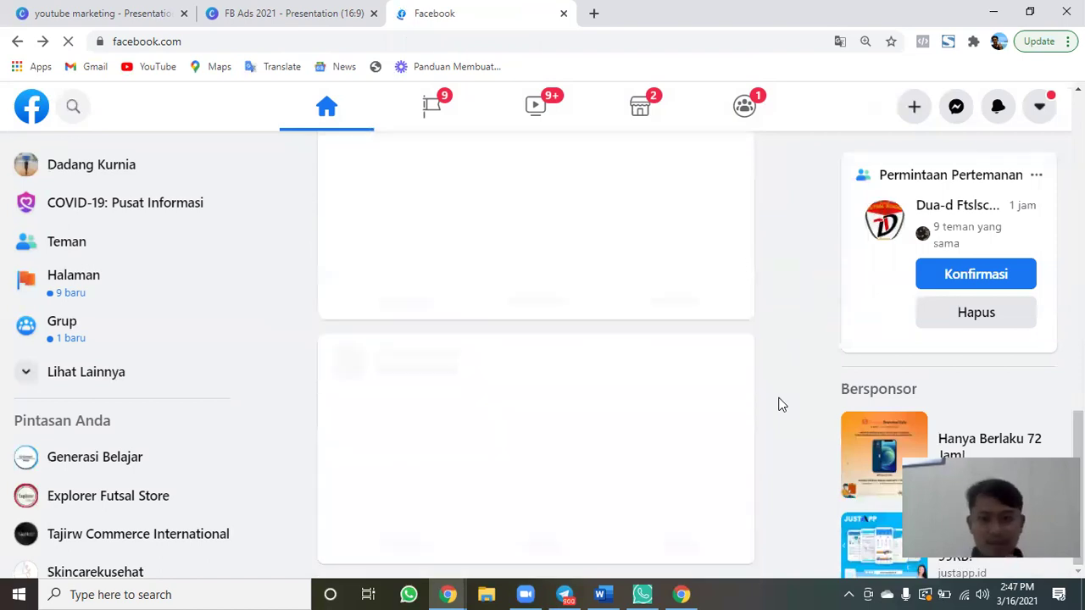
pyautogui.moveTo(1017, 456); pyautogui.dragTo(1006, 419)
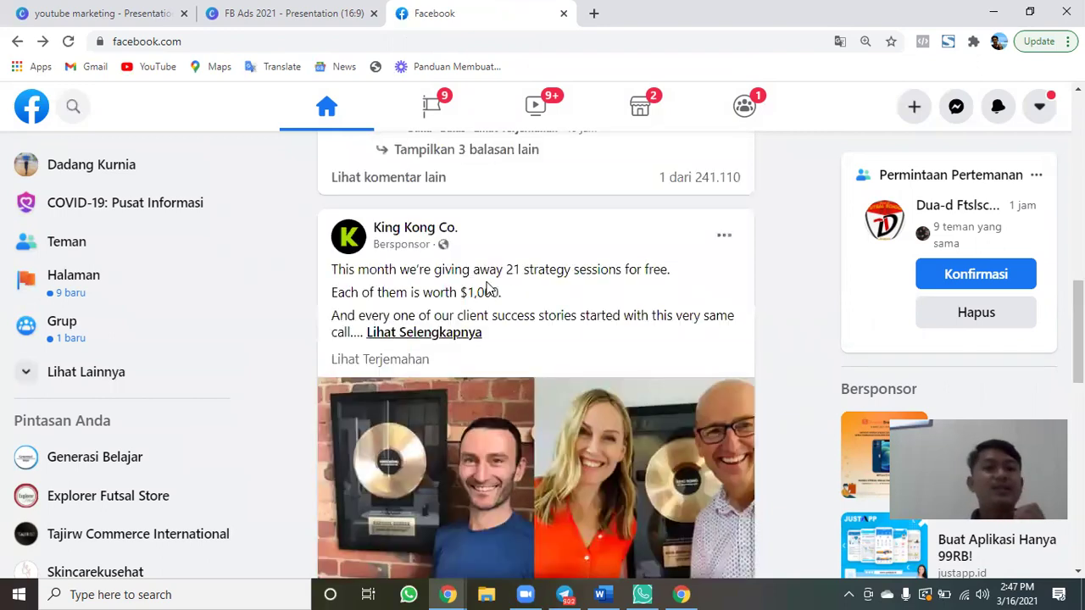
pyautogui.click(511, 292)
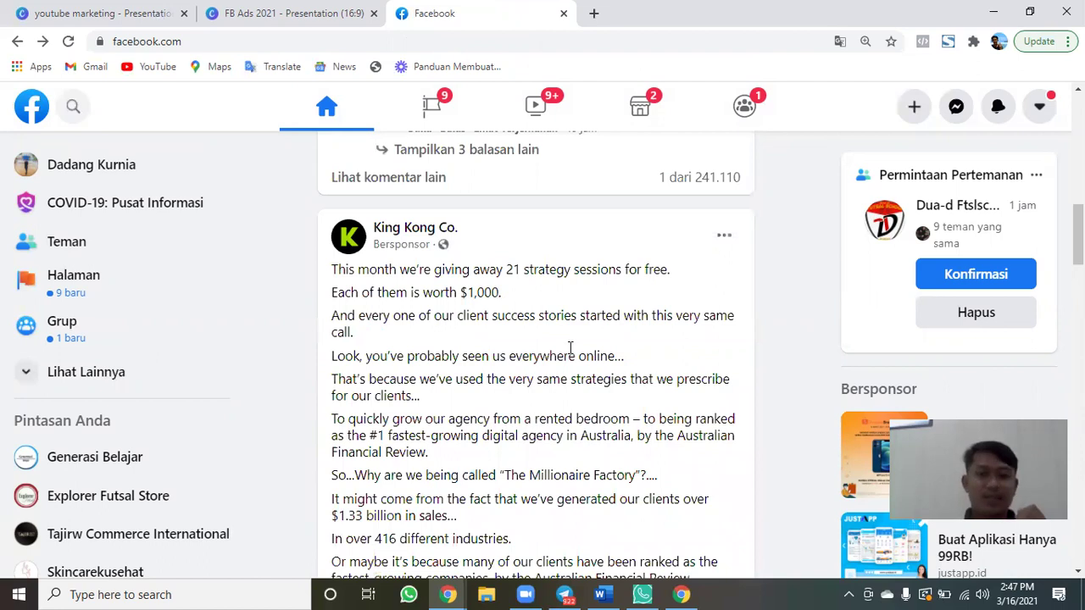
# Return to the top of the feed and bring up the Buat (+) create menu.
pyautogui.scroll(-10, 569, 348)
pyautogui.scroll(-5, 569, 354)
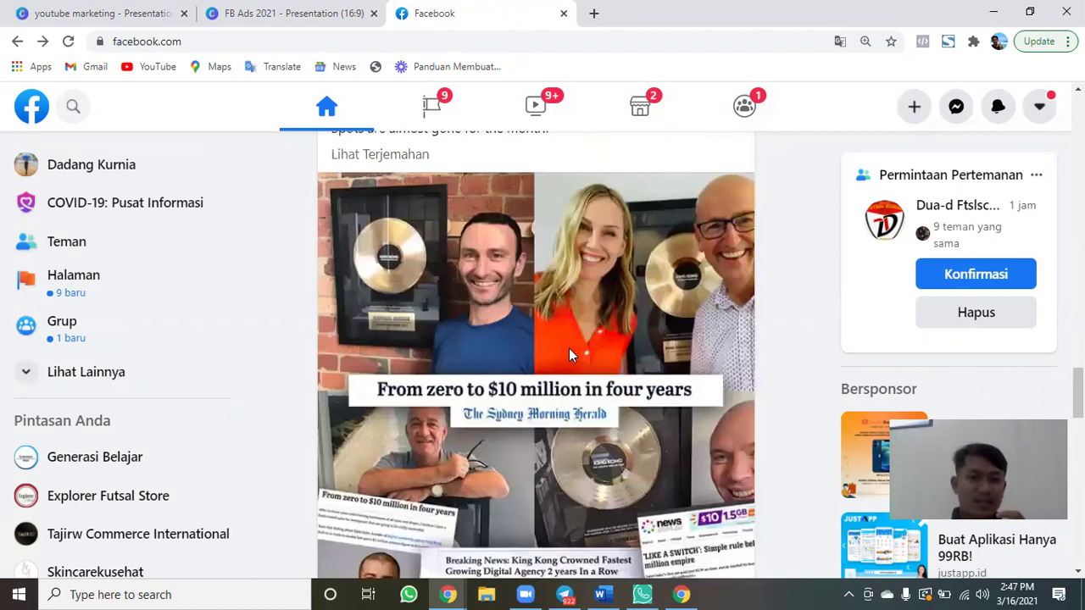
pyautogui.scroll(-6, 568, 354)
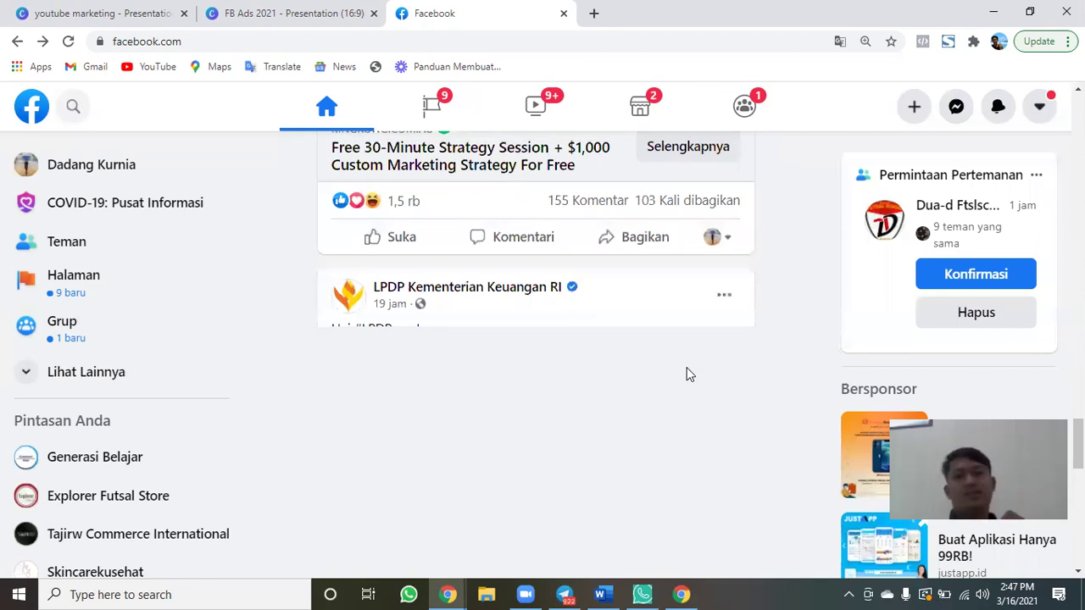
pyautogui.scroll(-5, 688, 374)
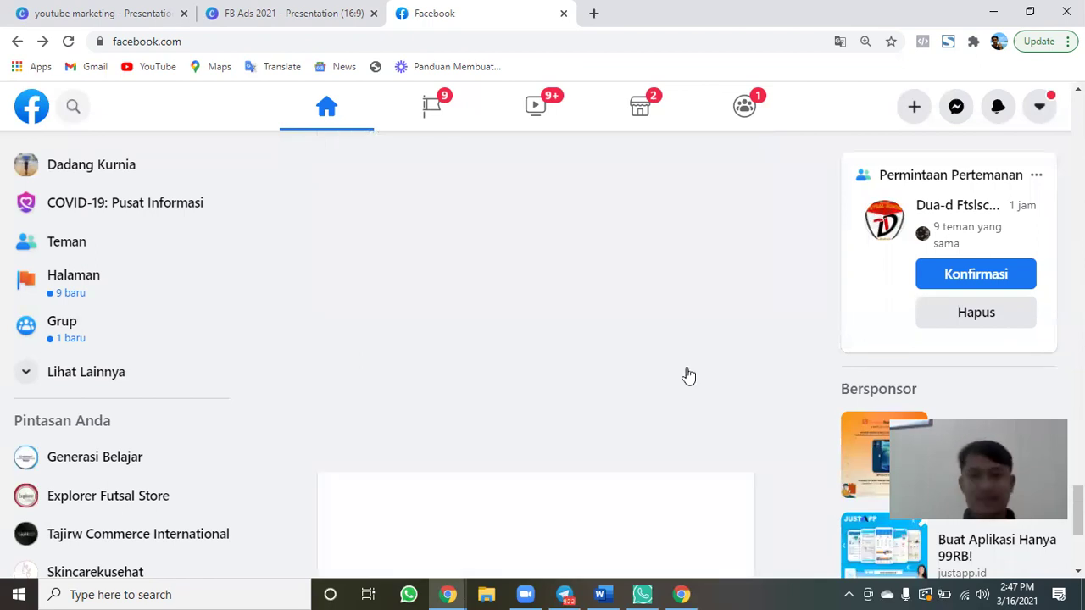
pyautogui.scroll(10, 688, 375)
pyautogui.scroll(15, 688, 374)
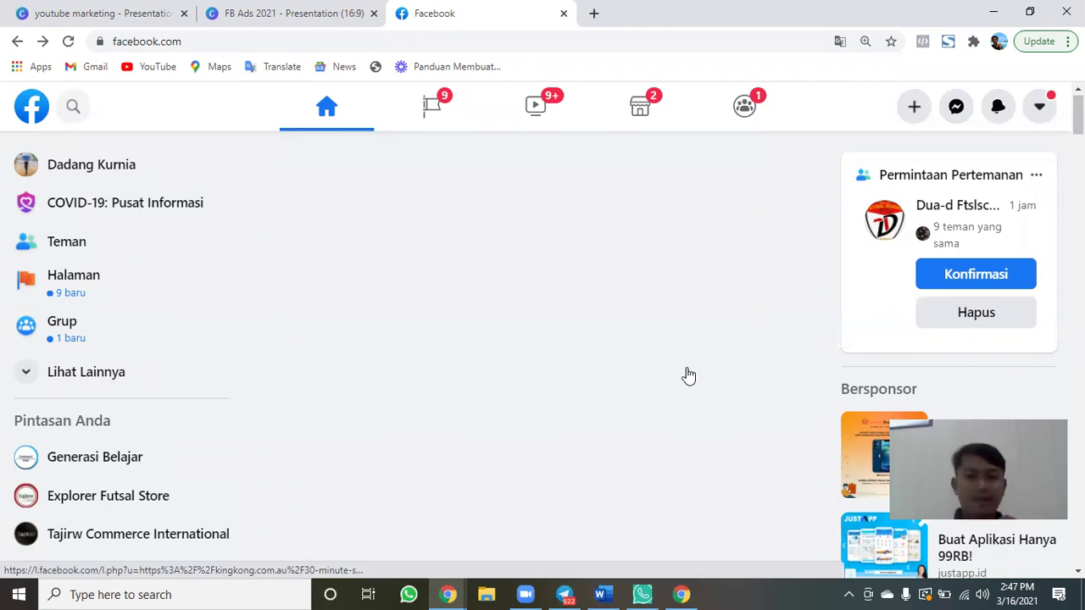
pyautogui.click(912, 107)
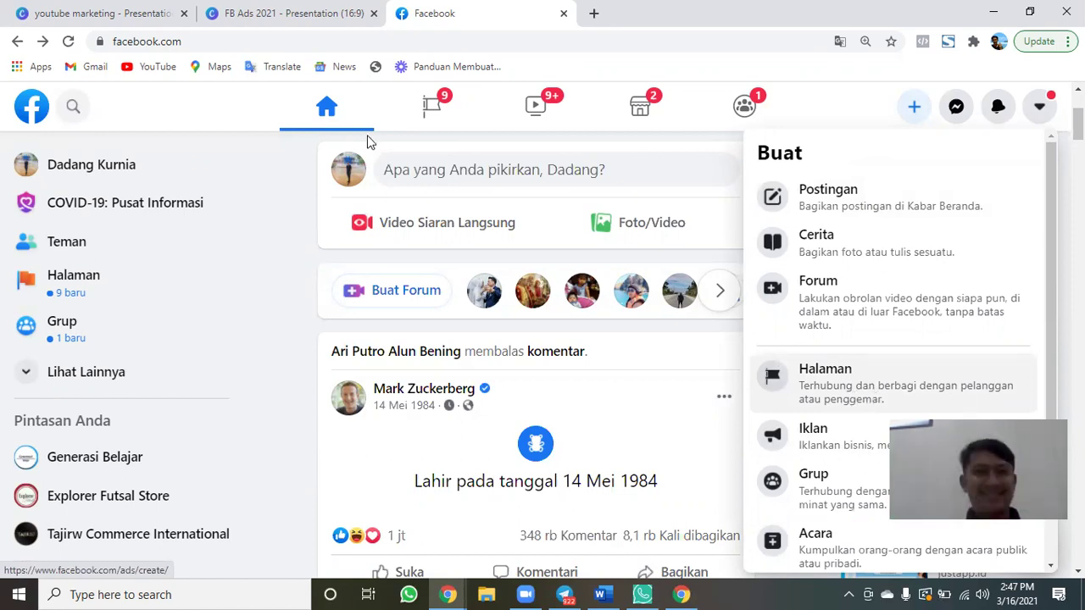
# Start a Lightshot capture covering the whole Facebook page with the Buat menu.
pyautogui.press('Print')
pyautogui.moveTo(88, 34); pyautogui.dragTo(1055, 560)
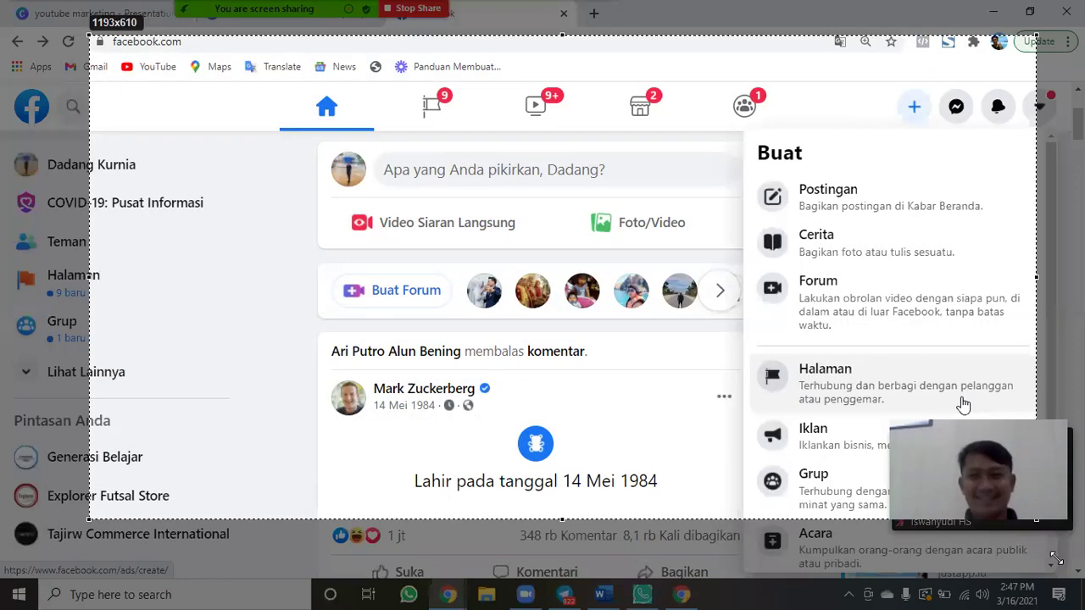
pyautogui.moveTo(1035, 519); pyautogui.dragTo(1073, 570)
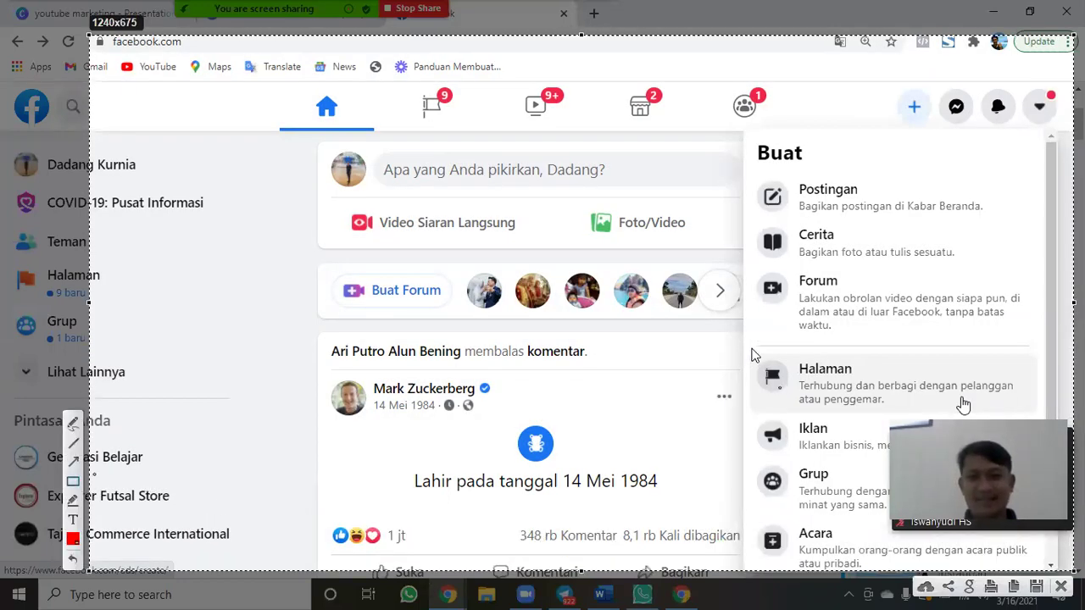
# Mark the Halaman option and the + create button with red boxes and arrows.
pyautogui.moveTo(750, 345); pyautogui.dragTo(1034, 426)
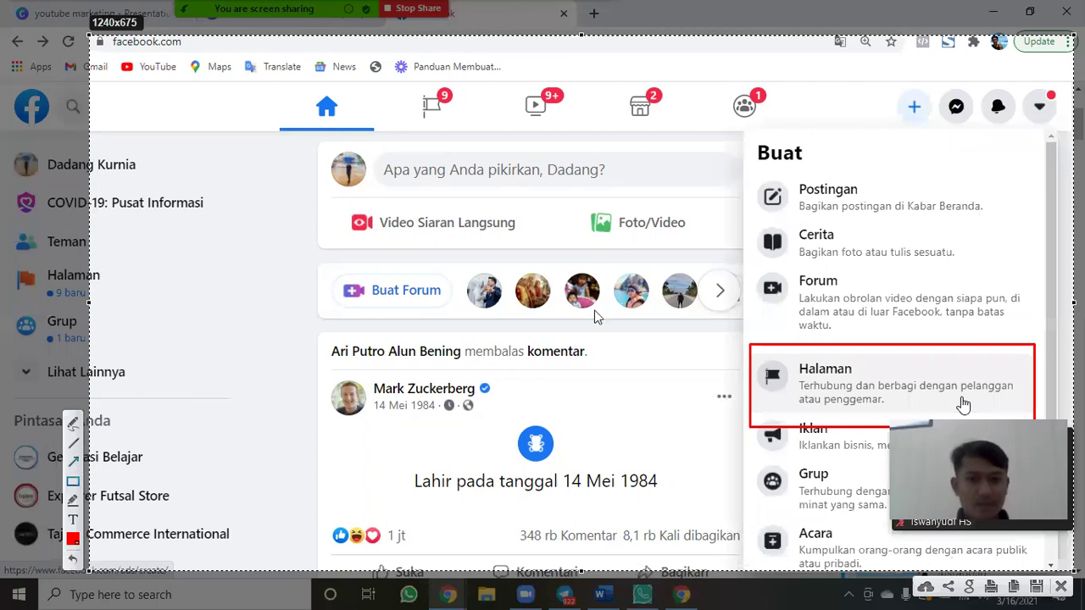
pyautogui.moveTo(598, 249)
pyautogui.mouseDown()
pyautogui.moveTo(838, 395)
pyautogui.moveTo(789, 365)
pyautogui.mouseUp()
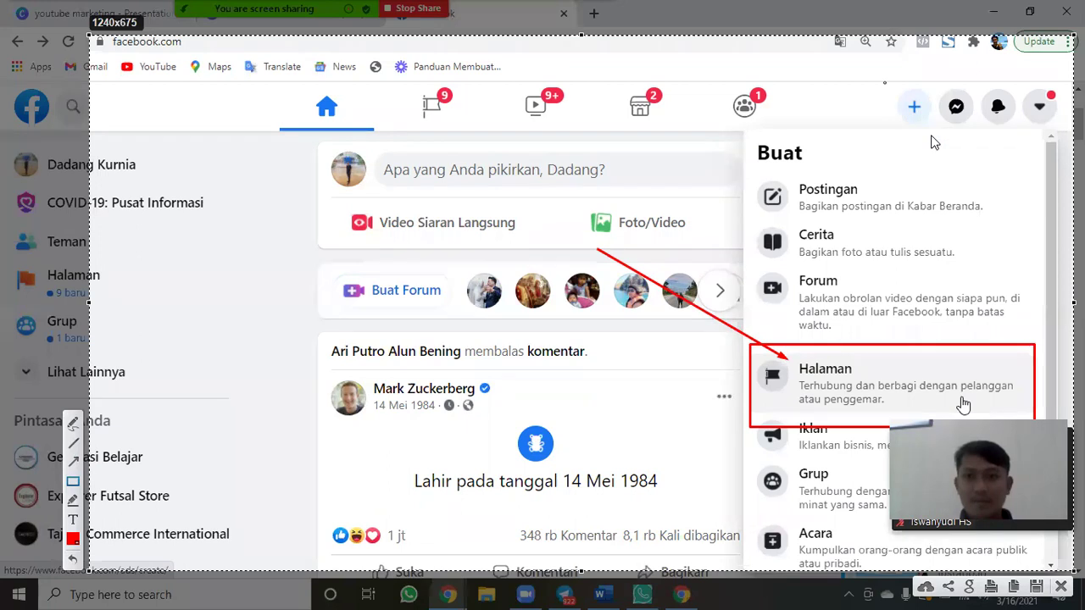
pyautogui.moveTo(961, 137); pyautogui.dragTo(885, 83)
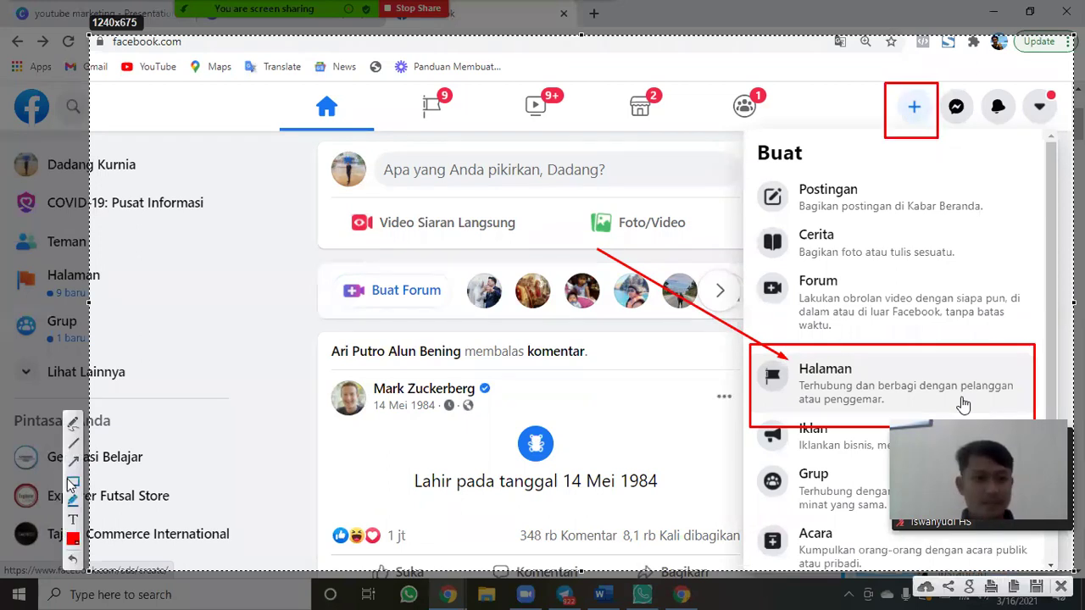
pyautogui.click(74, 460)
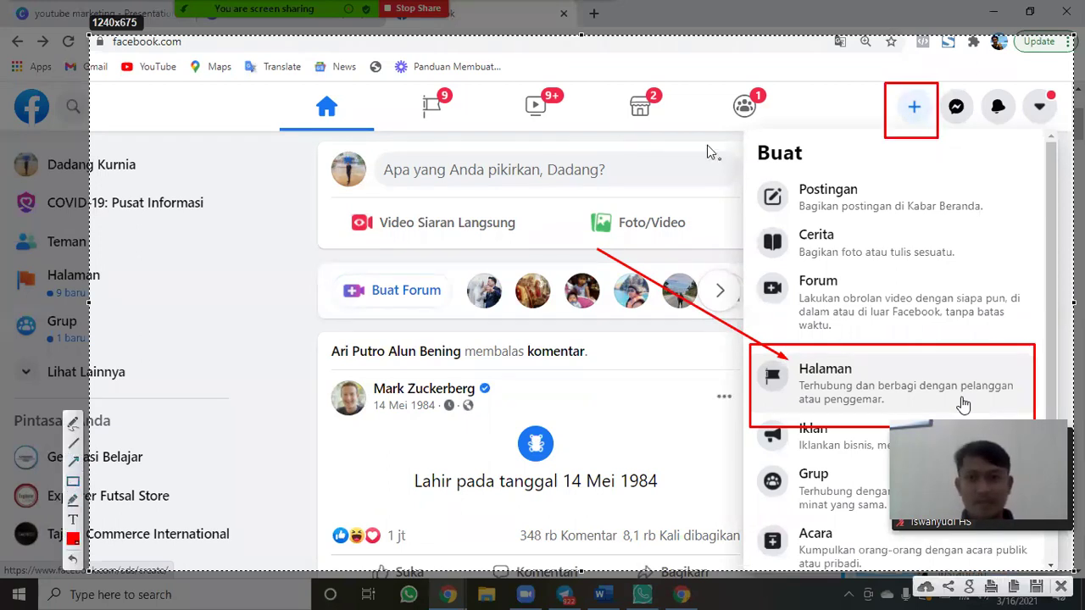
pyautogui.moveTo(705, 144)
pyautogui.mouseDown()
pyautogui.moveTo(885, 119)
pyautogui.moveTo(898, 107)
pyautogui.mouseUp()
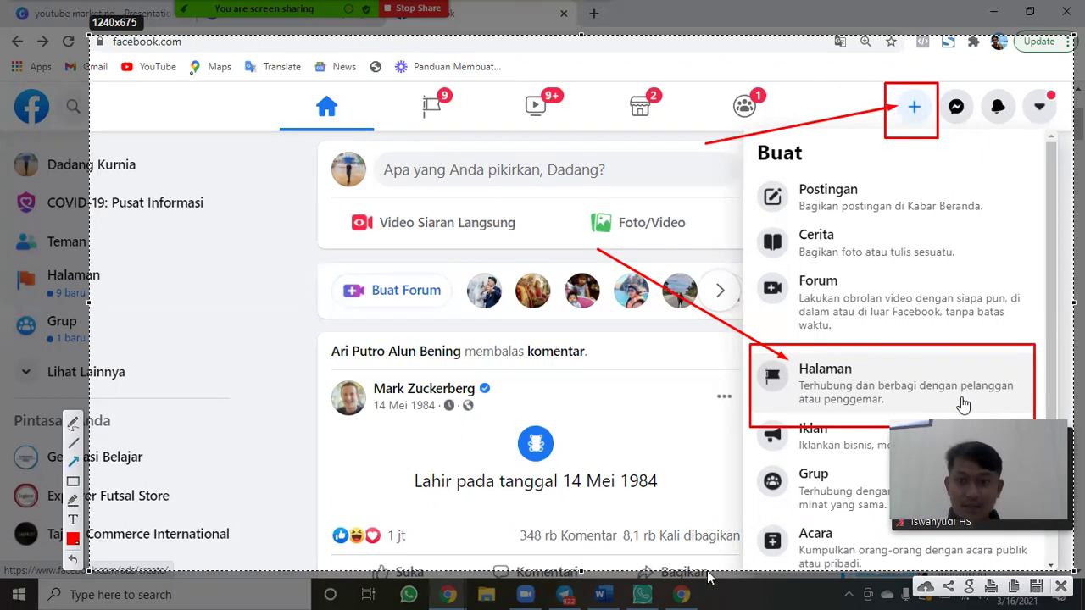
pyautogui.click(1035, 588)
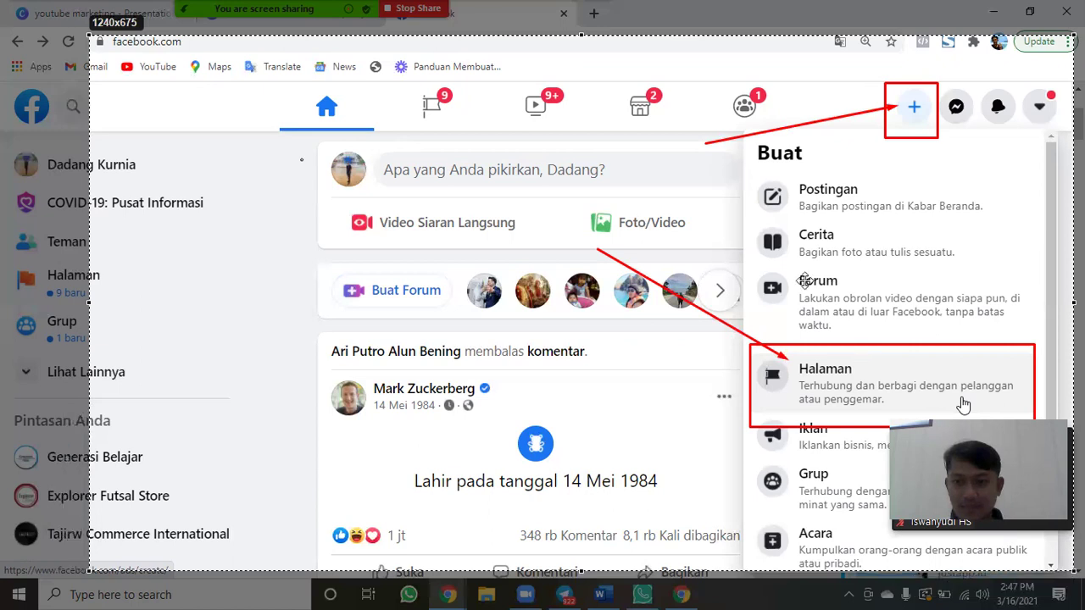
# Save the screenshot with Ctrl+S under the name 'FB Ads Step 1 Membuat Halaman Fanspage'.
pyautogui.hotkey('ctrl', 's')
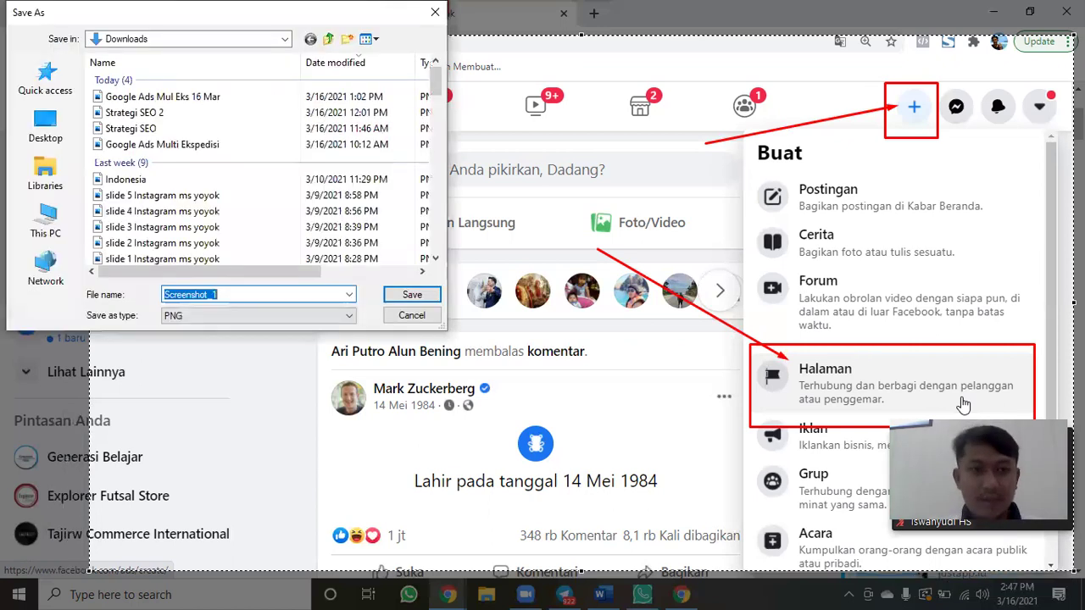
pyautogui.write('Step 1')
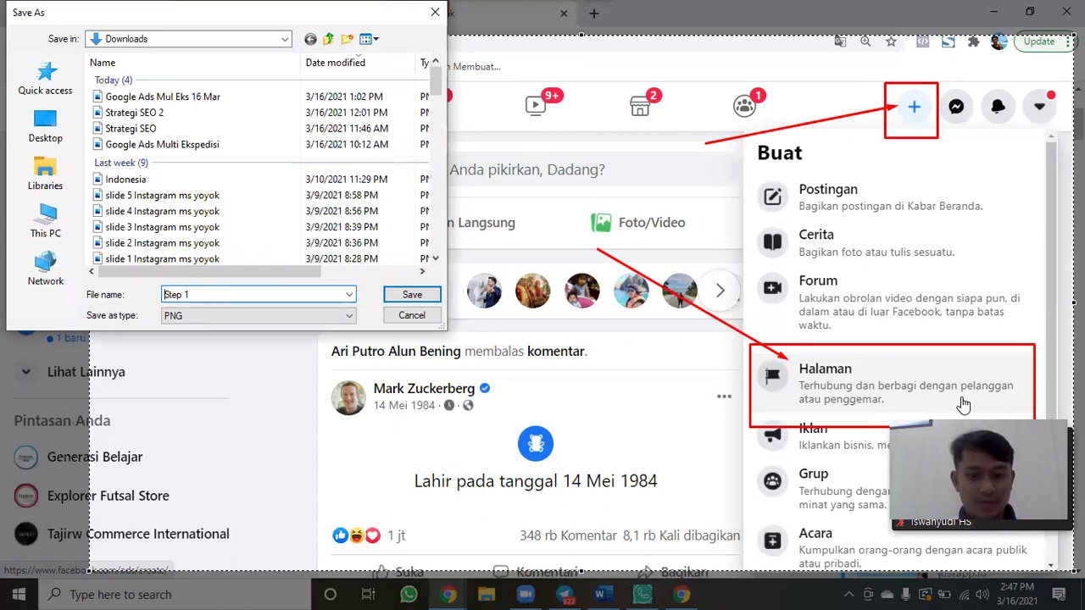
pyautogui.write('FB ADs')
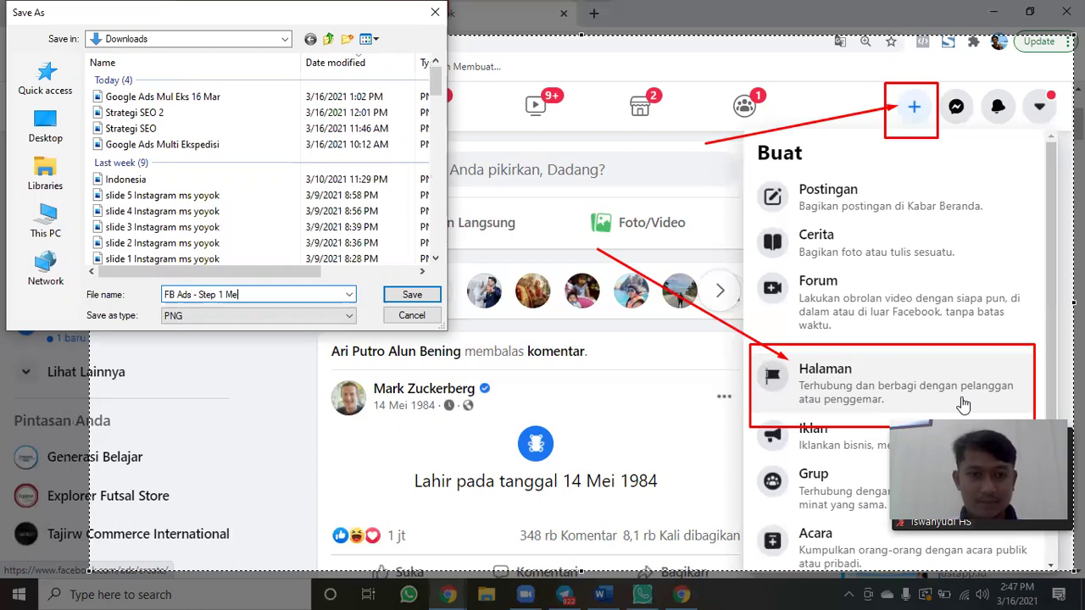
pyautogui.write('Halaman')
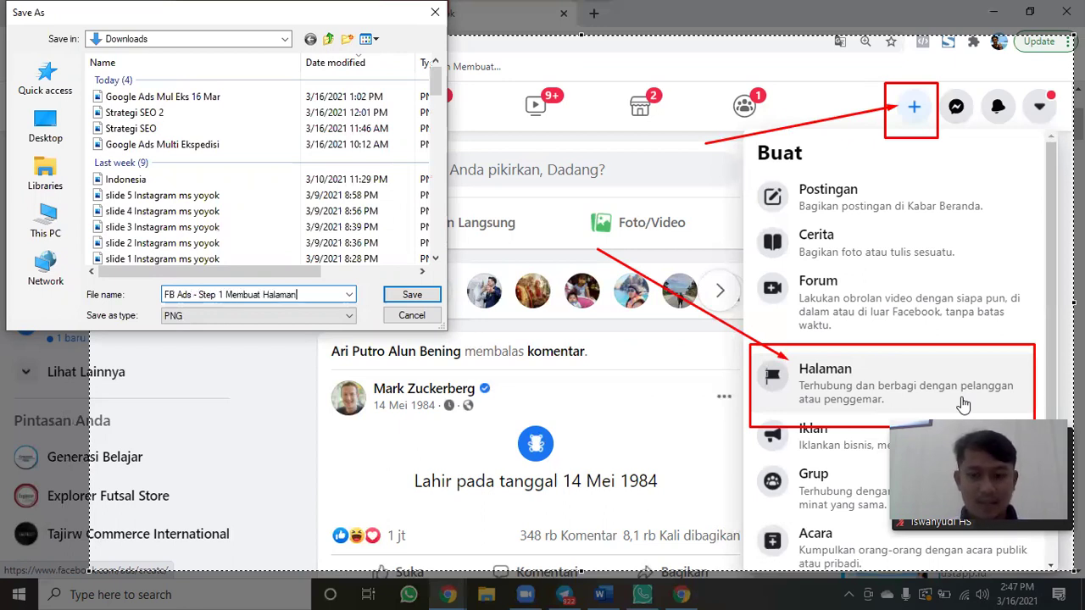
pyautogui.write('nspage')
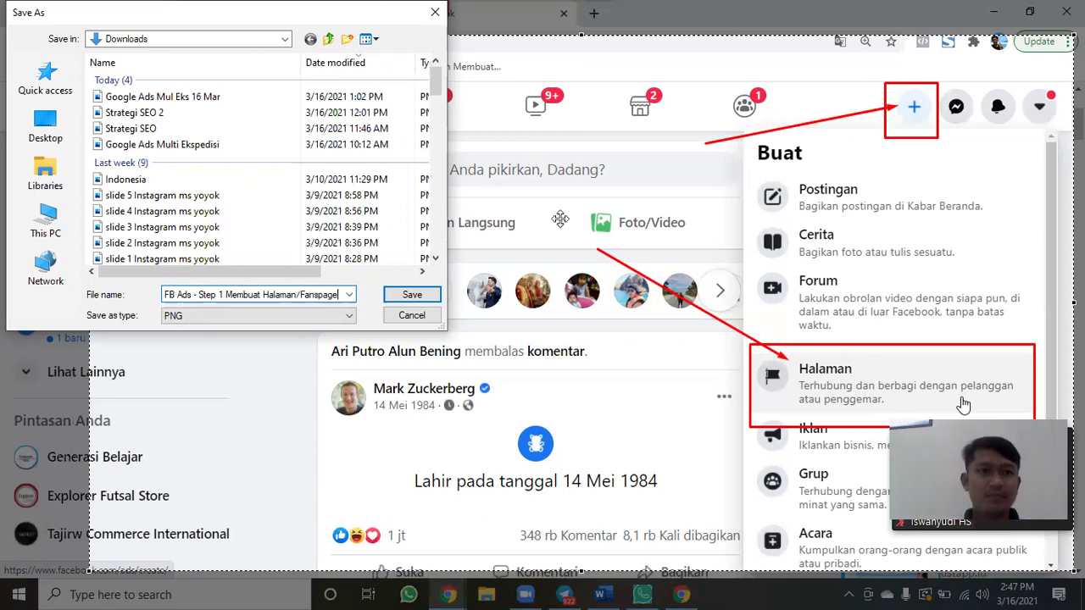
pyautogui.click(404, 298)
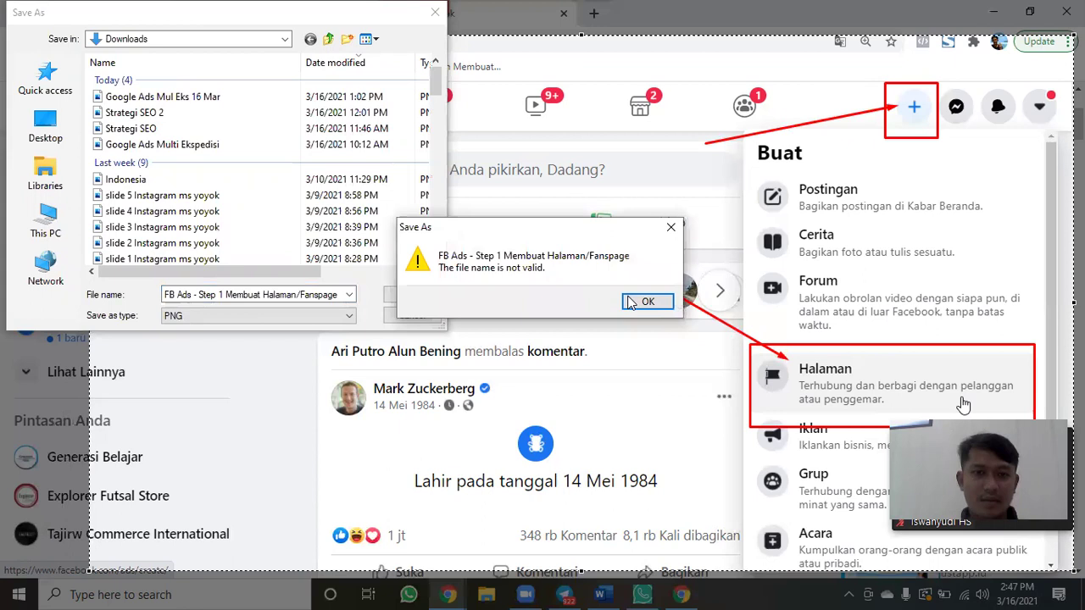
# Fix the invalid dash and slash characters in the file name after the warnings.
pyautogui.press('Return')
pyautogui.click(213, 294)
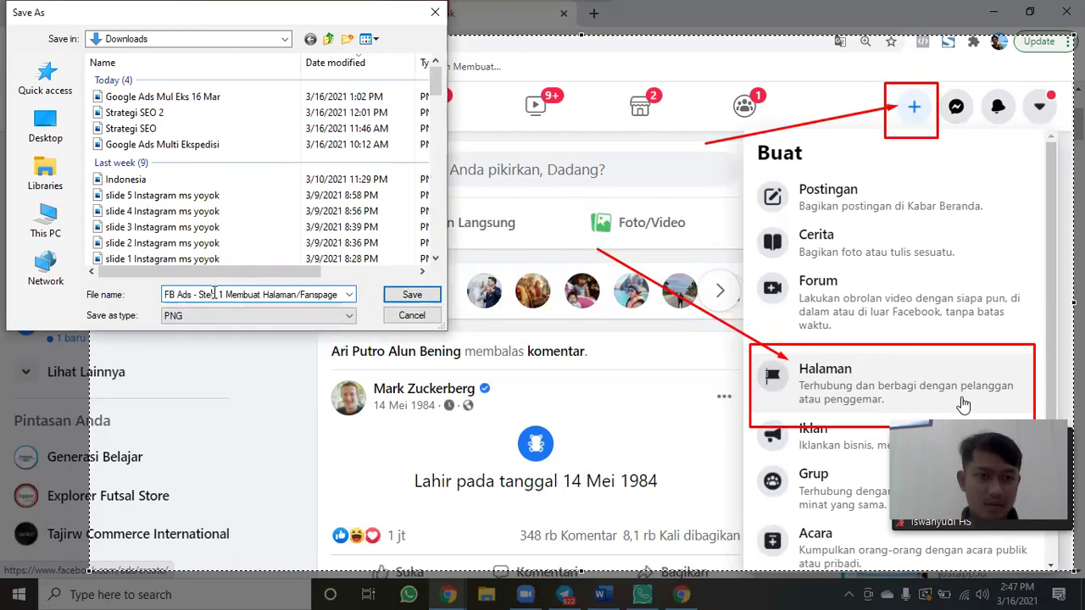
pyautogui.press('BackSpace')
pyautogui.press('BackSpace')
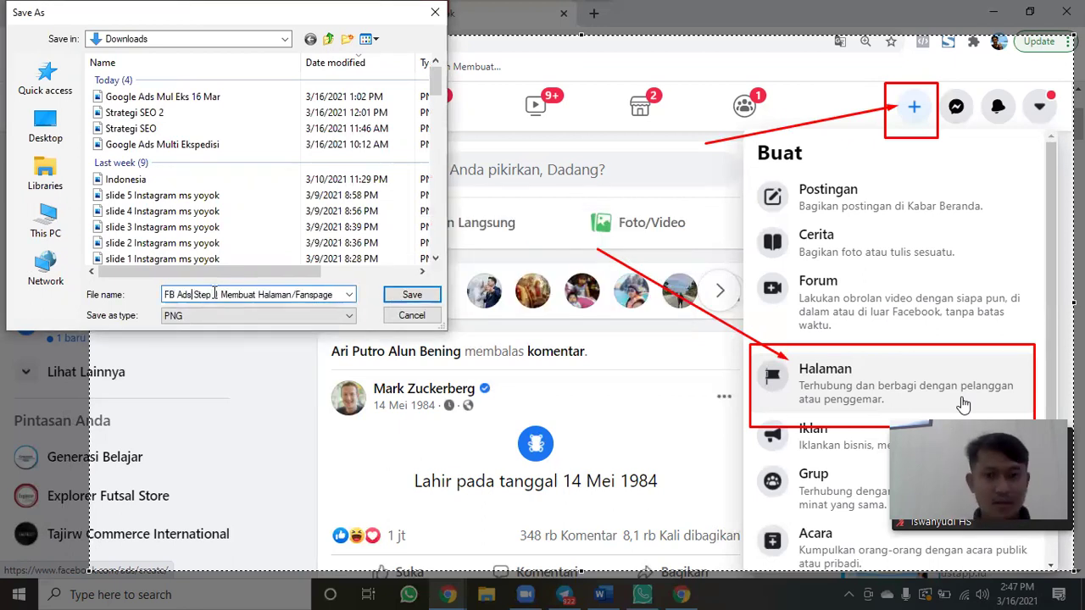
pyautogui.click(412, 301)
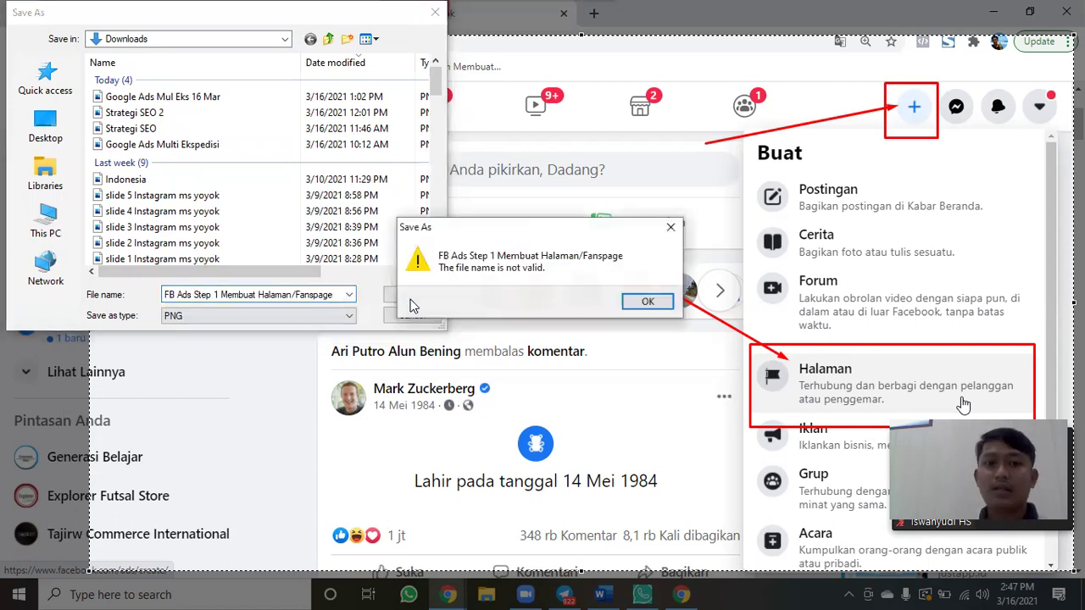
pyautogui.click(651, 301)
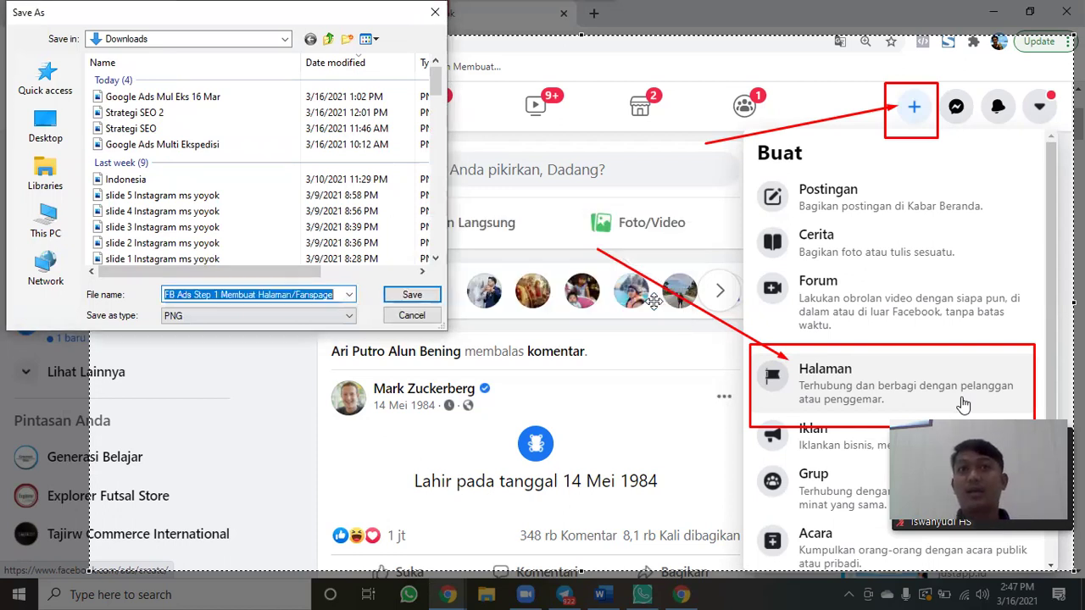
pyautogui.click(295, 294)
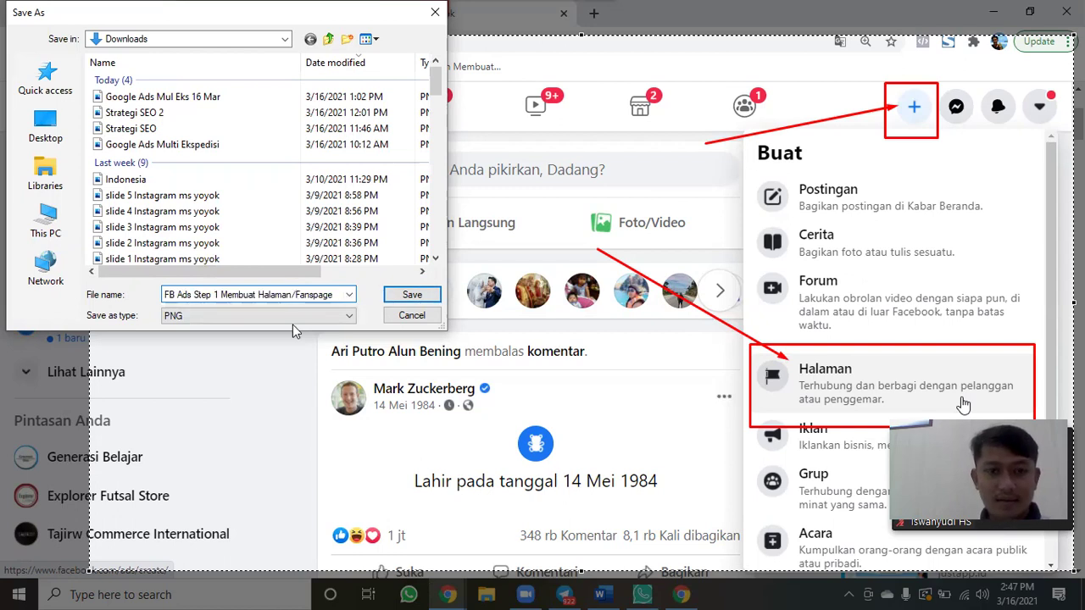
pyautogui.press('Delete')
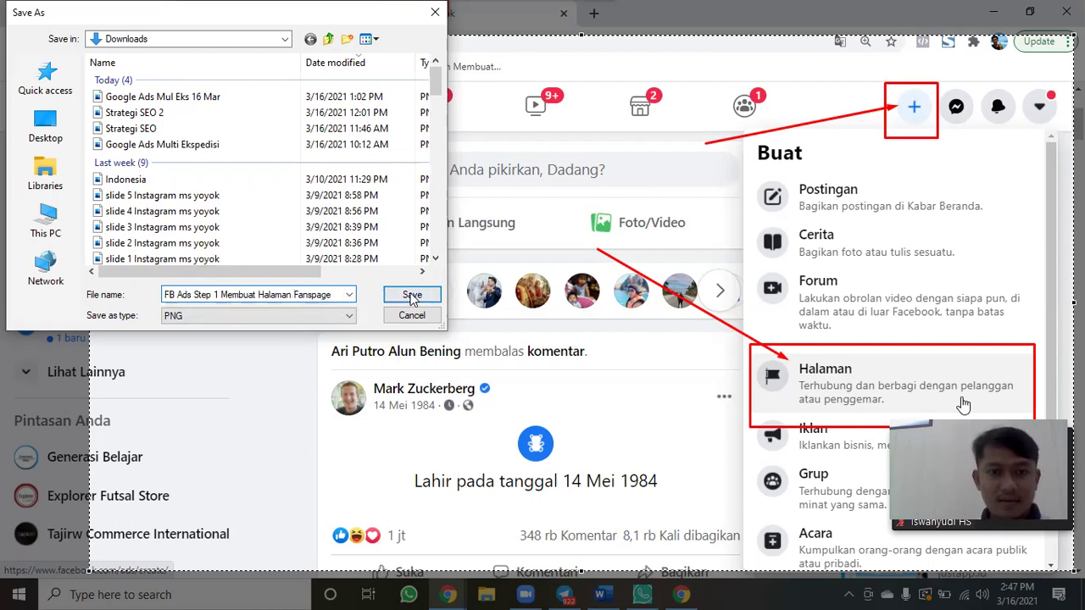
# Save the PNG, then start a new Page via Halaman and focus the name field.
pyautogui.click(412, 297)
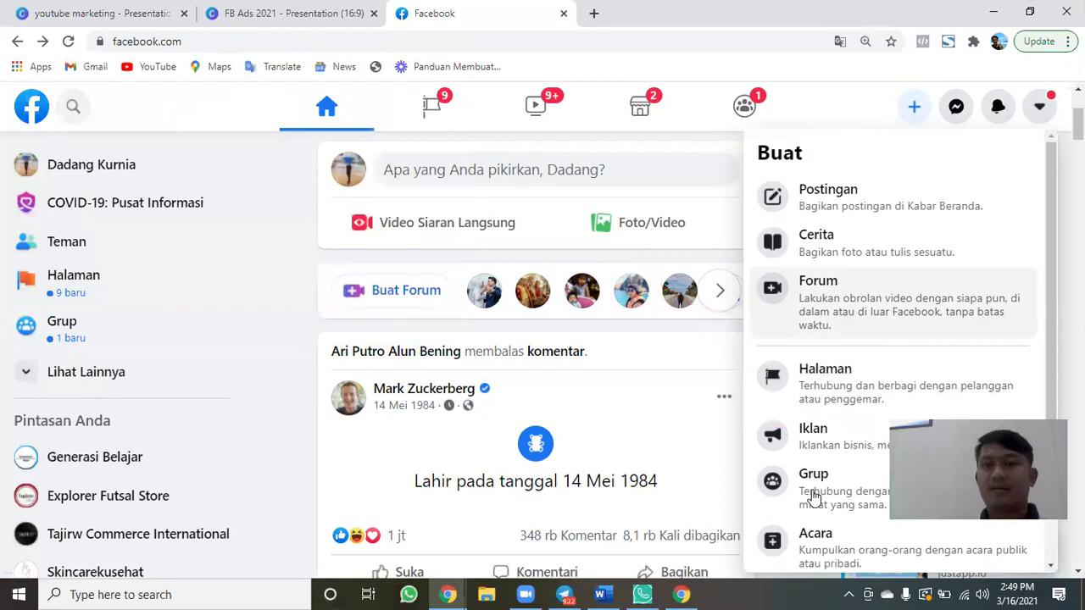
pyautogui.click(837, 403)
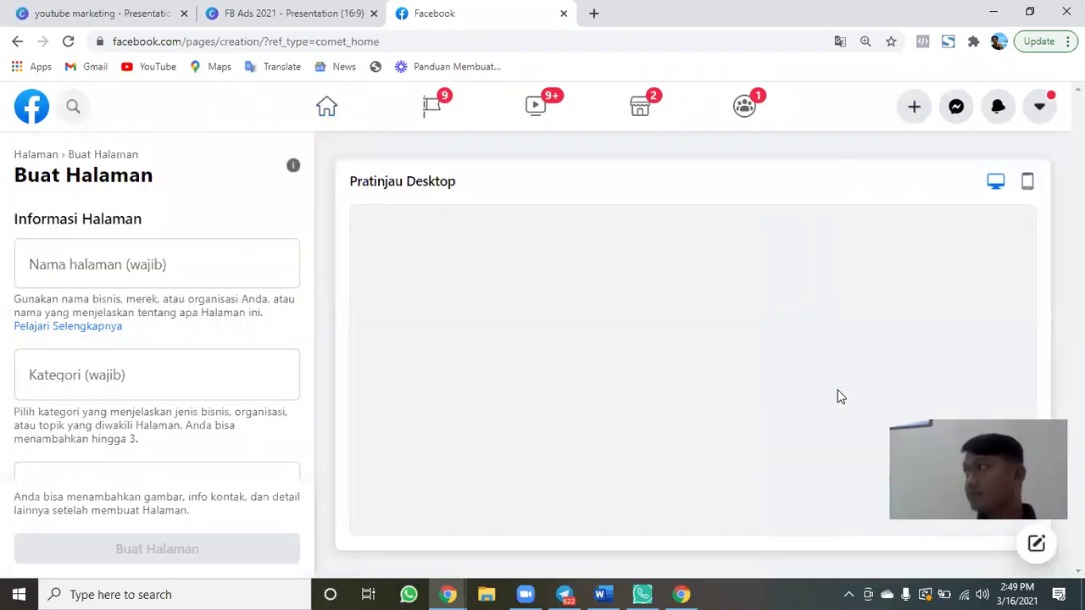
pyautogui.click(162, 268)
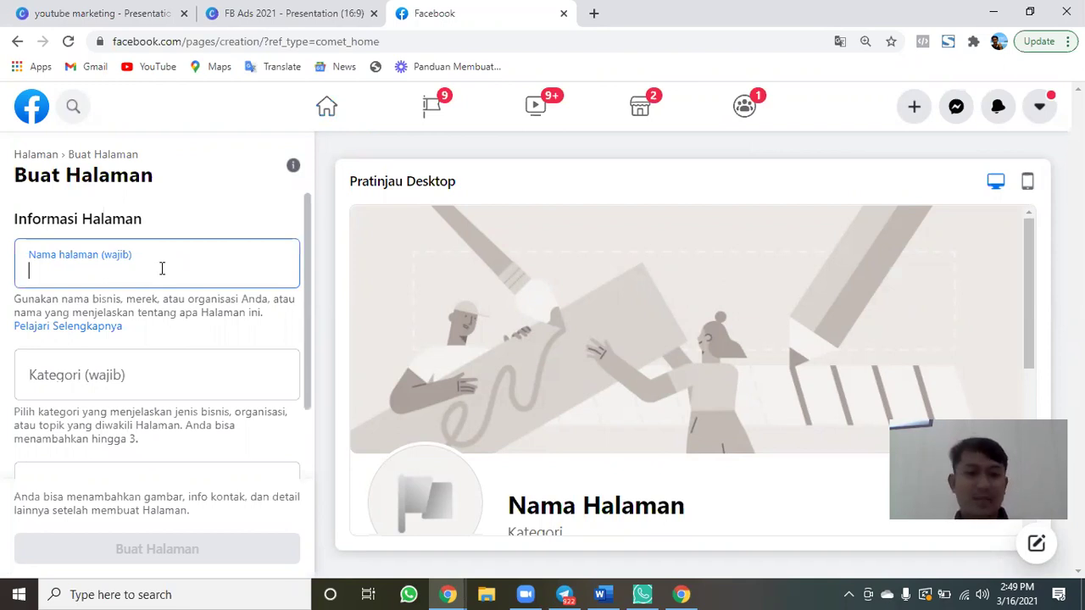
# Replace the trial name 'ABC Capmp / Komunitas Peicinta Alam' with 'Komunitas Belajar Digital Marketing'.
pyautogui.write('ABC Cap')
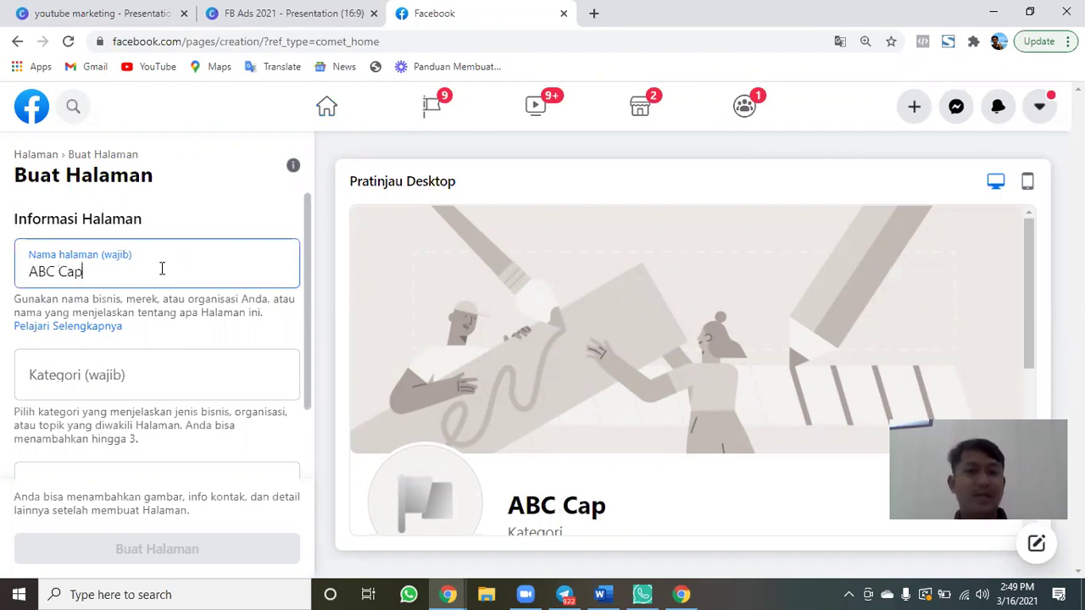
pyautogui.press('BackSpace')
pyautogui.write('mp')
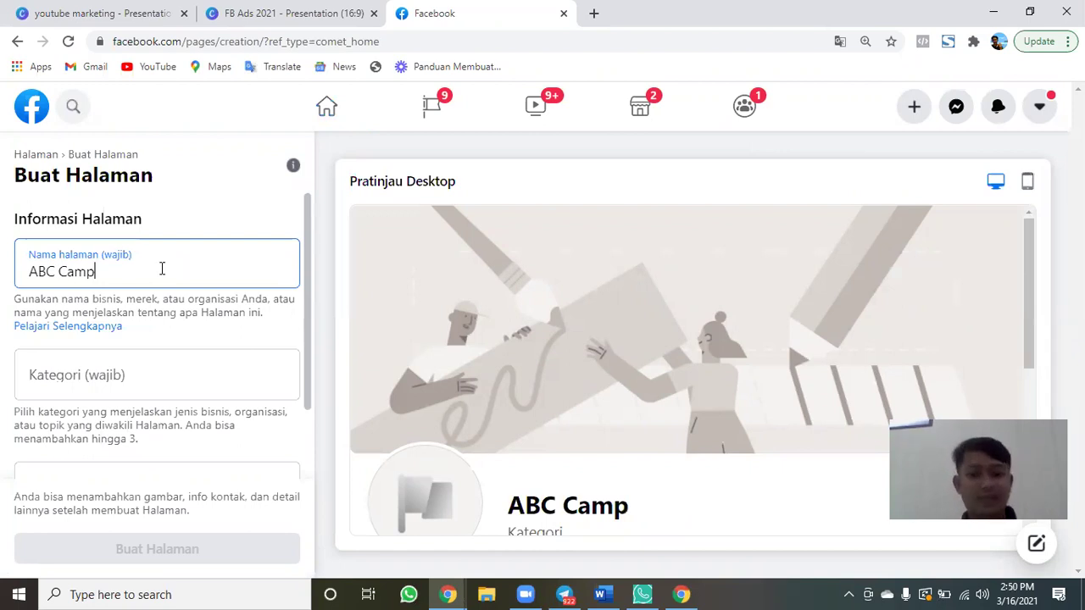
pyautogui.write(' / Komunitas Peicin')
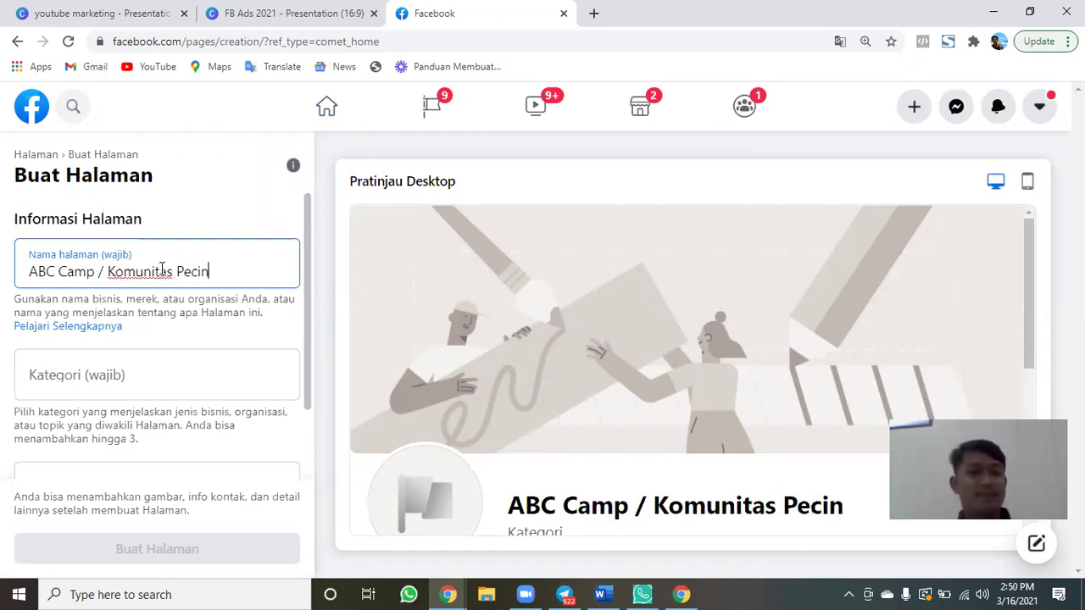
pyautogui.write('ta Alam')
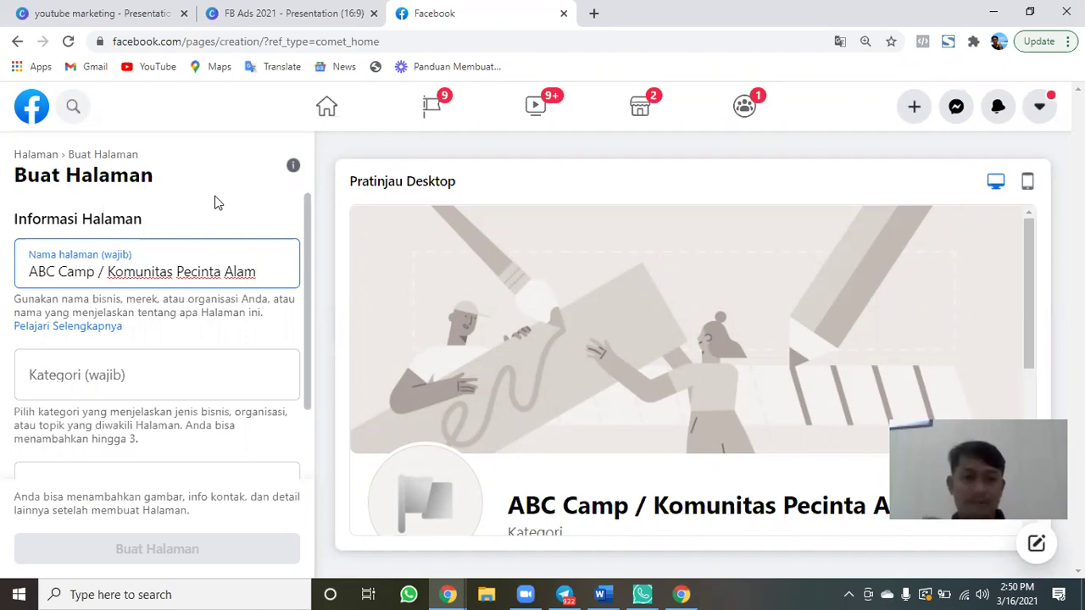
pyautogui.hotkey('ctrl', 'a')
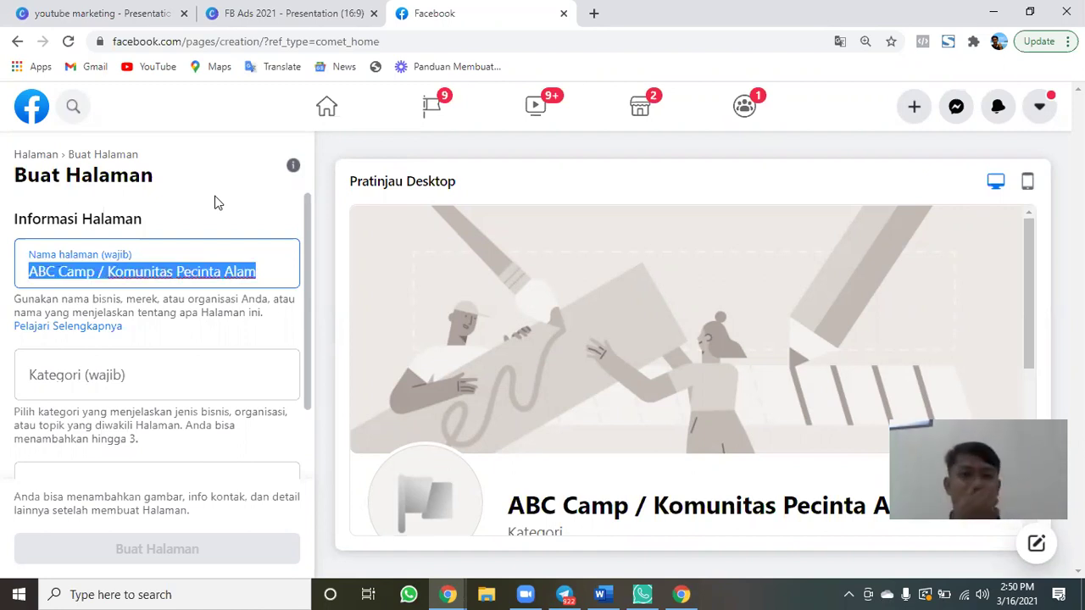
pyautogui.press('BackSpace')
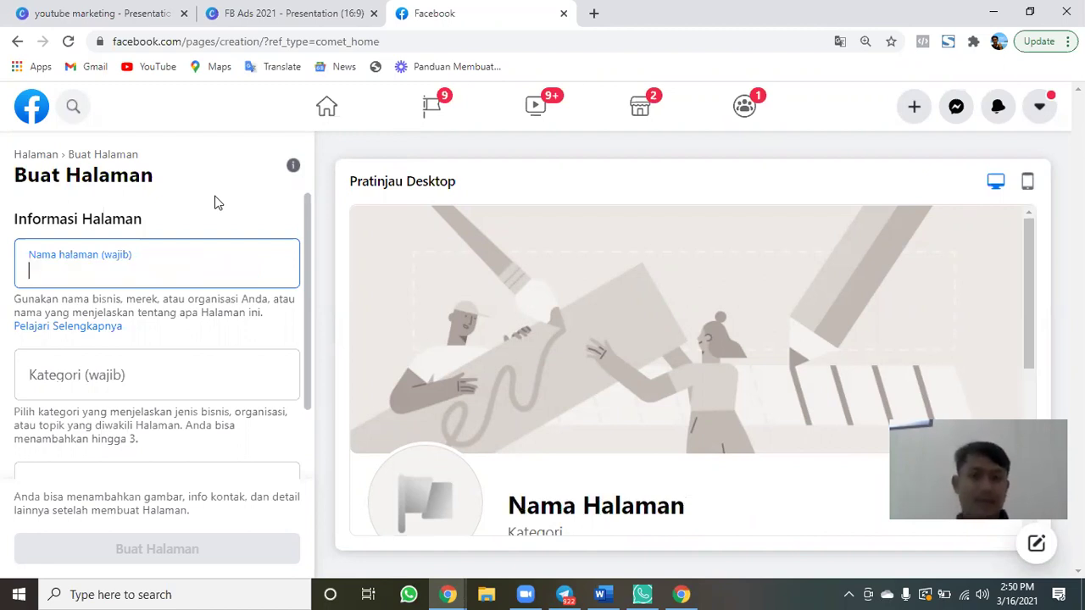
pyautogui.write('Ko')
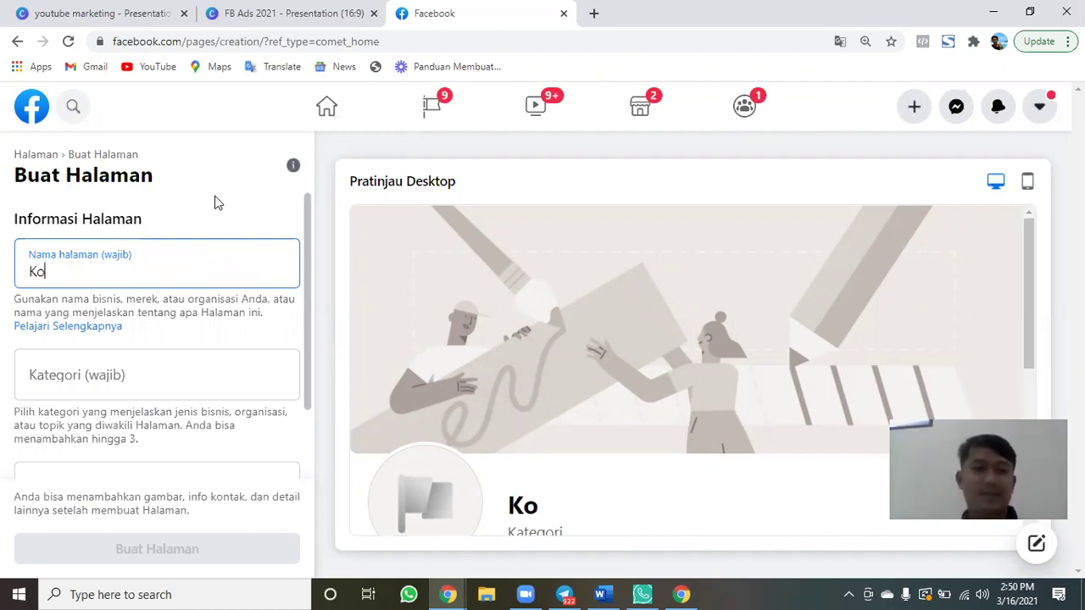
pyautogui.write('munitas ')
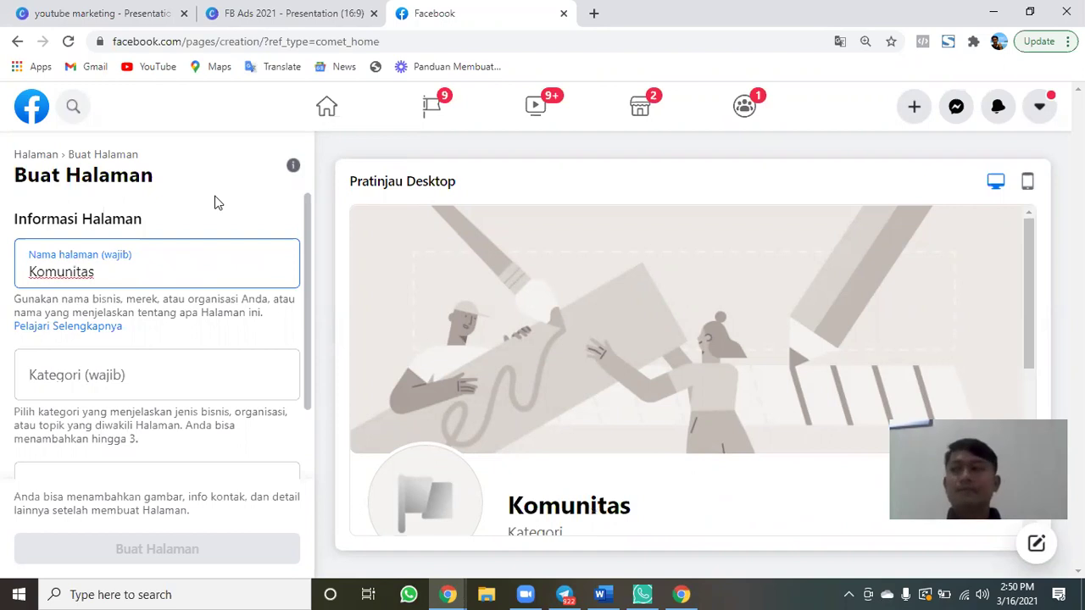
pyautogui.write('Belajar ')
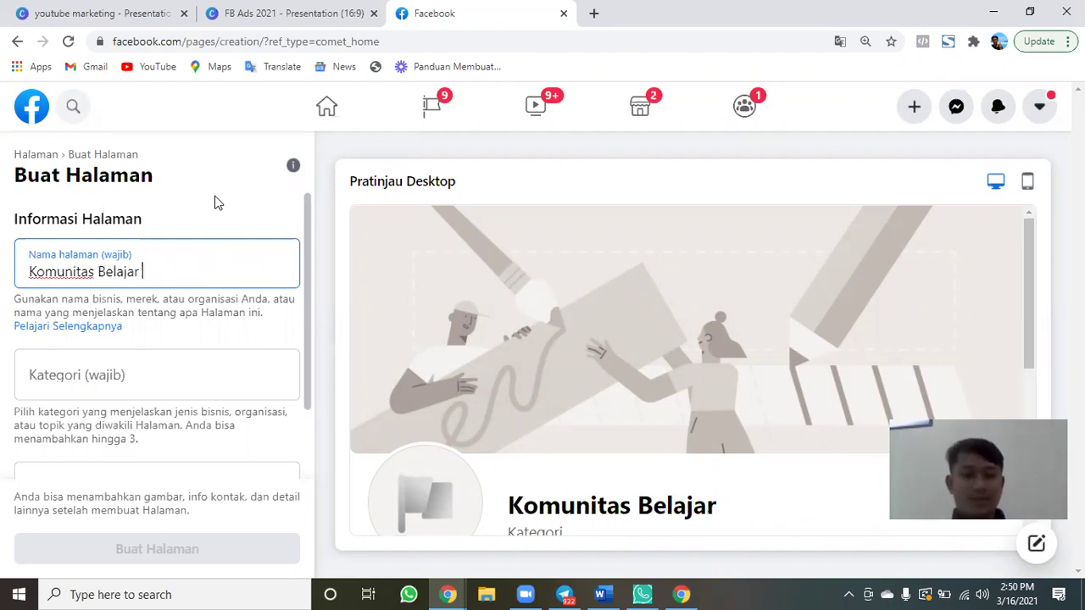
pyautogui.write('Digital Mak')
pyautogui.write('keti')
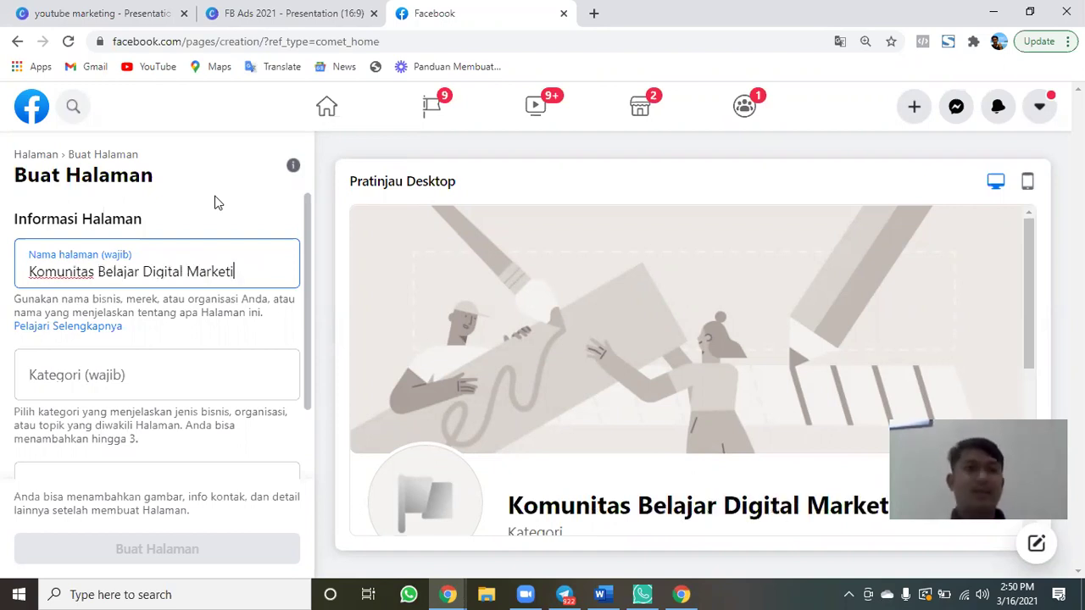
pyautogui.write('ng')
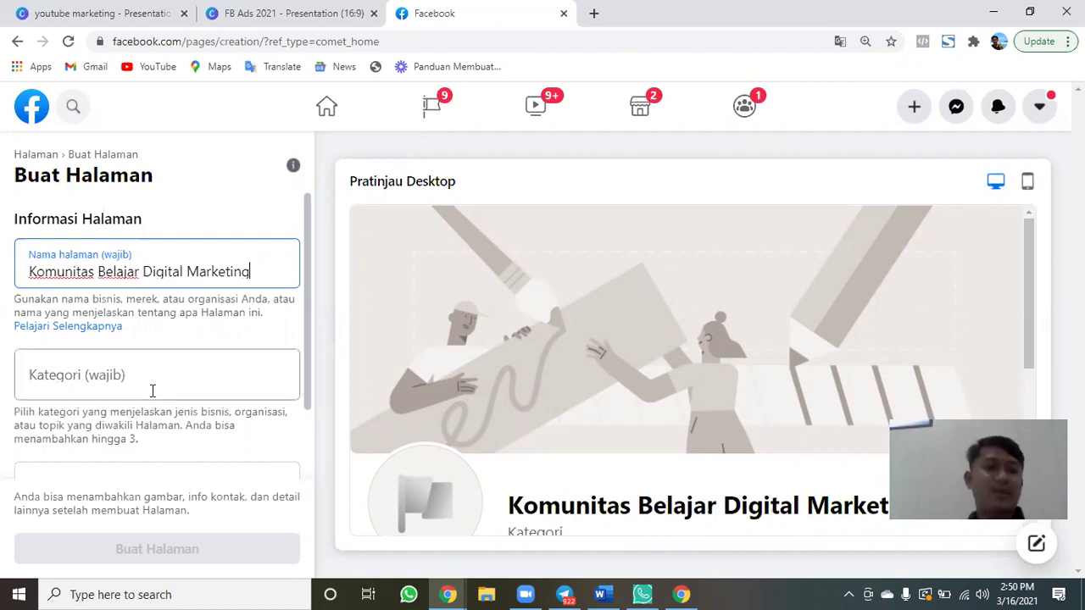
# Set the page category to Produk/Layanan by searching 'produk'.
pyautogui.click(152, 390)
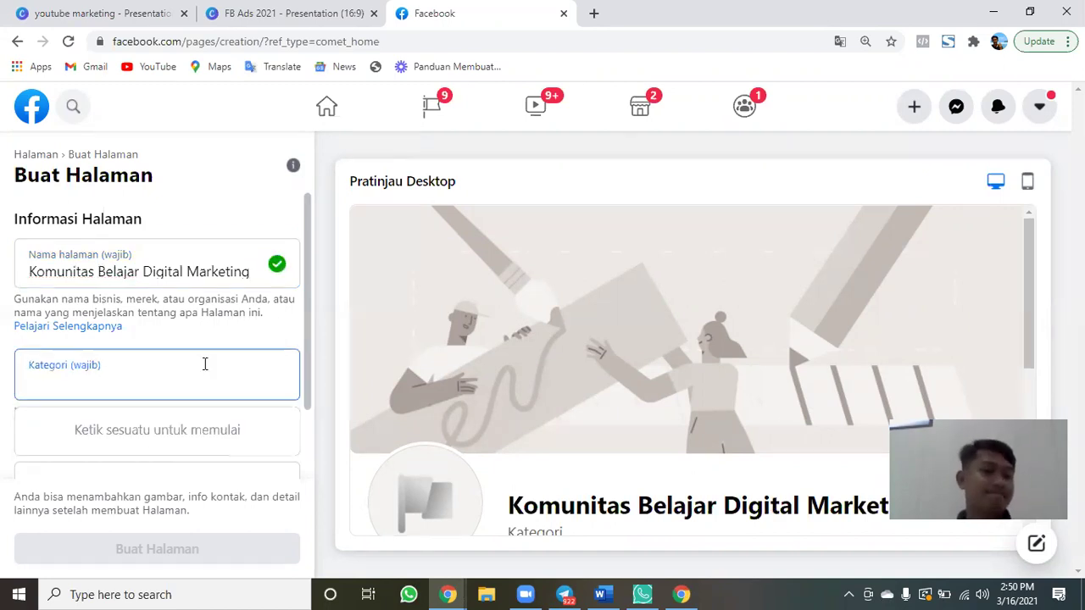
pyautogui.scroll(-1, 173, 327)
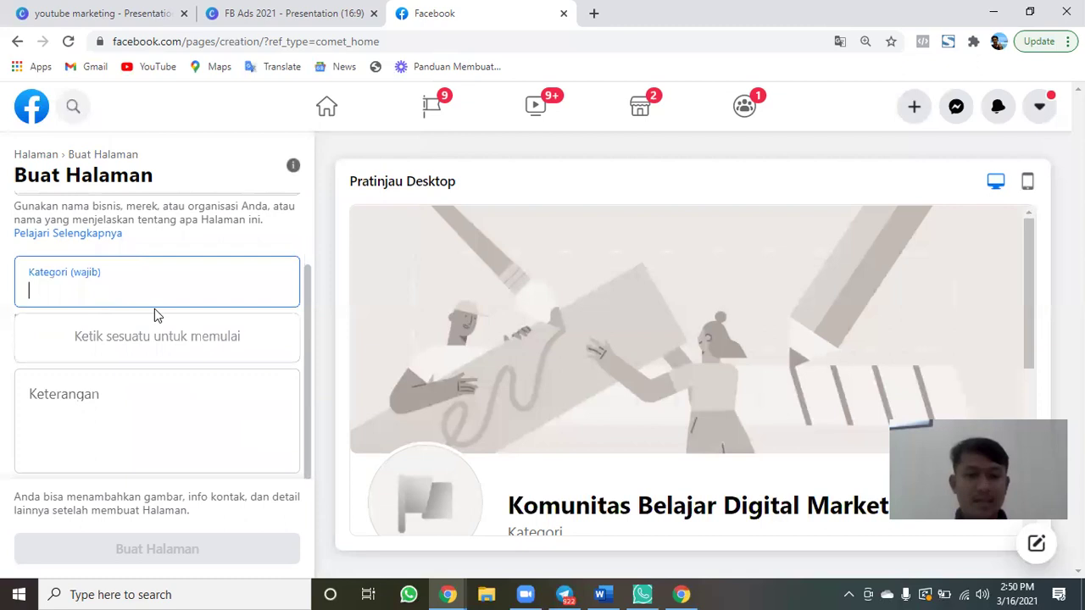
pyautogui.write('produk')
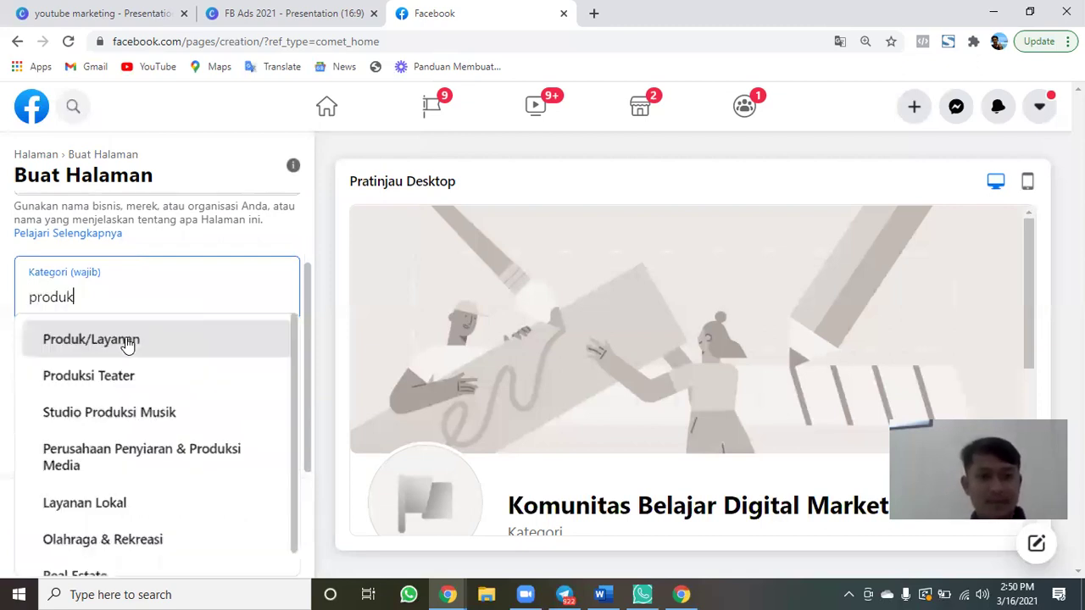
pyautogui.click(127, 338)
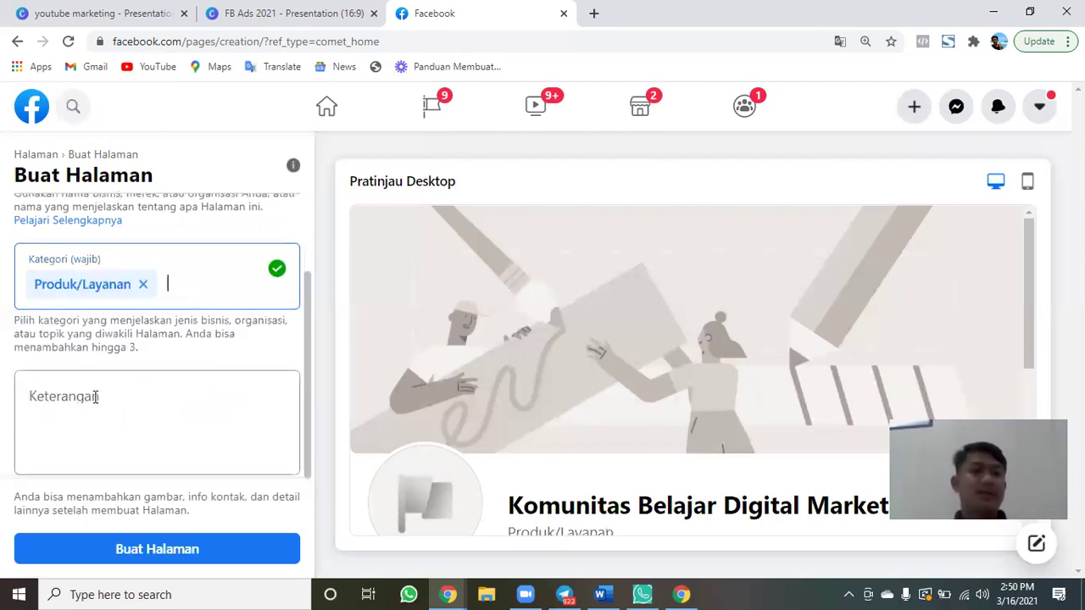
# Describe the page as 'Kami adalah sebuah Komunitas Digital Marketing, tempat belajar online di Yogyakarta.'.
pyautogui.click(96, 397)
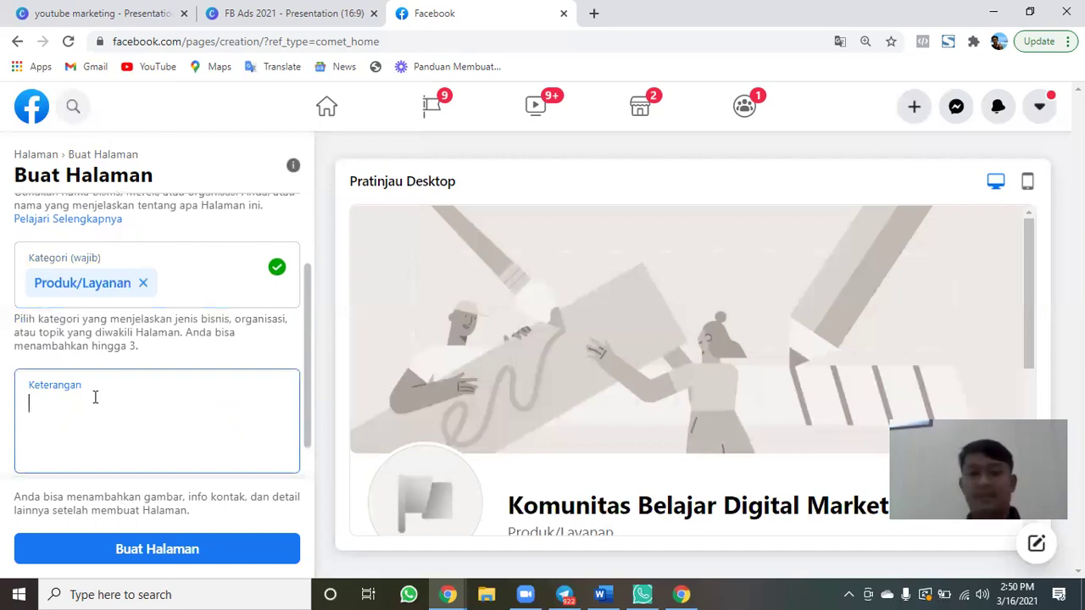
pyautogui.write('Kami adalah')
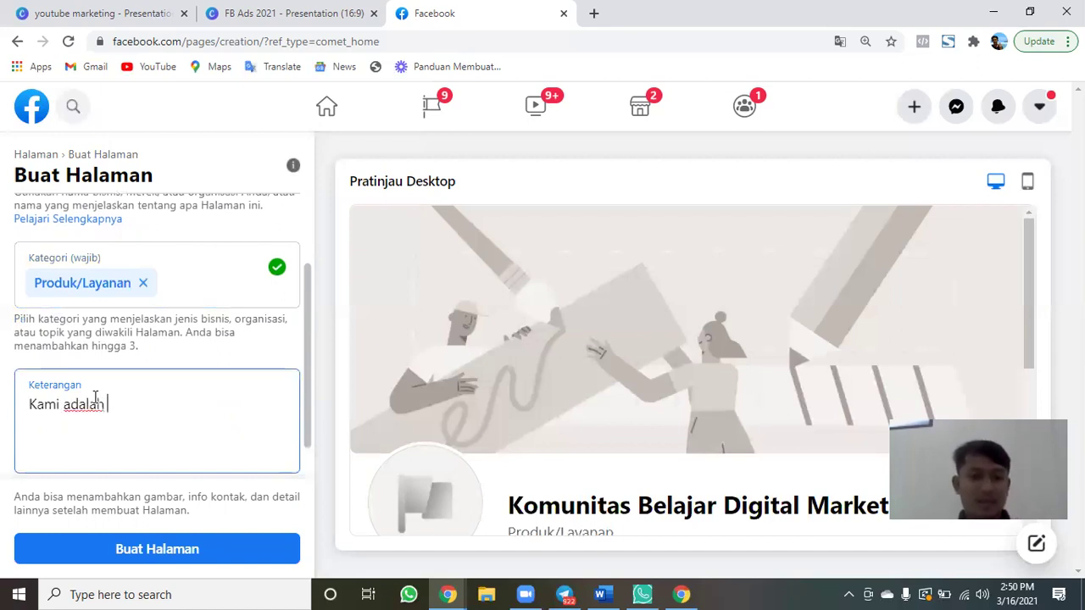
pyautogui.write(' sebuah Komunitas D')
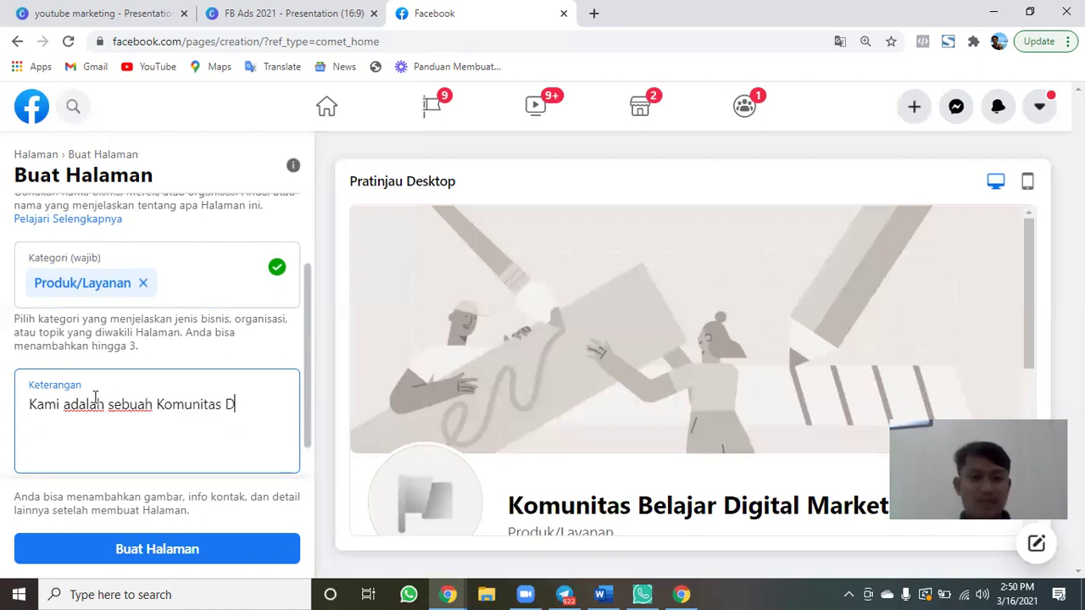
pyautogui.write('igital Marketin')
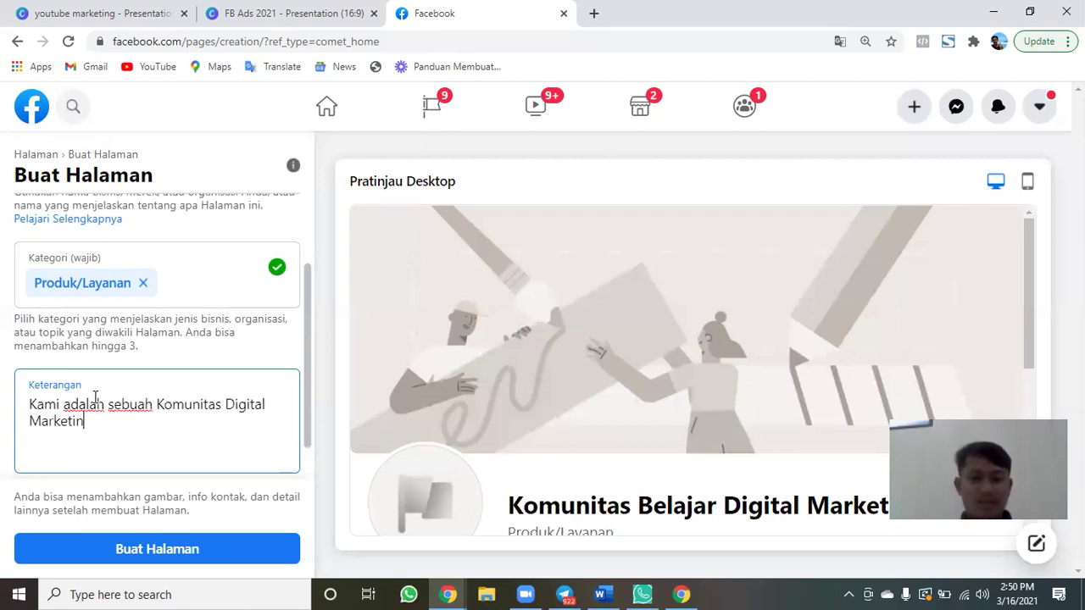
pyautogui.write('g, tempat belaj')
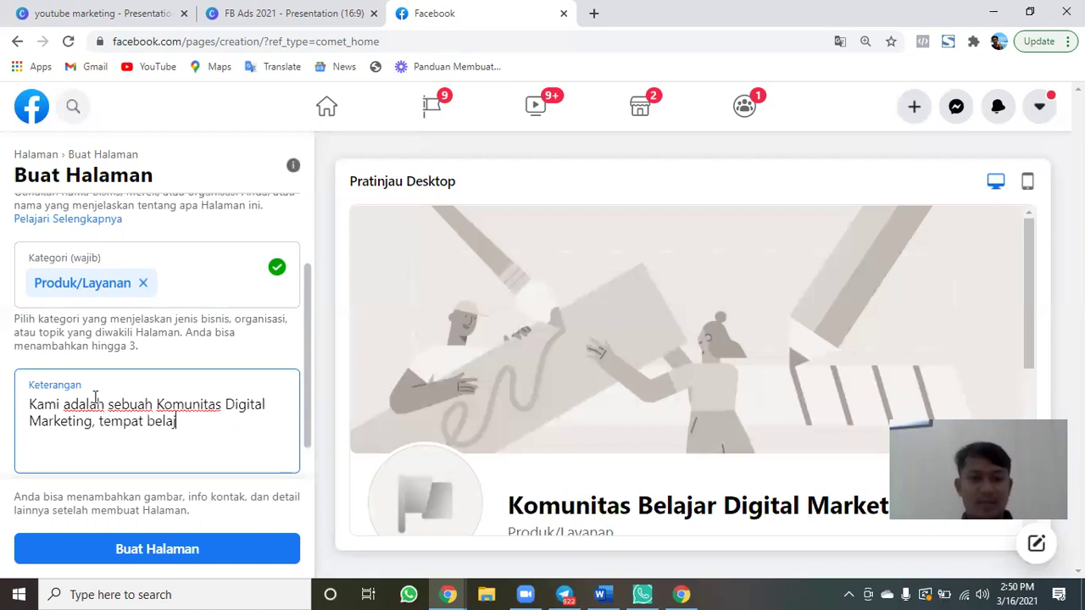
pyautogui.write('ar online d')
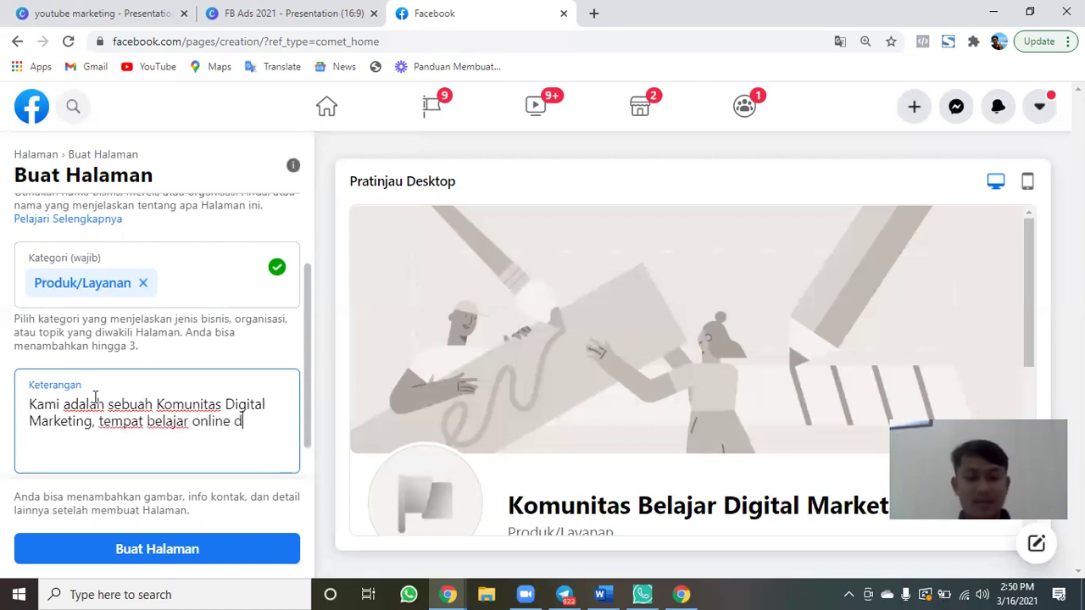
pyautogui.write('i Yogyaka')
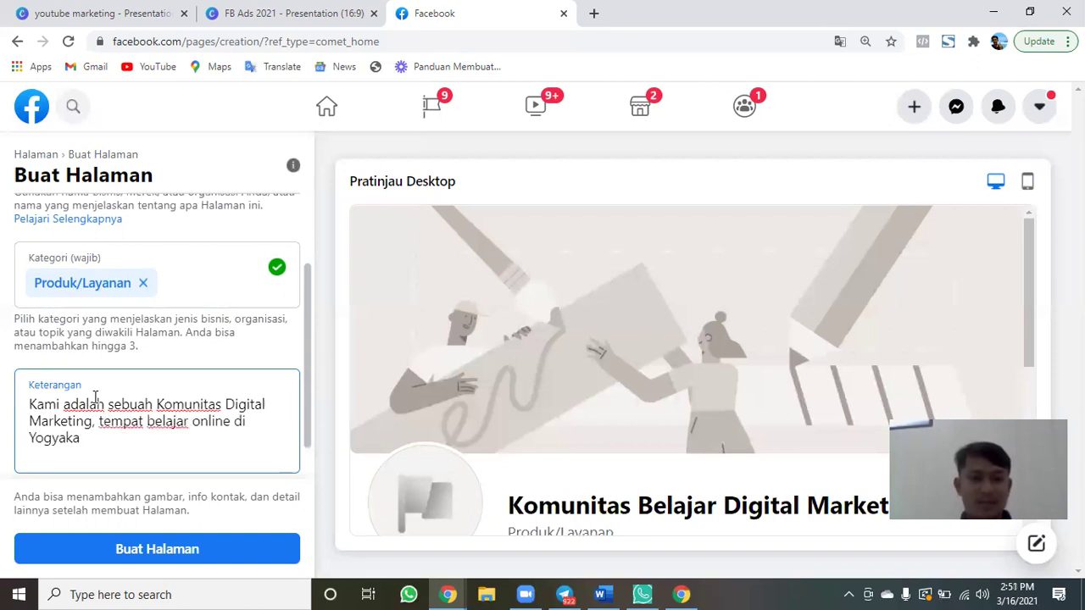
pyautogui.write('rat')
pyautogui.press('BackSpace')
pyautogui.press('BackSpace')
pyautogui.write('ta')
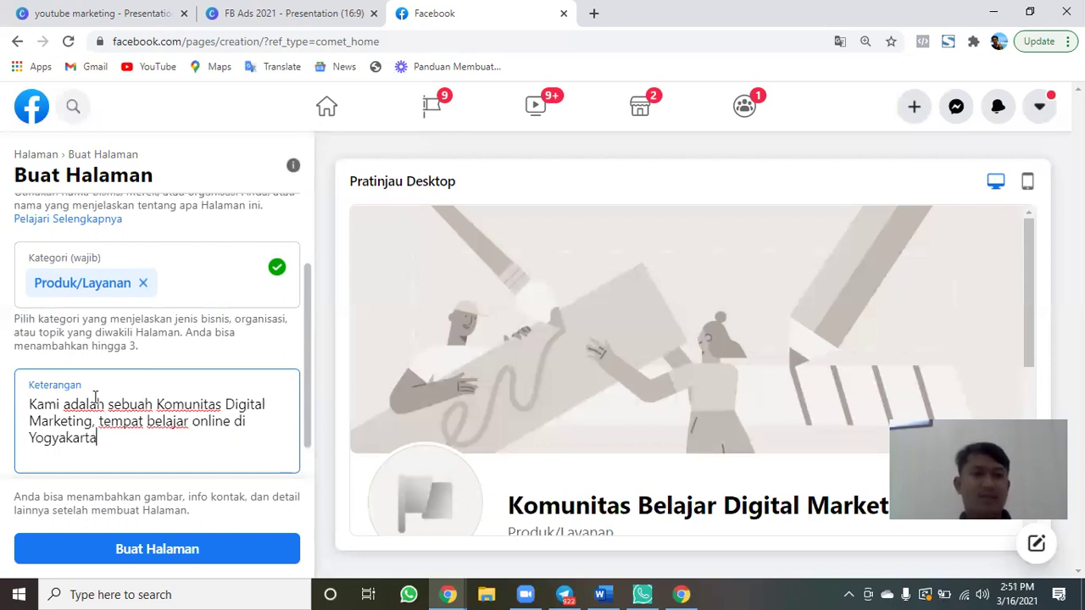
pyautogui.write('.')
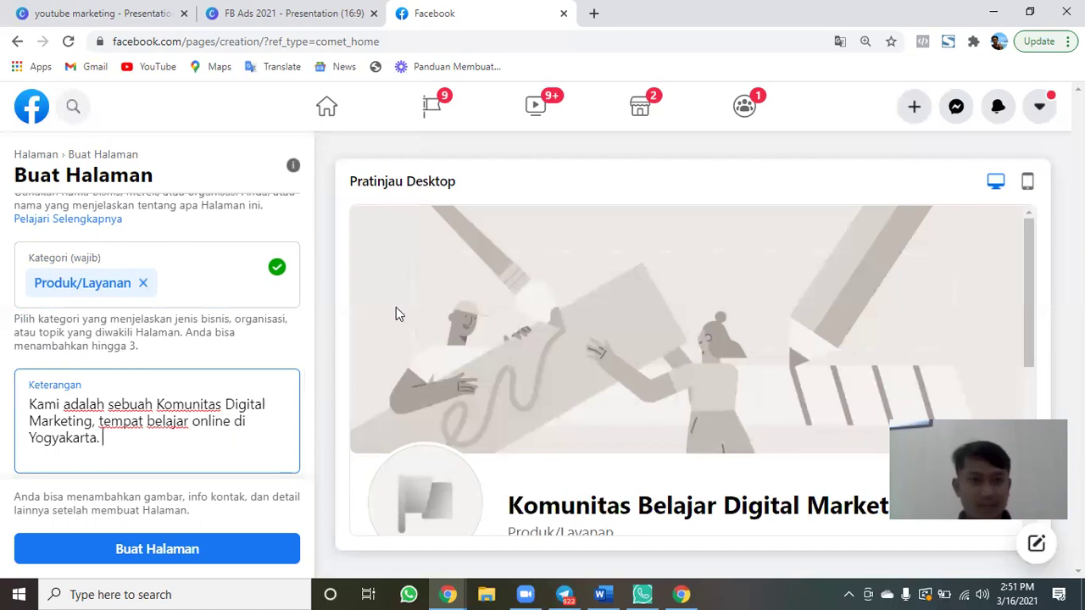
pyautogui.scroll(2, 307, 292)
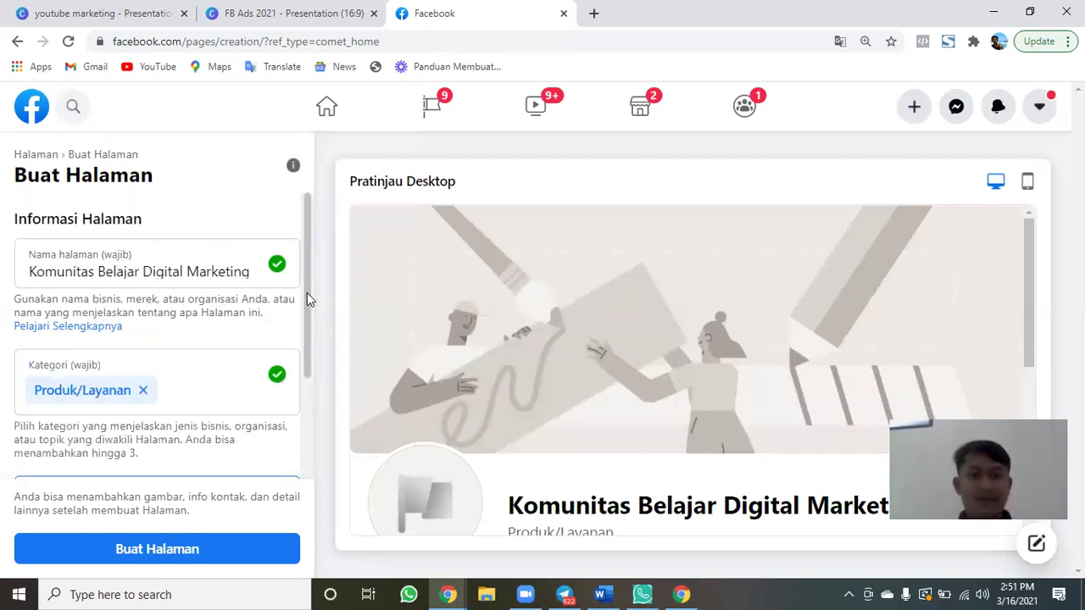
# Capture the browser area in Lightshot, with red arrows on the name and category fields and a red box and arrow on create-page.
pyautogui.press('Print')
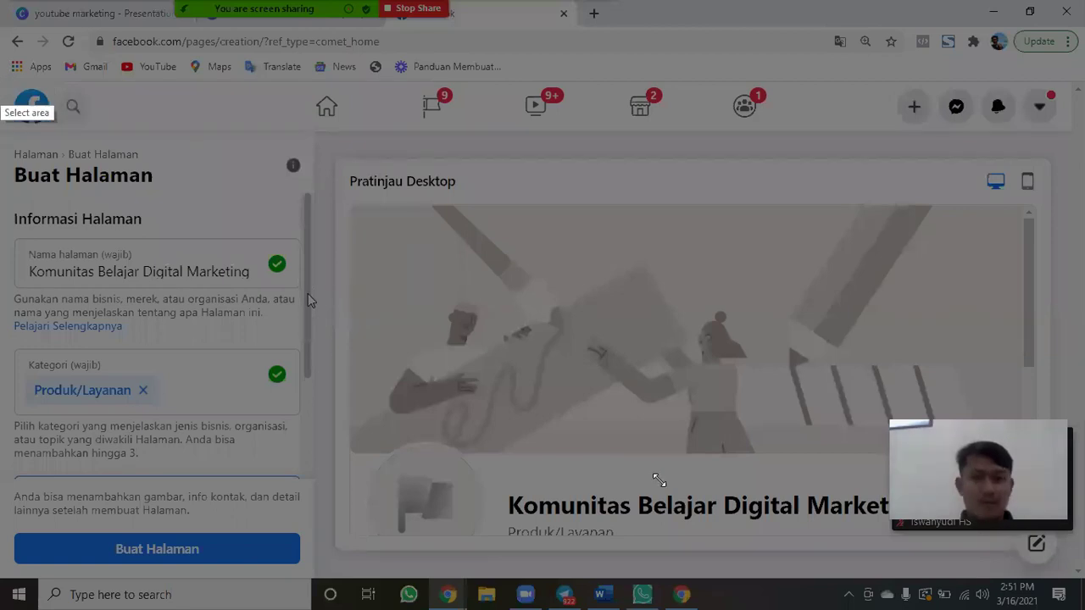
pyautogui.moveTo(3, 100); pyautogui.dragTo(1075, 577)
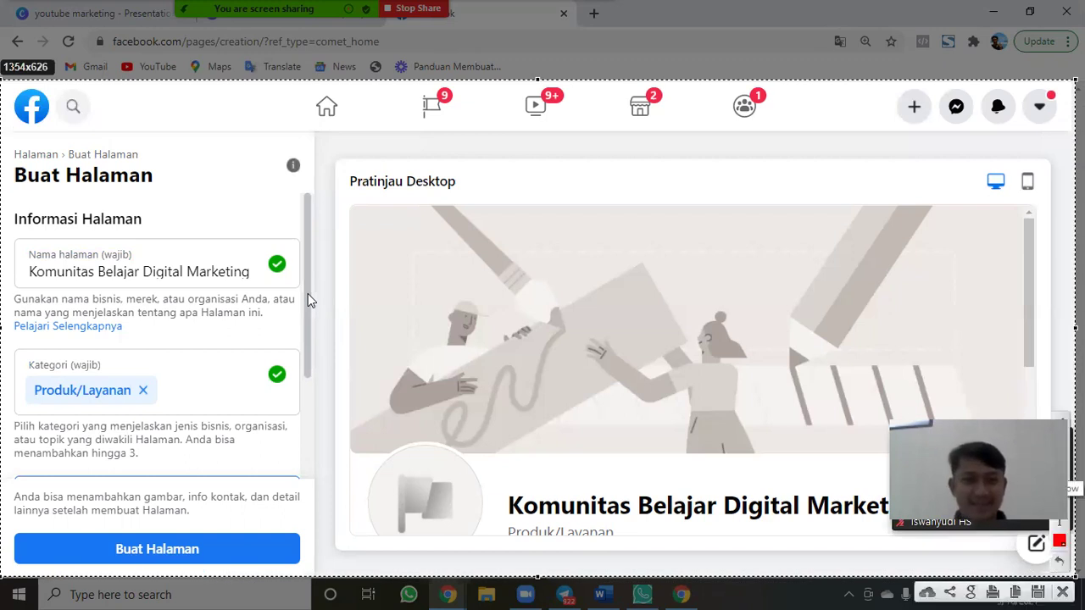
pyautogui.moveTo(393, 139); pyautogui.dragTo(154, 249)
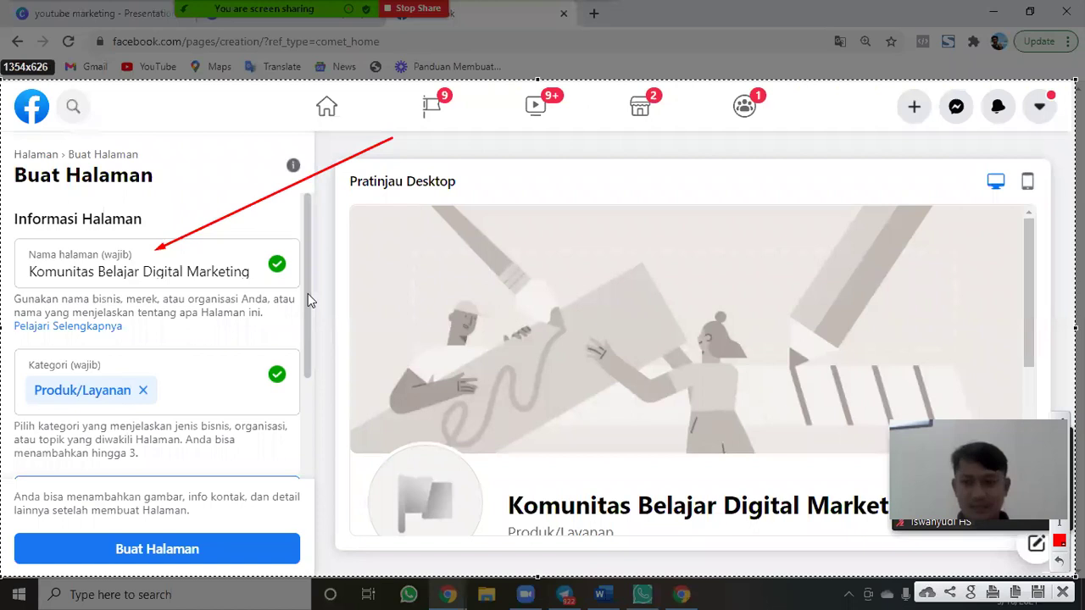
pyautogui.moveTo(392, 250)
pyautogui.mouseDown()
pyautogui.moveTo(217, 344)
pyautogui.moveTo(176, 345)
pyautogui.mouseUp()
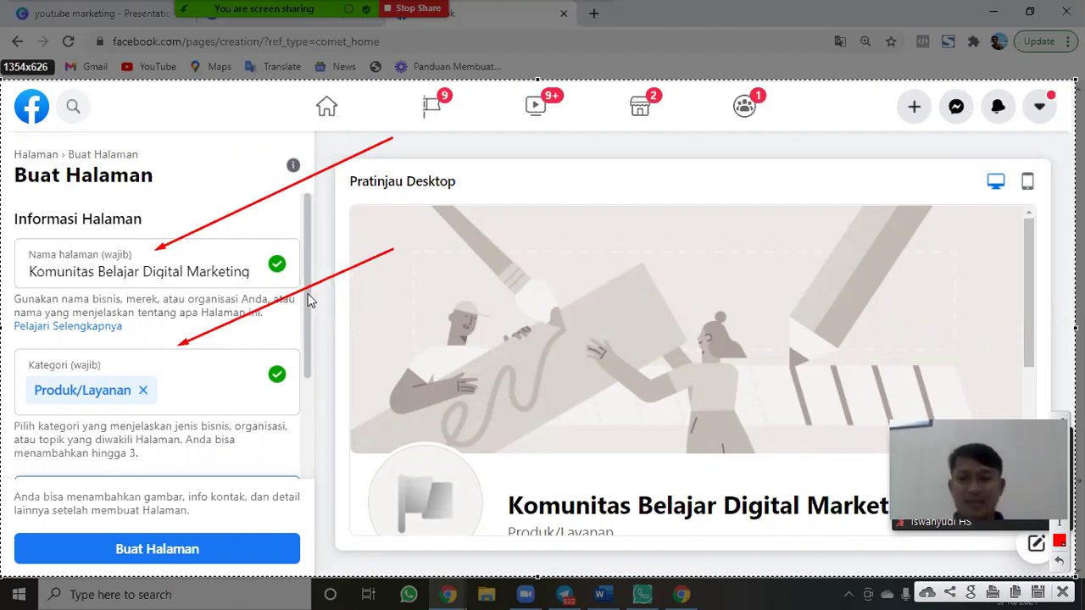
pyautogui.moveTo(13, 520); pyautogui.dragTo(314, 576)
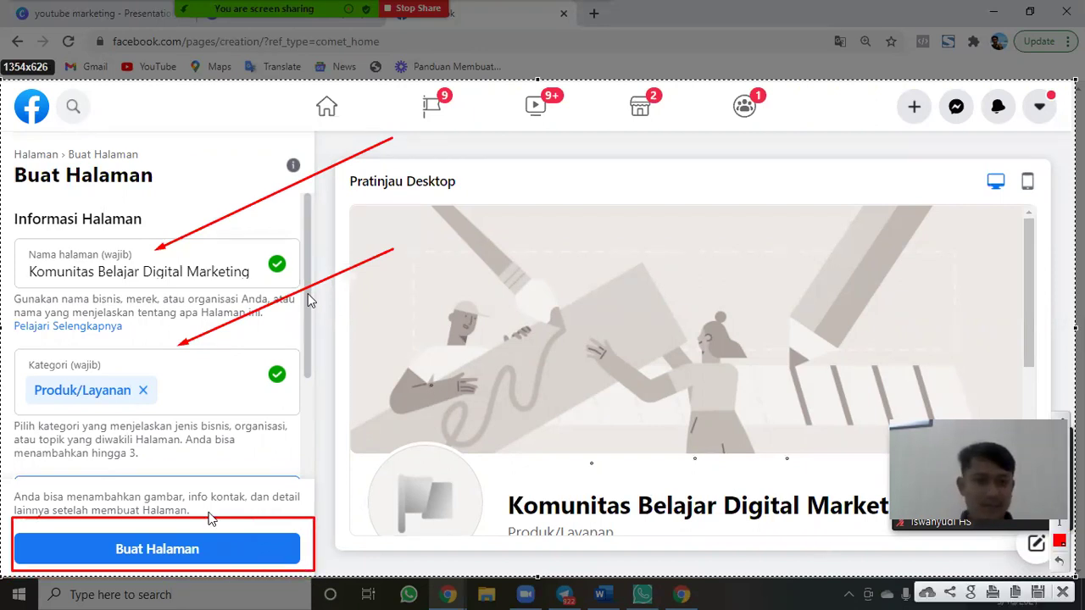
pyautogui.moveTo(432, 384); pyautogui.dragTo(200, 523)
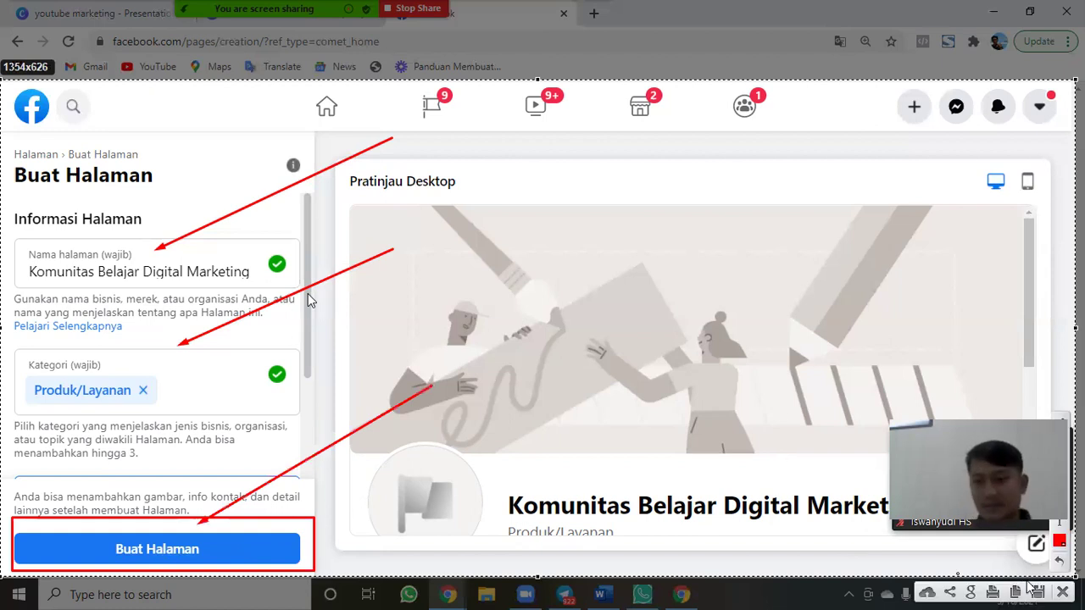
# Save the annotated capture as PNG 'FB Ads Step 2 Menentukan Nama Halaman' in Downloads.
pyautogui.click(1037, 592)
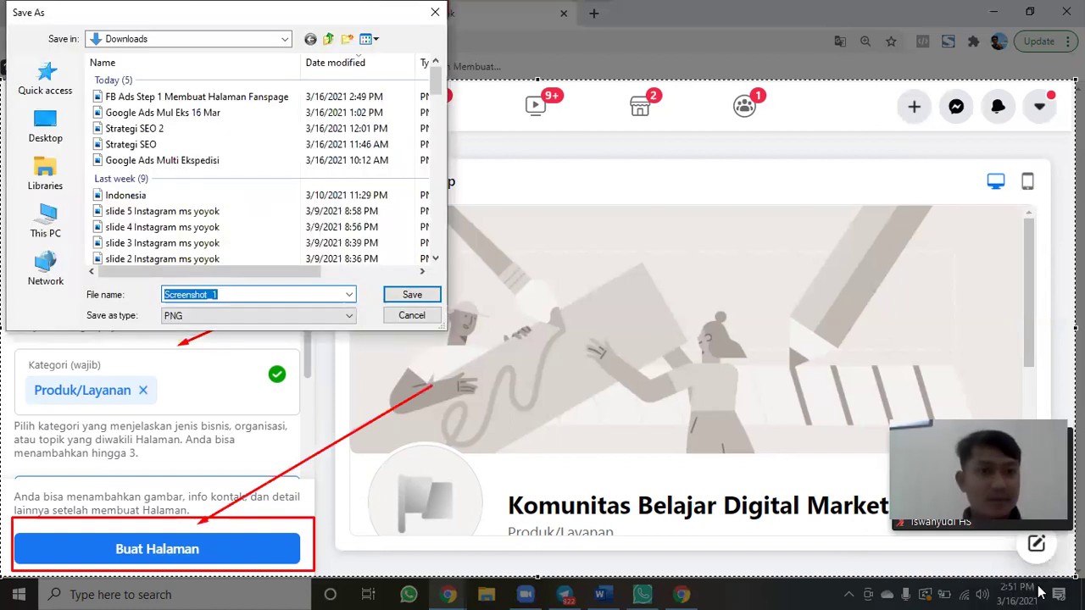
pyautogui.click(203, 100)
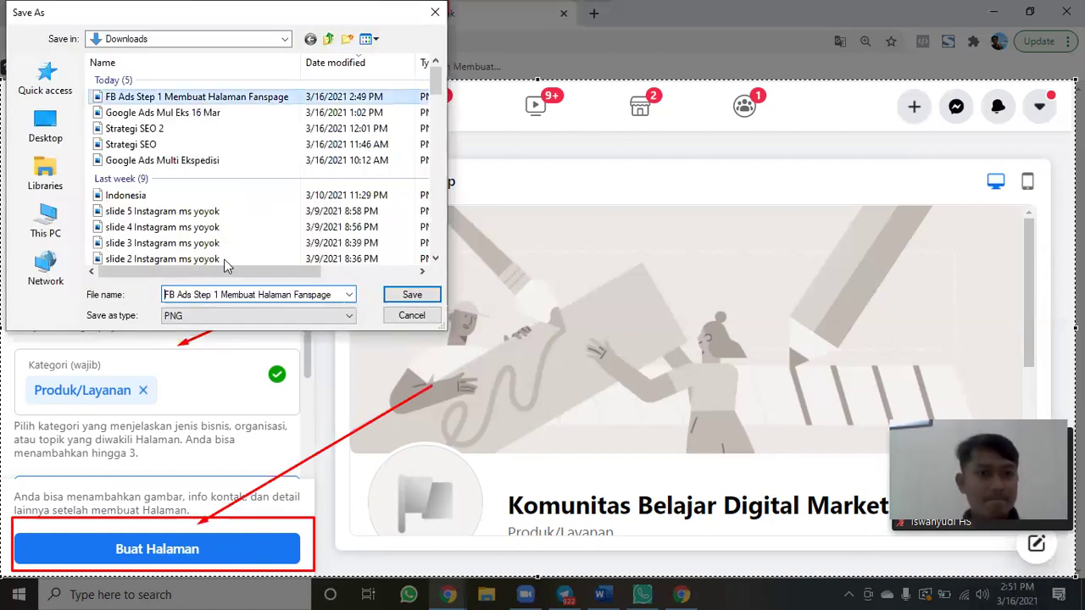
pyautogui.press('Tab')
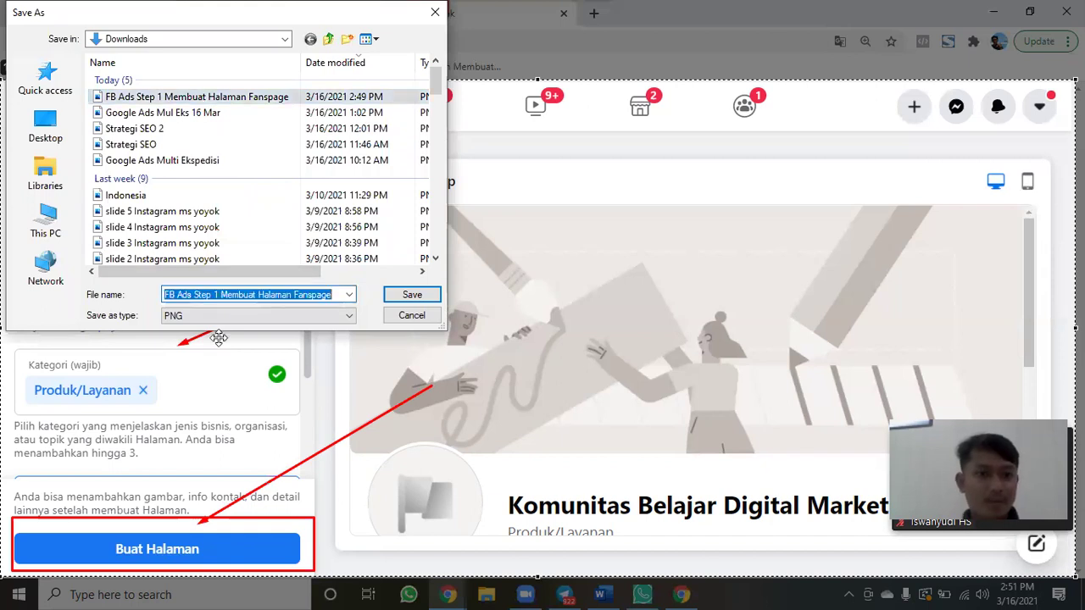
pyautogui.hotkey('ctrl', 'Left')
pyautogui.hotkey('ctrl', 'Left')
pyautogui.hotkey('ctrl', 'Left')
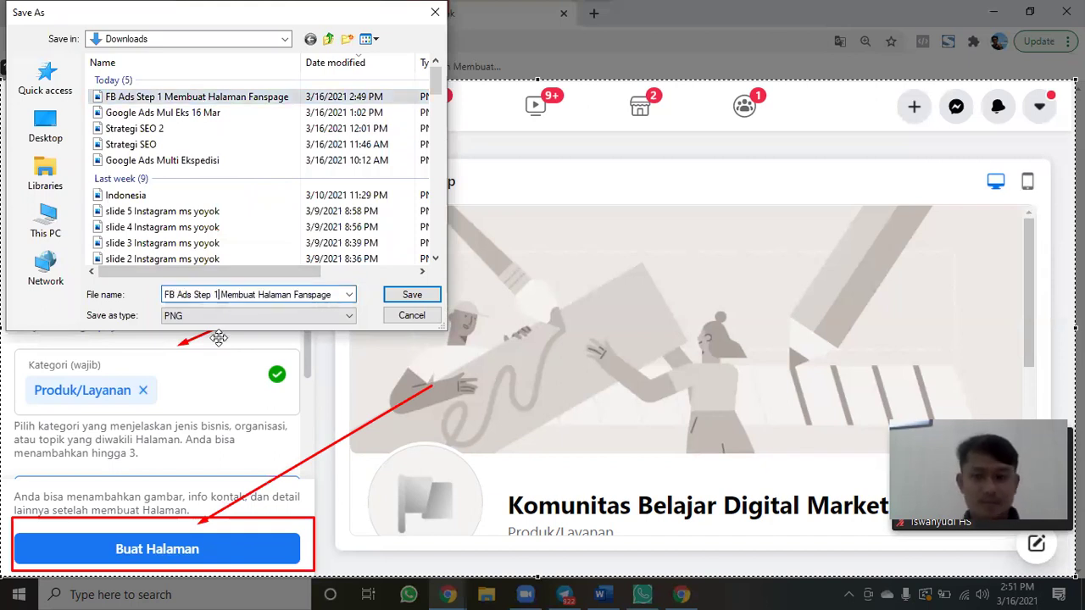
pyautogui.hotkey('ctrl', 'Right')
pyautogui.hotkey('ctrl', 'Right')
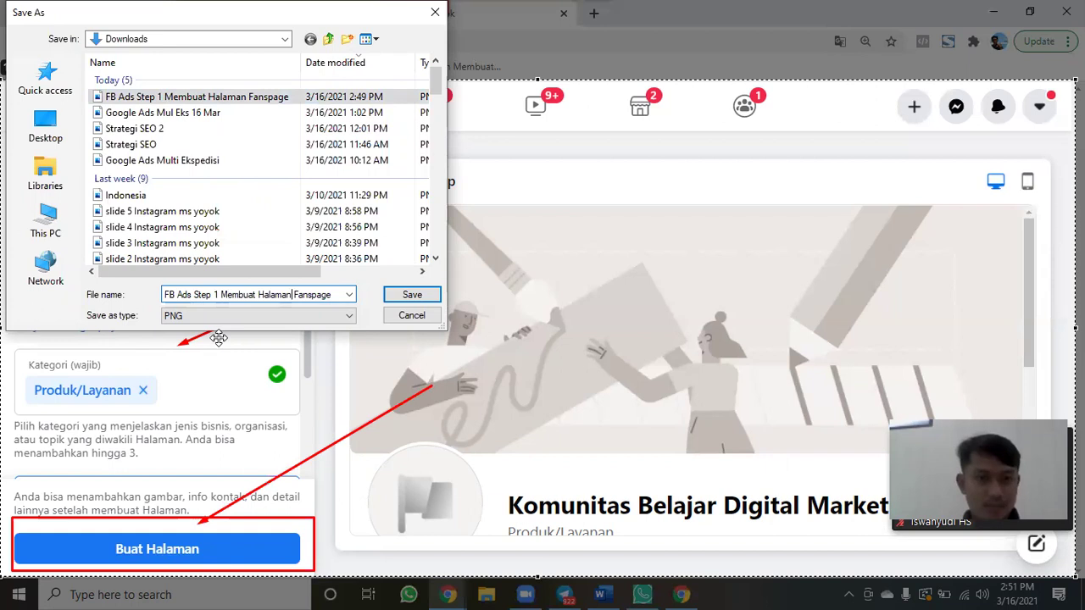
pyautogui.hotkey('shift', 'End')
pyautogui.press('Delete')
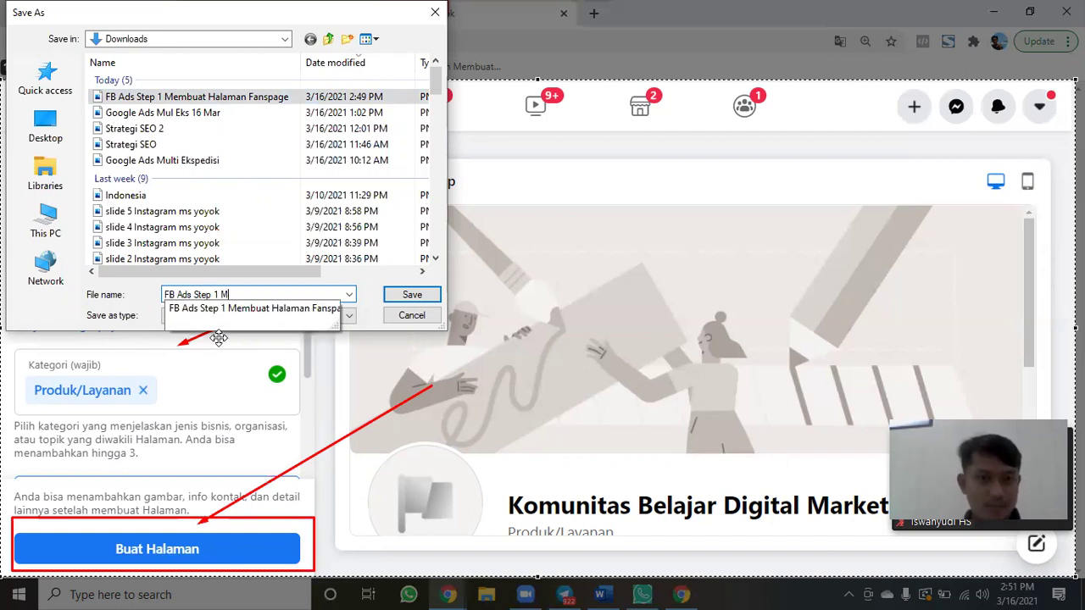
pyautogui.press('BackSpace')
pyautogui.press('BackSpace')
pyautogui.press('BackSpace')
pyautogui.press('BackSpace')
pyautogui.write('2')
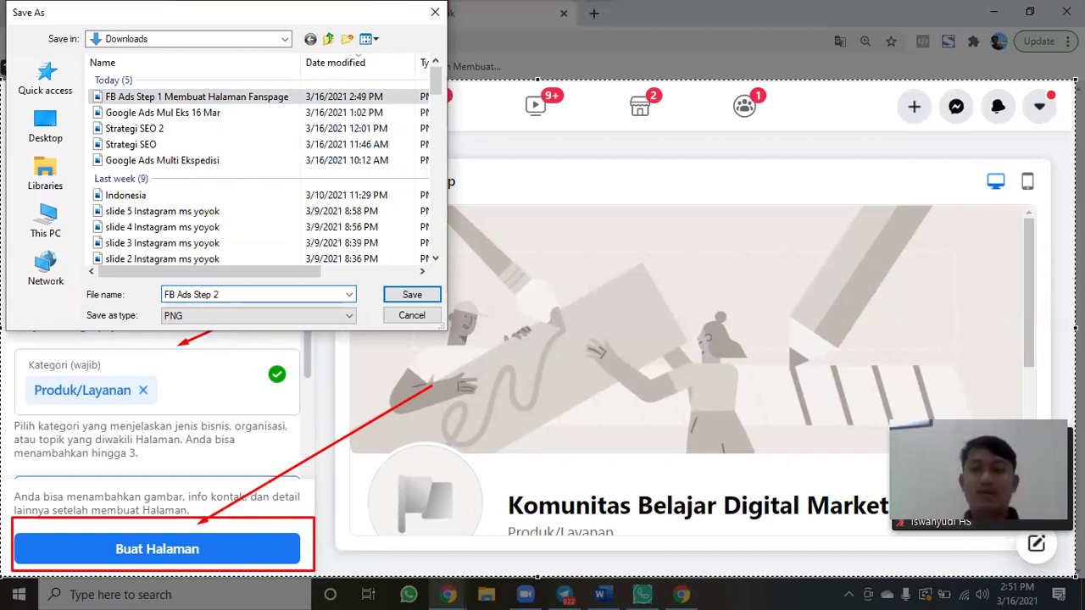
pyautogui.write(' Mene')
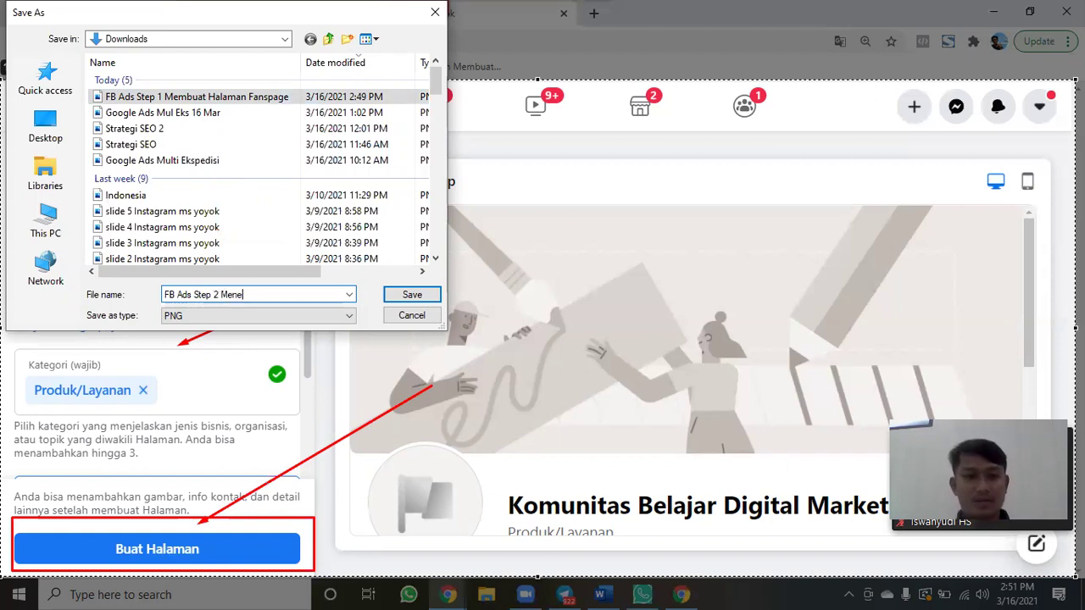
pyautogui.write('ntukan ')
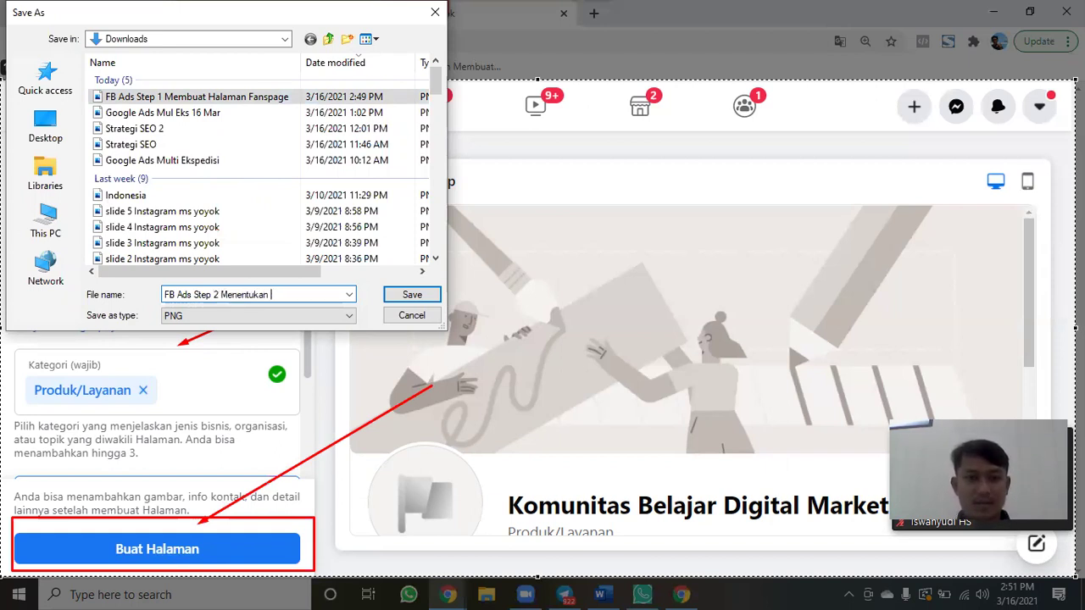
pyautogui.write('Nama Halaman')
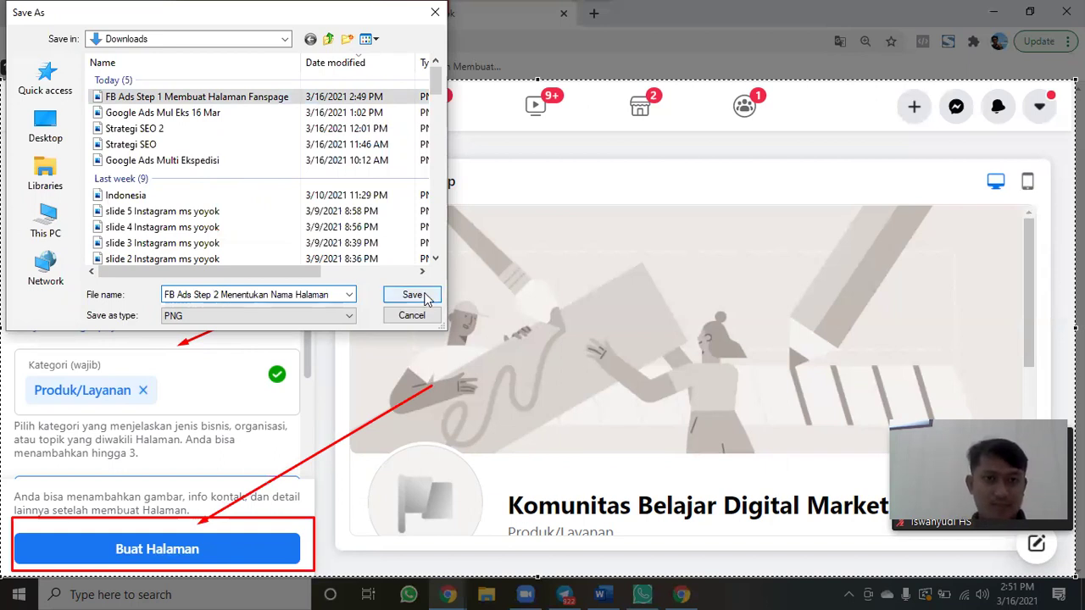
pyautogui.click(412, 295)
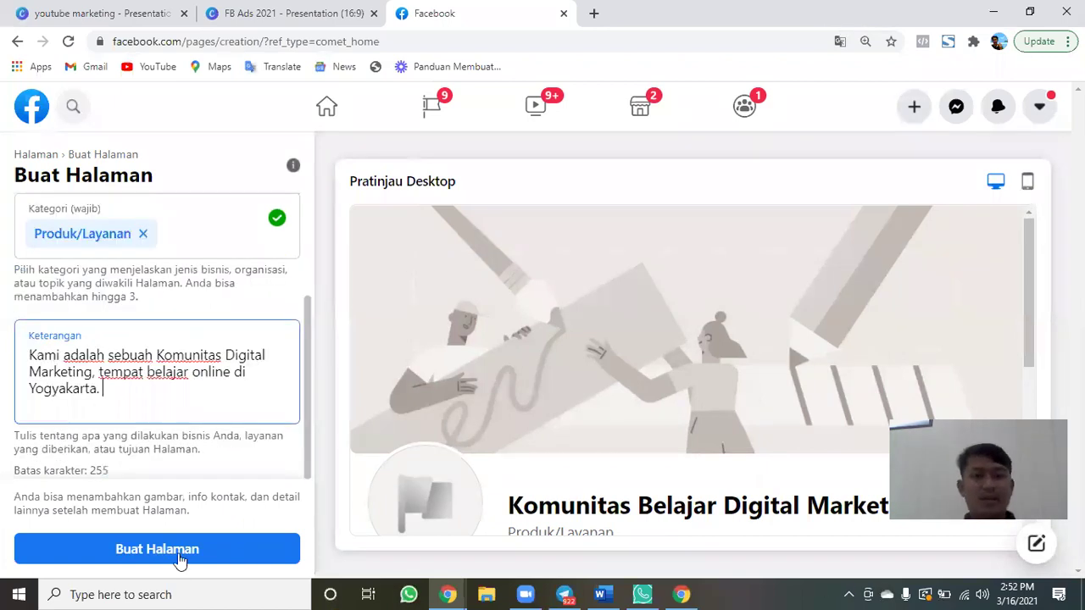
# Create the Komunitas Belajar Digital Marketing page and scroll to its Foto Profil and Foto Sampul sections.
pyautogui.click(179, 555)
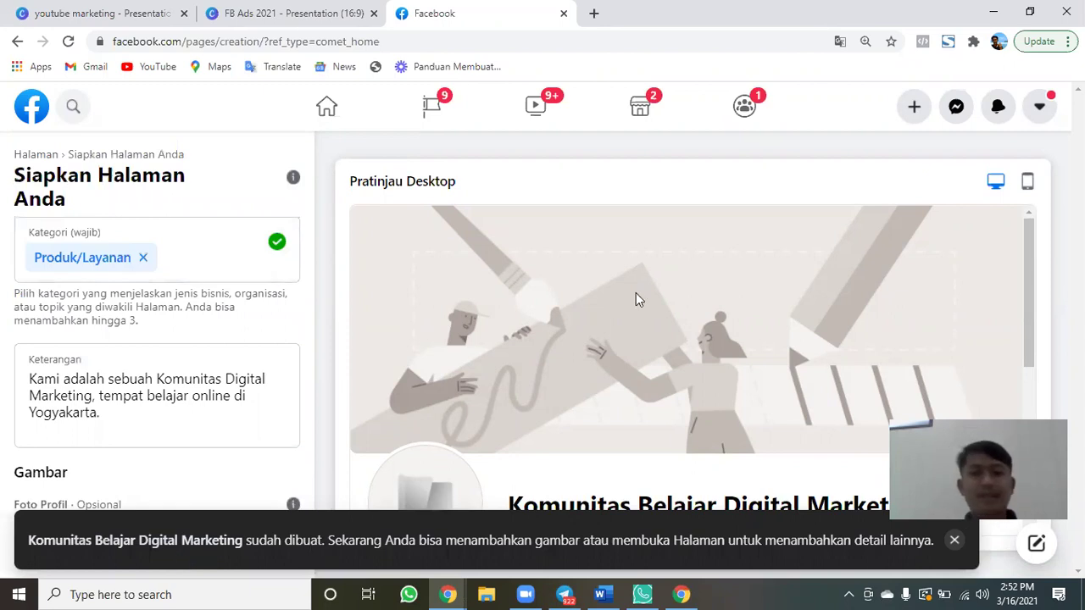
pyautogui.scroll(-3, 78, 336)
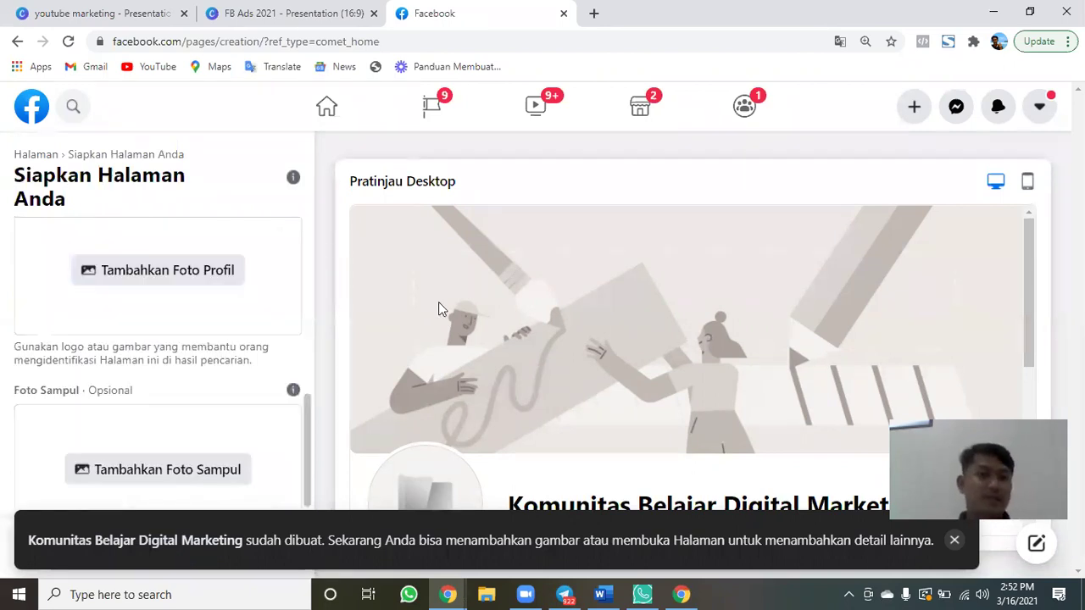
pyautogui.scroll(-1, 607, 302)
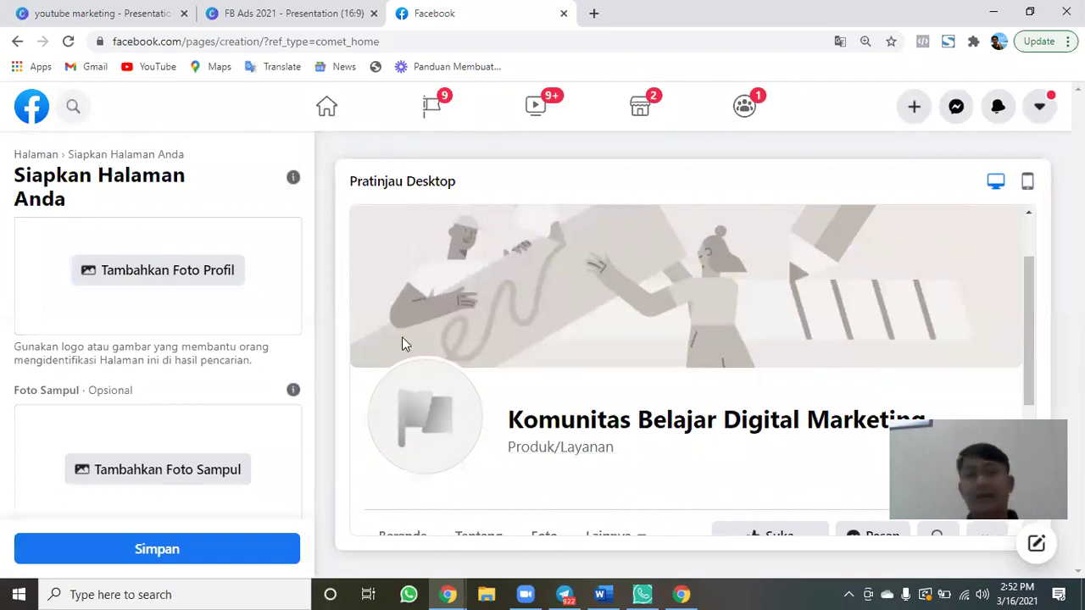
pyautogui.scroll(1, 247, 303)
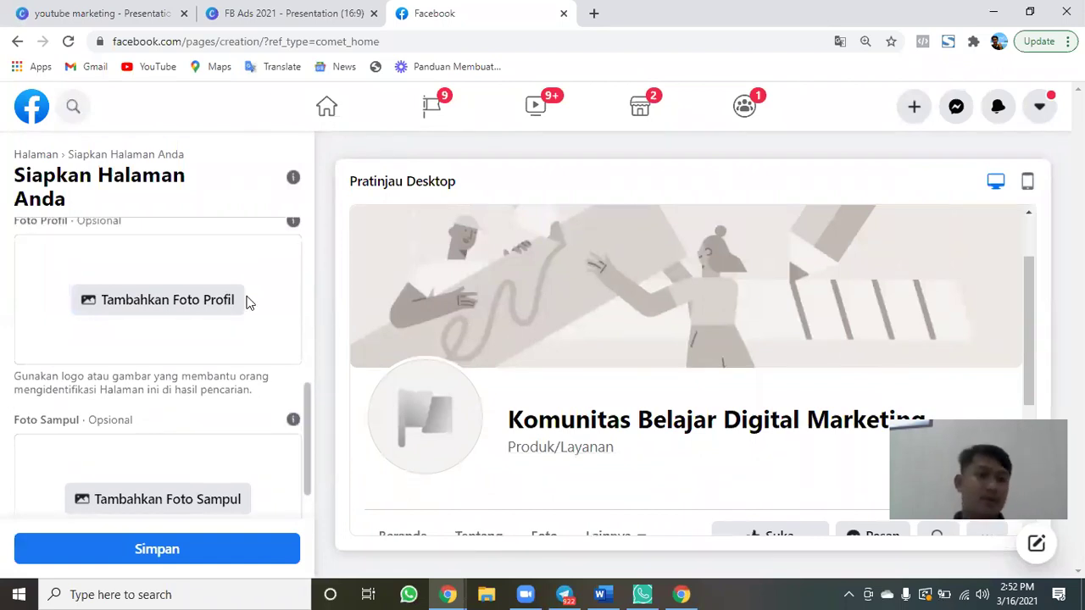
pyautogui.scroll(-1, 228, 424)
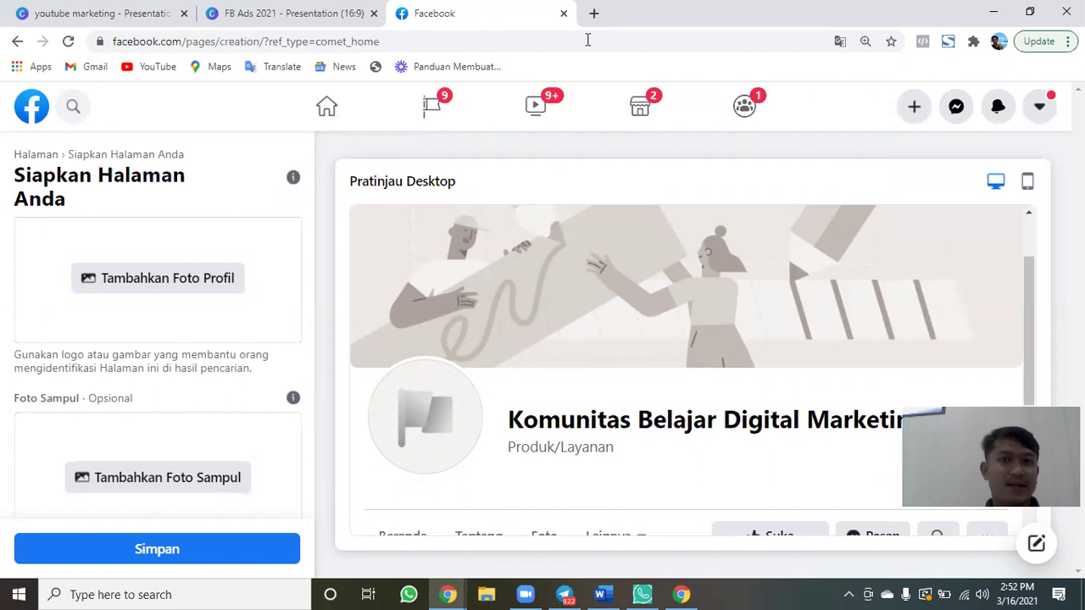
# Open canva.com in a new browser tab.
pyautogui.hotkey('ctrl', 't')
pyautogui.write('can')
pyautogui.press('Return')
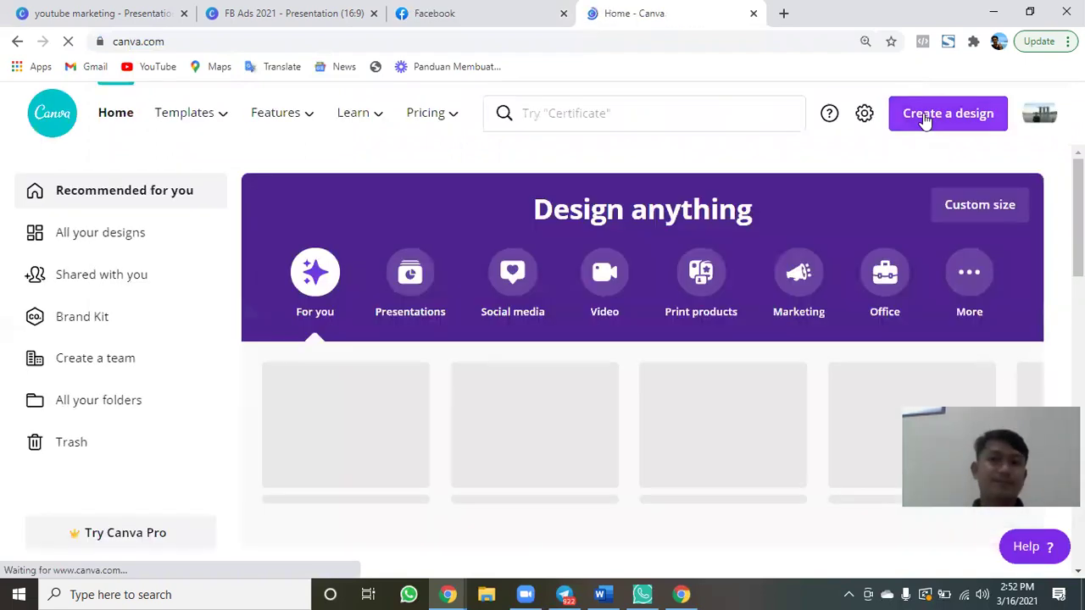
# Search 'logo' under Create a design and start a 500 × 500 px Logo design.
pyautogui.click(924, 114)
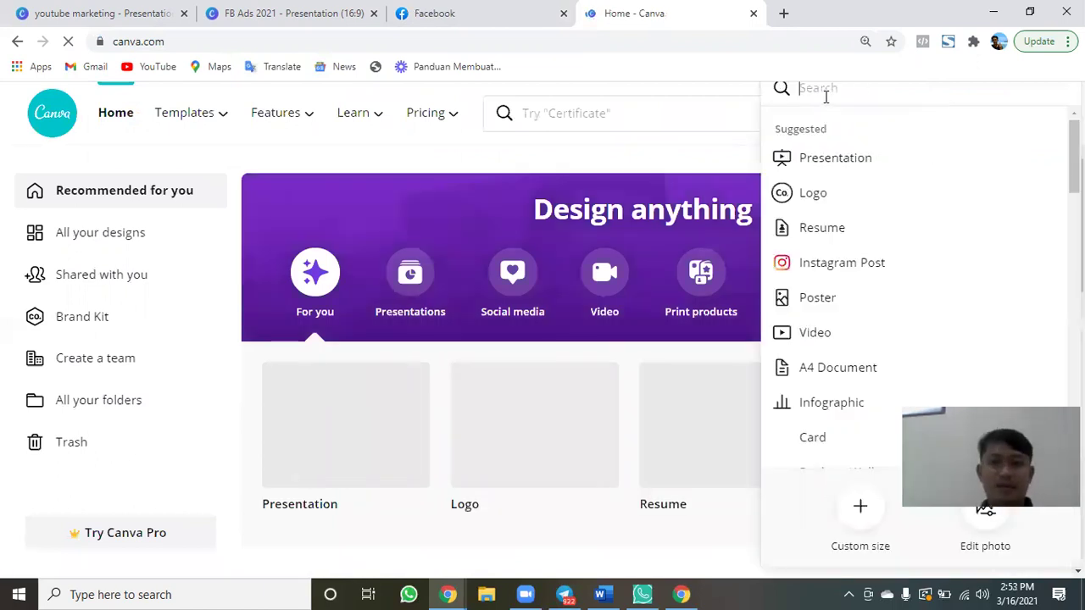
pyautogui.write('fac')
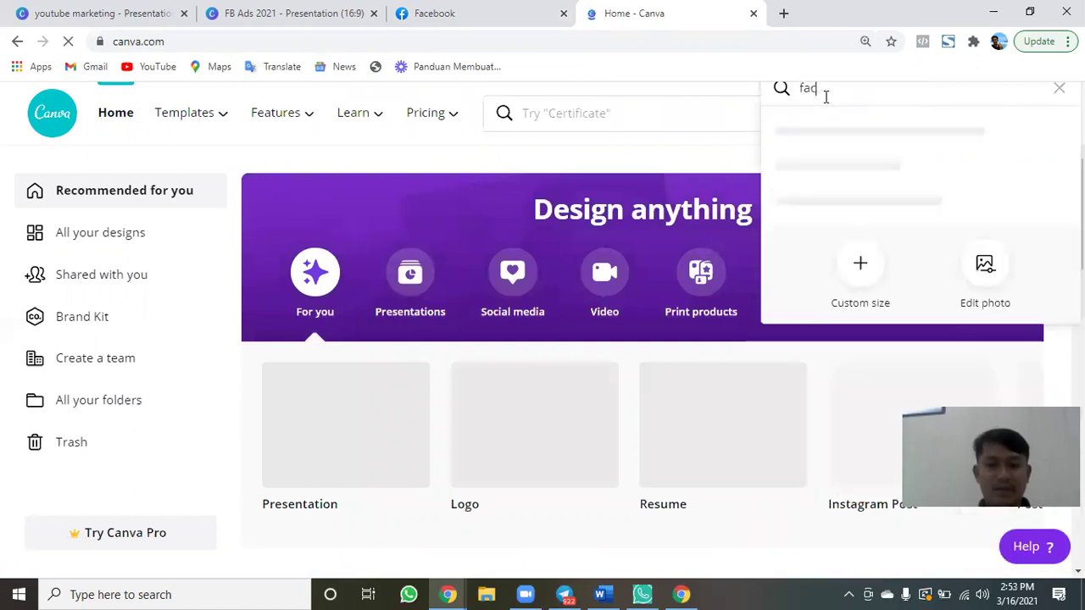
pyautogui.press('BackSpace')
pyautogui.press('BackSpace')
pyautogui.press('BackSpace')
pyautogui.write('lo')
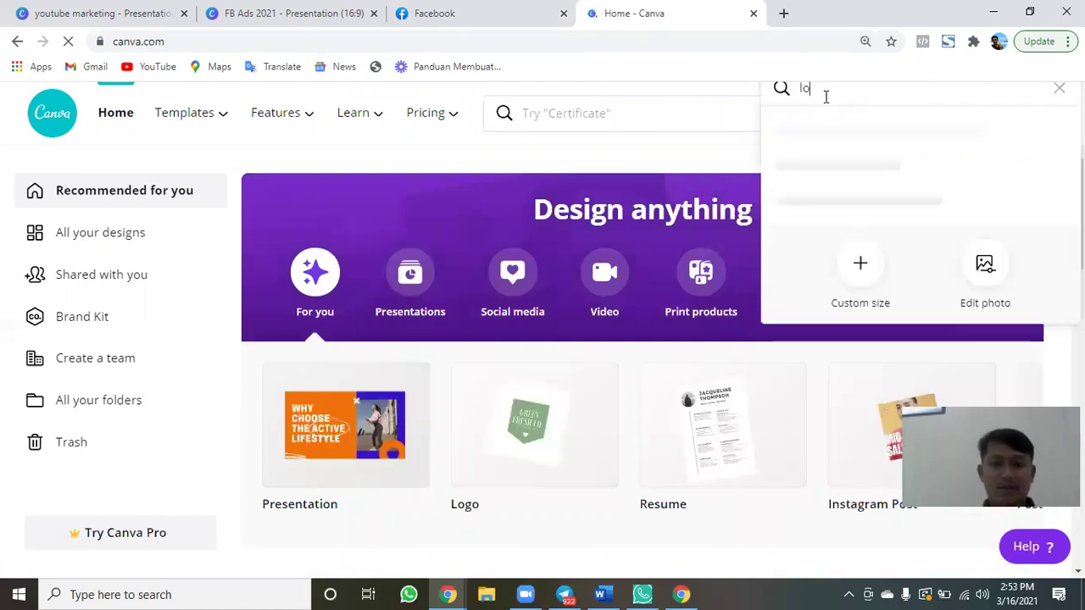
pyautogui.write('go')
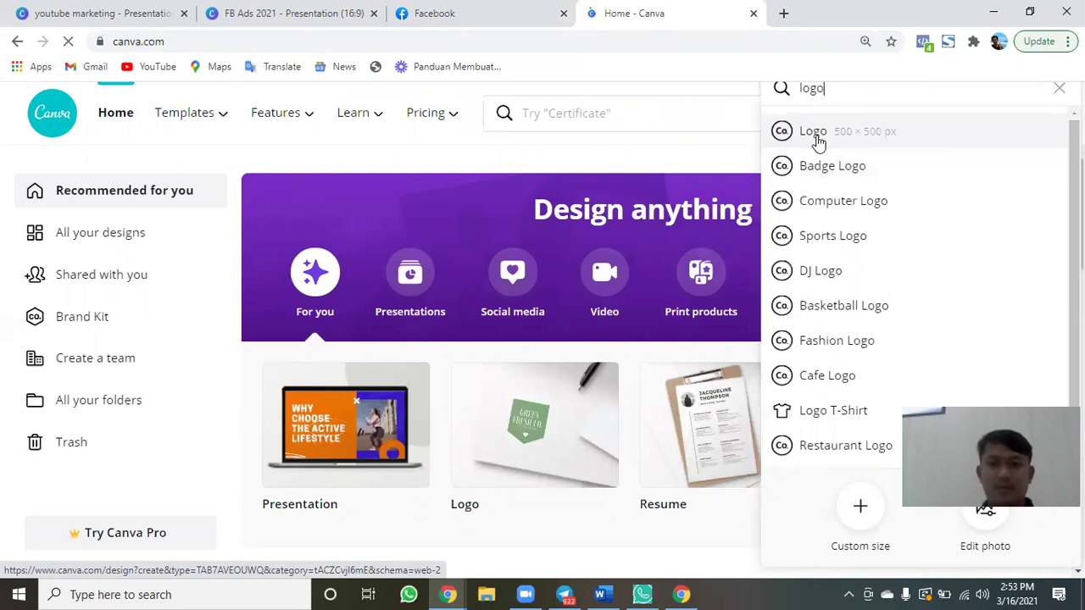
pyautogui.click(812, 132)
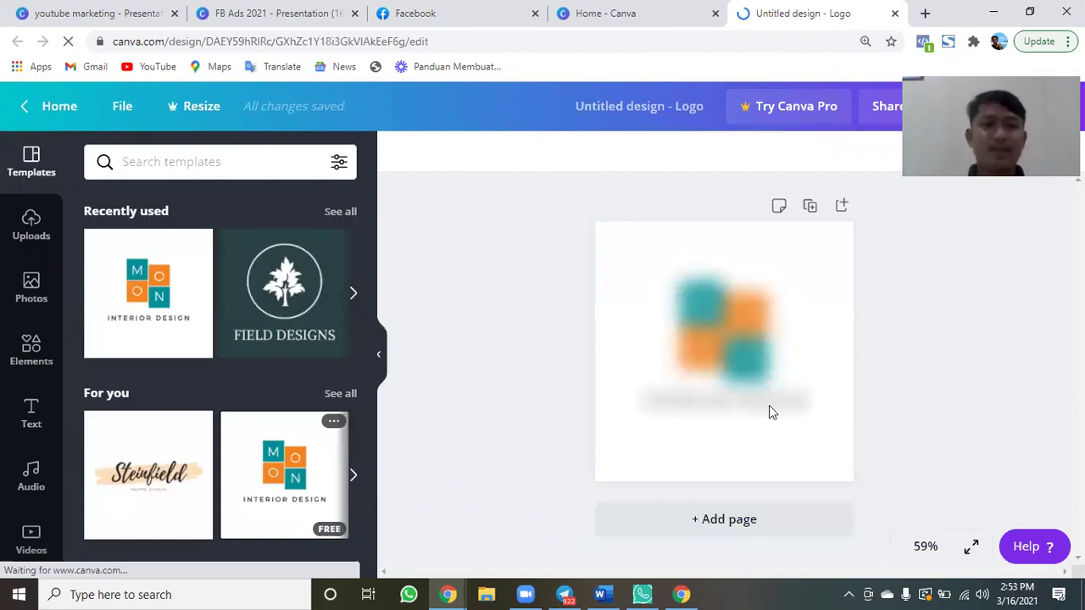
# Replace the INTERIOR DESIGN tagline with centred 'DIGITAL MARKETING' and download the logo as PNG.
pyautogui.click(818, 290)
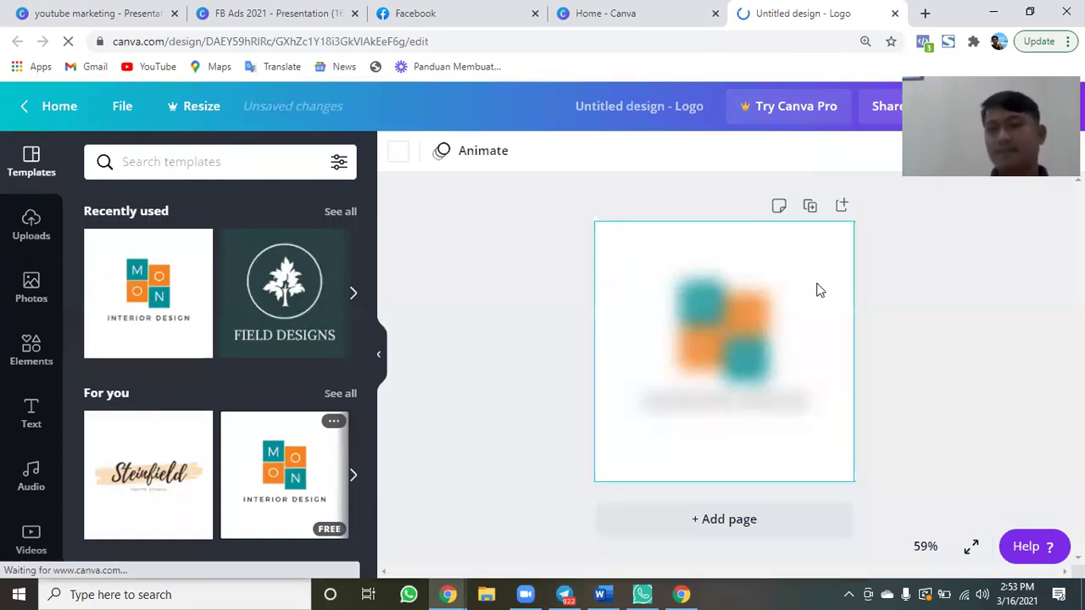
pyautogui.doubleClick(707, 404)
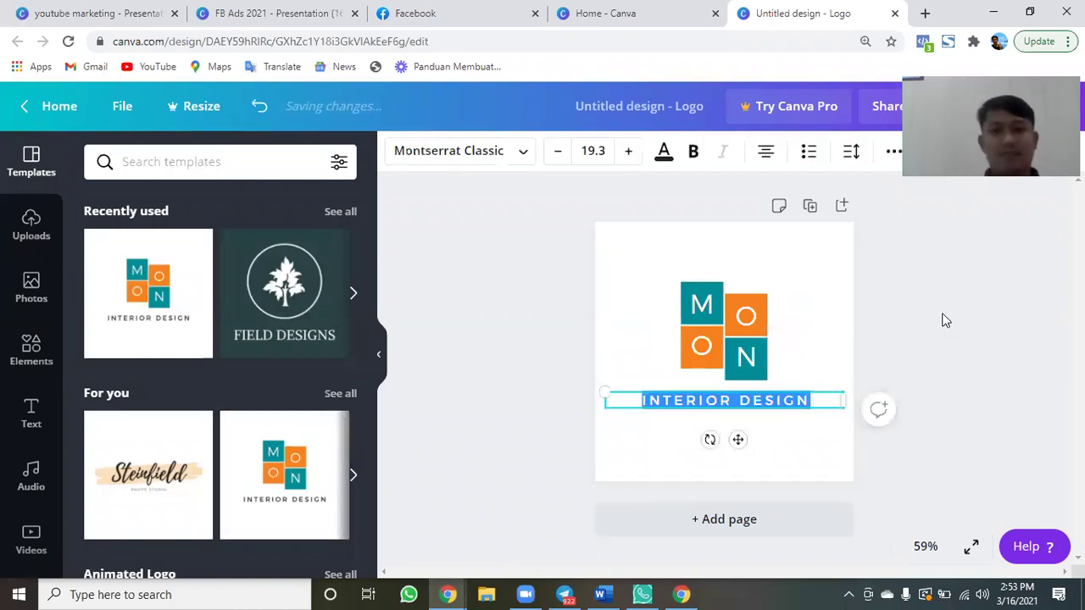
pyautogui.write('D')
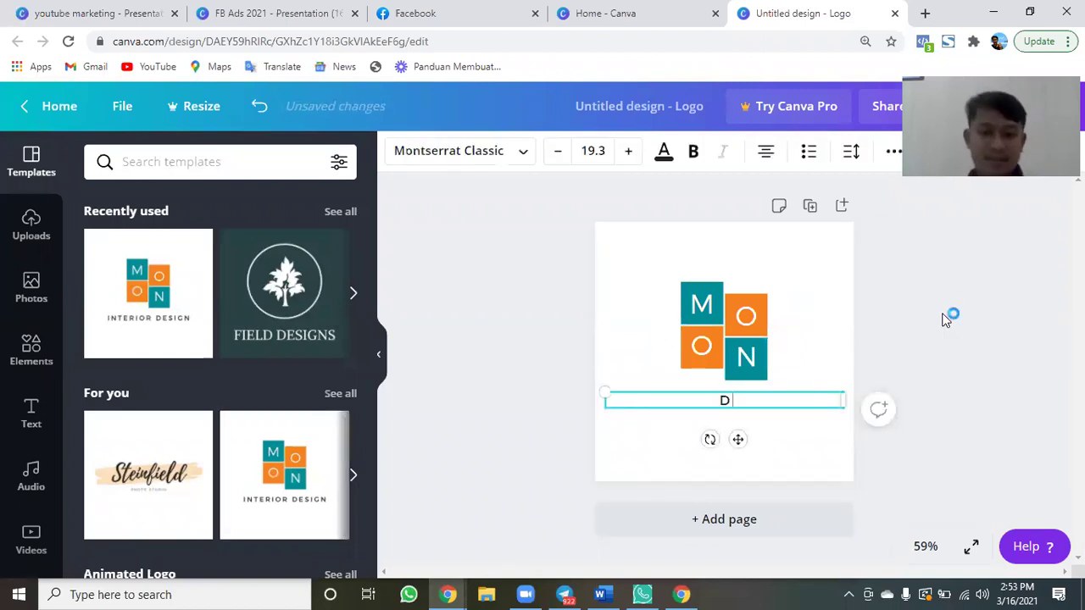
pyautogui.write('IGITAL MARKETING')
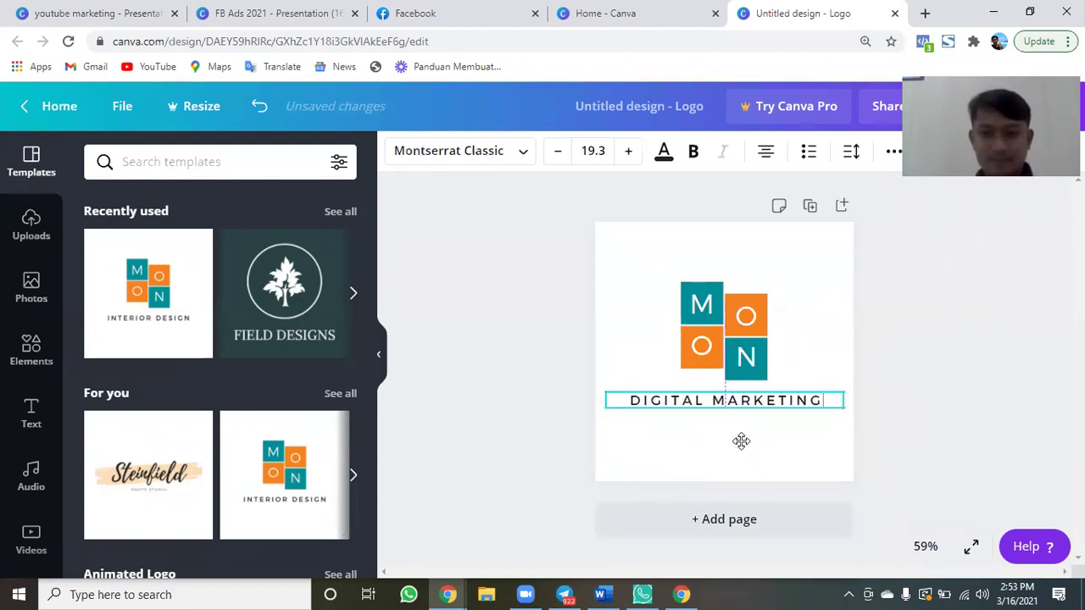
pyautogui.moveTo(744, 439); pyautogui.dragTo(744, 441)
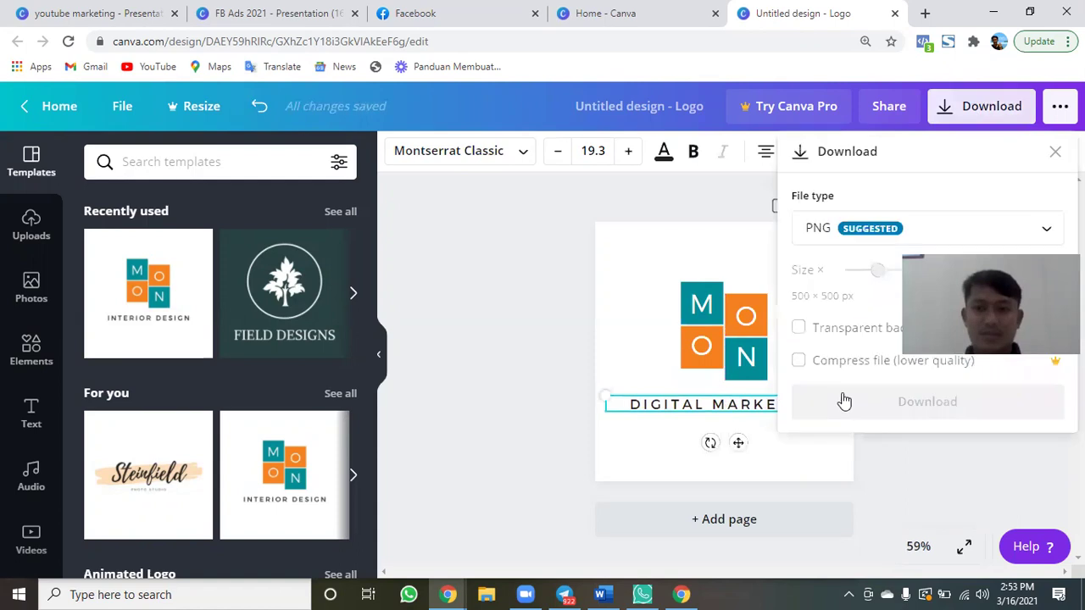
pyautogui.click(845, 407)
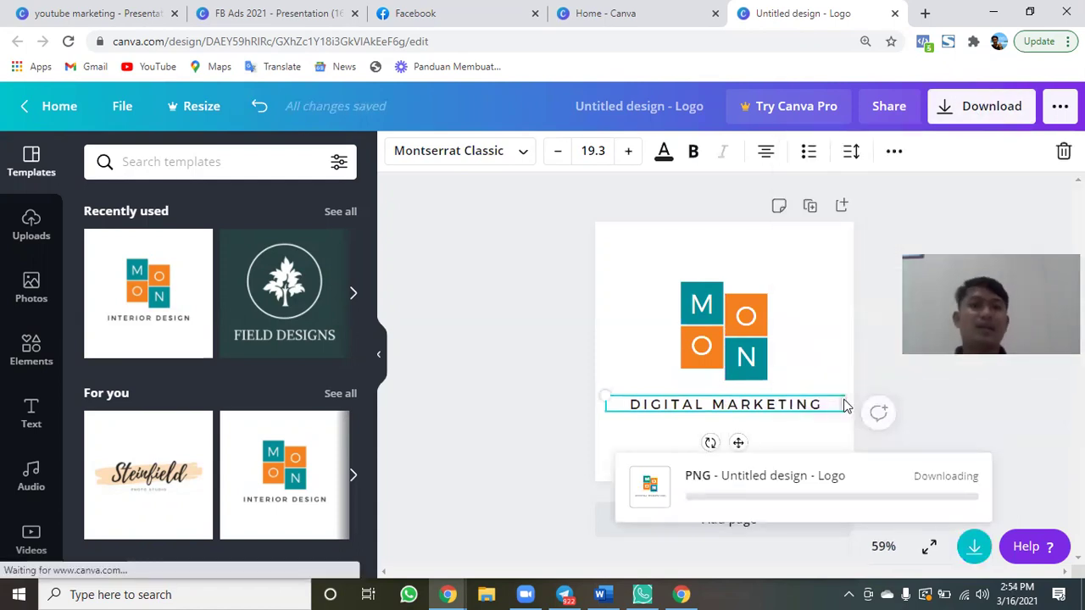
# On Canva Home, search 'facebook cover' and start a 1640 × 924 px Facebook Cover design.
pyautogui.hotkey('ctrl', '3')
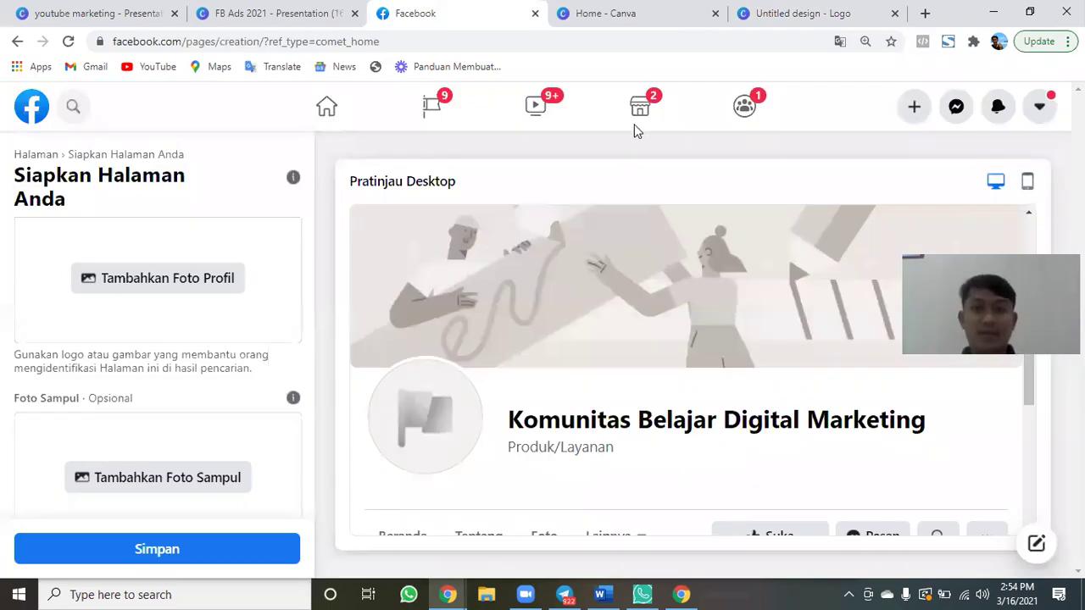
pyautogui.click(628, 14)
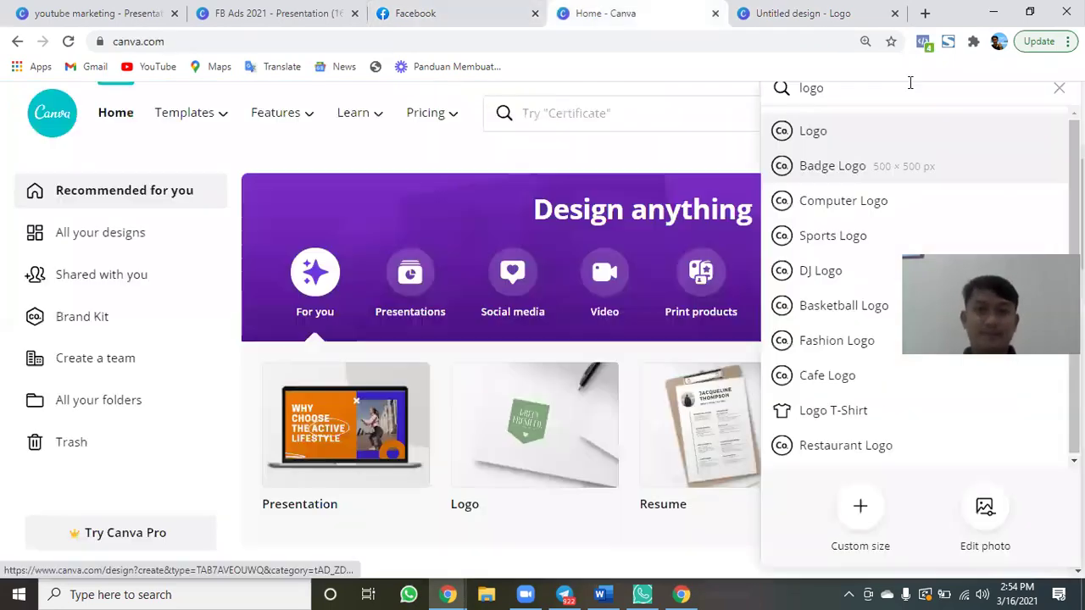
pyautogui.doubleClick(911, 82)
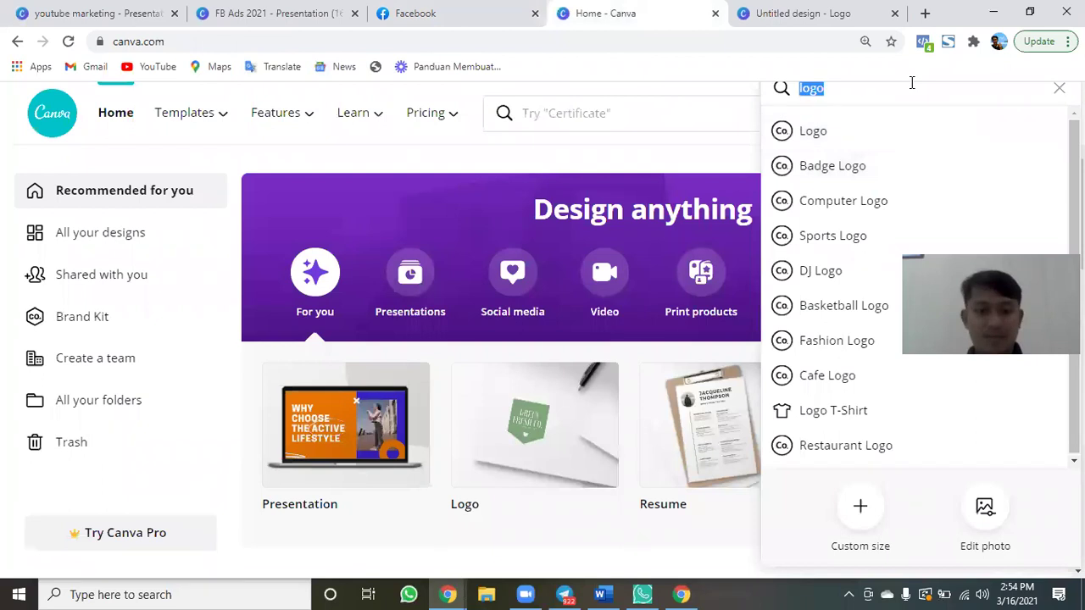
pyautogui.write('facebook cover')
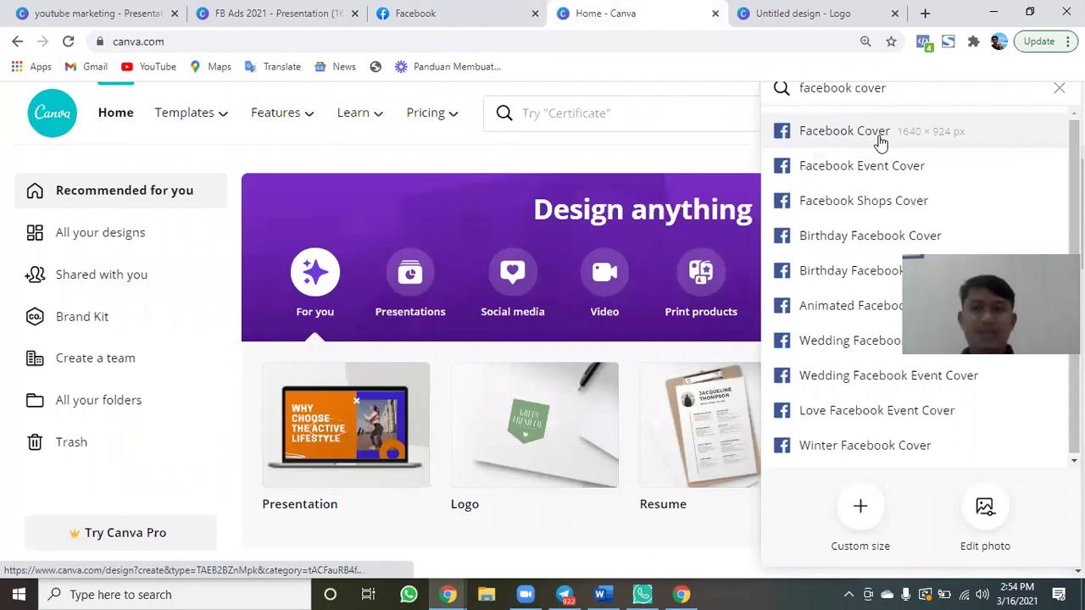
pyautogui.click(880, 142)
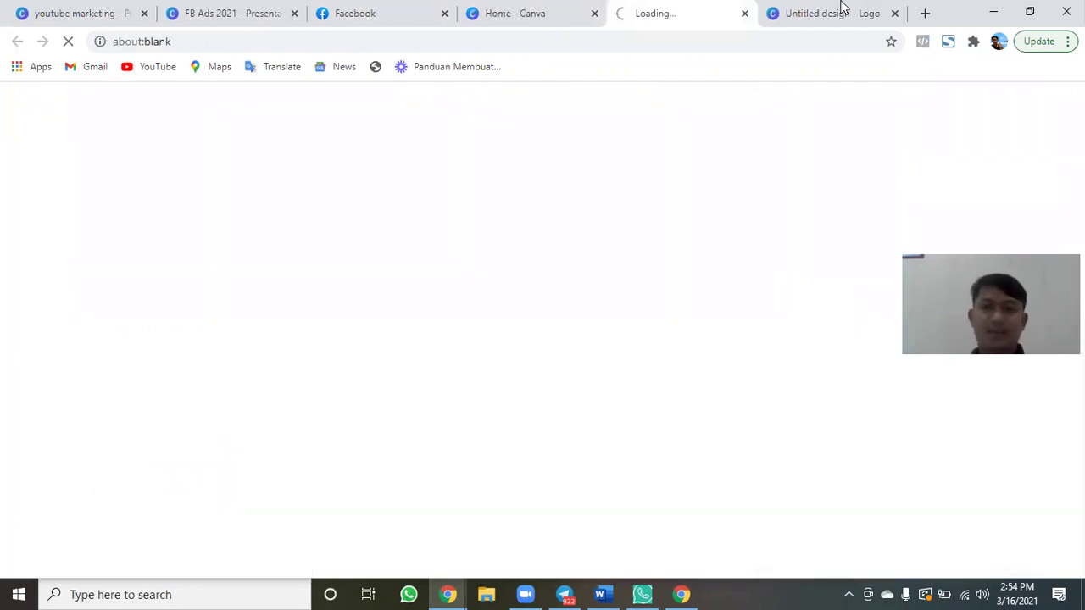
pyautogui.click(841, 7)
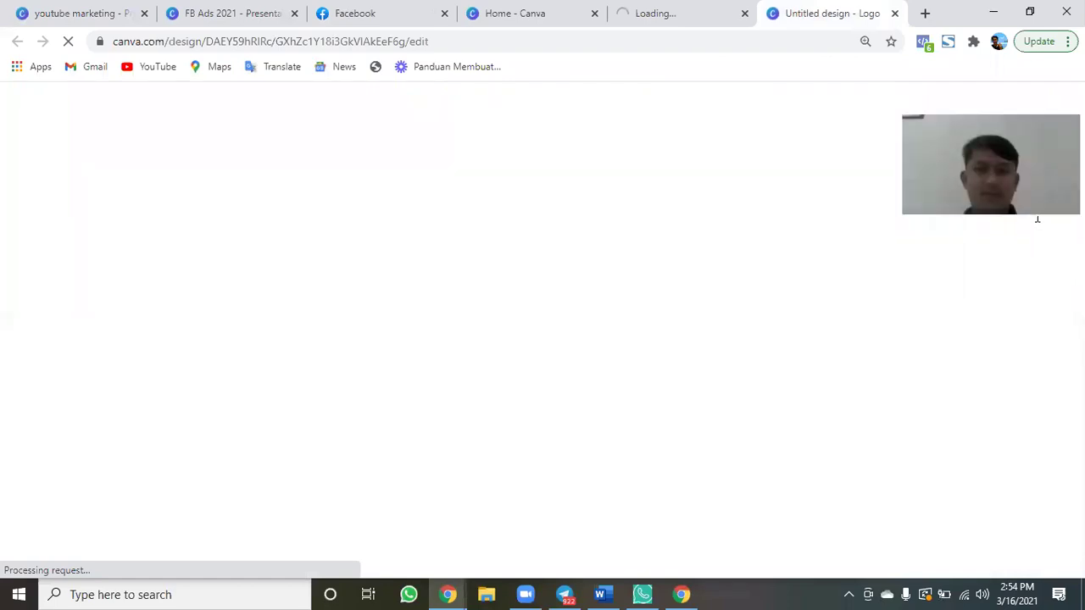
# In the new Facebook Cover design, scroll the Templates panel through All results looking for a template.
pyautogui.click(666, 24)
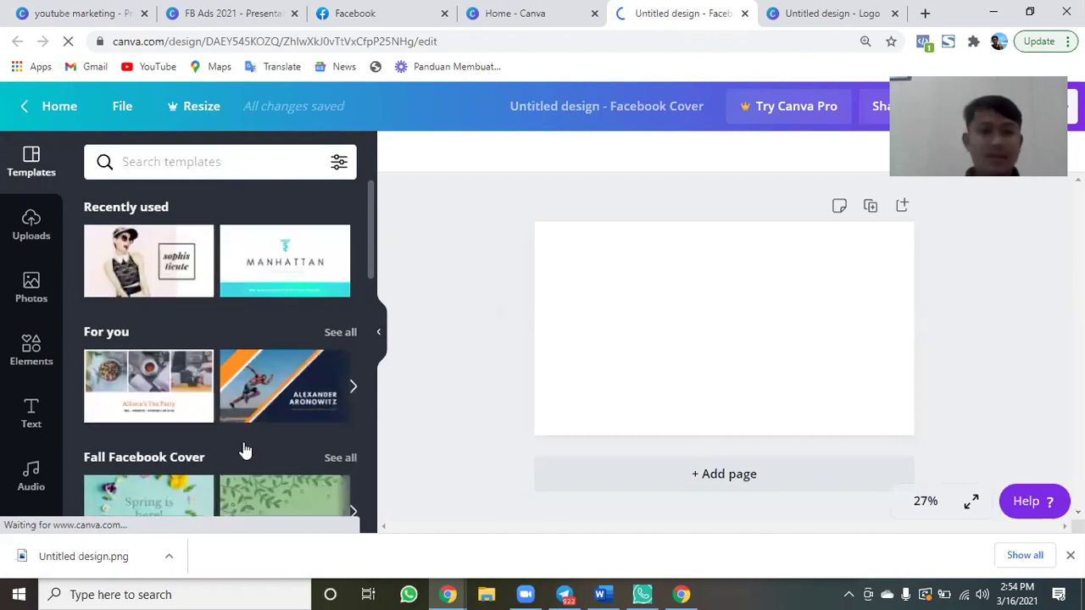
pyautogui.scroll(-1, 243, 443)
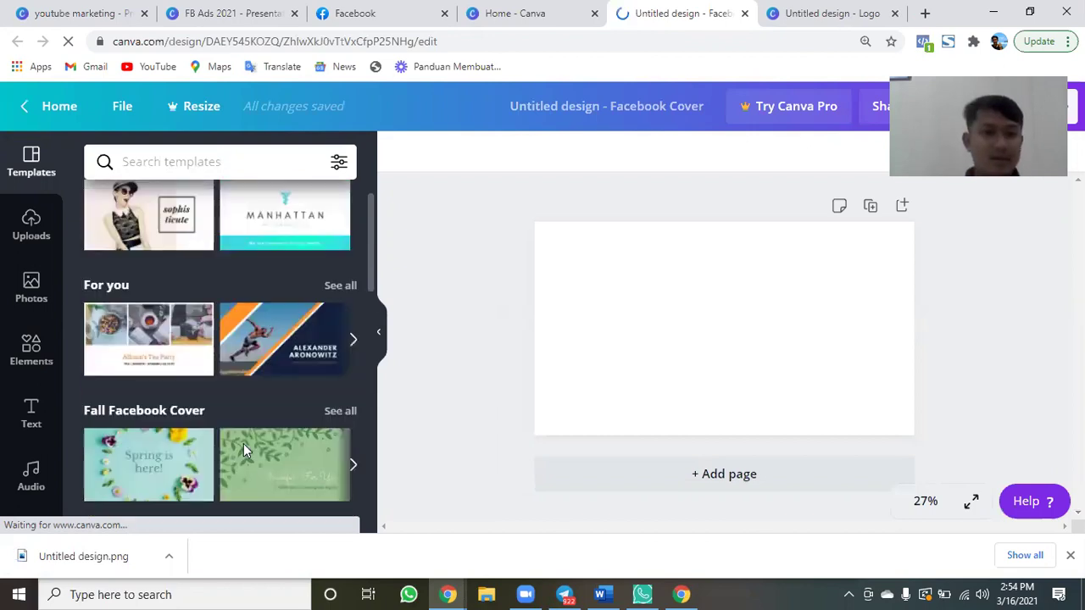
pyautogui.scroll(-2, 244, 449)
pyautogui.scroll(-1, 243, 449)
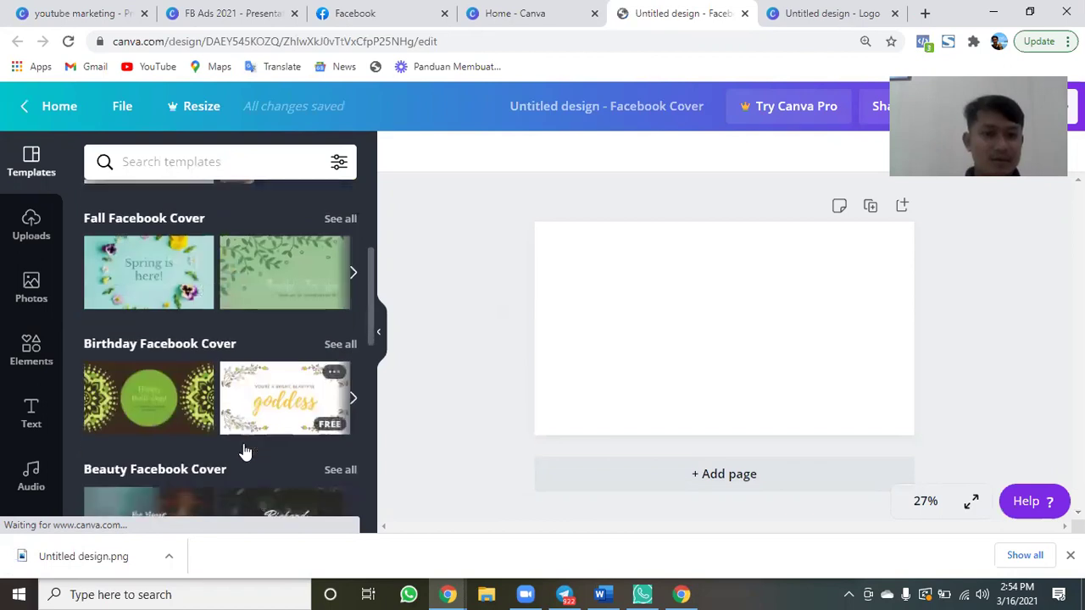
pyautogui.scroll(-2, 243, 450)
pyautogui.scroll(-1, 243, 450)
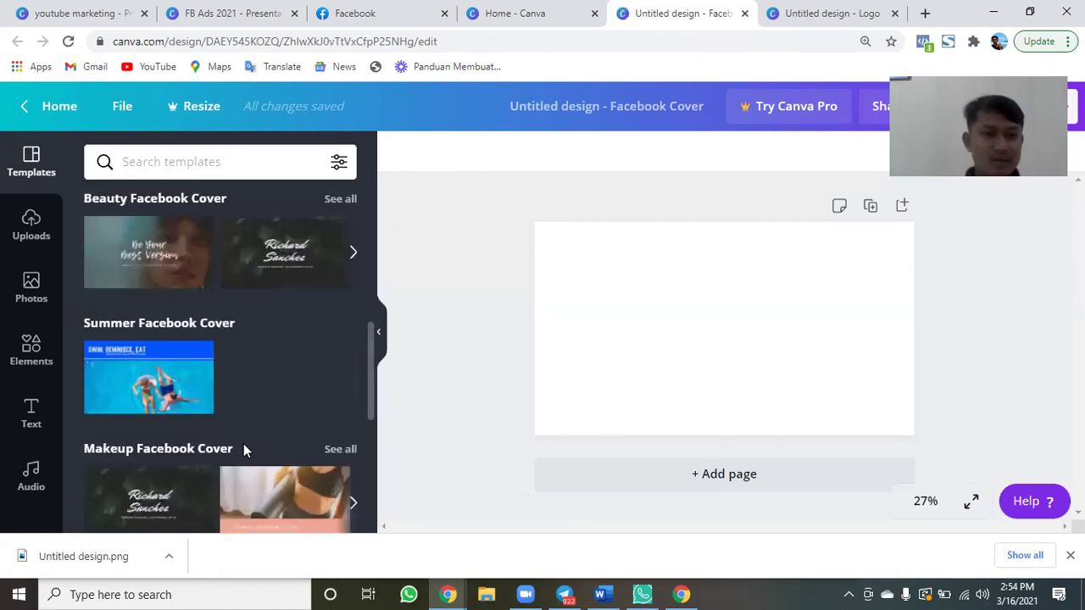
pyautogui.scroll(-1, 243, 450)
pyautogui.scroll(-2, 243, 450)
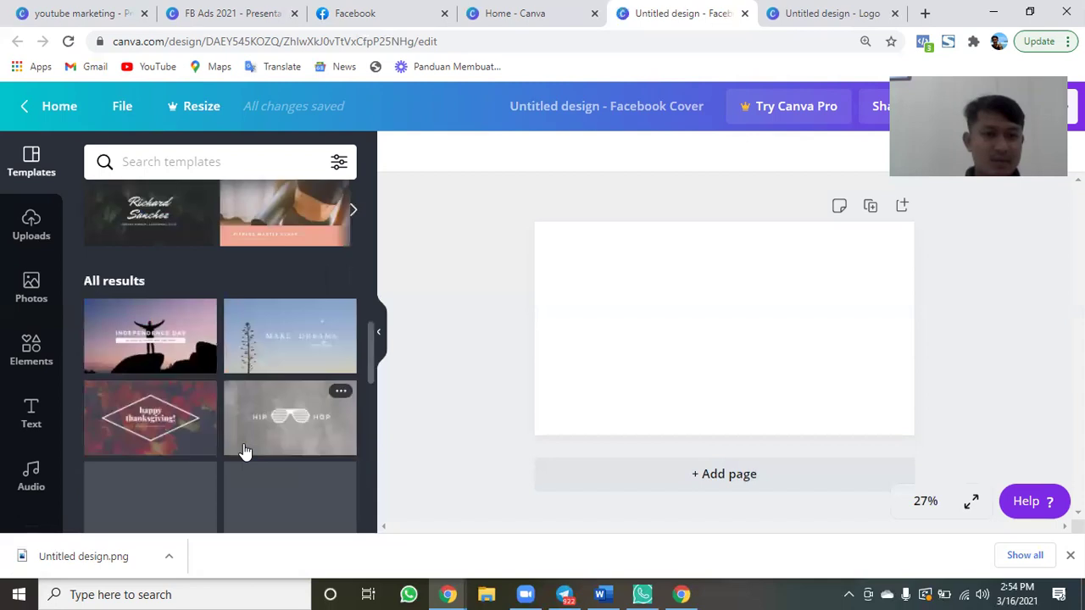
pyautogui.scroll(1, 243, 450)
pyautogui.scroll(-3, 243, 450)
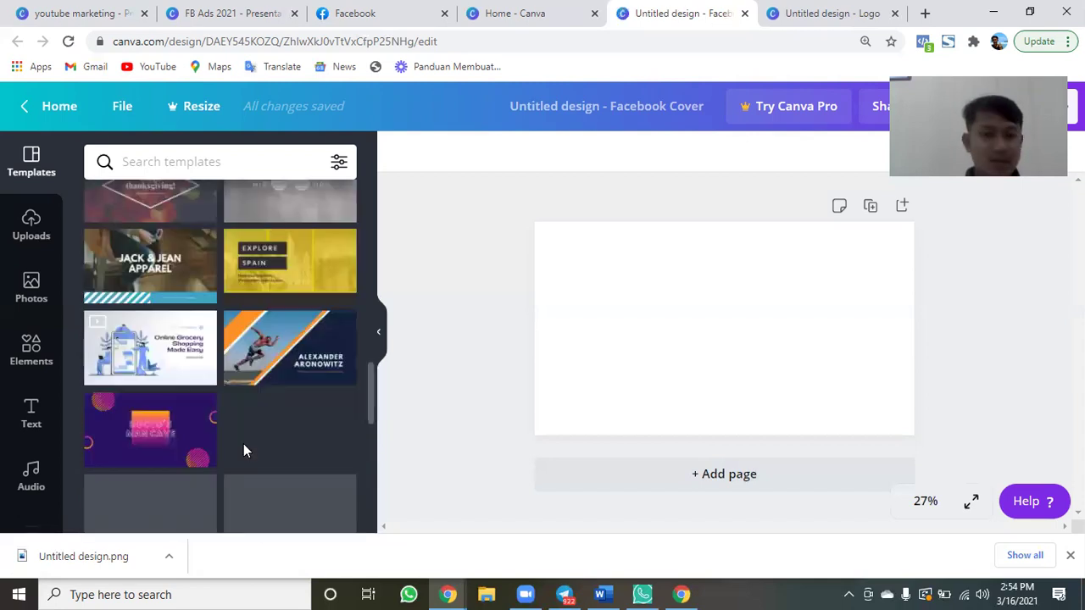
pyautogui.scroll(1, 244, 450)
pyautogui.scroll(1, 243, 445)
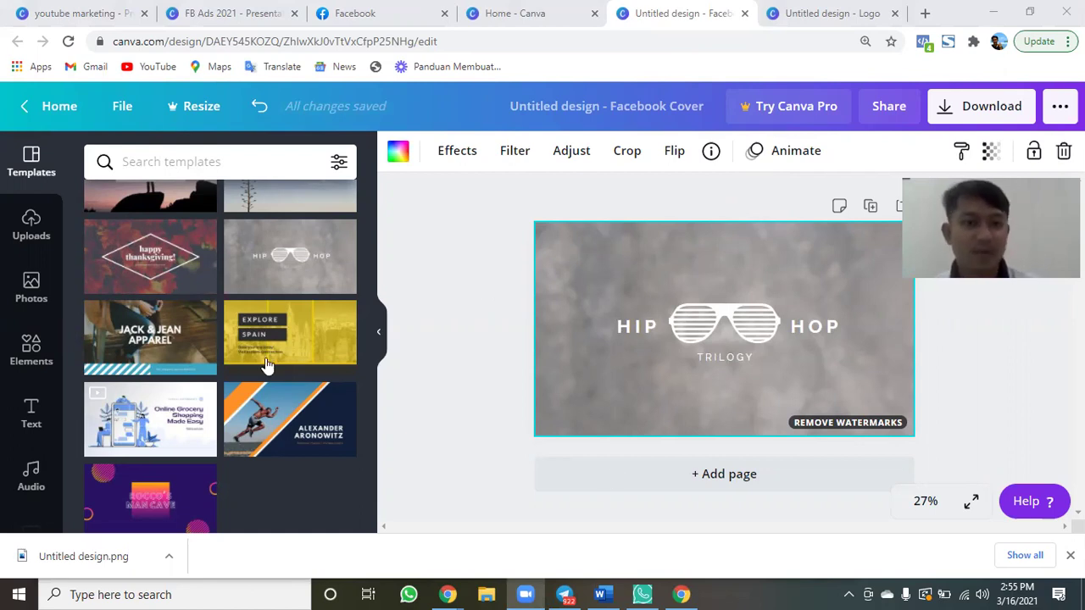
pyautogui.scroll(-2, 265, 365)
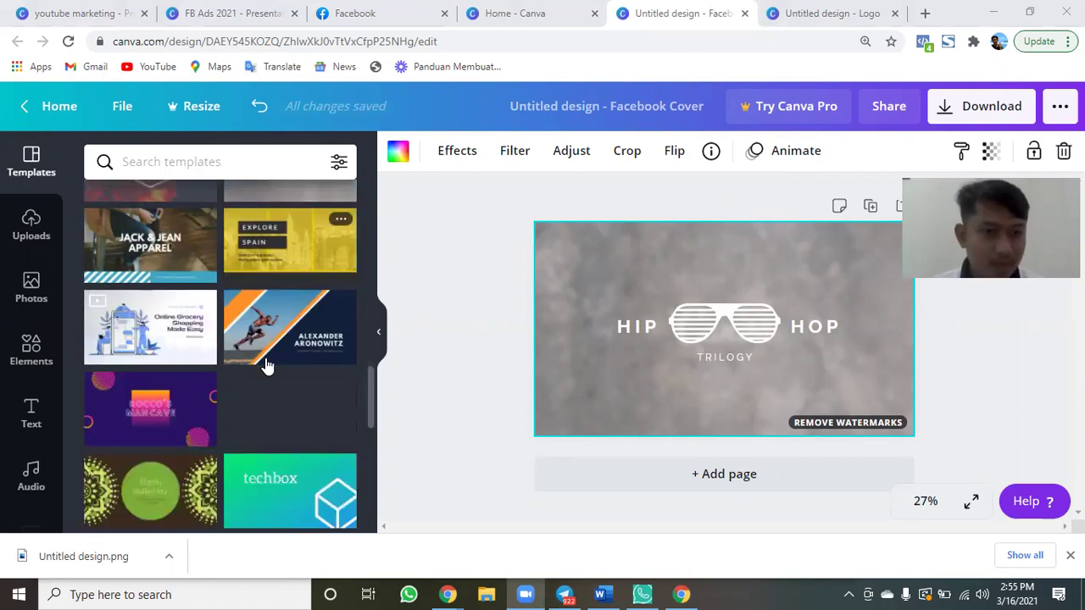
pyautogui.scroll(-2, 298, 330)
# Apply the green techbox template to the cover and download it as PNG.
pyautogui.scroll(-1, 299, 330)
pyautogui.click(299, 332)
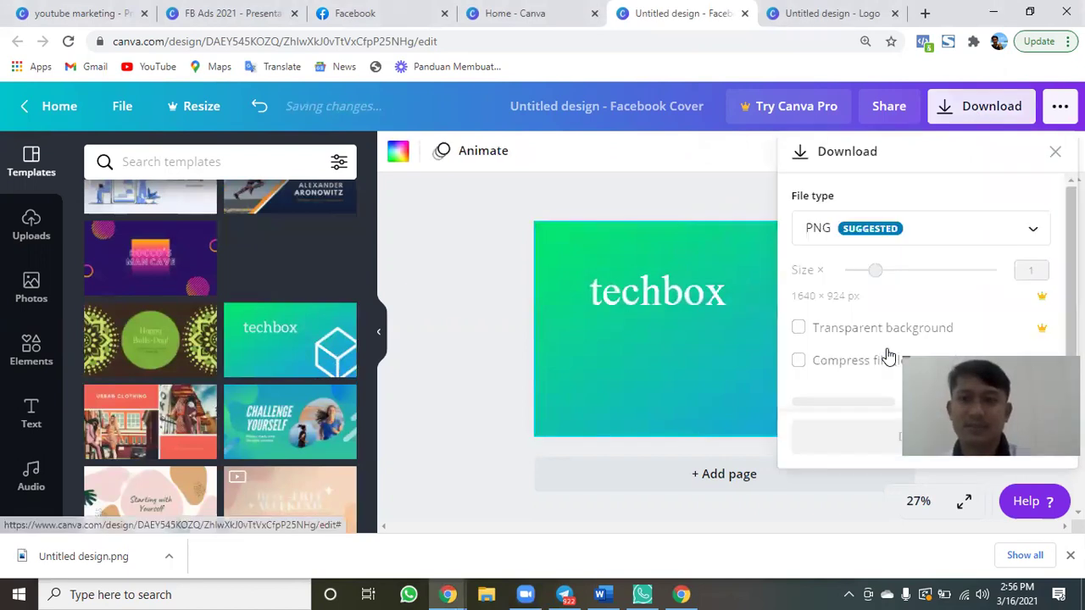
pyautogui.click(856, 402)
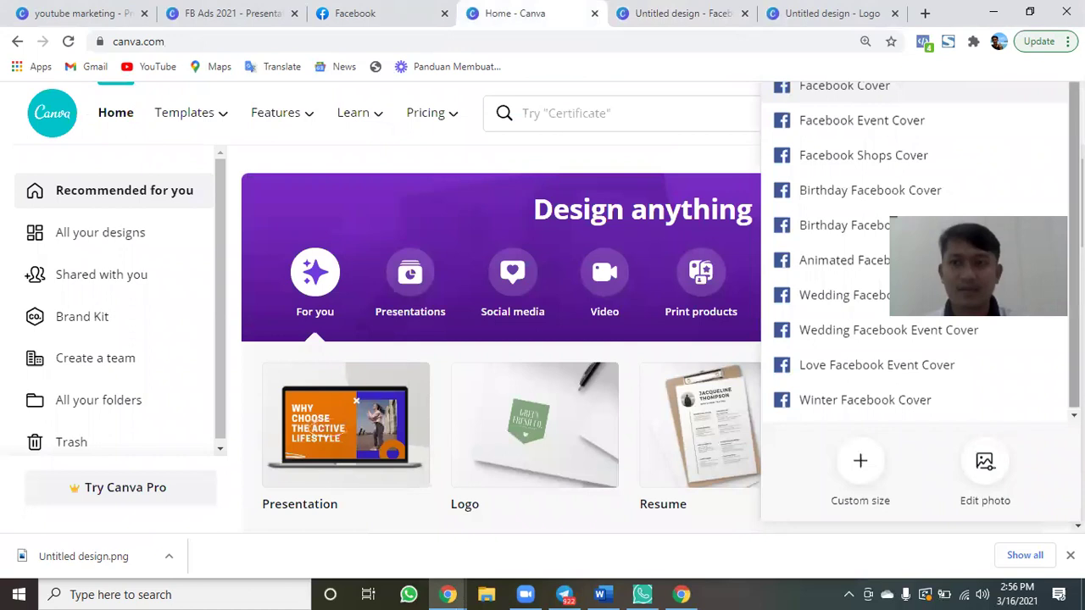
# Browse the Facebook cover design types in Canva's Create a design list, then dismiss it.
pyautogui.press('Escape')
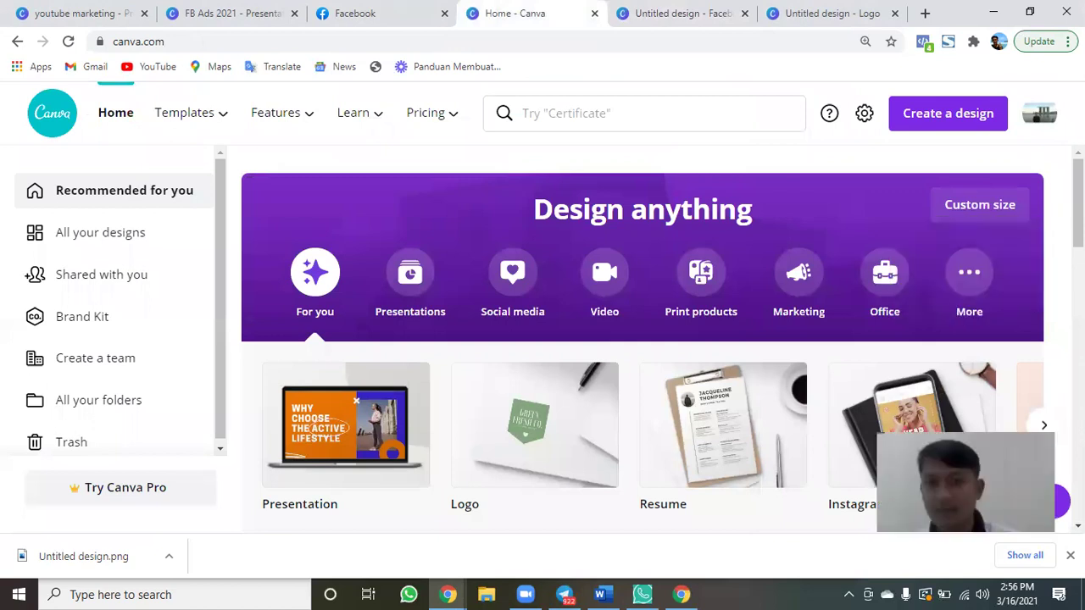
pyautogui.click(949, 116)
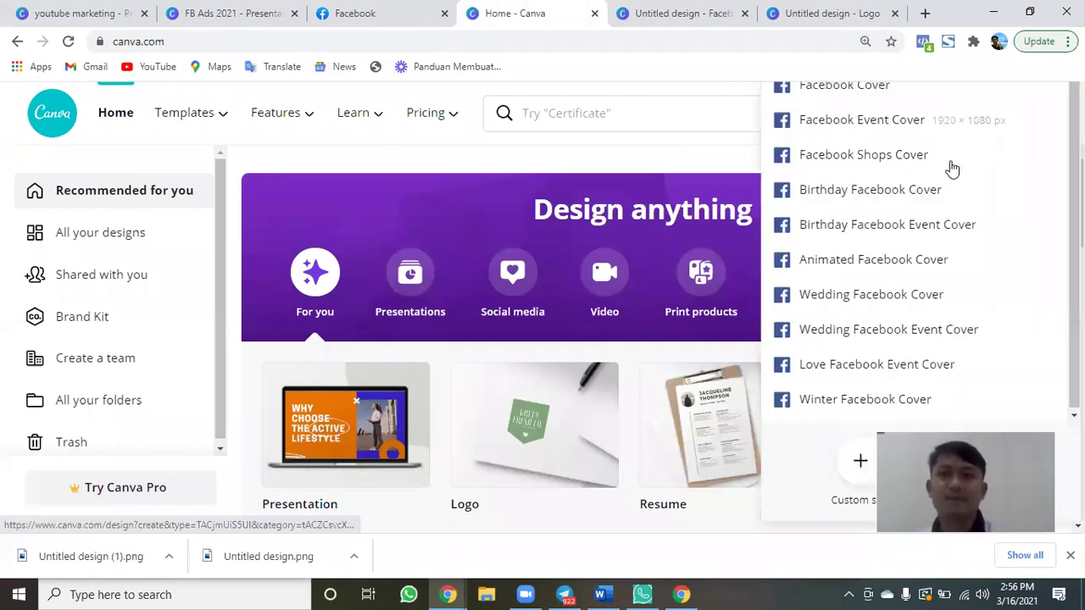
pyautogui.click(959, 129)
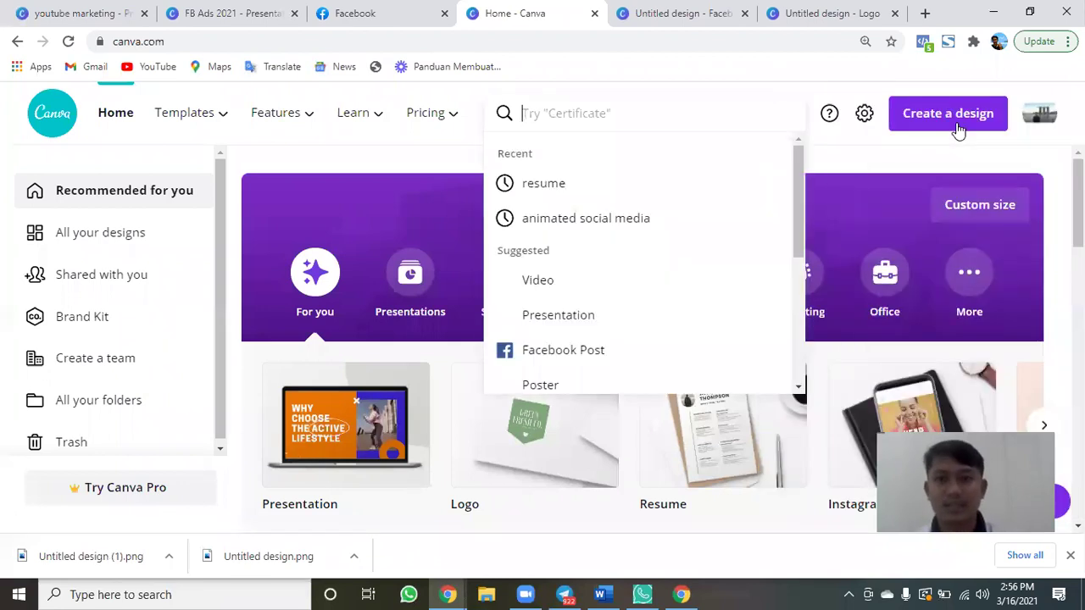
pyautogui.click(949, 123)
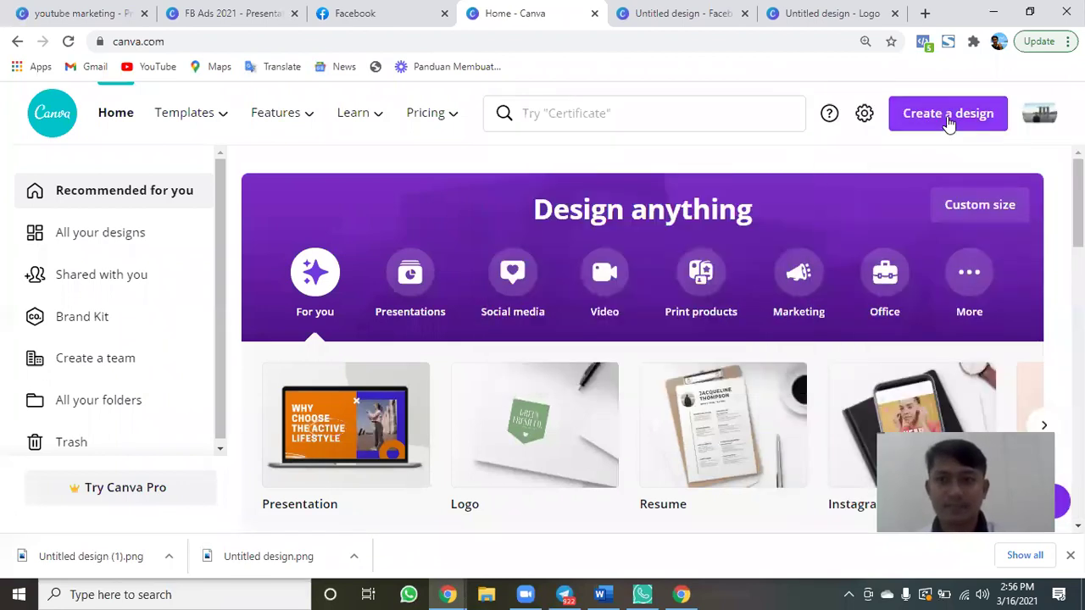
pyautogui.click(904, 114)
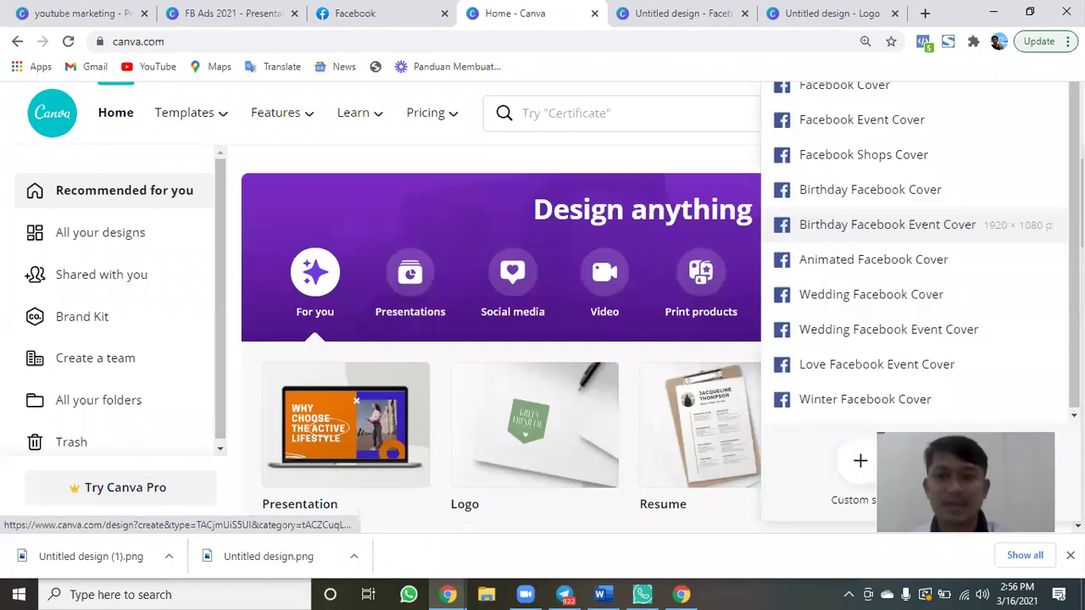
pyautogui.press('BackSpace')
pyautogui.press('Escape')
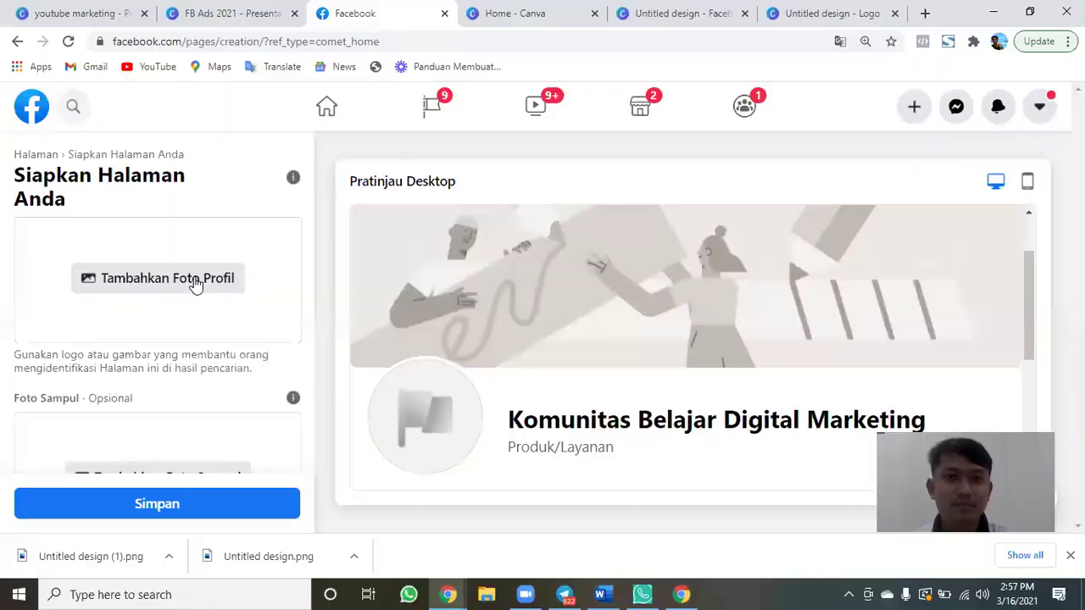
# Set the Untitled design logo from Downloads as the page's profile photo.
pyautogui.click(492, 352)
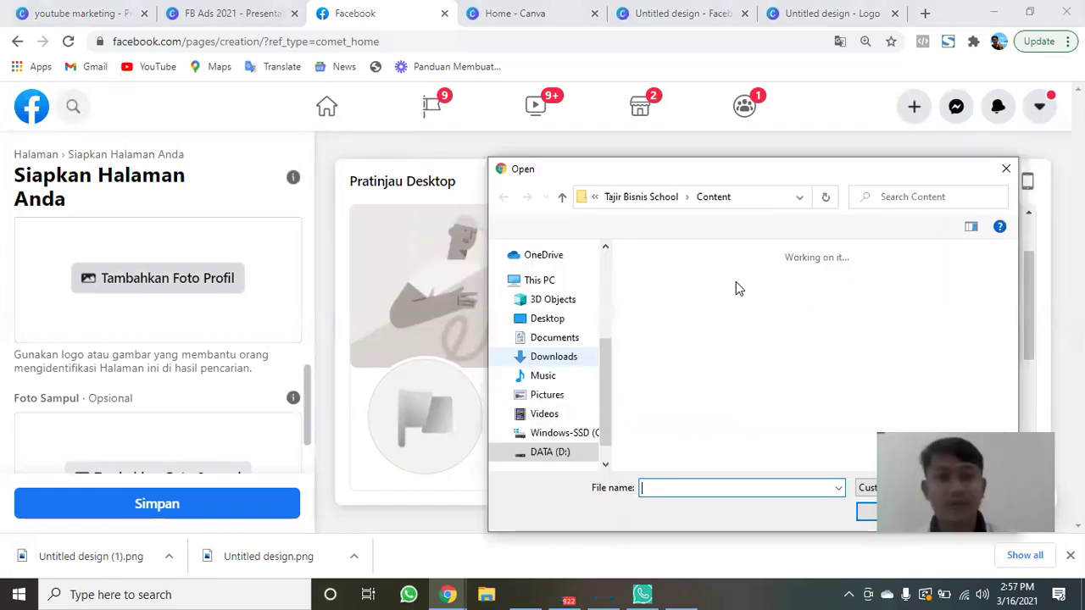
pyautogui.click(553, 357)
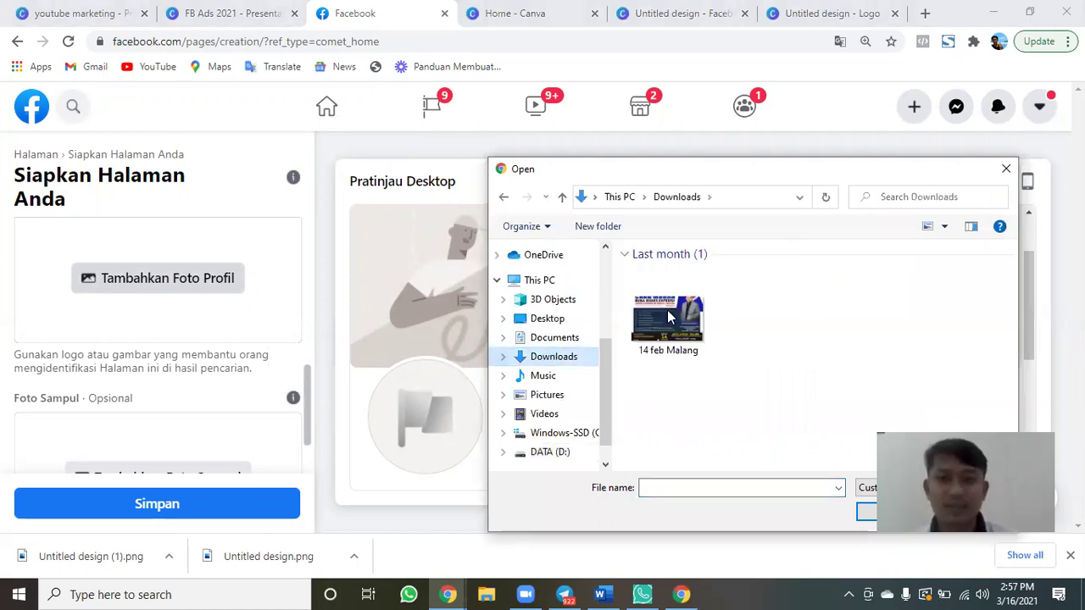
pyautogui.click(763, 322)
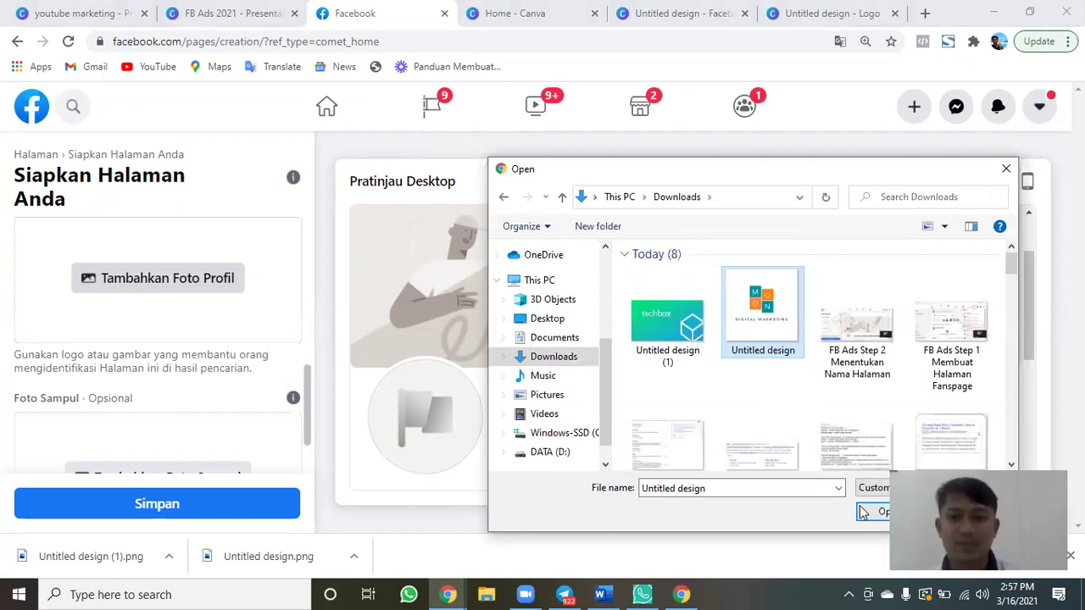
pyautogui.click(859, 505)
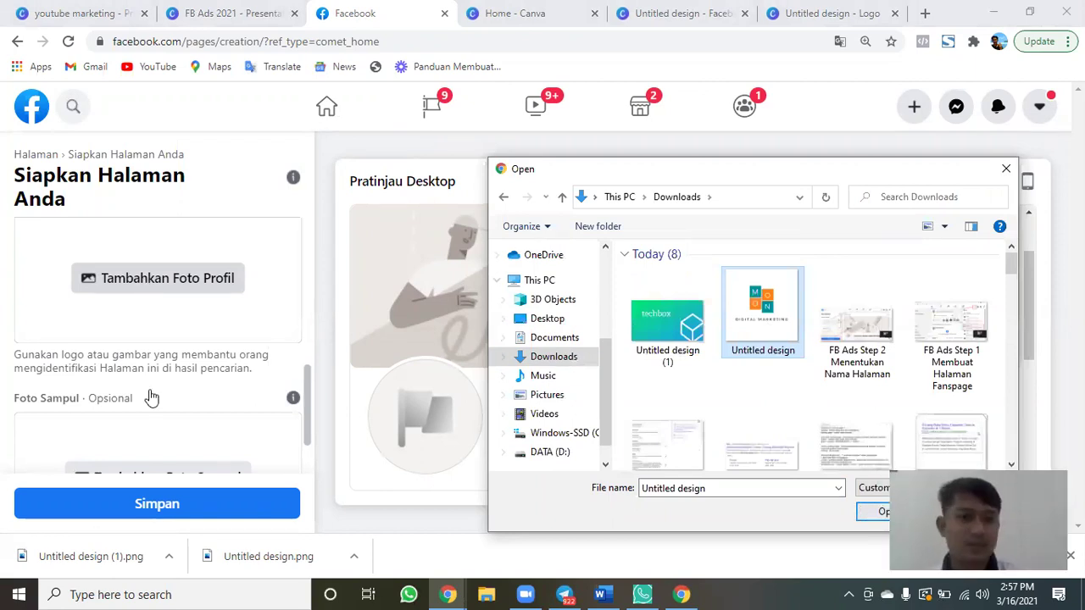
# Upload Untitled design (1), the techbox image, as the page's cover photo.
pyautogui.scroll(-1, 150, 394)
pyautogui.click(151, 392)
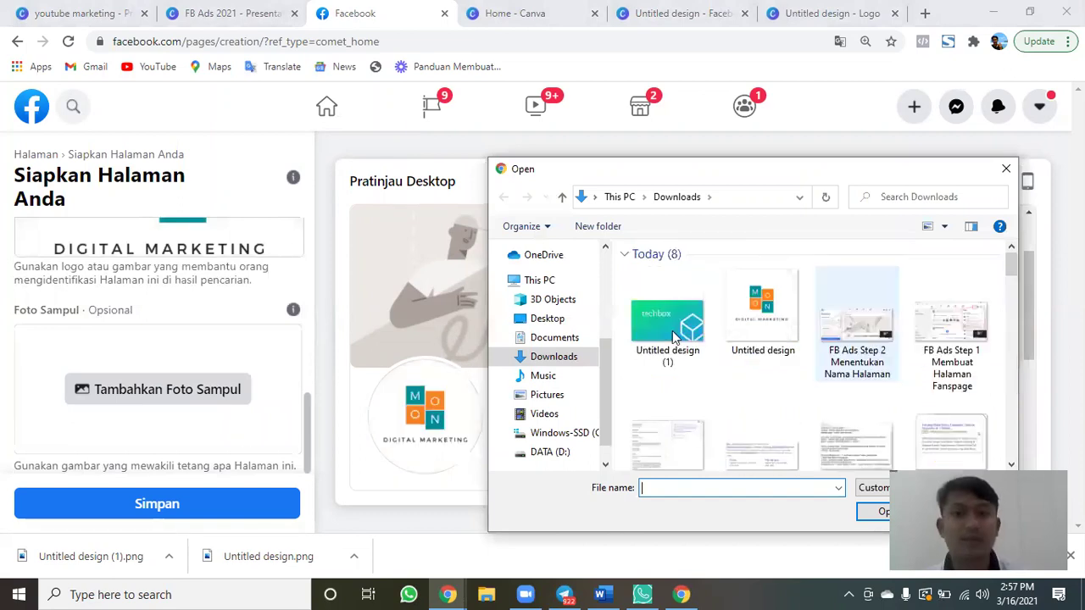
pyautogui.click(673, 337)
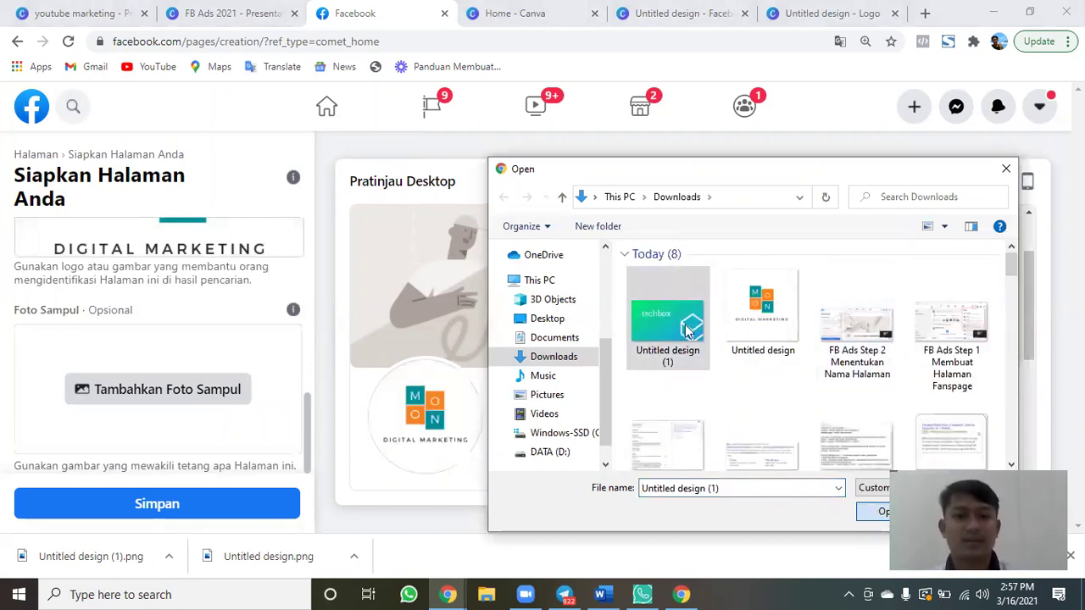
pyautogui.doubleClick(688, 331)
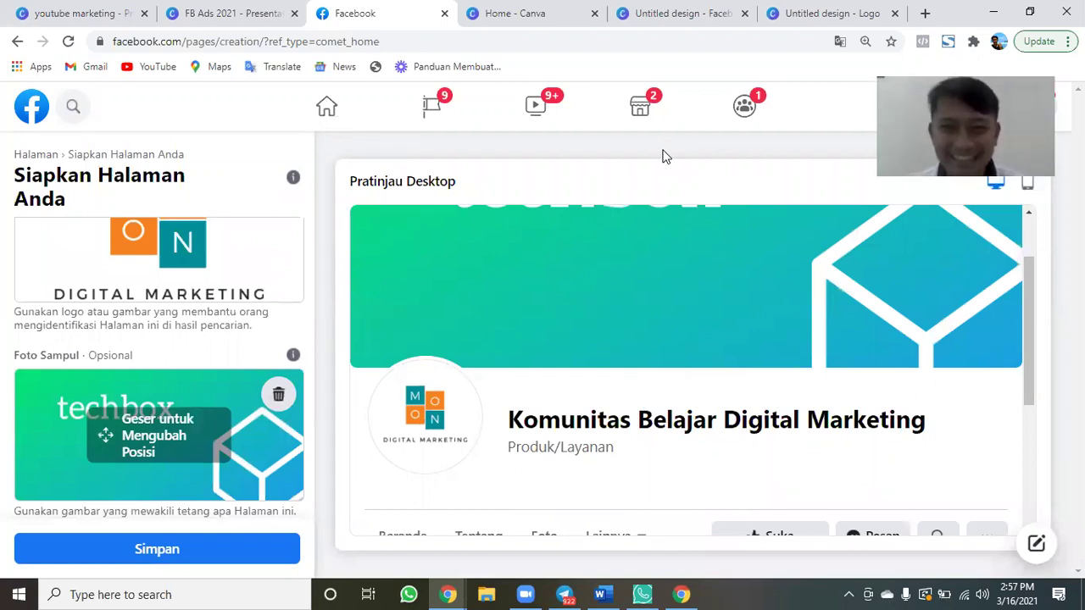
# Drag the cover down until the techbox lettering shows fully, then save the page photos.
pyautogui.click(266, 437)
pyautogui.moveTo(266, 438); pyautogui.dragTo(263, 435)
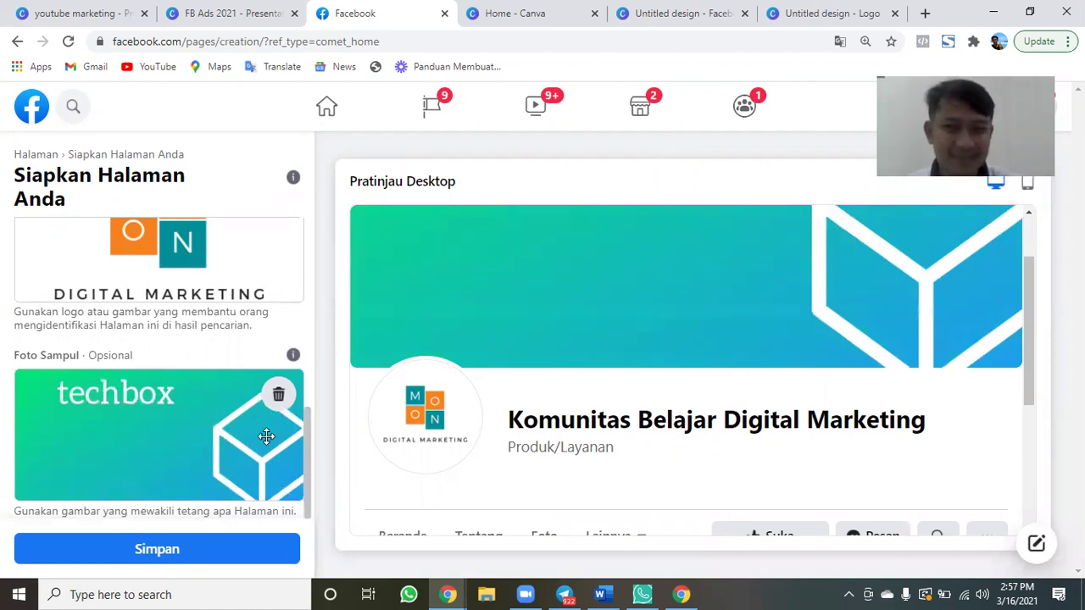
pyautogui.moveTo(267, 483); pyautogui.dragTo(267, 514)
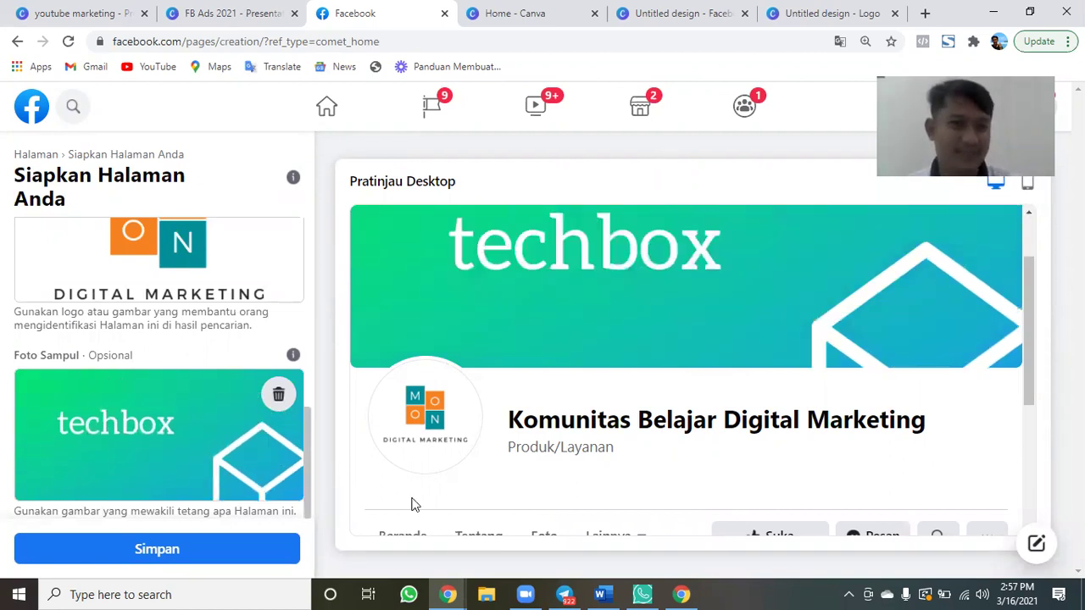
pyautogui.click(239, 547)
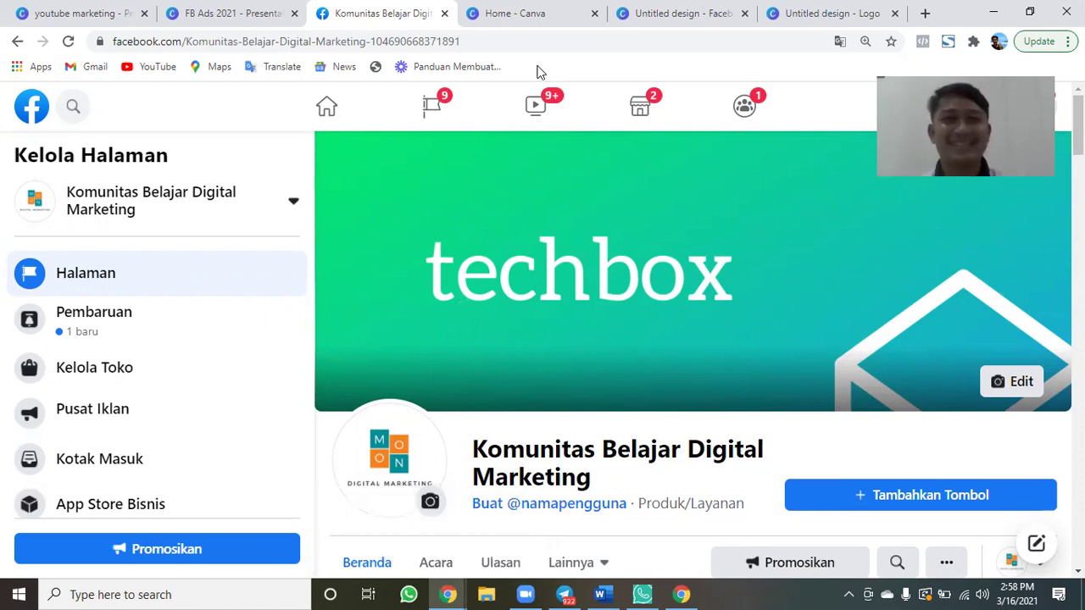
# Close the Canva home and design tabs to return to the Komunitas Belajar Digital Marketing page.
pyautogui.hotkey('ctrl', 'Tab')
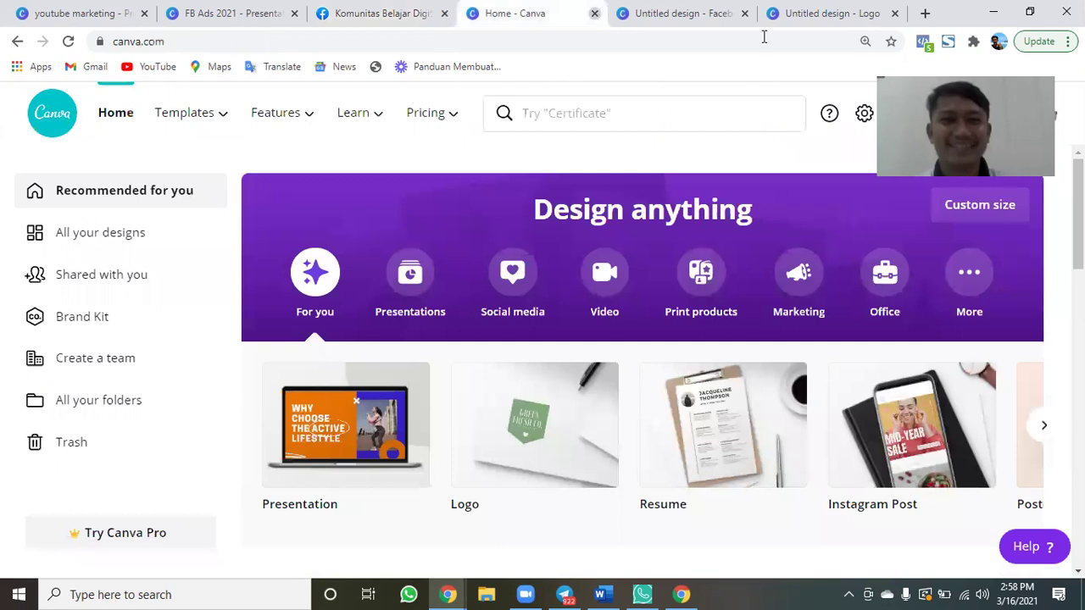
pyautogui.hotkey('ctrl', 'w')
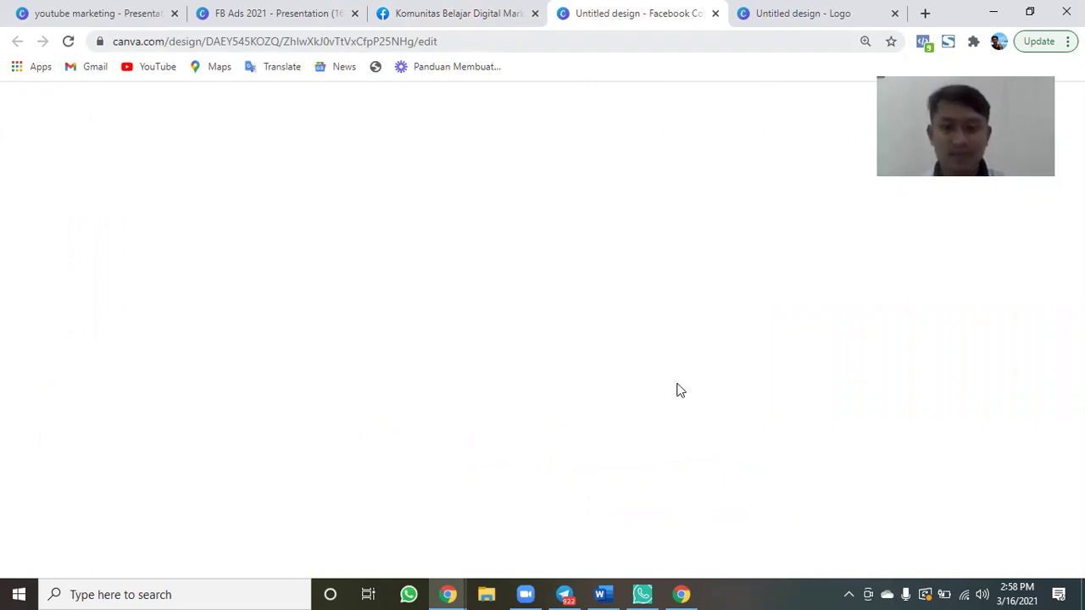
pyautogui.hotkey('ctrl', 'w')
pyautogui.hotkey('ctrl', 'w')
pyautogui.scroll(-3, 678, 388)
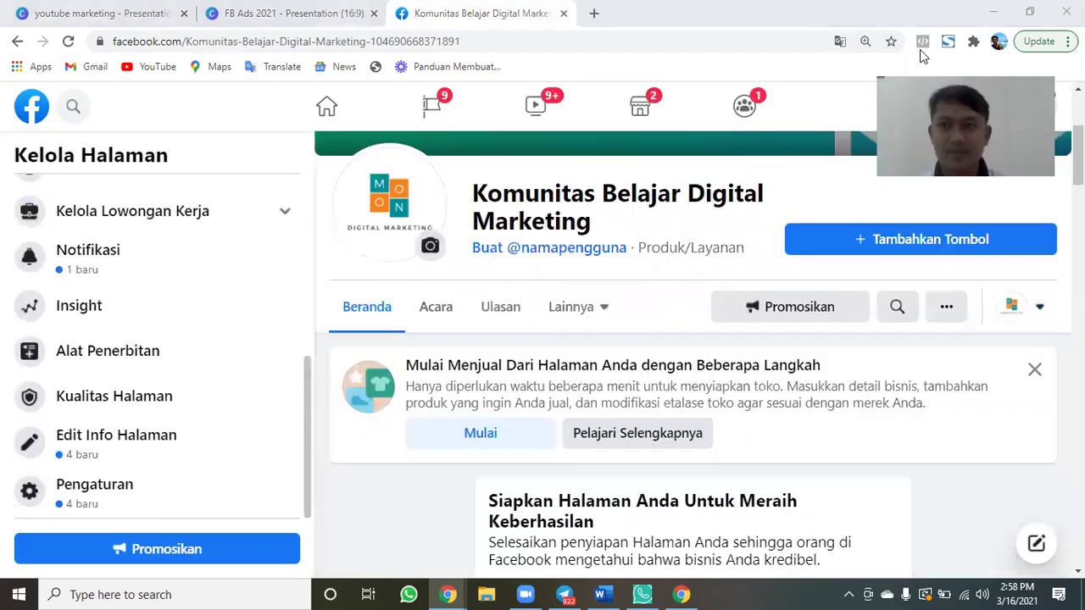
# Pick Hubungi Kami as the page's action button and open a new tab for its website.
pyautogui.click(850, 245)
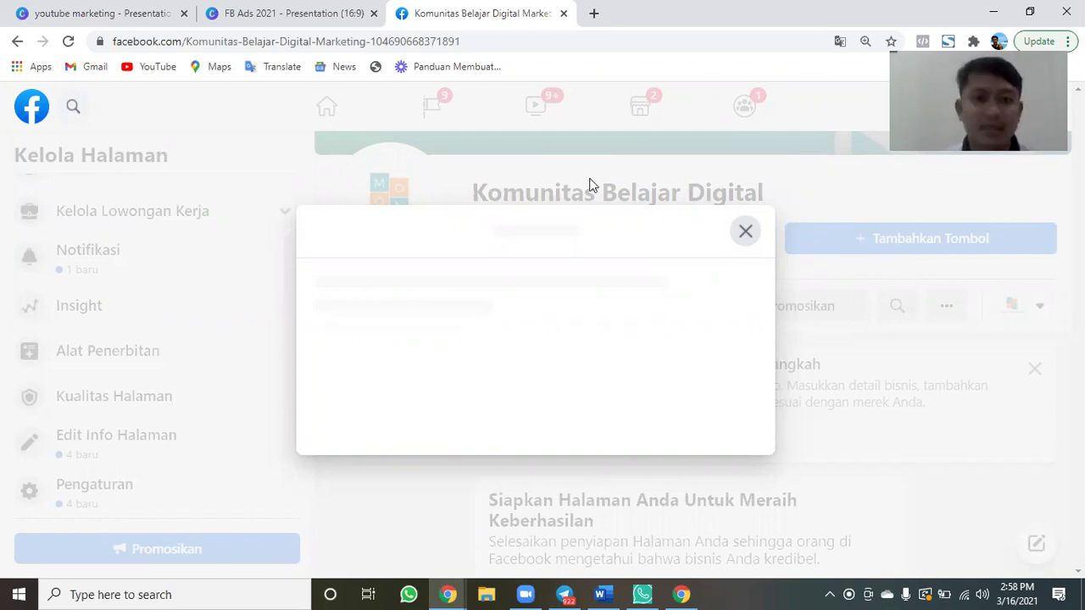
pyautogui.scroll(-3, 513, 259)
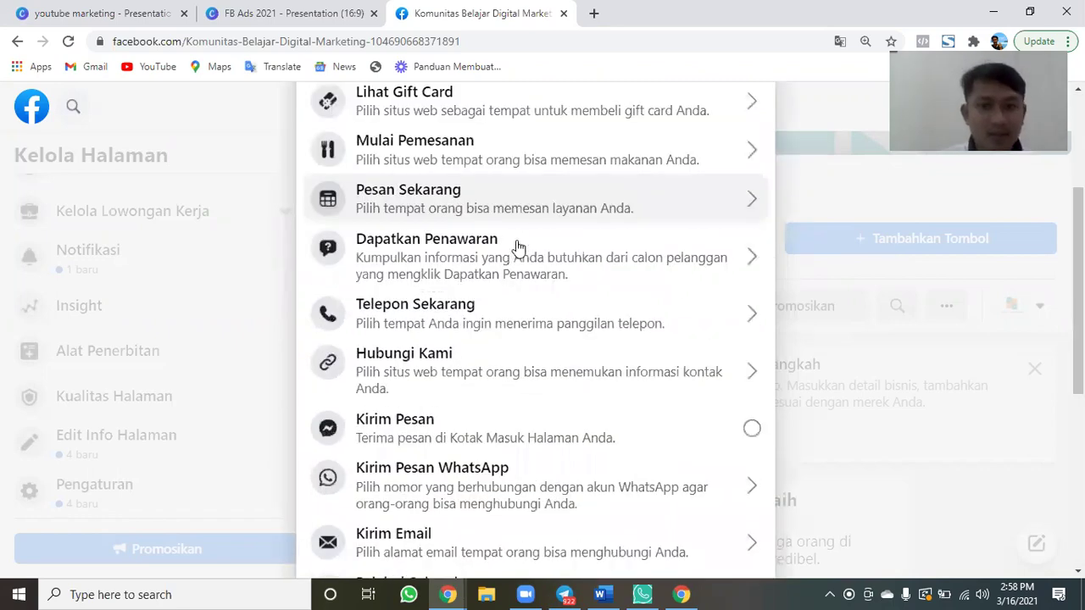
pyautogui.scroll(-2, 517, 246)
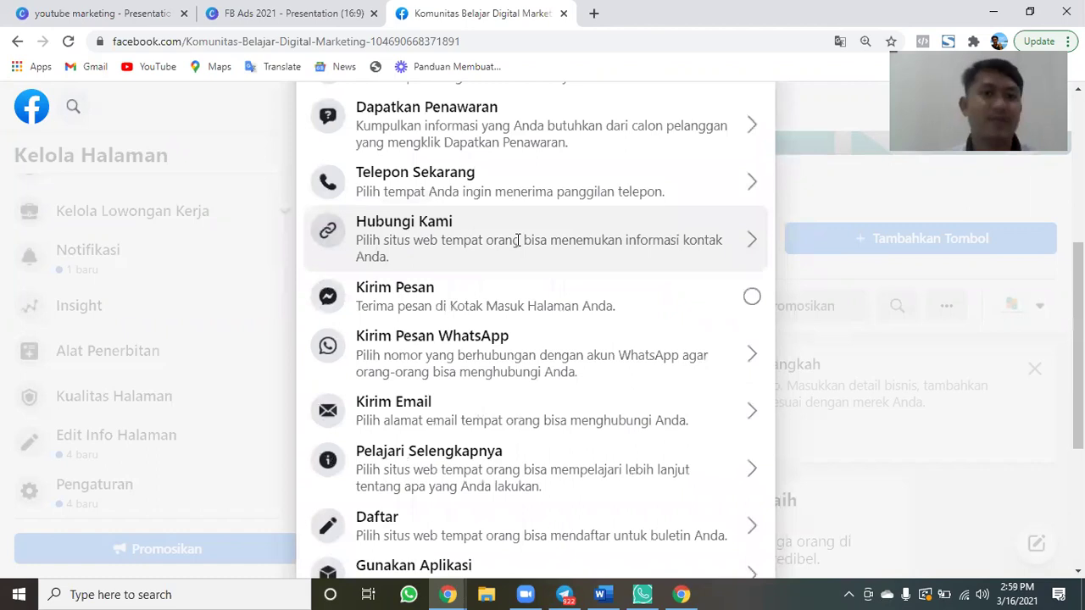
pyautogui.click(516, 240)
pyautogui.click(431, 290)
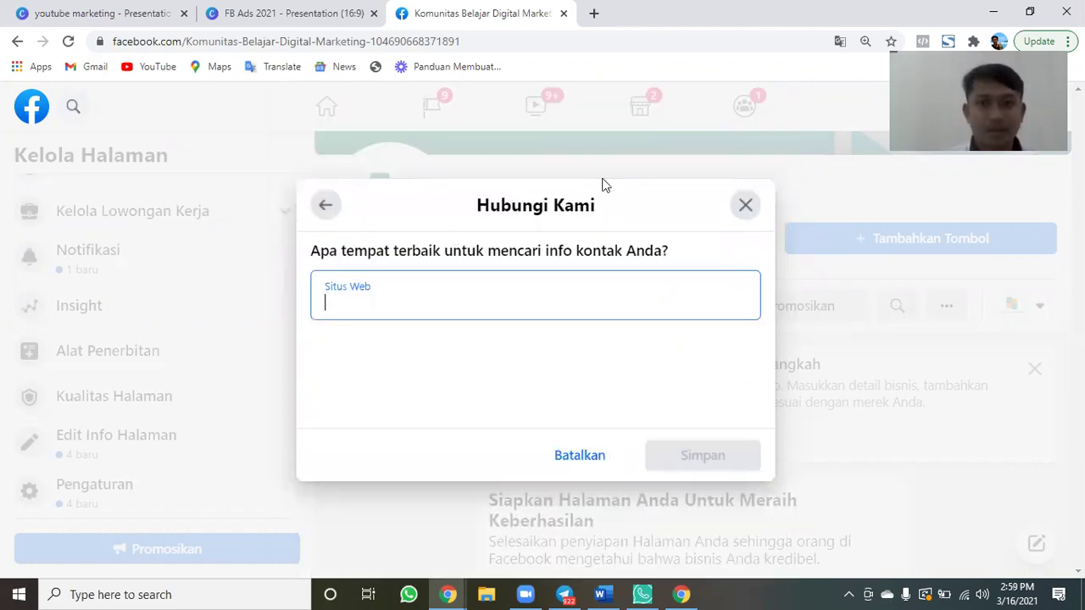
pyautogui.hotkey('ctrl', 't')
pyautogui.click(567, 40)
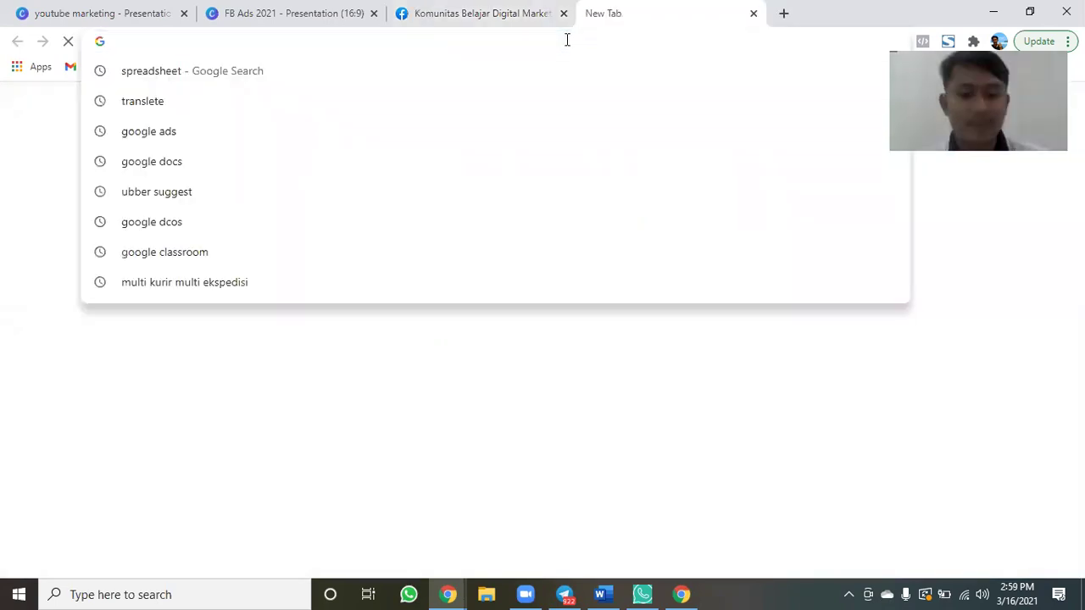
# Go to pesan.link in the new tab via the 'pesan' autocomplete.
pyautogui.write('pesan')
pyautogui.press('Right')
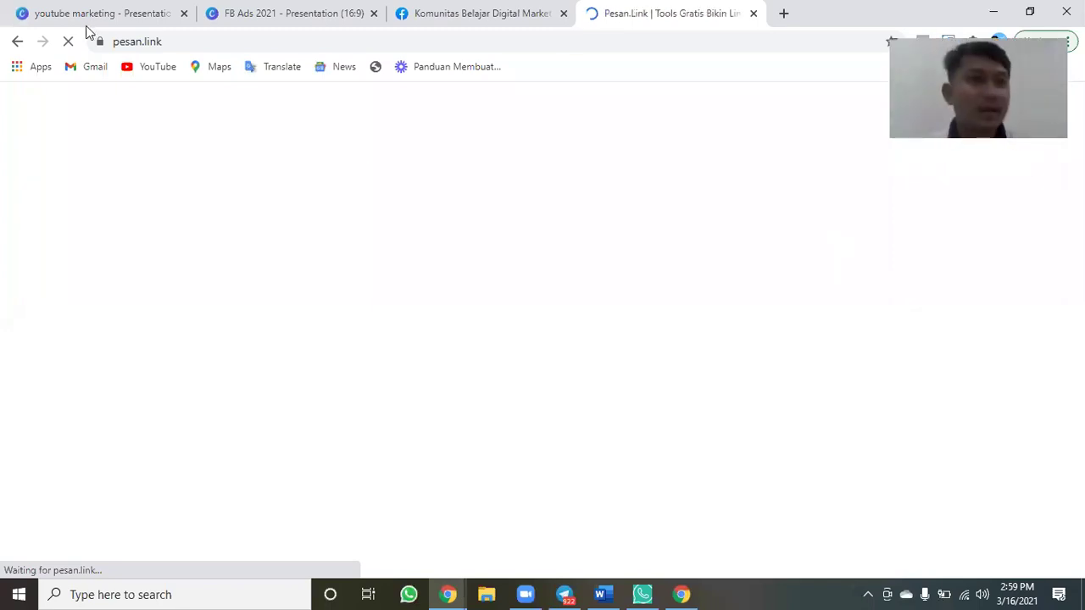
# Capture the pesan.link page with a red box and red arrow on its address, then save it.
pyautogui.moveTo(894, 419); pyautogui.dragTo(886, 572)
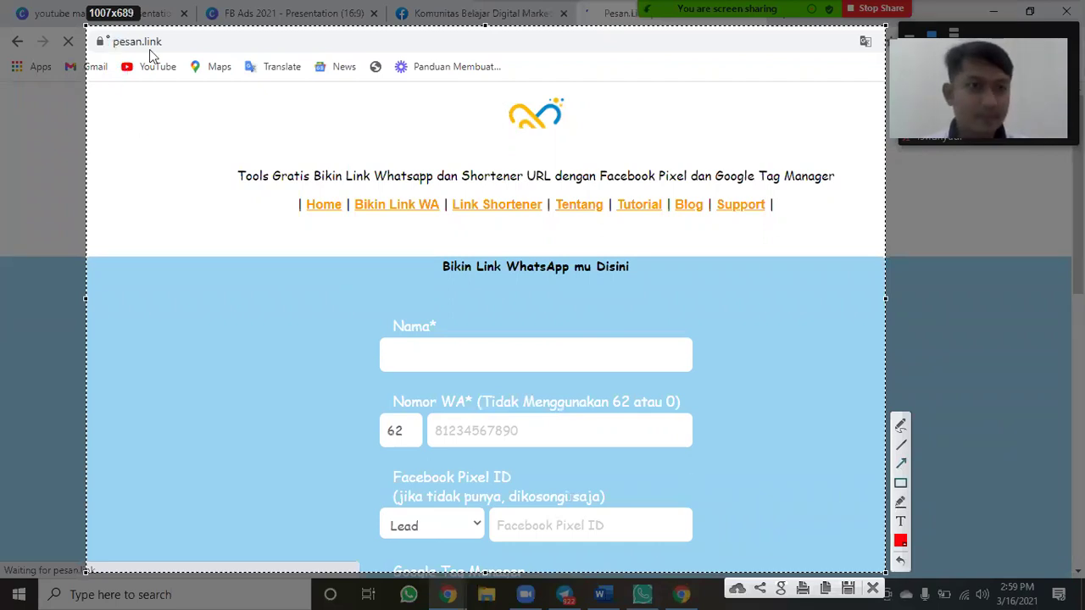
pyautogui.moveTo(108, 34); pyautogui.dragTo(170, 49)
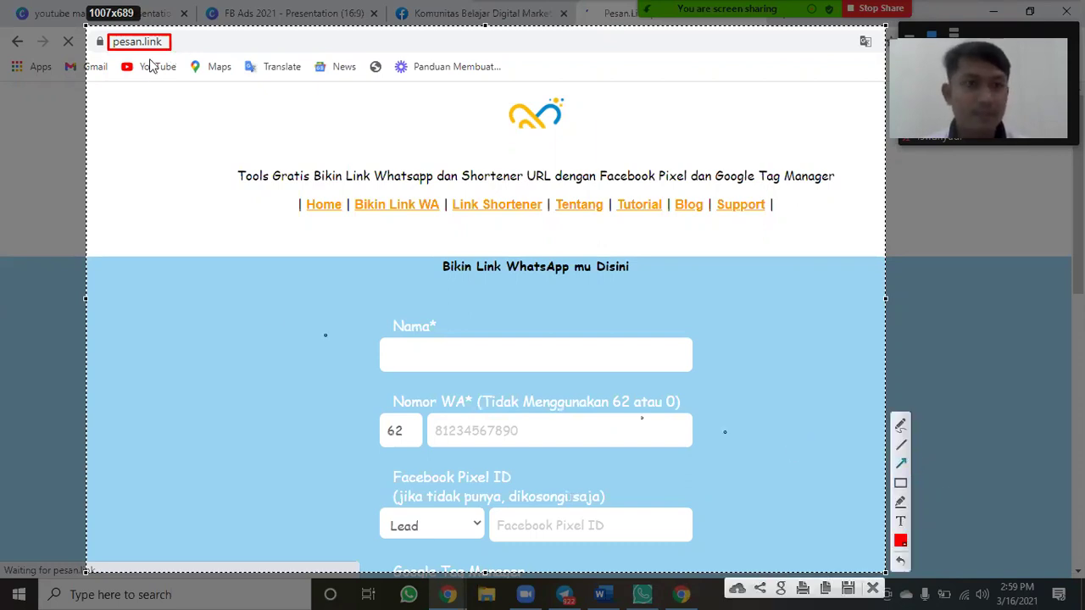
pyautogui.moveTo(156, 211); pyautogui.dragTo(150, 61)
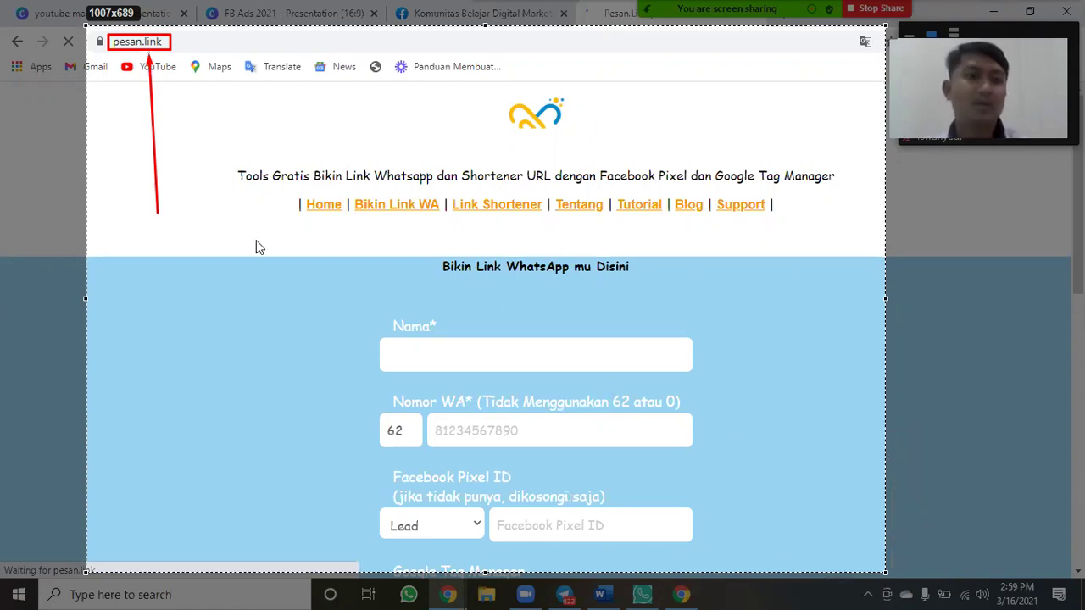
pyautogui.hotkey('ctrl', 's')
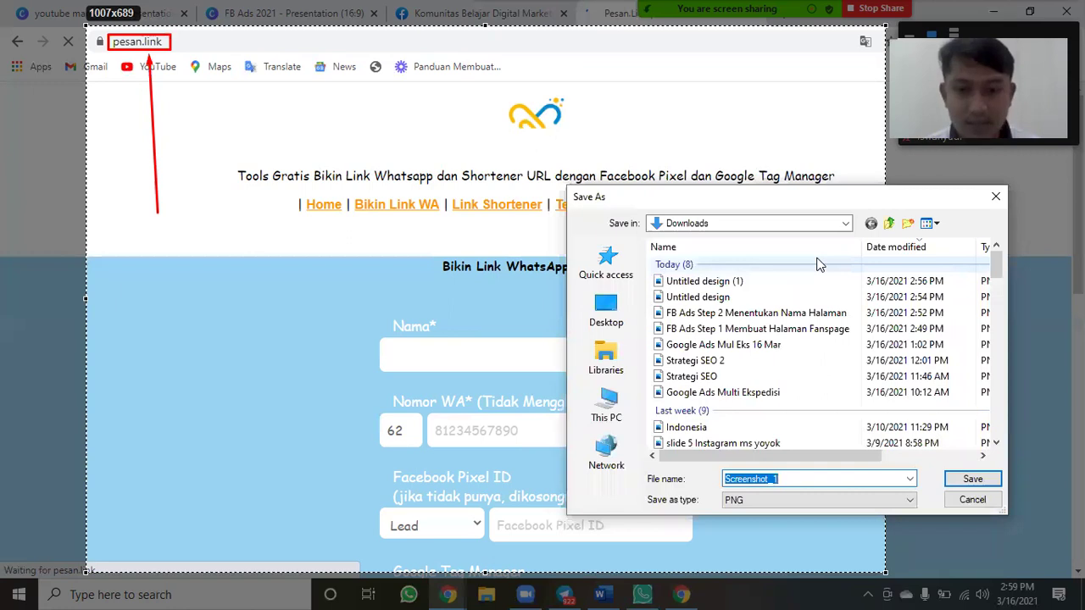
# Edit the Step 2 file name into 'FB Ads Step 3 Membuat Tombol Whatsapp'.
pyautogui.write('f')
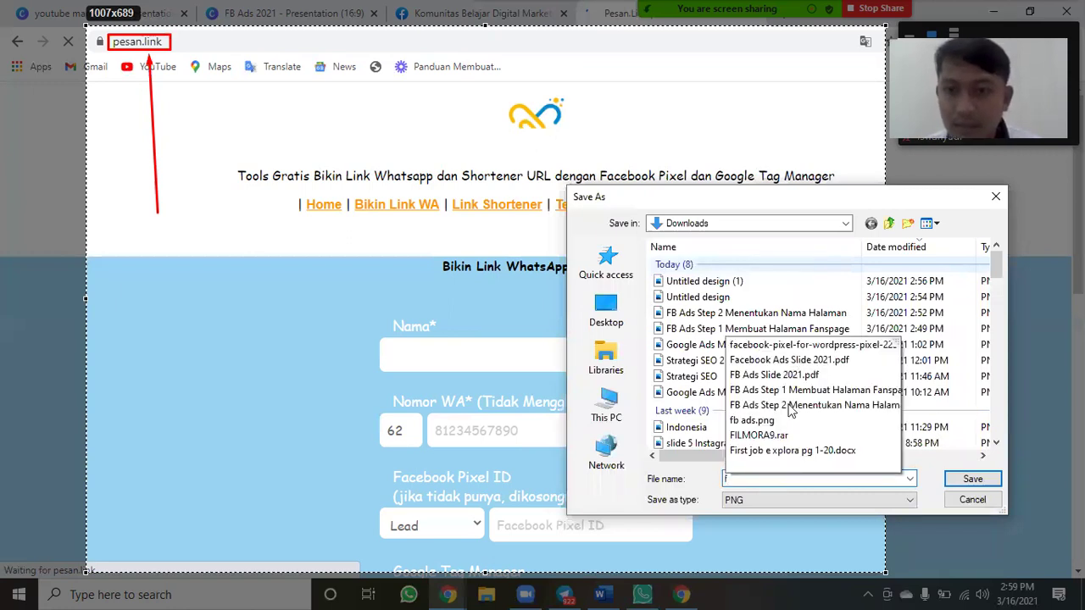
pyautogui.press('BackSpace')
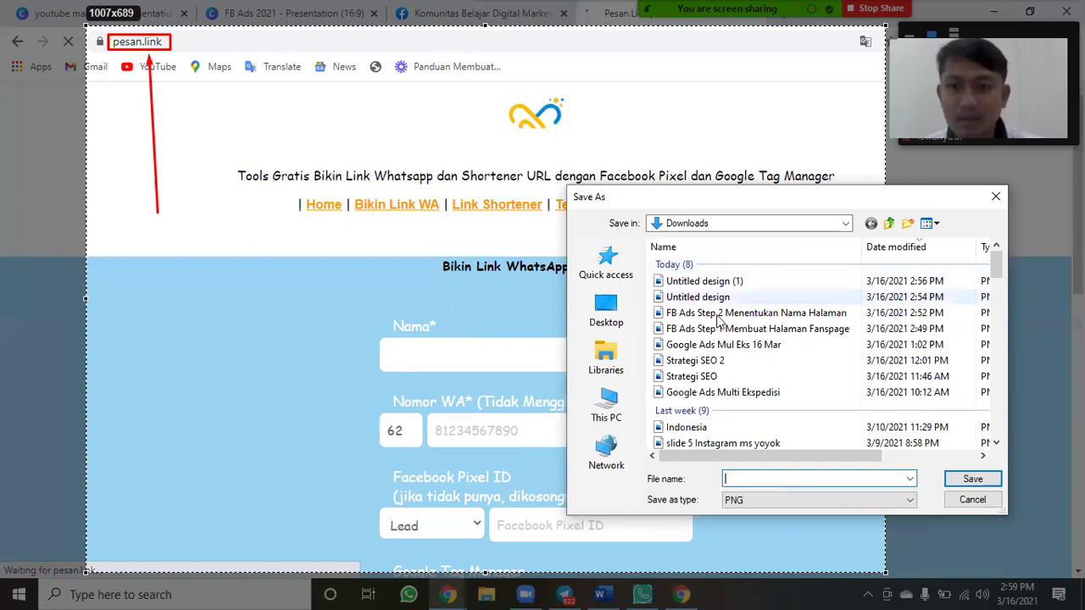
pyautogui.hotkey('shift', 'Tab')
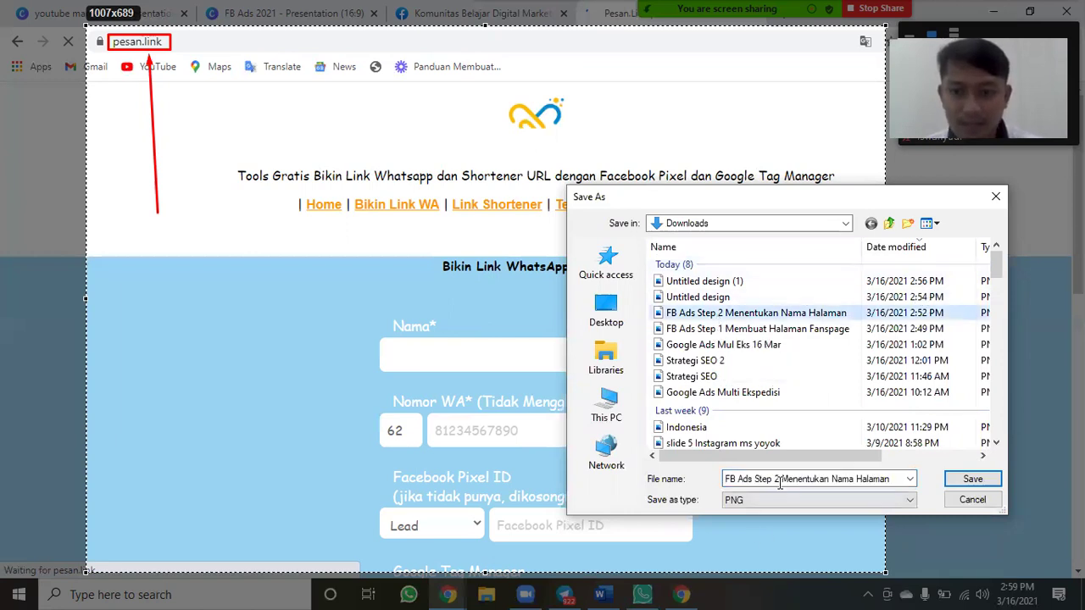
pyautogui.press('Tab')
pyautogui.press('End')
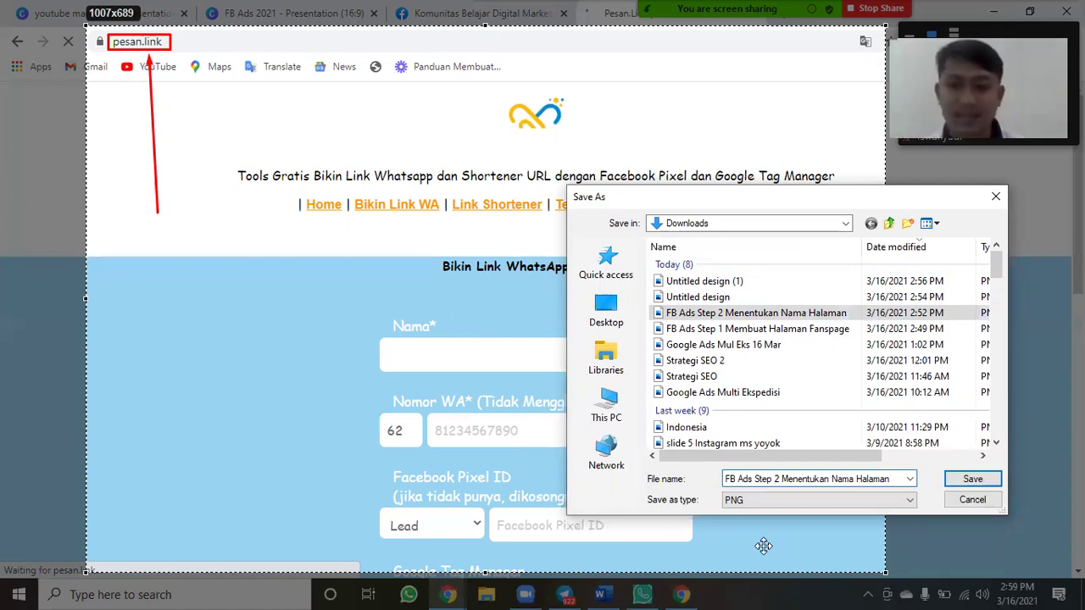
pyautogui.press('BackSpace')
pyautogui.write('3')
pyautogui.press('End')
pyautogui.press('BackSpace')
pyautogui.press('BackSpace')
pyautogui.press('BackSpace')
pyautogui.press('BackSpace')
pyautogui.press('BackSpace')
pyautogui.press('BackSpace')
pyautogui.press('BackSpace')
pyautogui.press('BackSpace')
pyautogui.press('BackSpace')
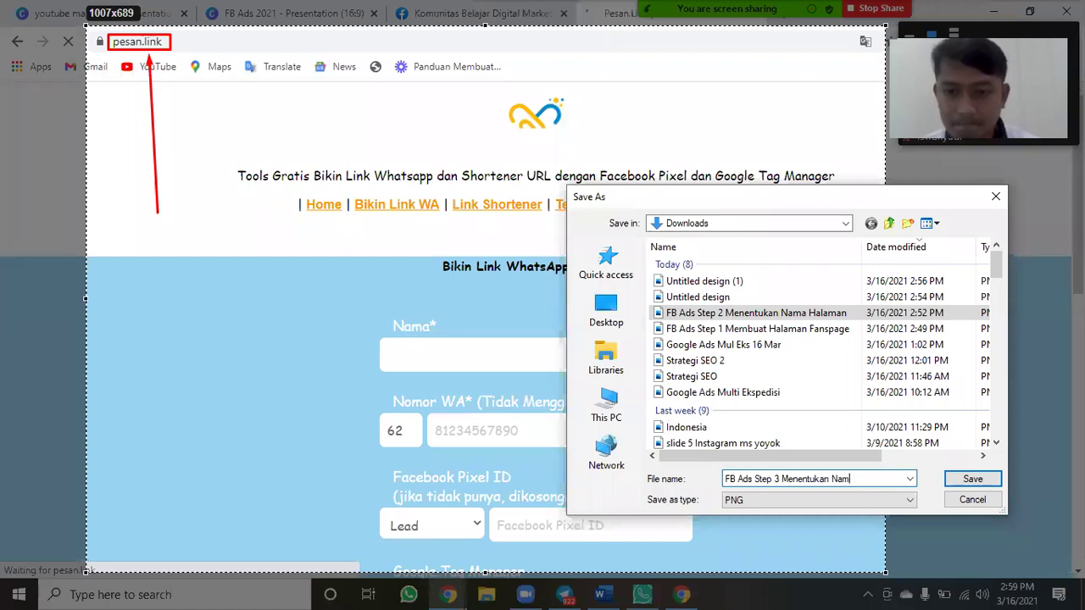
pyautogui.press('BackSpace')
pyautogui.press('BackSpace')
pyautogui.press('BackSpace')
pyautogui.press('BackSpace')
pyautogui.press('BackSpace')
pyautogui.press('BackSpace')
pyautogui.press('BackSpace')
pyautogui.press('BackSpace')
pyautogui.press('BackSpace')
pyautogui.press('BackSpace')
pyautogui.press('BackSpace')
pyautogui.press('BackSpace')
pyautogui.write('mbuat Tombol Whatsapp')
# Save the screenshot, then enter 'Pesan Otomatis' as the name and the WhatsApp number.
pyautogui.click(970, 480)
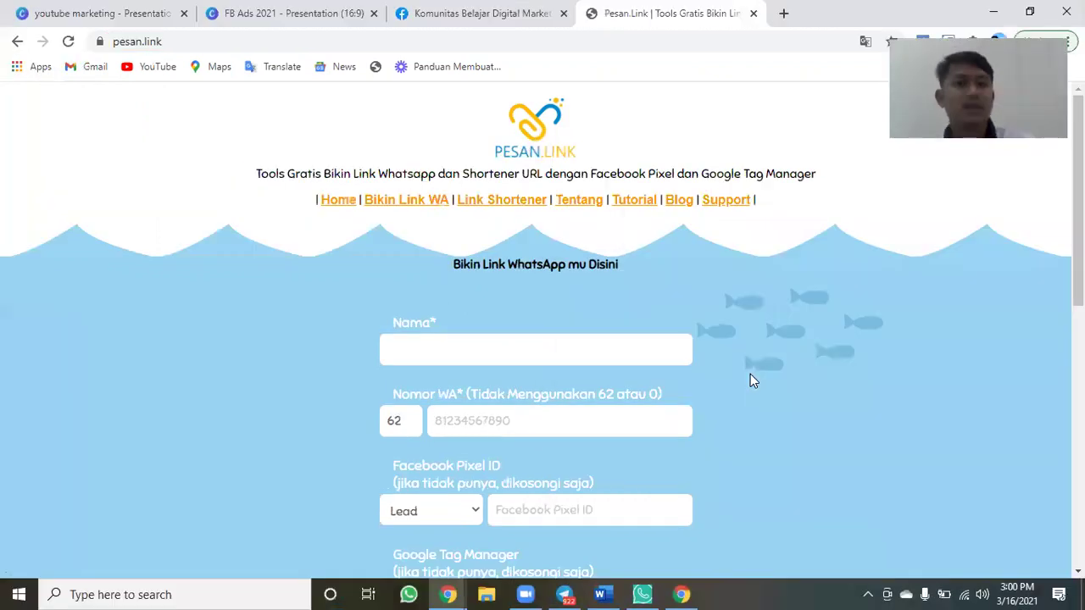
pyautogui.click(610, 356)
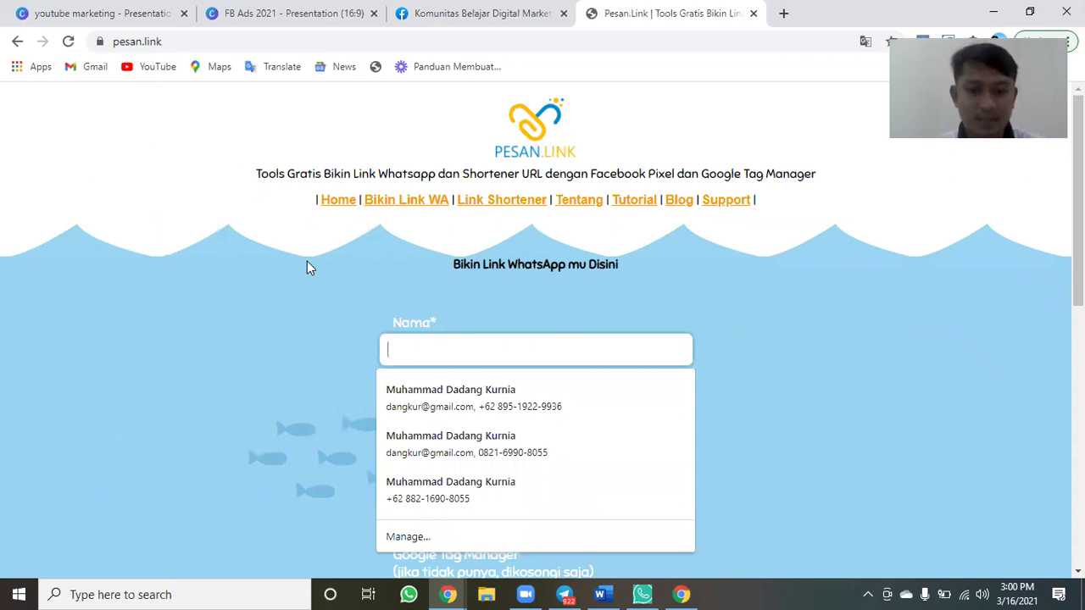
pyautogui.write('Pesan Otomati')
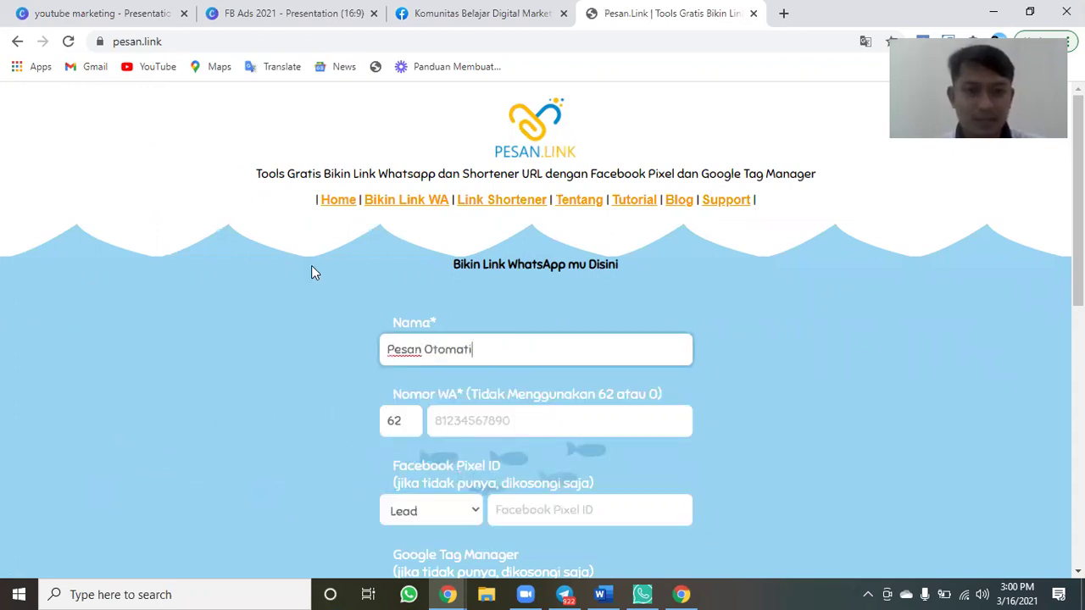
pyautogui.write('s')
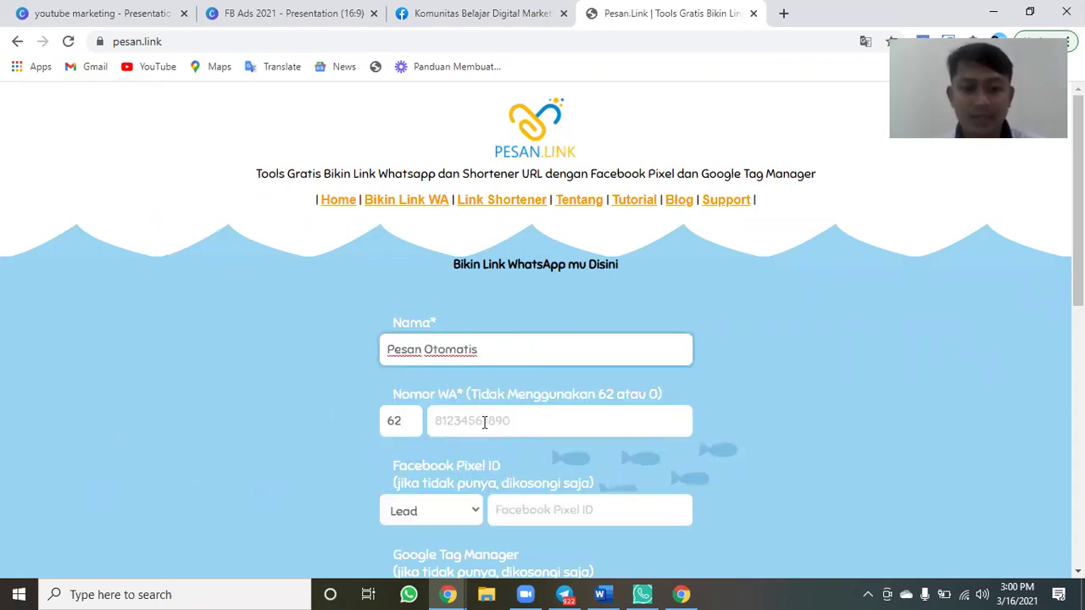
pyautogui.click(484, 423)
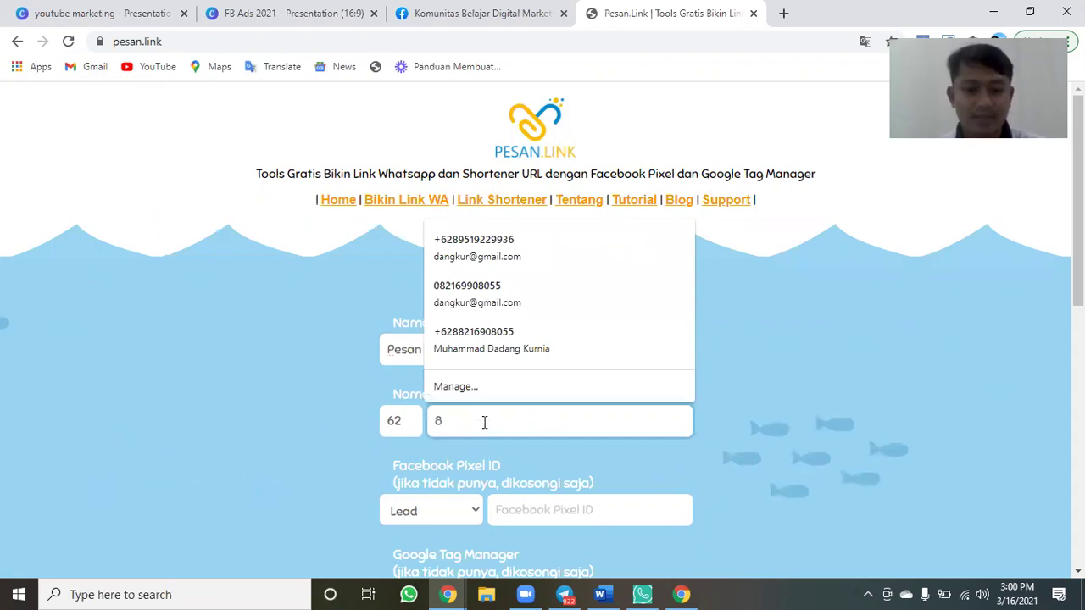
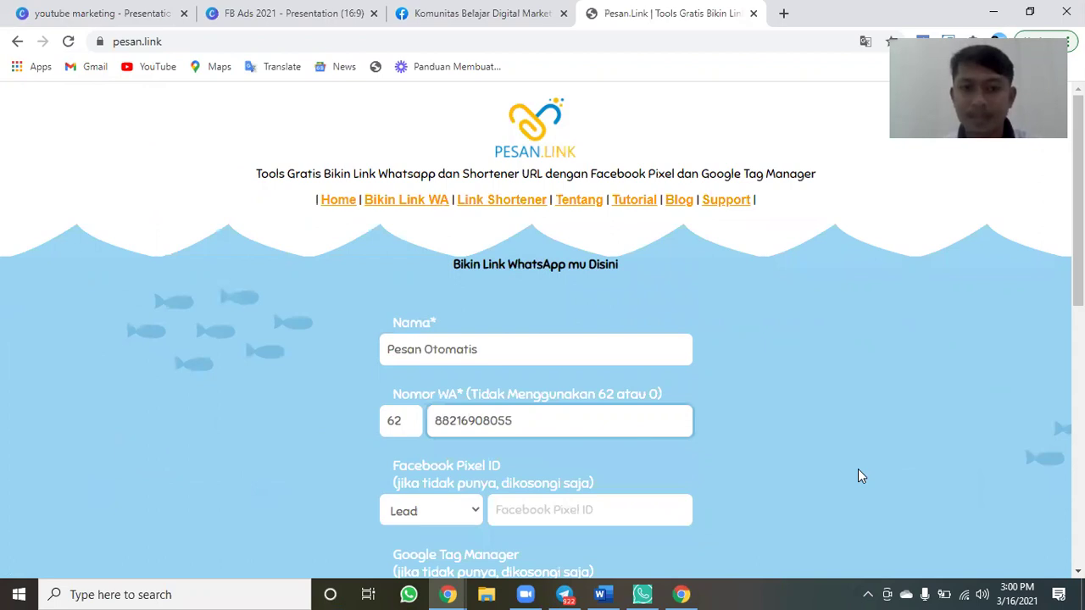
# Replace the name with 'Komunitas Digital Marketing'.
pyautogui.click(463, 266)
pyautogui.scroll(-2, 463, 266)
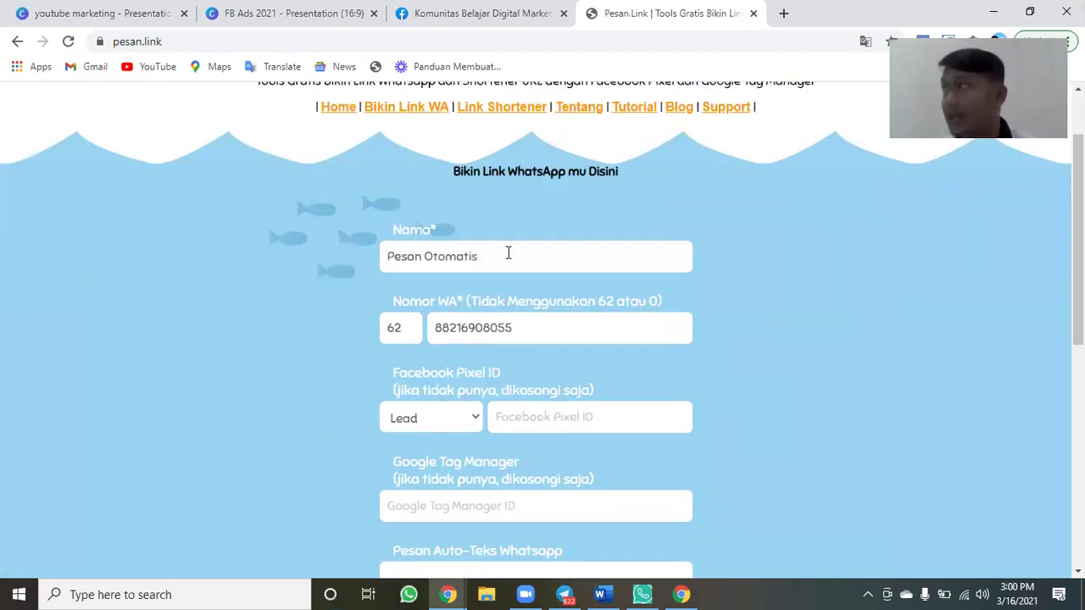
pyautogui.tripleClick(508, 252)
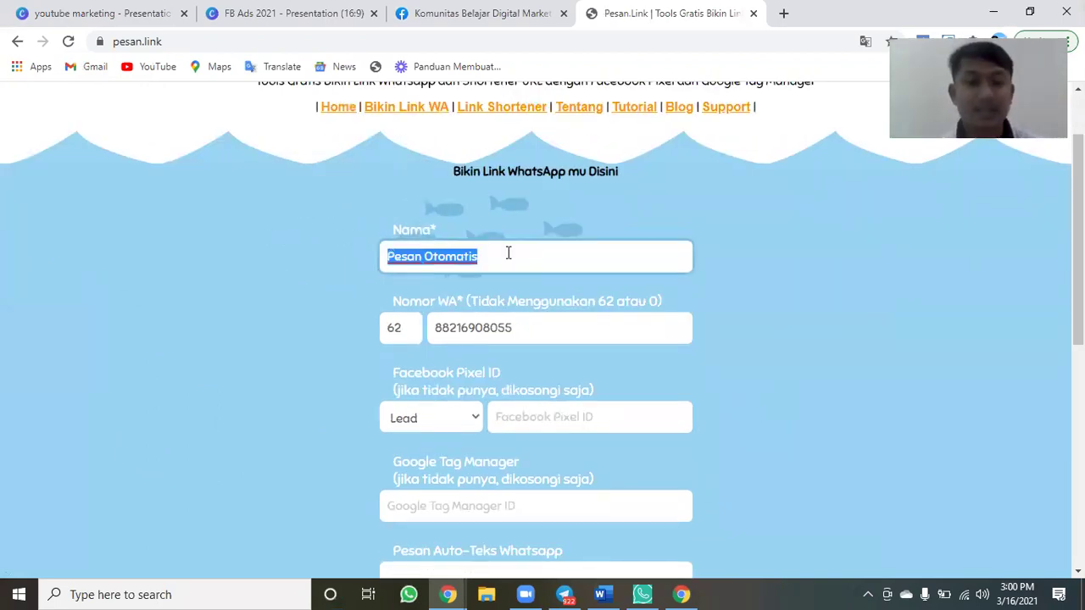
pyautogui.write('Di')
pyautogui.press('BackSpace')
pyautogui.press('BackSpace')
pyautogui.write('K')
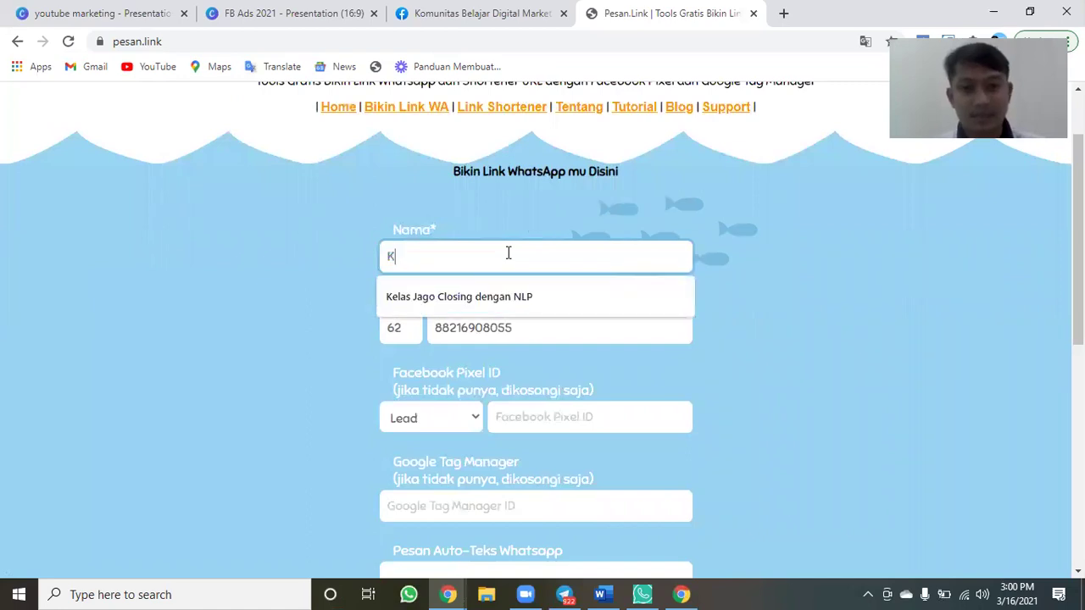
pyautogui.write('omunitas Di')
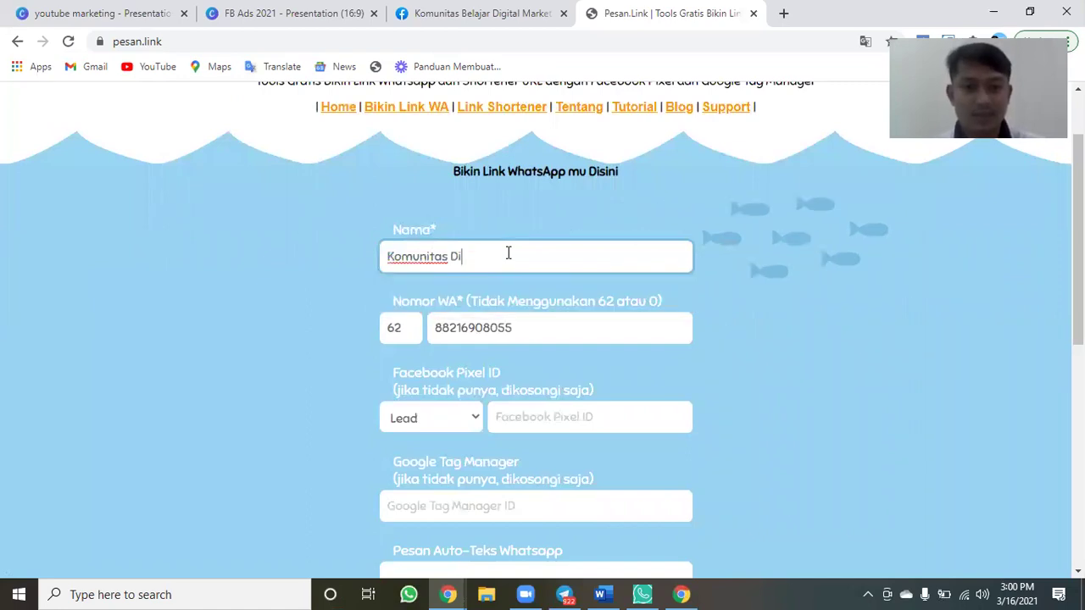
pyautogui.write('gital Marketing')
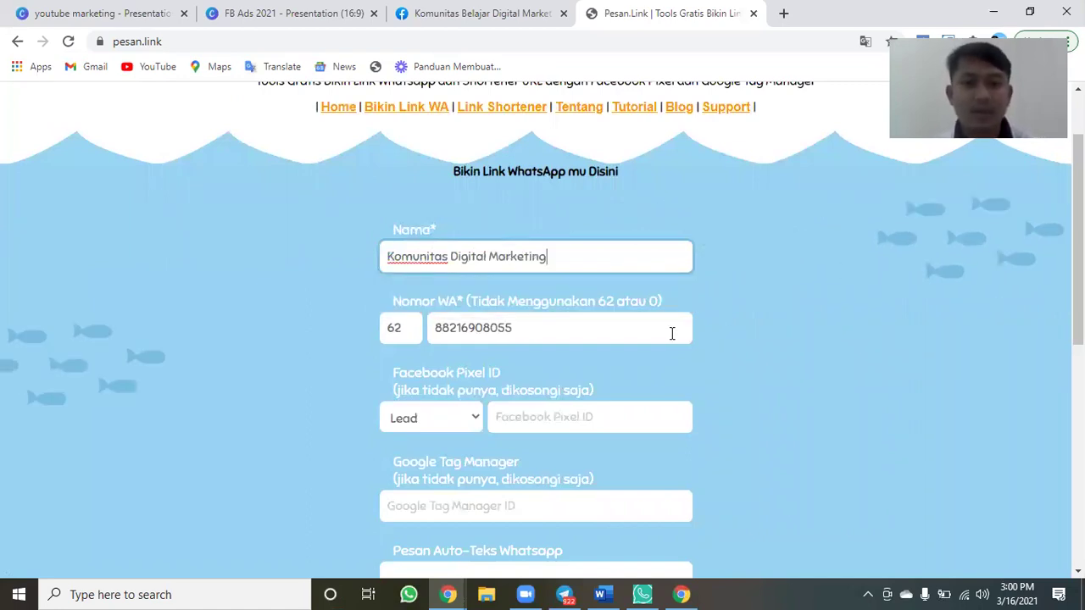
pyautogui.scroll(-1, 670, 334)
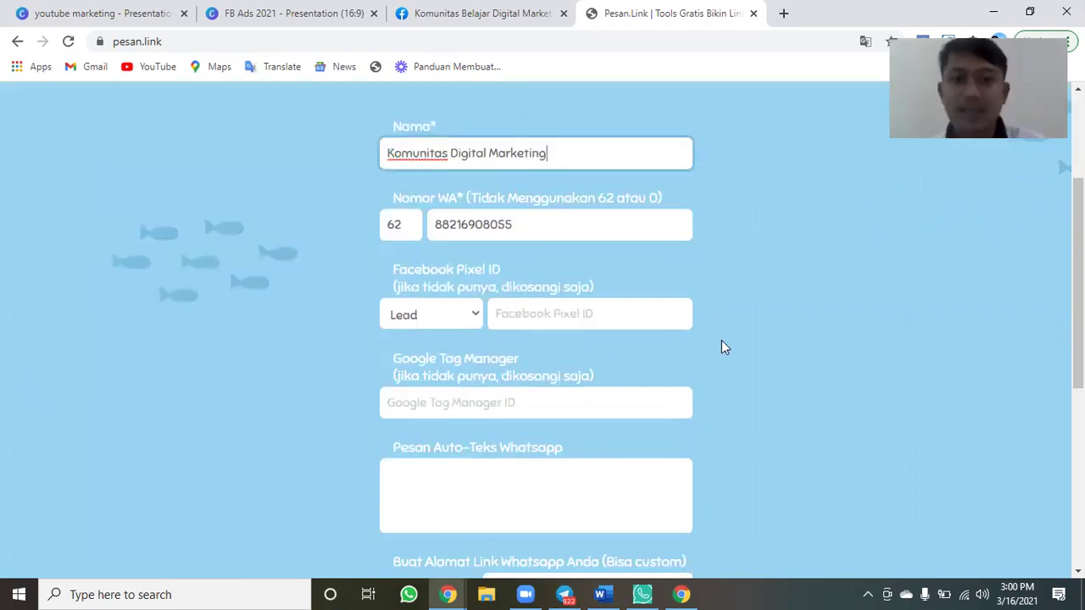
pyautogui.scroll(-2, 721, 340)
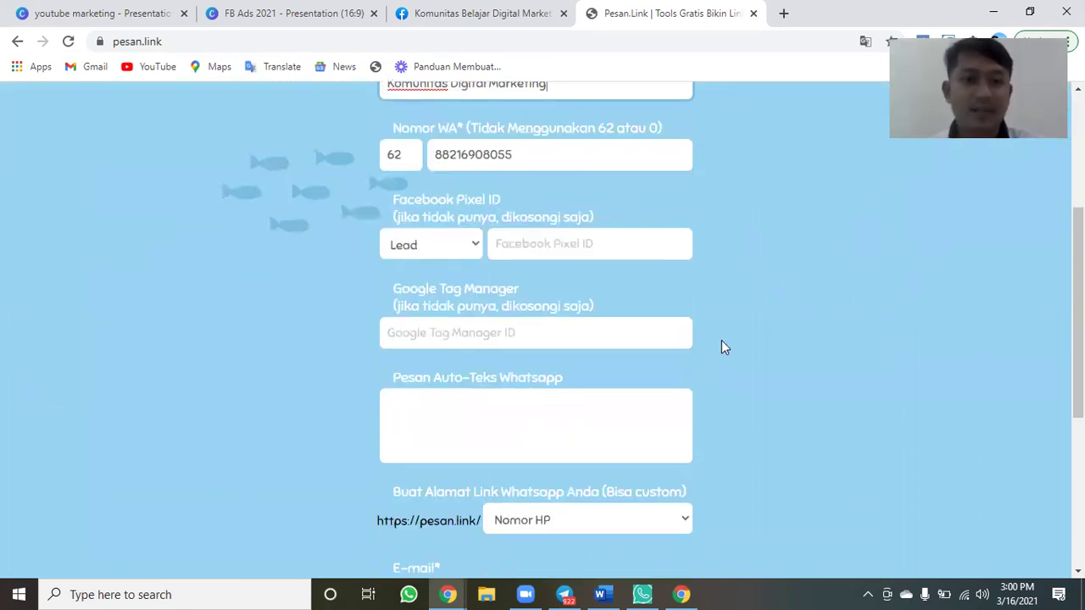
pyautogui.scroll(-1, 480, 209)
# Write the auto-text message 'Halo Kak Saya Mau Ikut Komunitasnya Dong'.
pyautogui.click(480, 209)
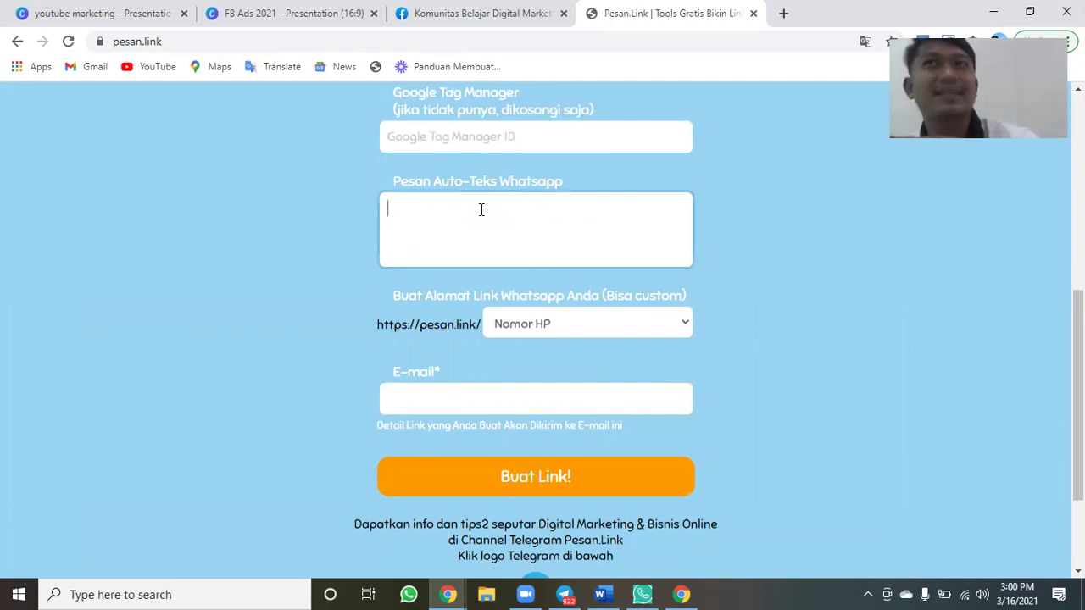
pyautogui.write('Halo Kak Saya Mau')
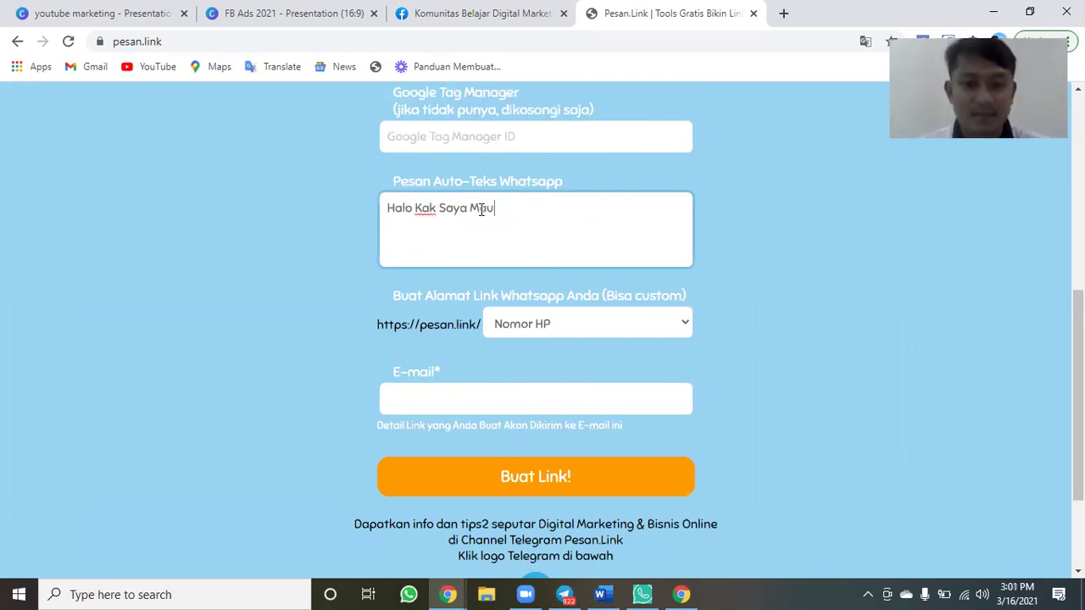
pyautogui.write(' Ikut Komunitasnya ')
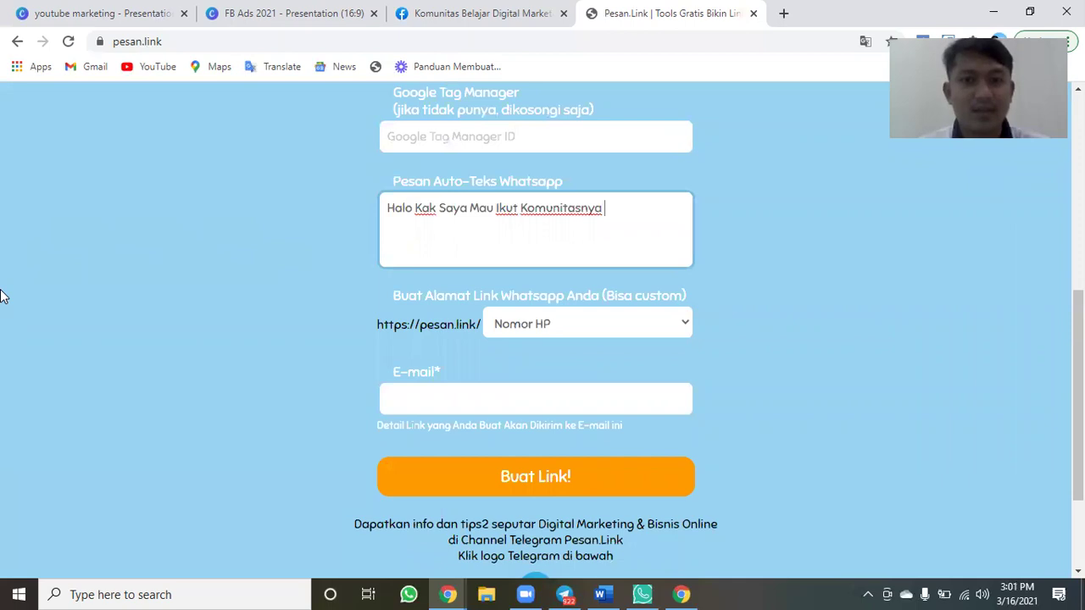
pyautogui.write('Dong')
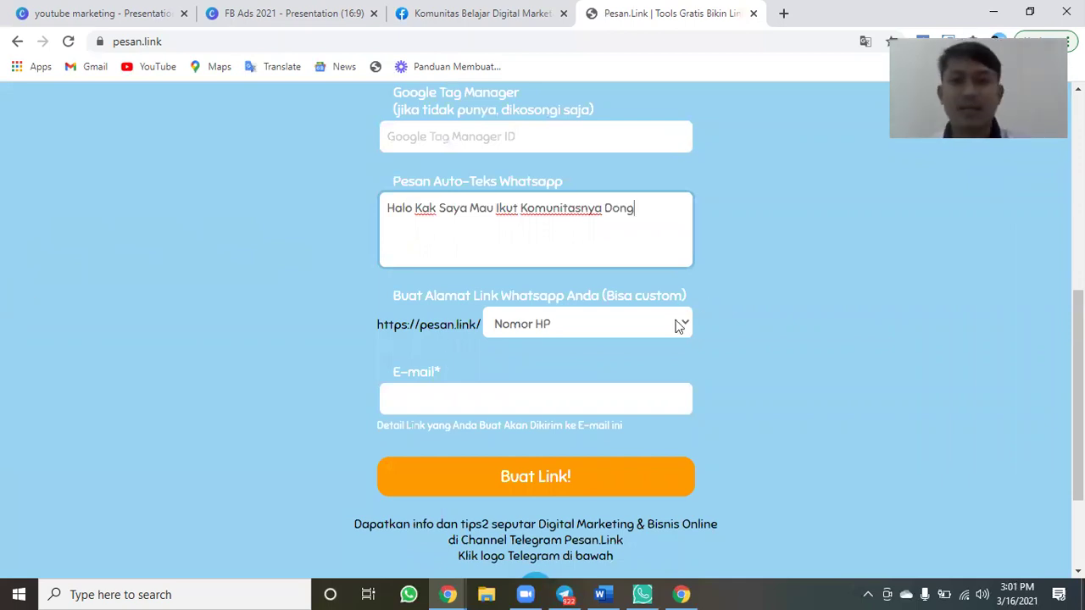
pyautogui.click(530, 326)
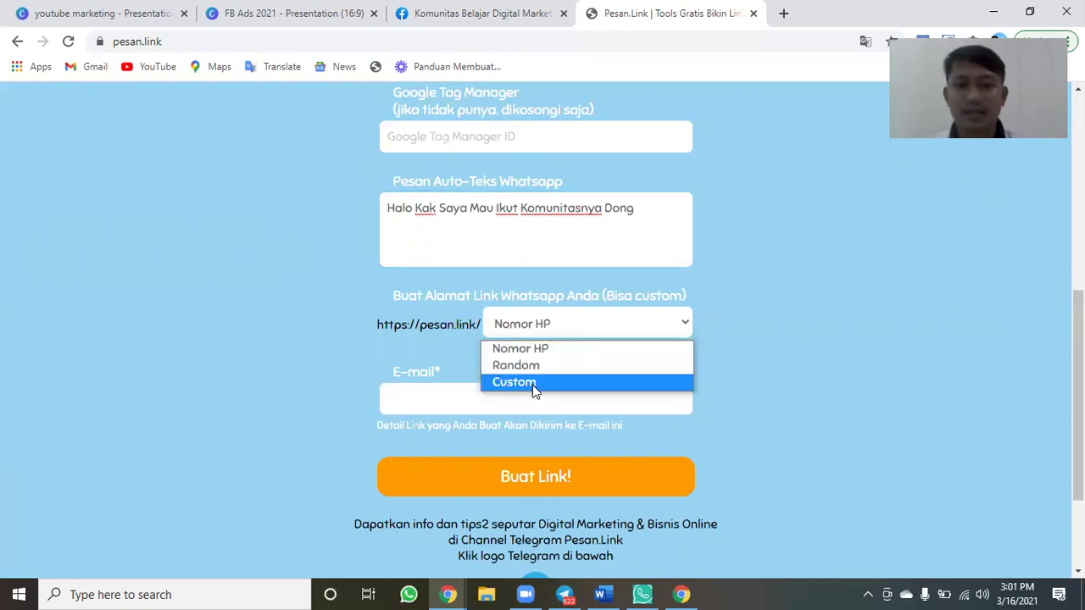
pyautogui.click(555, 329)
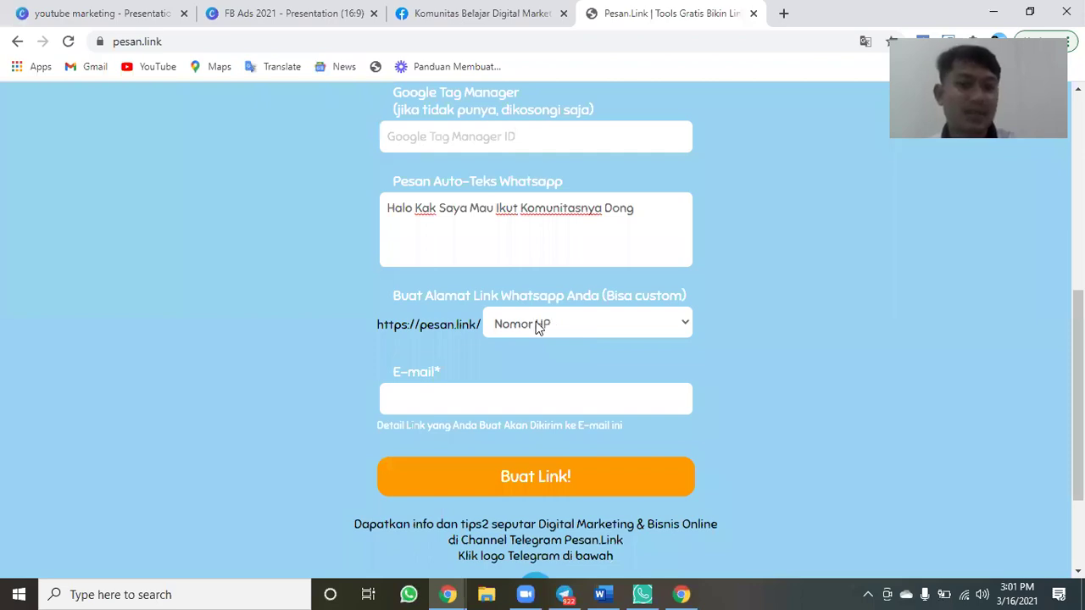
# Try a custom link address 'halokak', then switch the link type to Random.
pyautogui.click(525, 324)
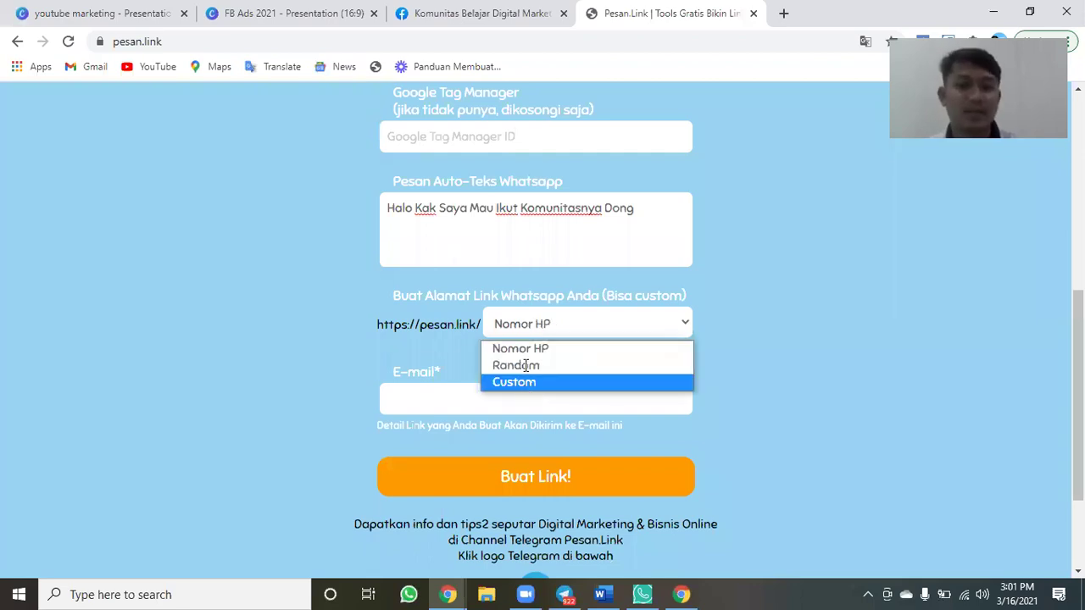
pyautogui.click(525, 383)
pyautogui.click(525, 365)
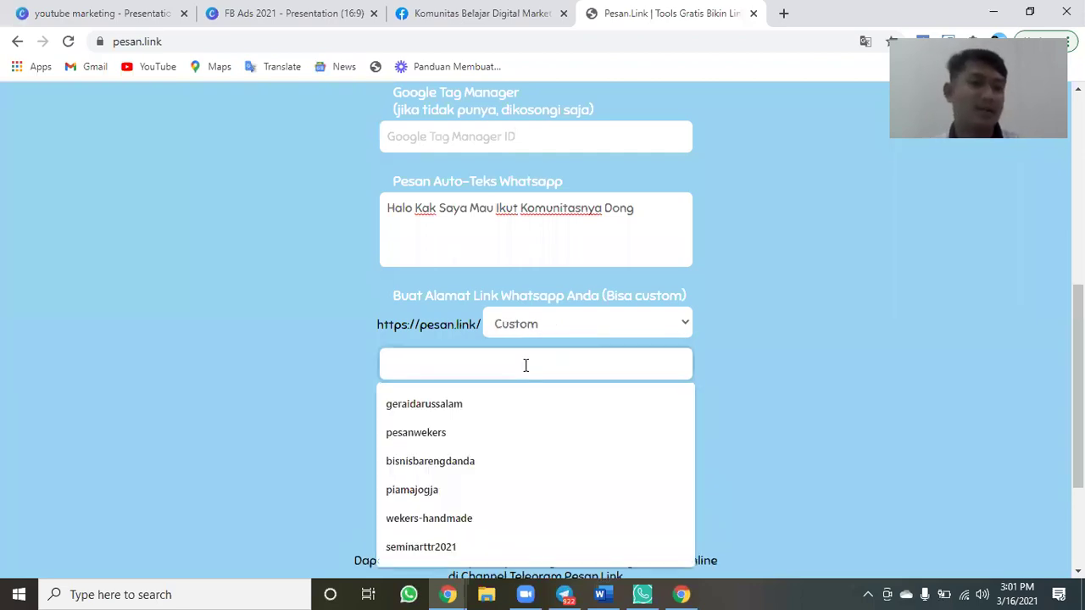
pyautogui.write('halokak')
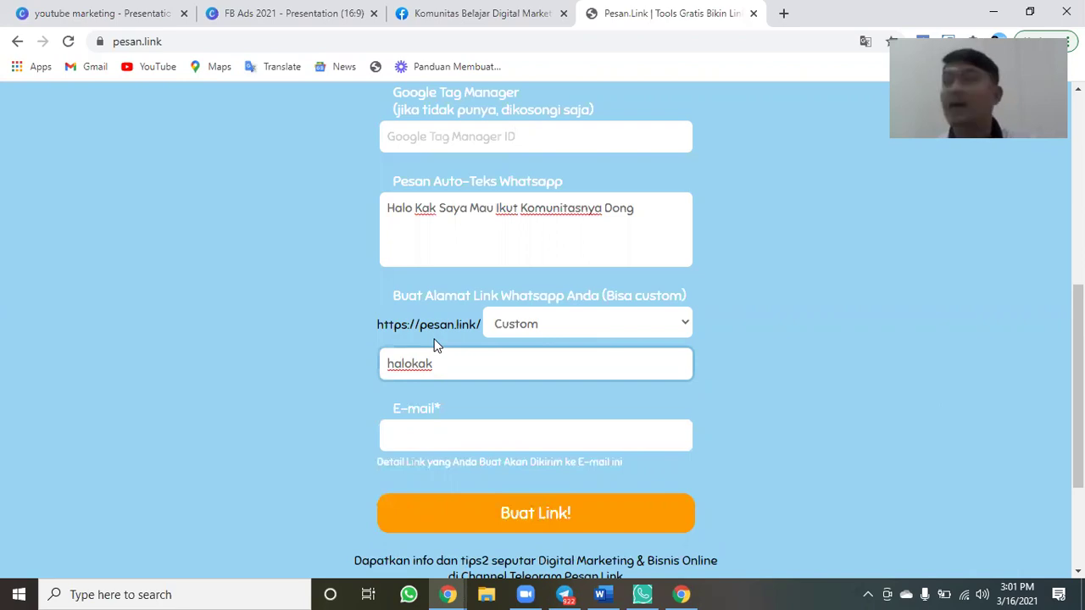
pyautogui.click(581, 330)
pyautogui.click(532, 366)
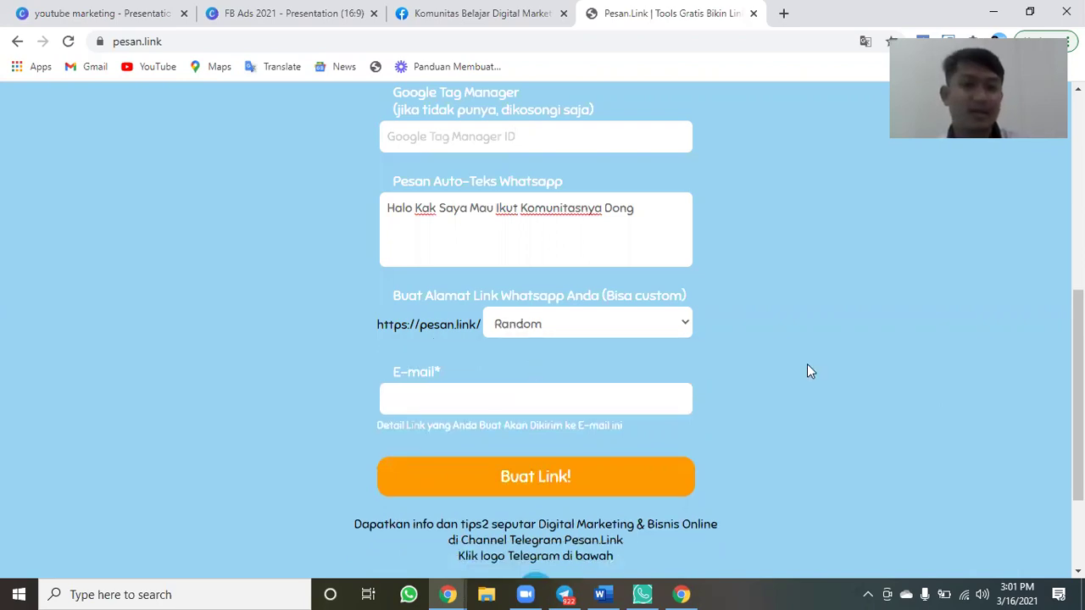
# Fill in the saved contact e-mail and generate the WhatsApp short link with Buat Link!
pyautogui.click(607, 391)
pyautogui.write('t')
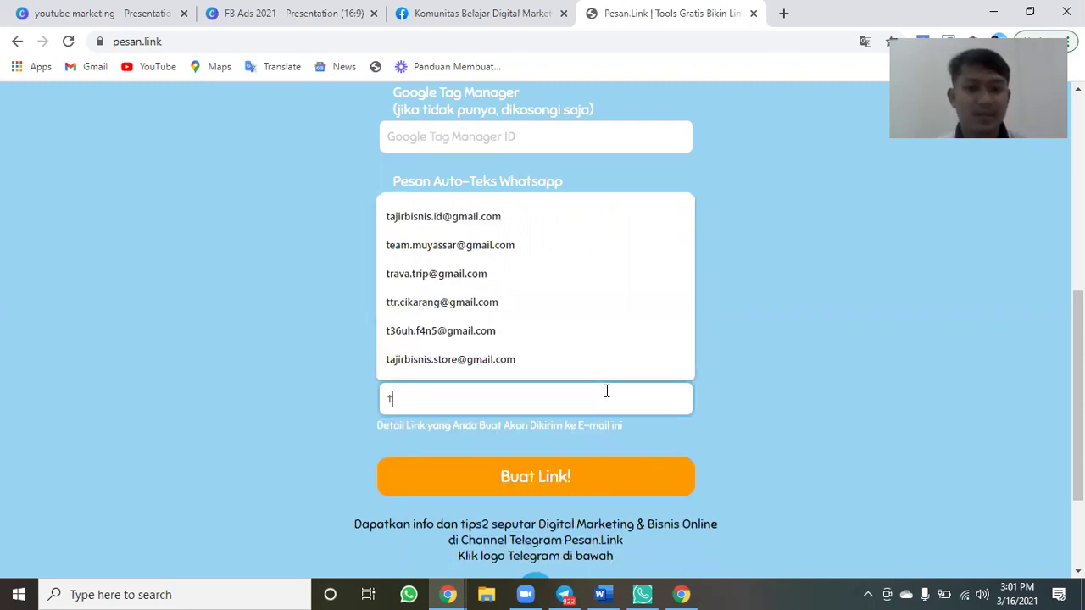
pyautogui.press('BackSpace')
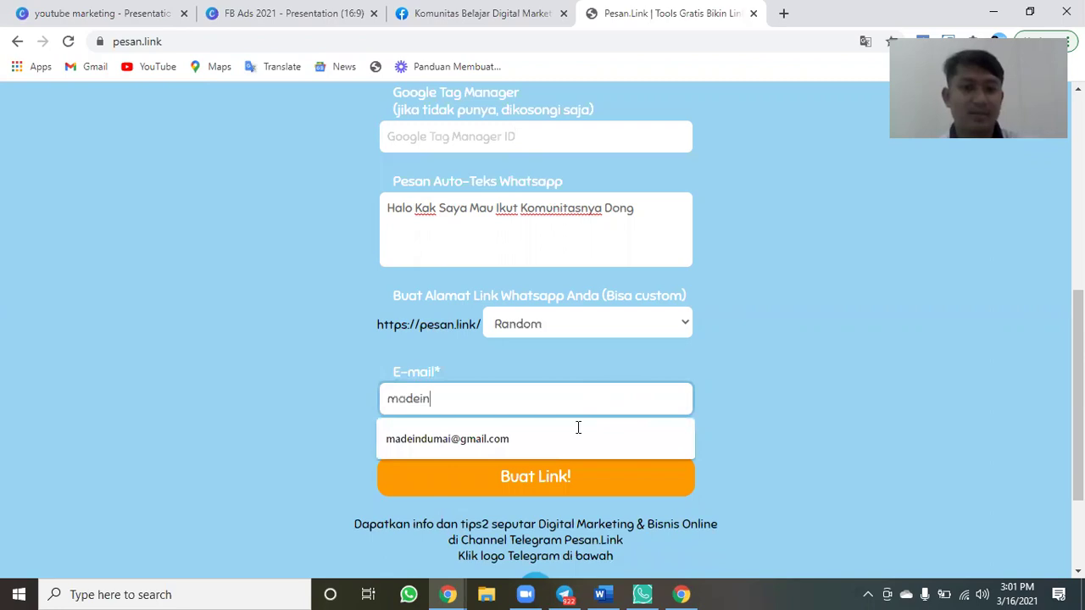
pyautogui.click(578, 433)
pyautogui.click(563, 484)
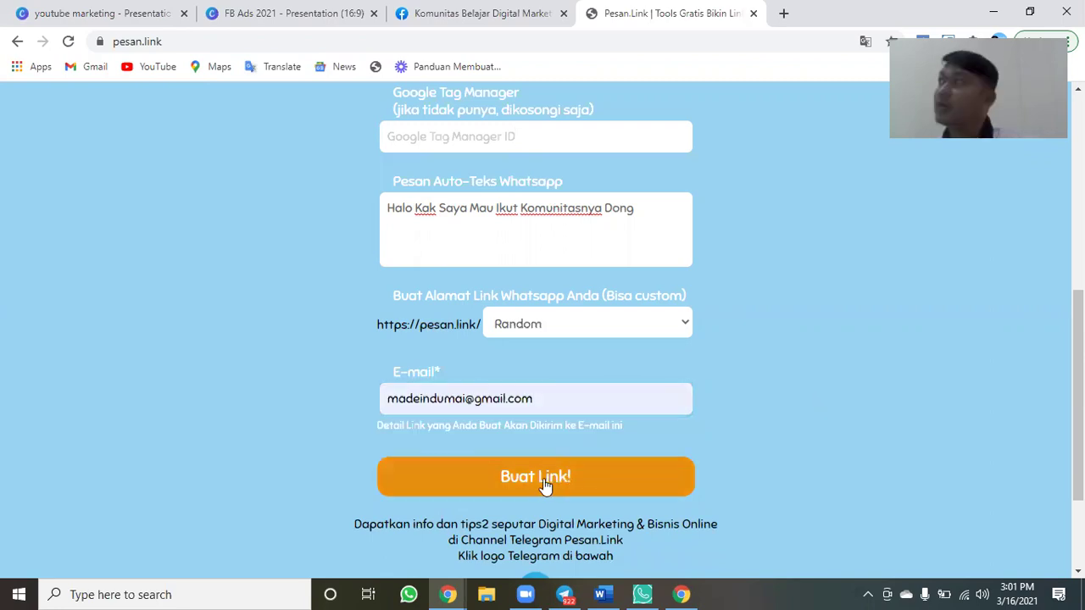
pyautogui.click(545, 485)
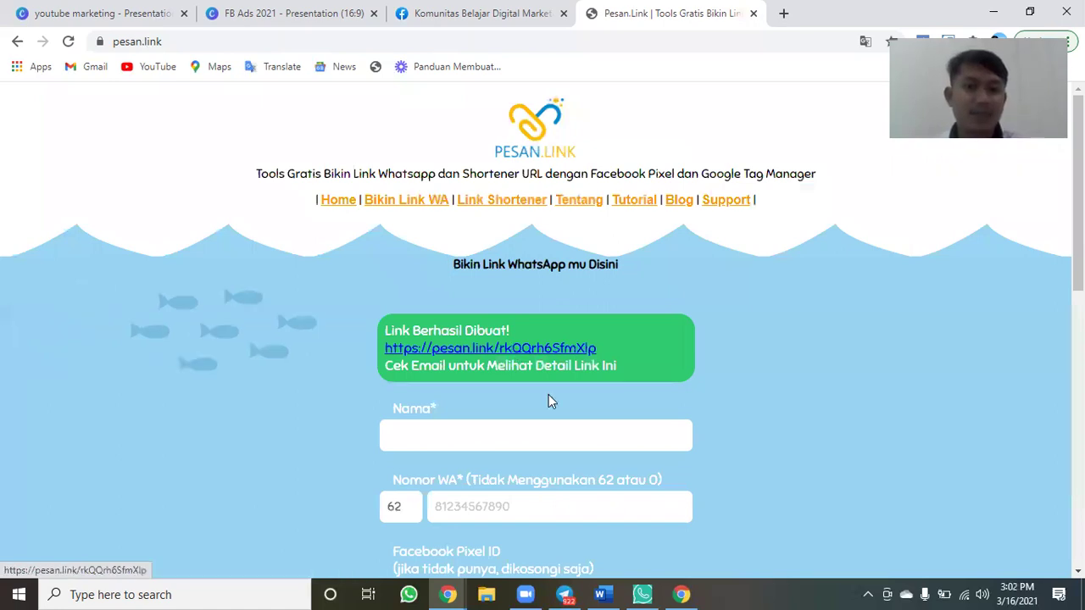
pyautogui.rightClick(512, 345)
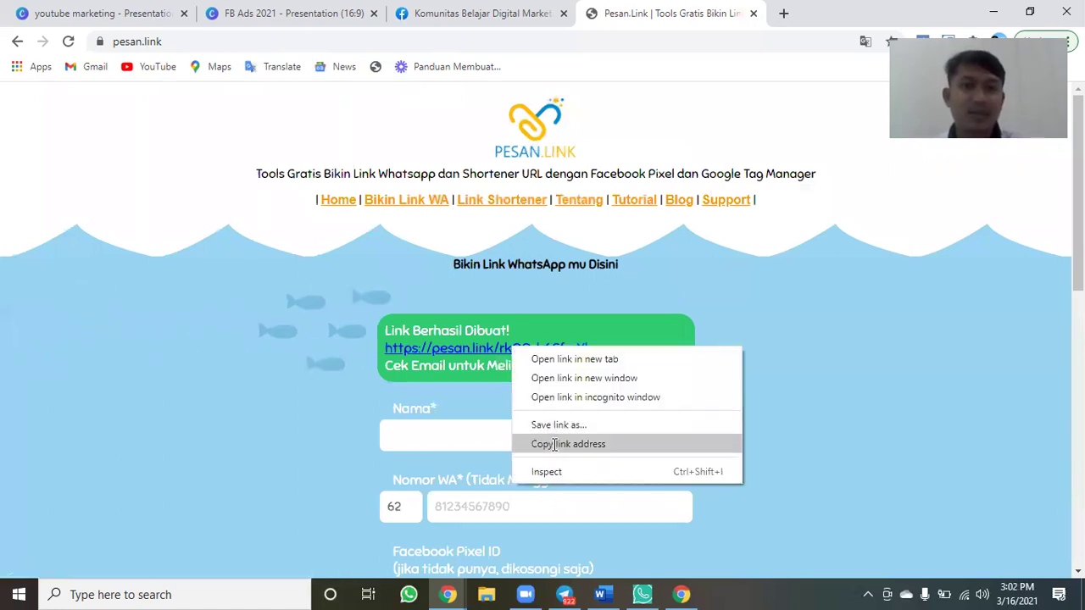
pyautogui.click(554, 444)
pyautogui.hotkey('ctrl', 'shift', 'Tab')
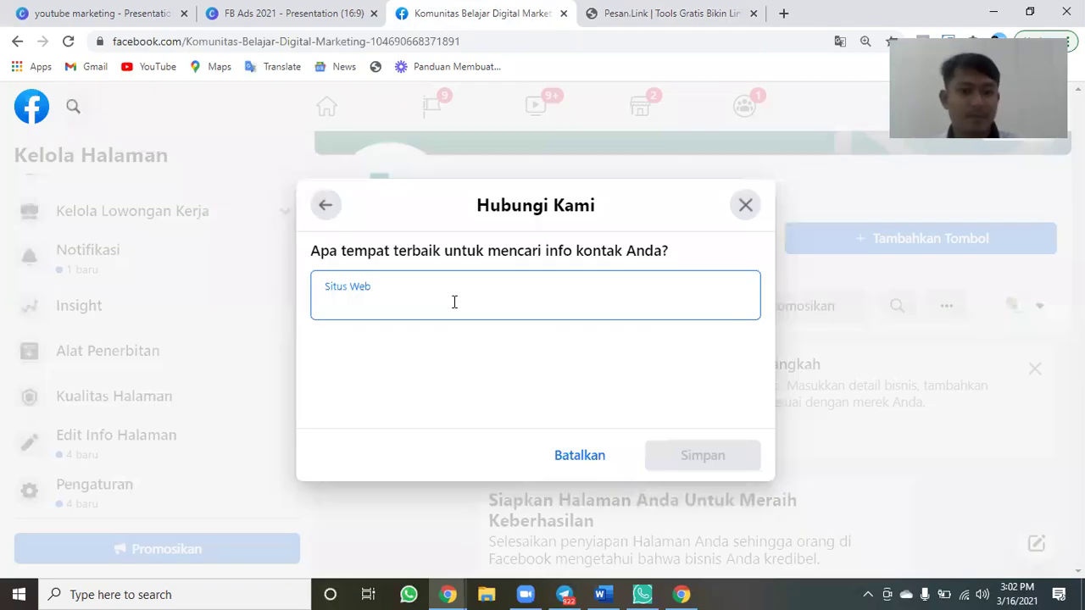
pyautogui.hotkey('ctrl', 'v')
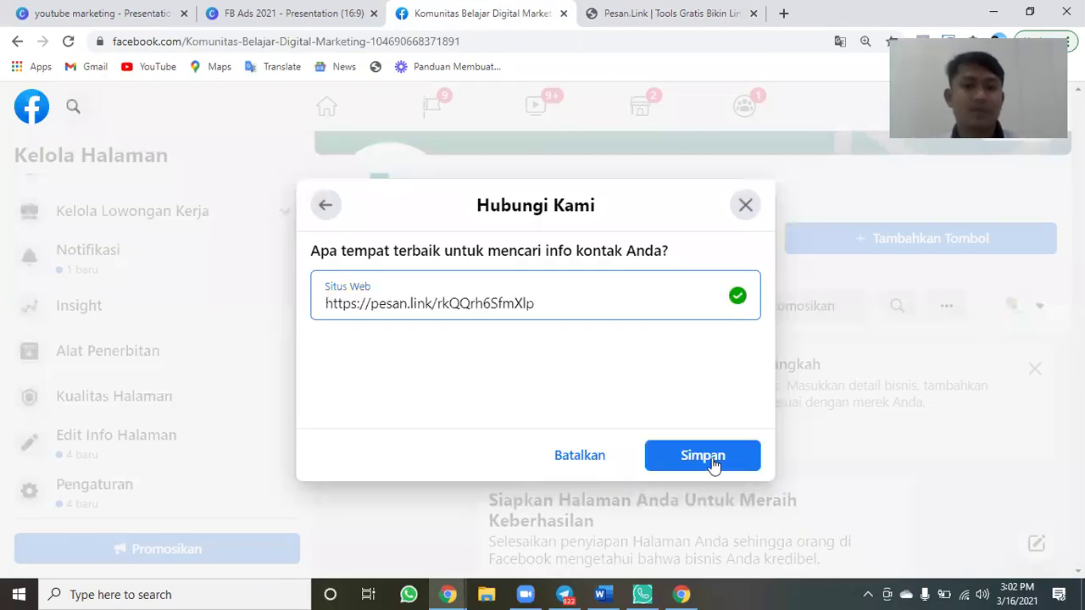
pyautogui.click(702, 457)
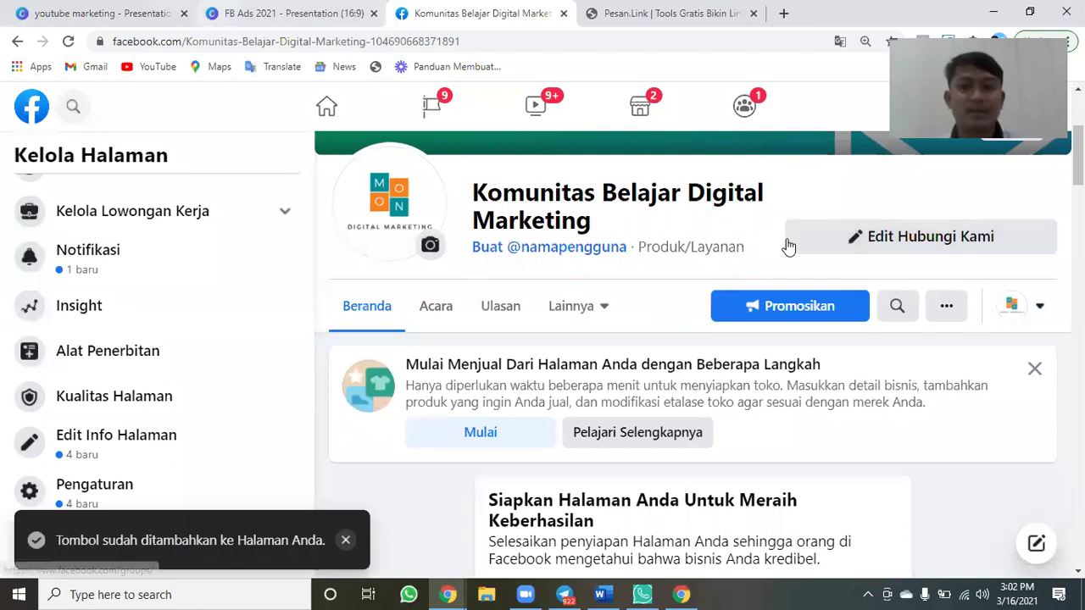
# Test the Hubungi Kami button, dismiss the WhatsApp prompt, and close the test and pesan.link tabs.
pyautogui.click(880, 240)
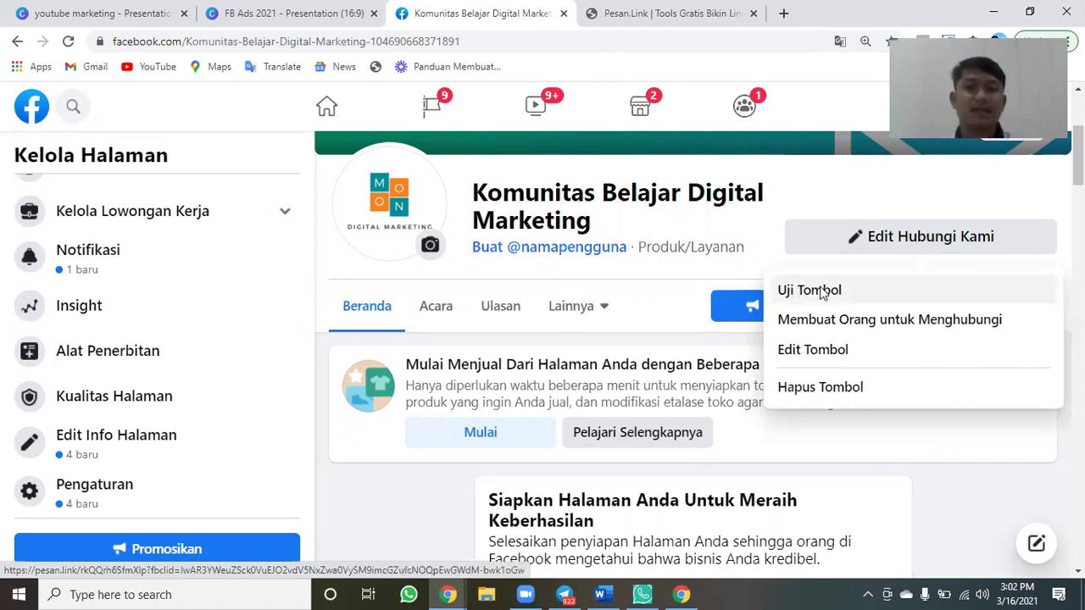
pyautogui.click(821, 293)
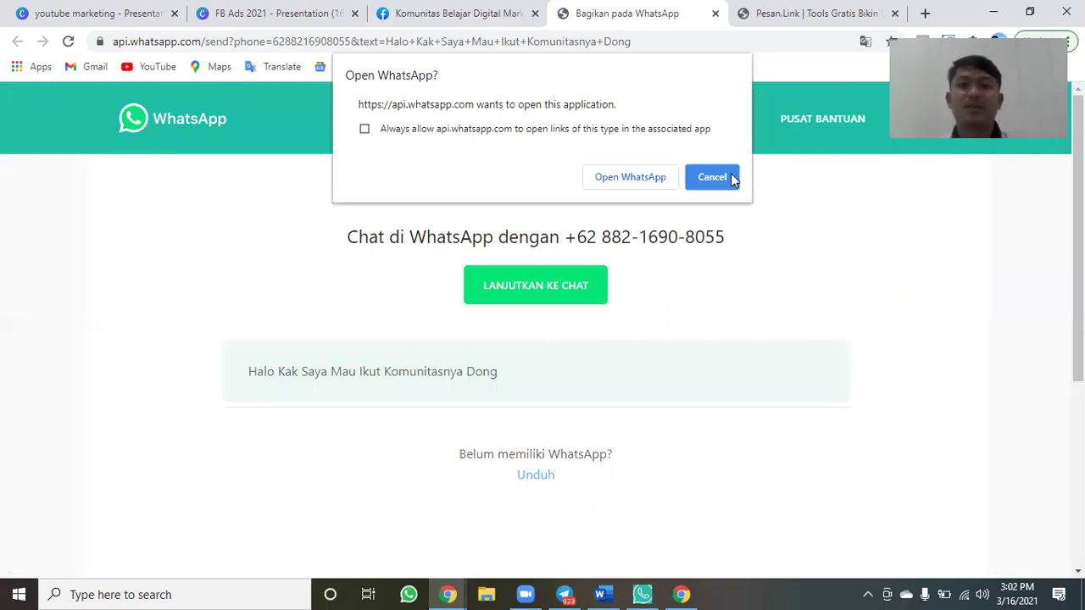
pyautogui.press('Escape')
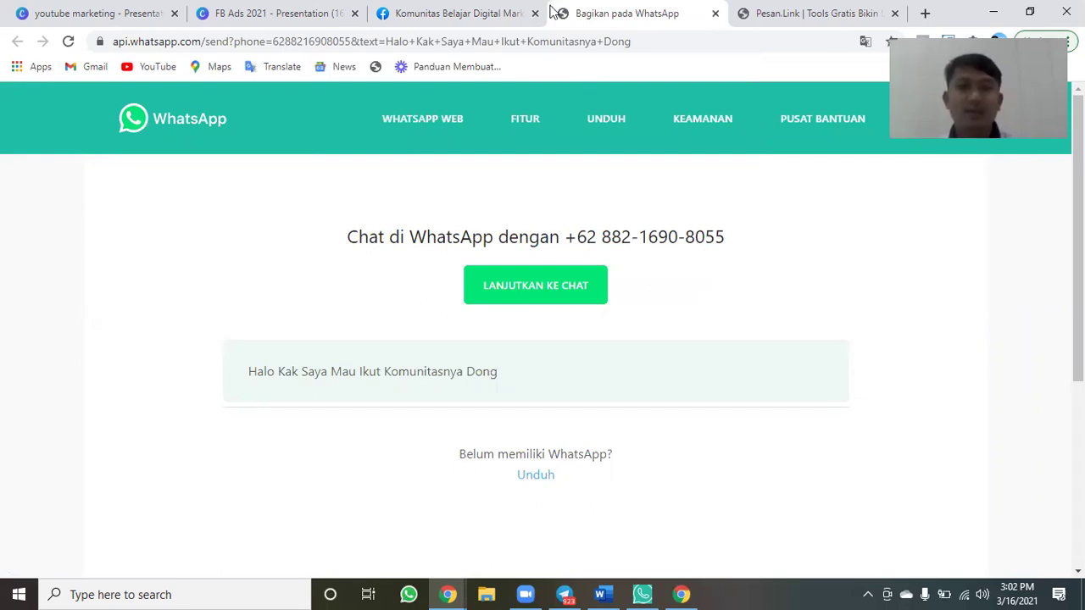
pyautogui.hotkey('ctrl', 'w')
pyautogui.hotkey('ctrl', 'w')
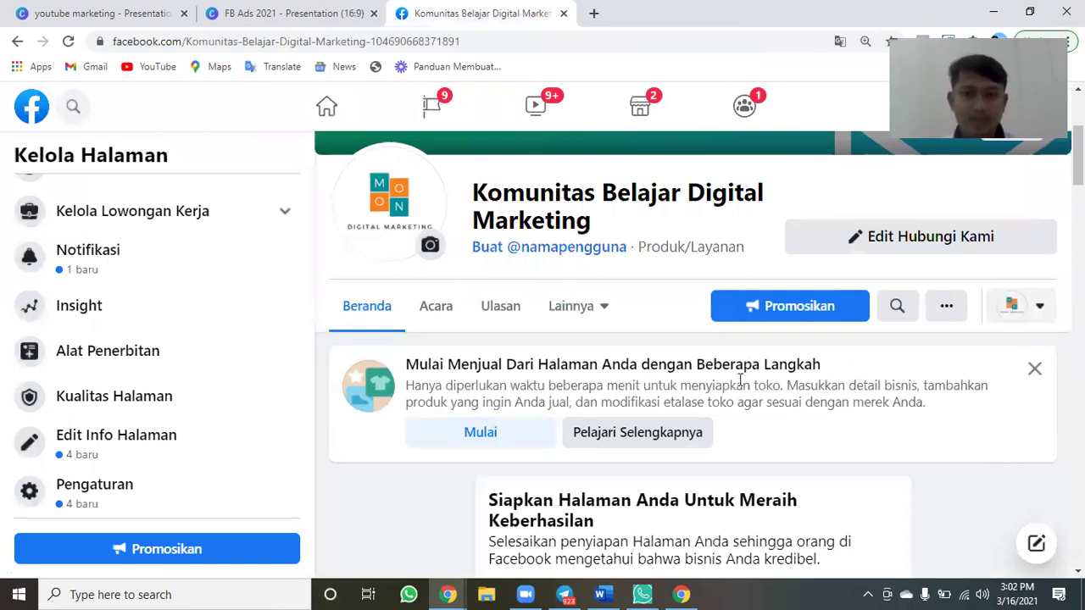
pyautogui.scroll(-4, 740, 380)
pyautogui.scroll(-5, 740, 379)
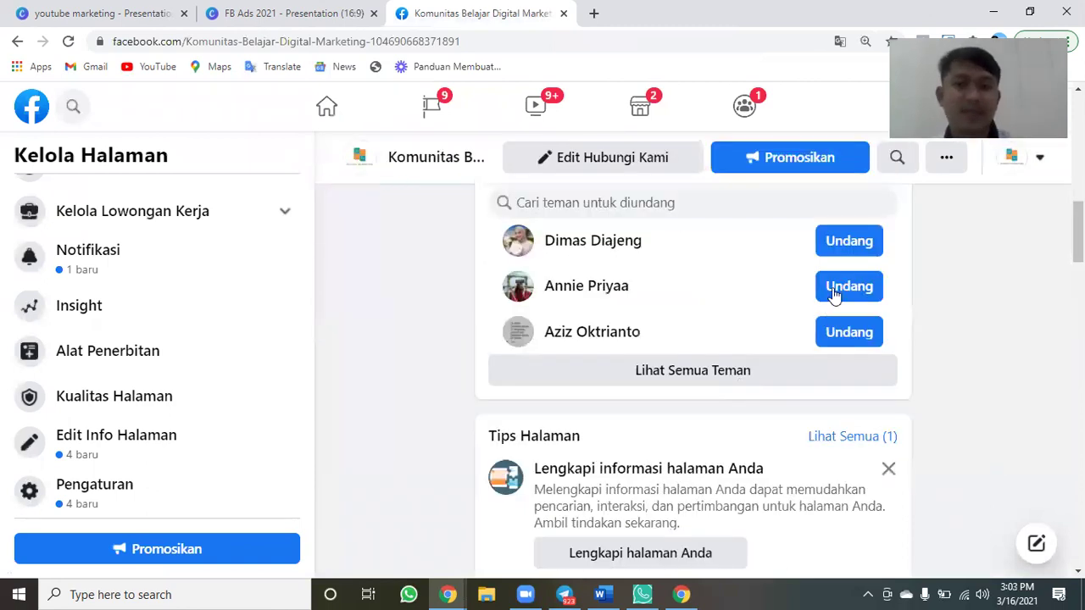
pyautogui.scroll(1, 828, 292)
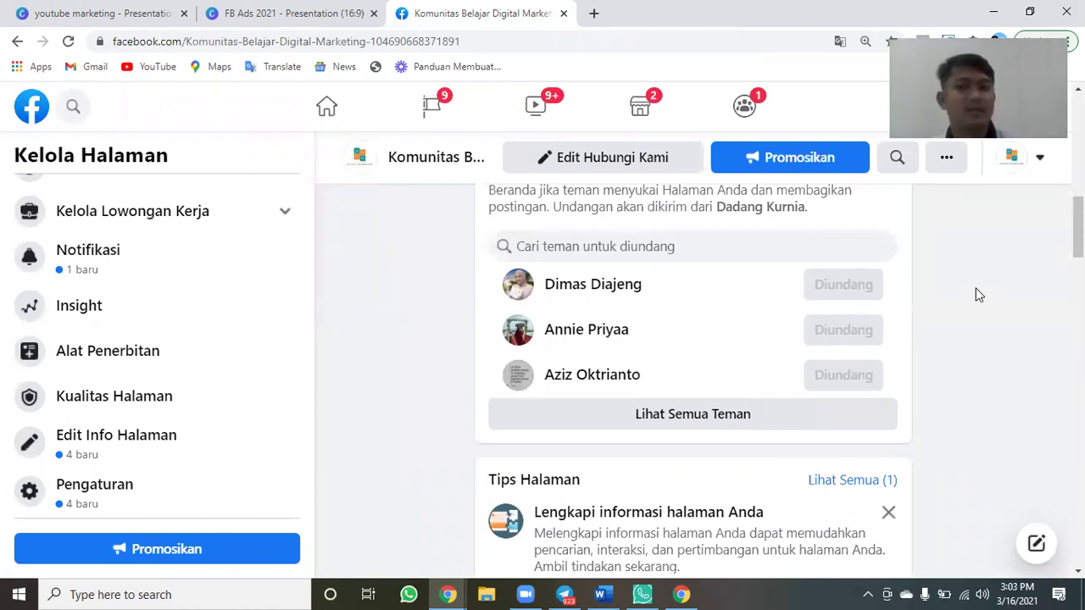
pyautogui.scroll(-1, 923, 392)
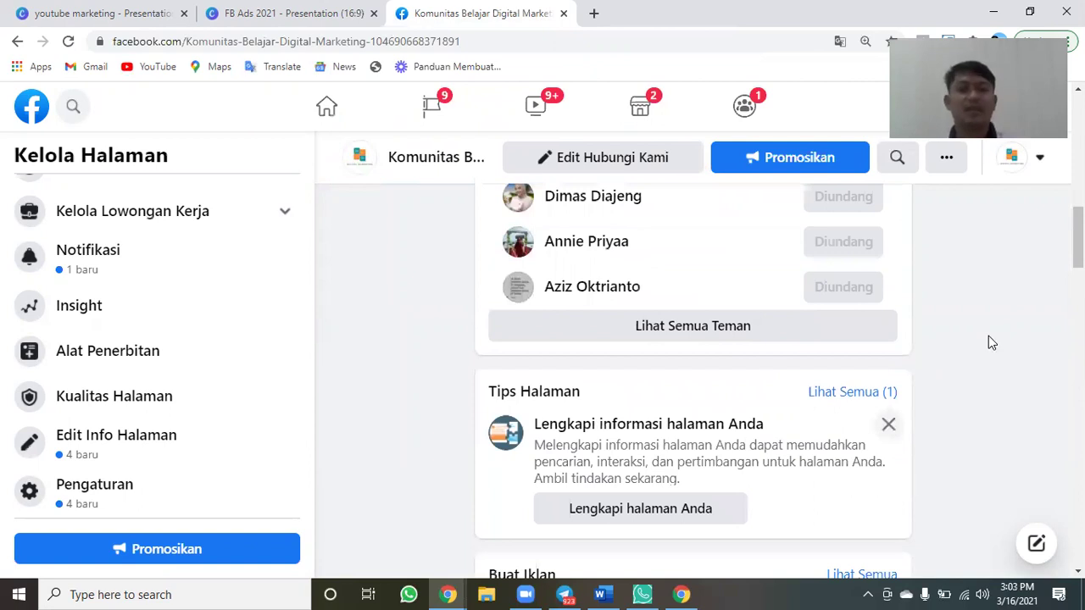
pyautogui.scroll(-1, 988, 343)
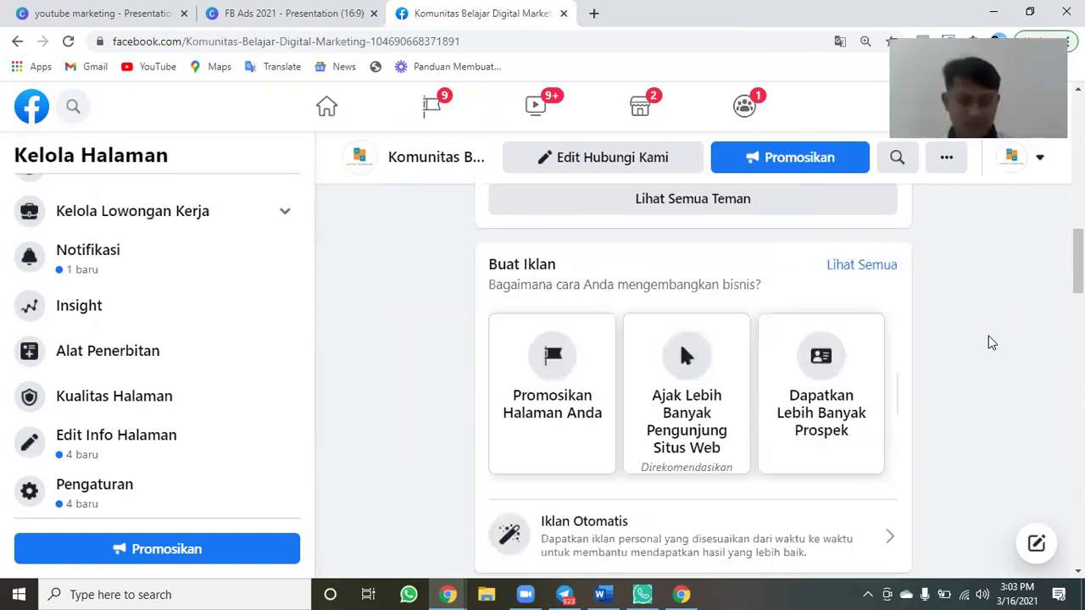
pyautogui.scroll(-2, 991, 342)
pyautogui.scroll(-2, 991, 342)
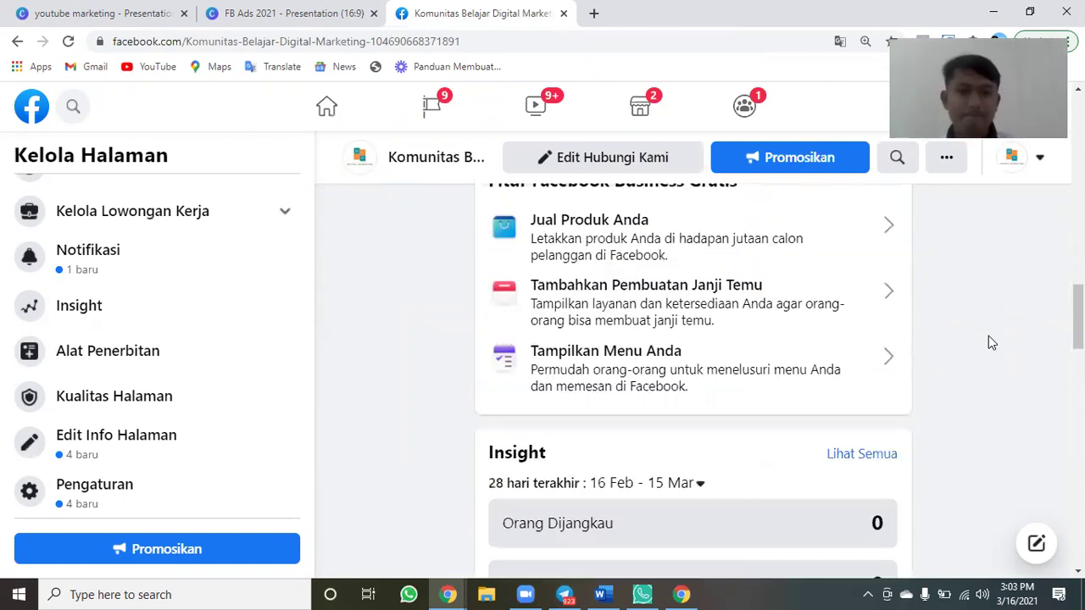
pyautogui.scroll(-2, 991, 343)
pyautogui.scroll(-3, 991, 342)
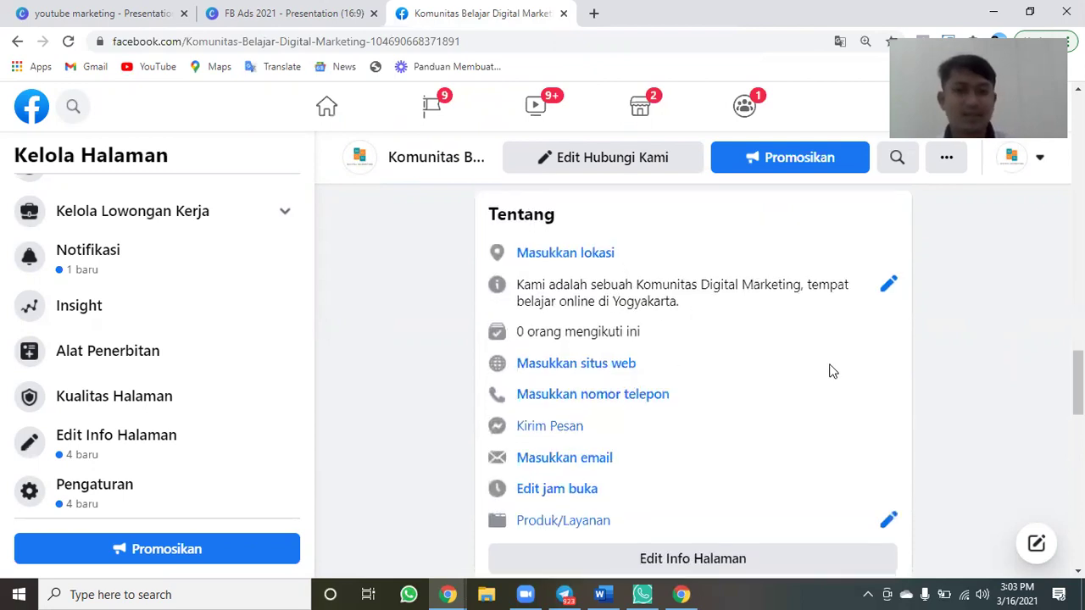
# Paste the pesan.link short link into the Tentang Situs Web field and save it.
pyautogui.click(591, 362)
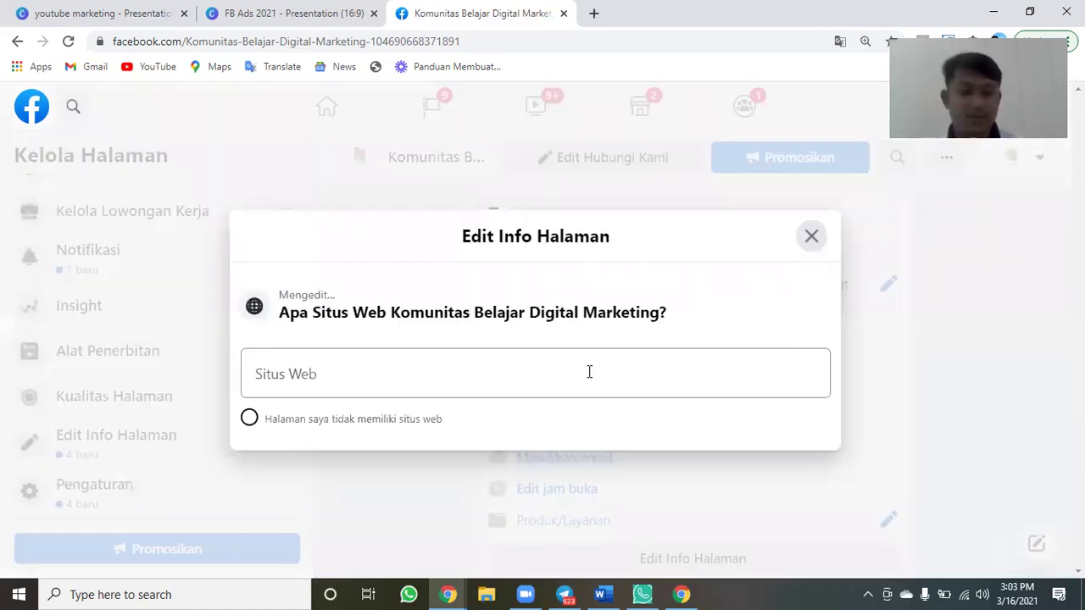
pyautogui.click(589, 371)
pyautogui.write('https://pesan.link/rkQQrh6SfmXlp')
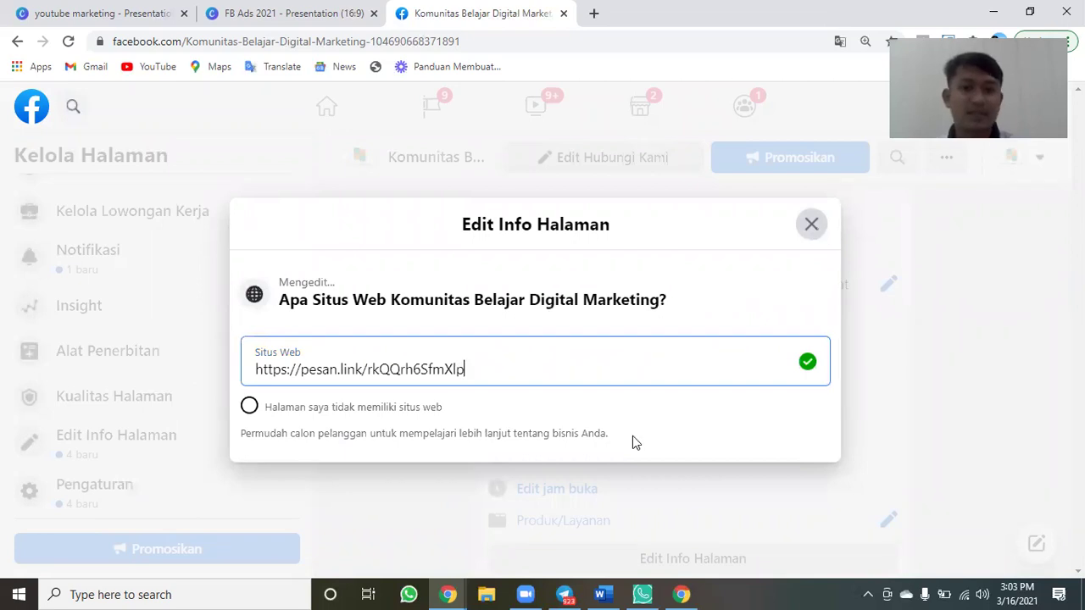
pyautogui.press('Return')
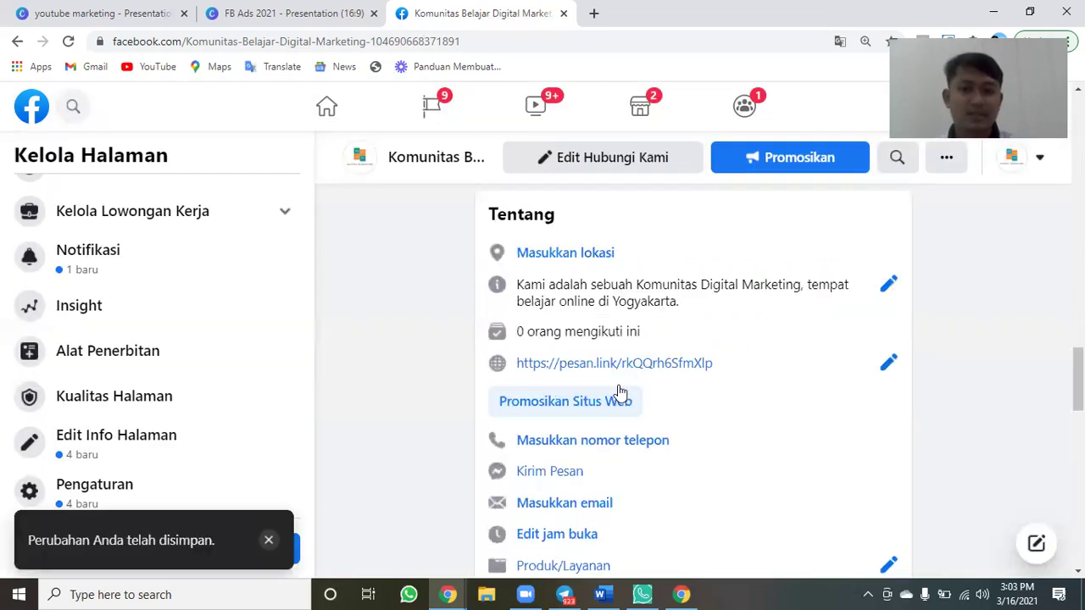
pyautogui.scroll(-2, 619, 393)
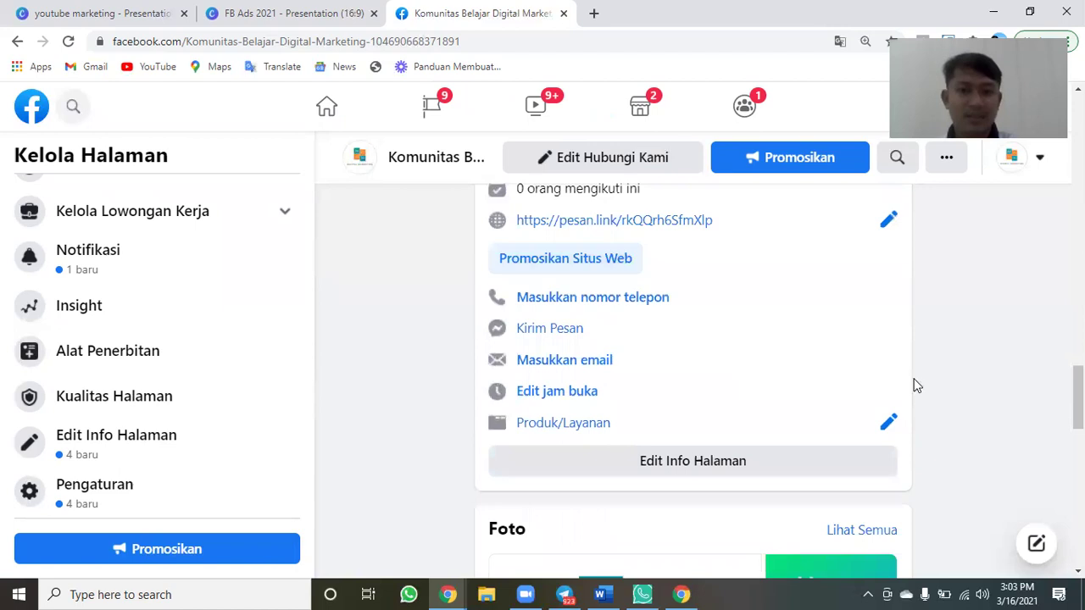
pyautogui.scroll(-2, 918, 386)
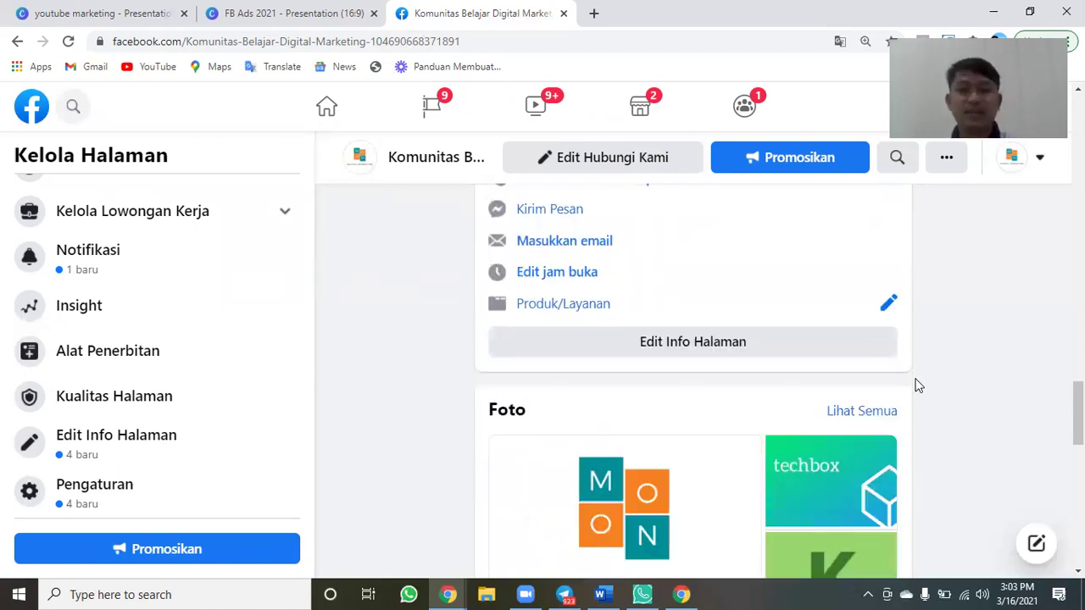
pyautogui.scroll(-1, 917, 386)
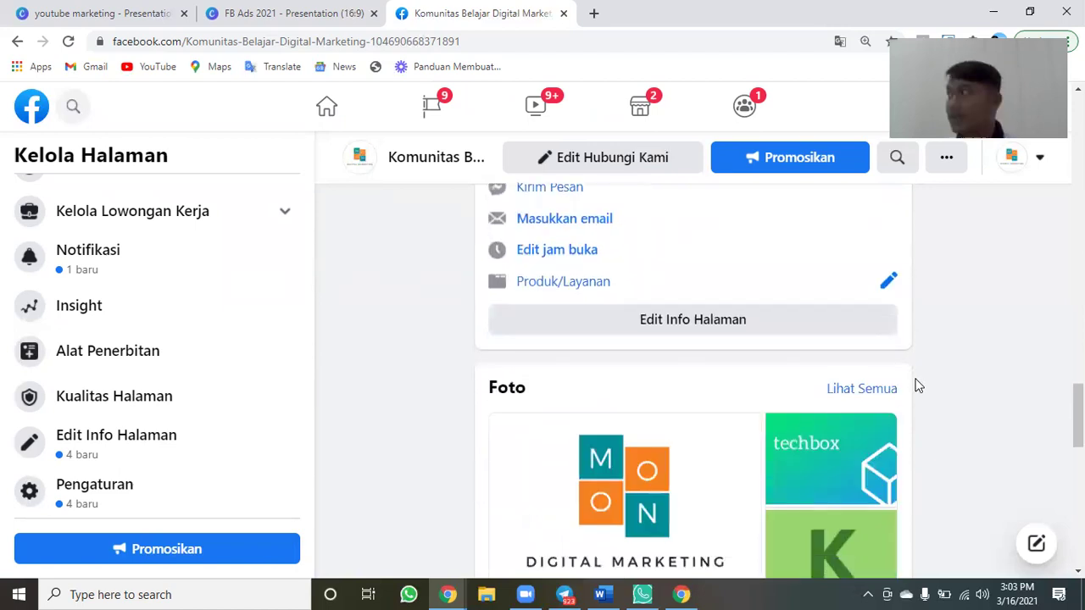
pyautogui.scroll(5, 917, 385)
pyautogui.scroll(-1, 917, 386)
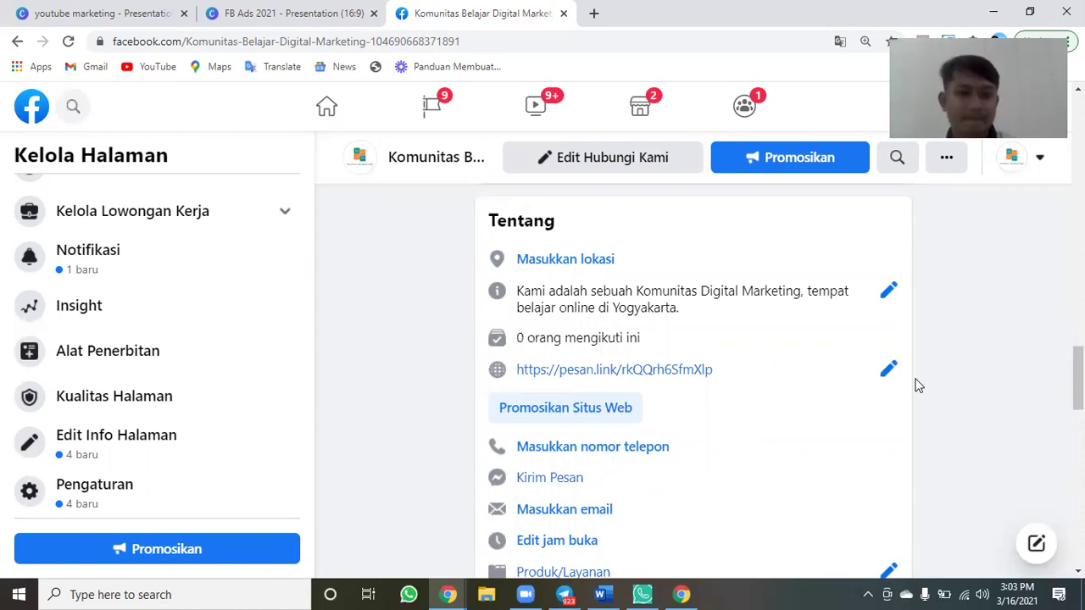
pyautogui.scroll(-5, 917, 386)
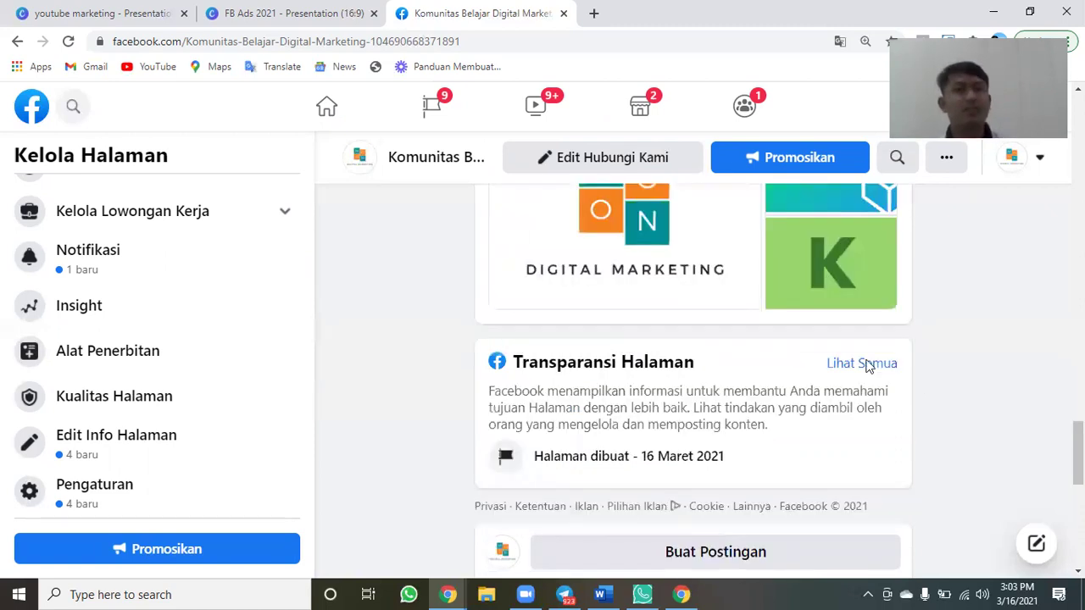
pyautogui.scroll(-4, 728, 255)
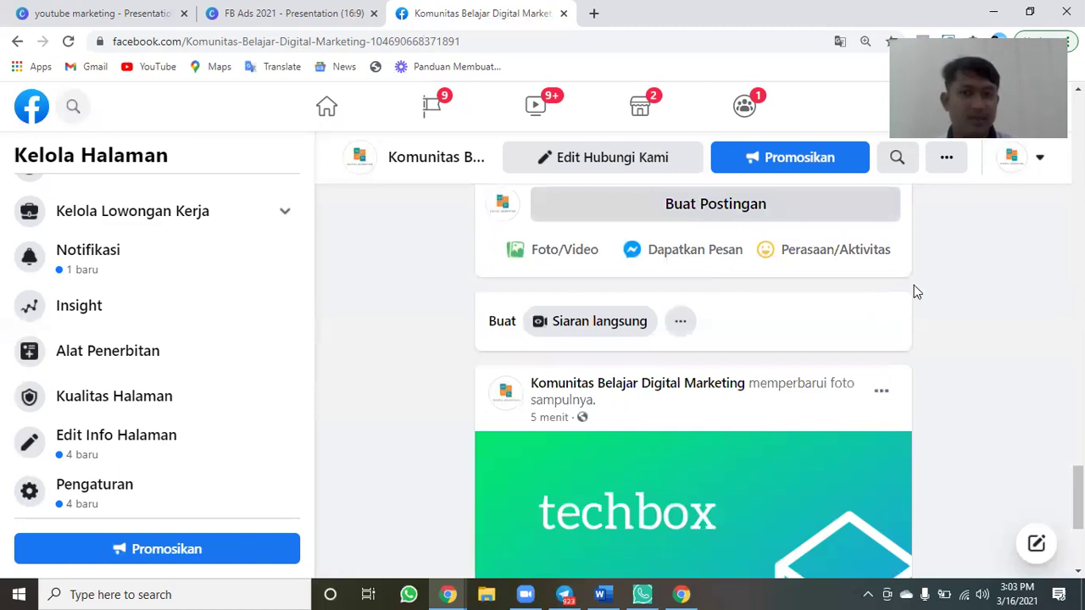
pyautogui.scroll(1, 914, 285)
pyautogui.scroll(1, 914, 284)
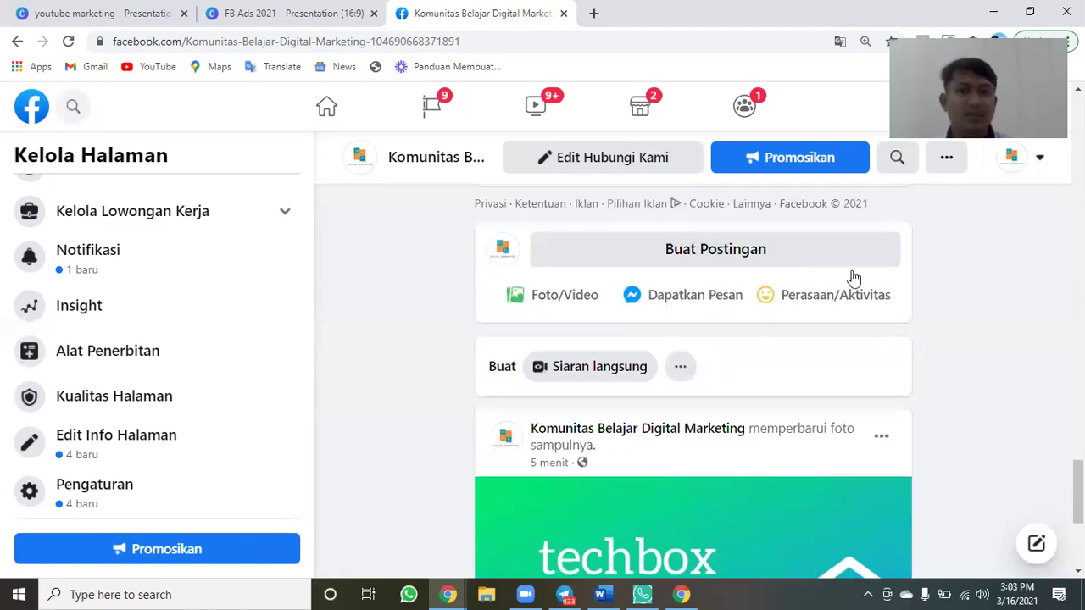
pyautogui.scroll(-1, 729, 221)
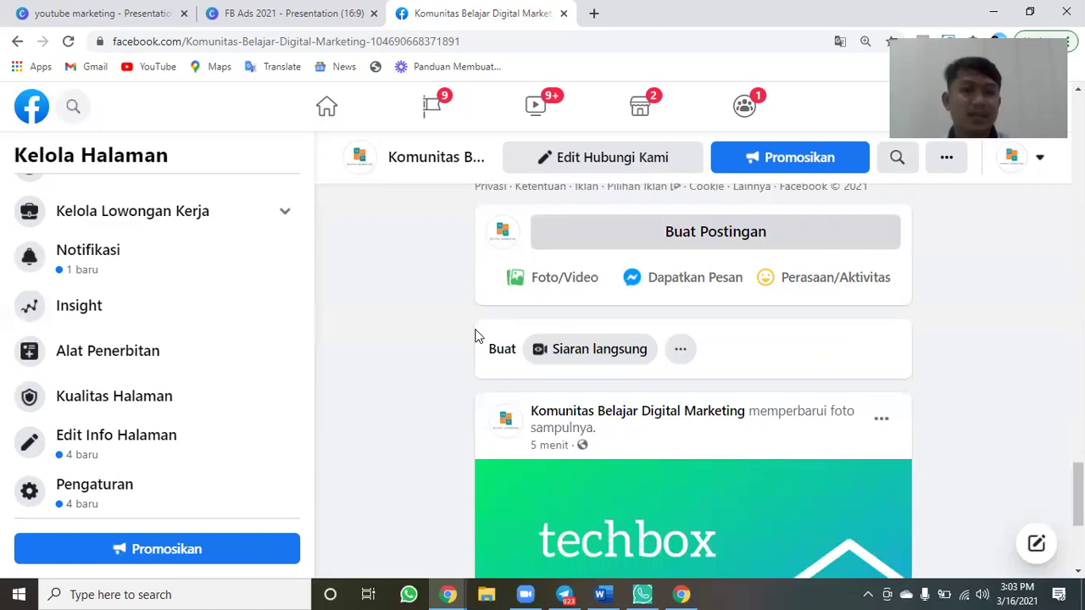
pyautogui.scroll(10, 475, 337)
pyautogui.scroll(-3, 474, 336)
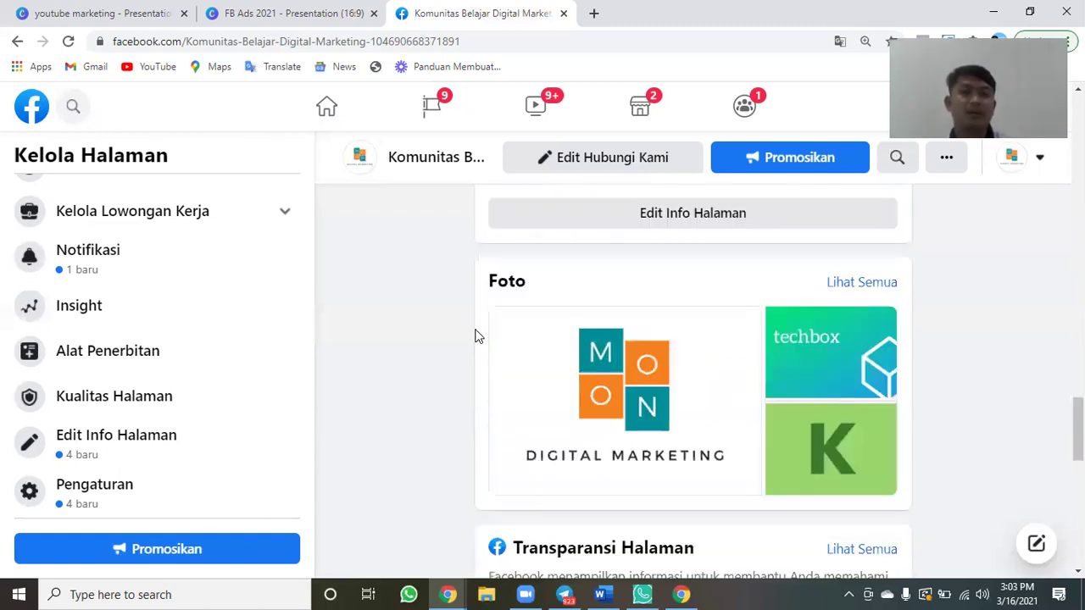
pyautogui.scroll(-1, 474, 336)
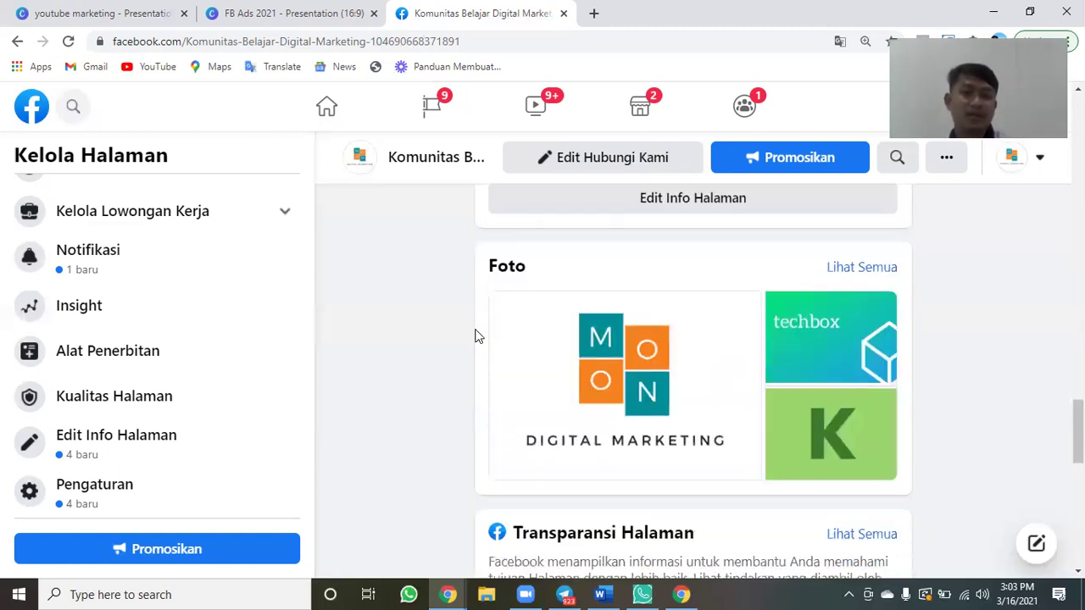
pyautogui.scroll(1, 474, 337)
pyautogui.scroll(-4, 474, 337)
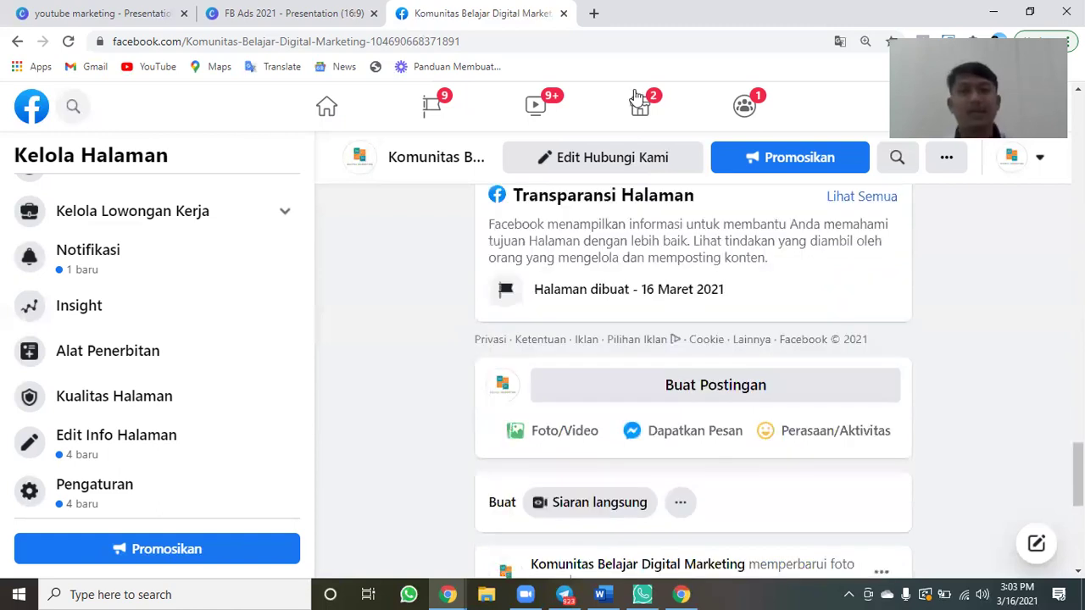
pyautogui.scroll(-2, 636, 96)
pyautogui.hotkey('ctrl', 't')
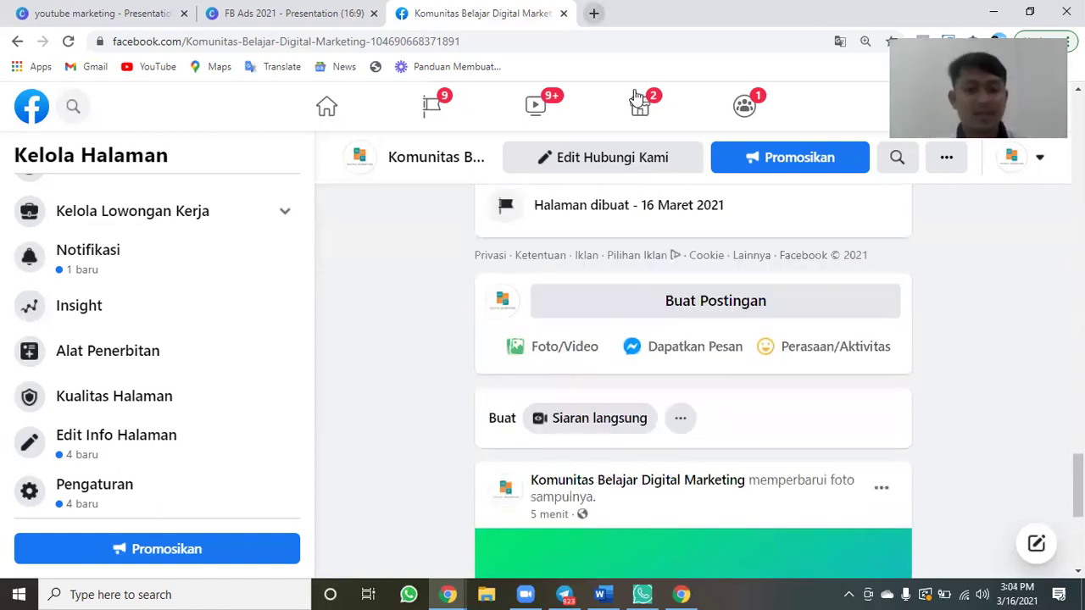
# Load detik.com and enter 'digital marketing' in Cari Berita, correcting its spelling.
pyautogui.write('detik.com')
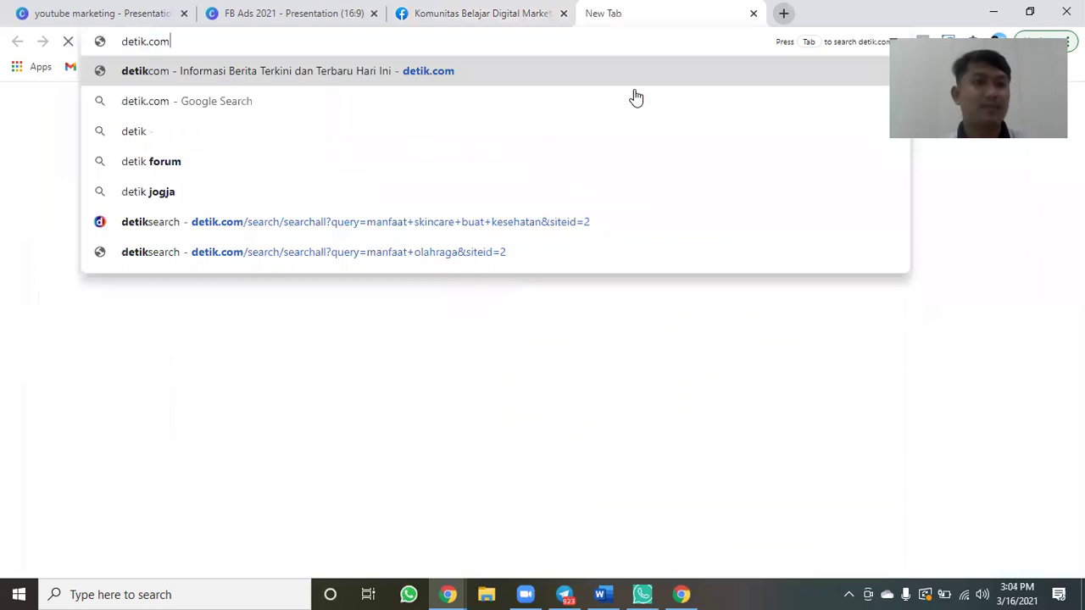
pyautogui.press('Return')
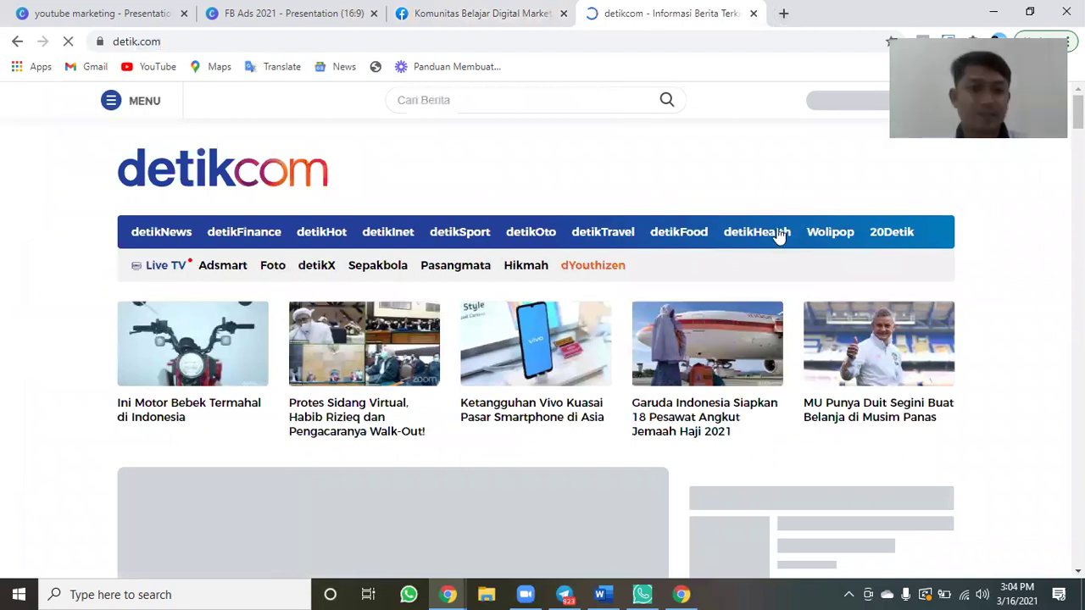
pyautogui.click(470, 99)
pyautogui.write('d')
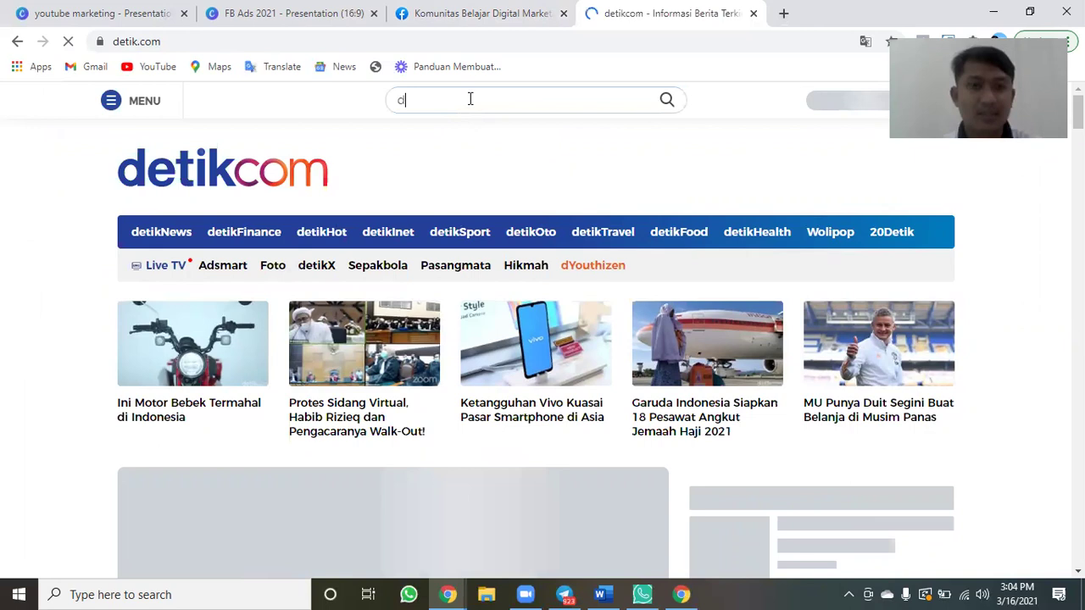
pyautogui.write('igital marketing')
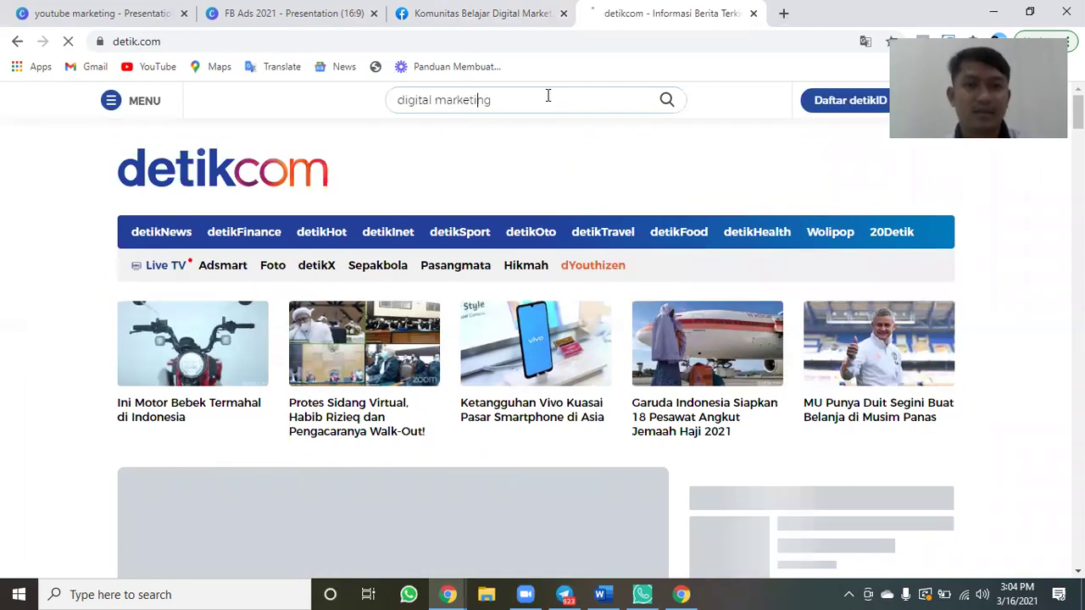
pyautogui.press('Left')
pyautogui.press('Left')
pyautogui.press('BackSpace')
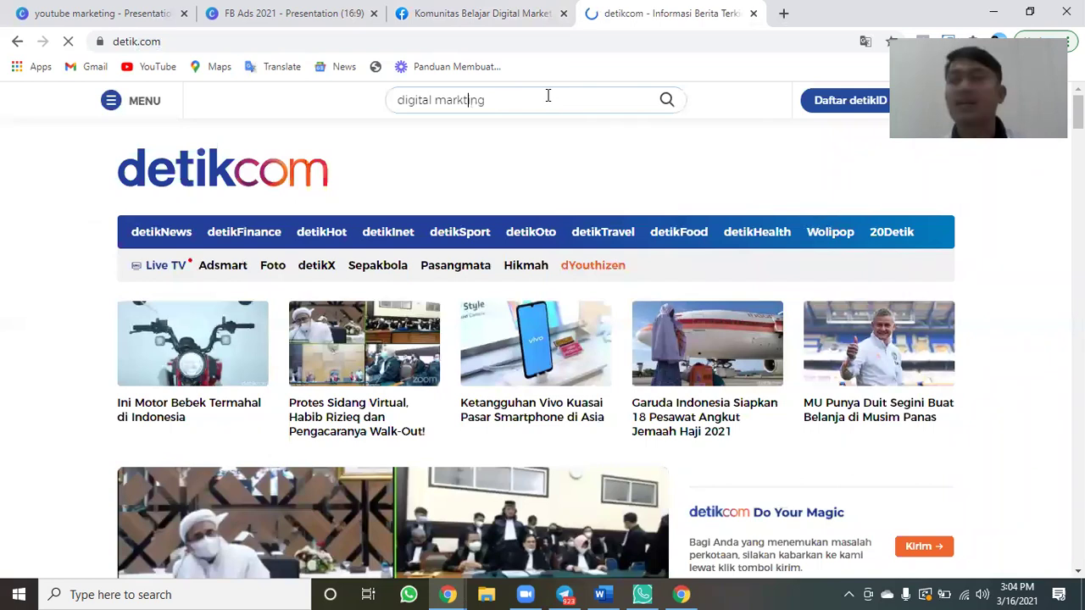
pyautogui.write('e')
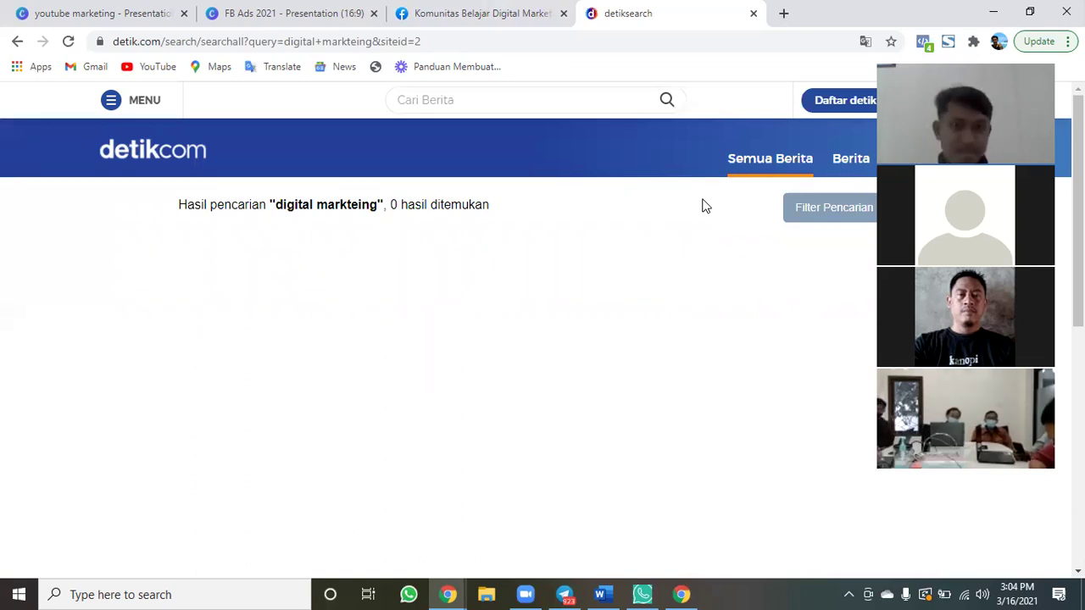
# Search detik news again for 'digital marketing'.
pyautogui.click(481, 100)
pyautogui.write('digital marketing')
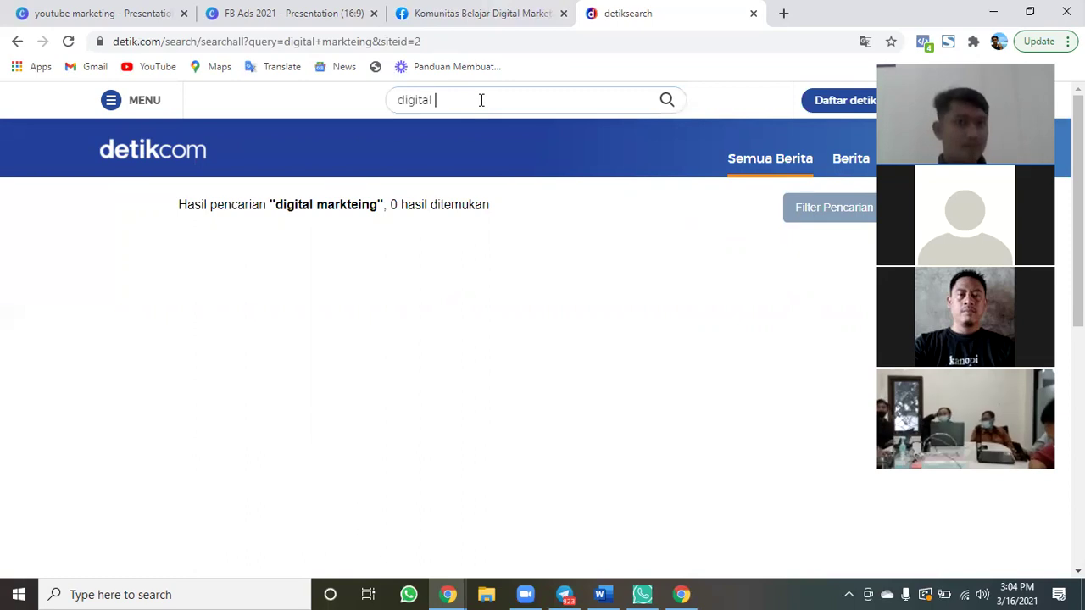
pyautogui.press('Return')
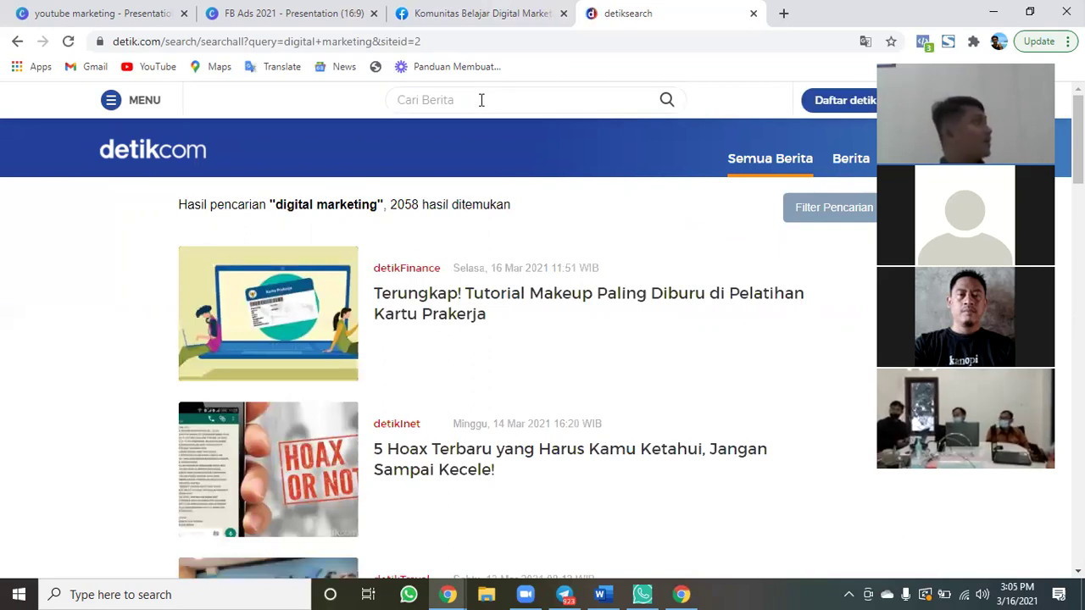
# Glance at the Facebook tab, then look through the 2058 search results.
pyautogui.click(441, 15)
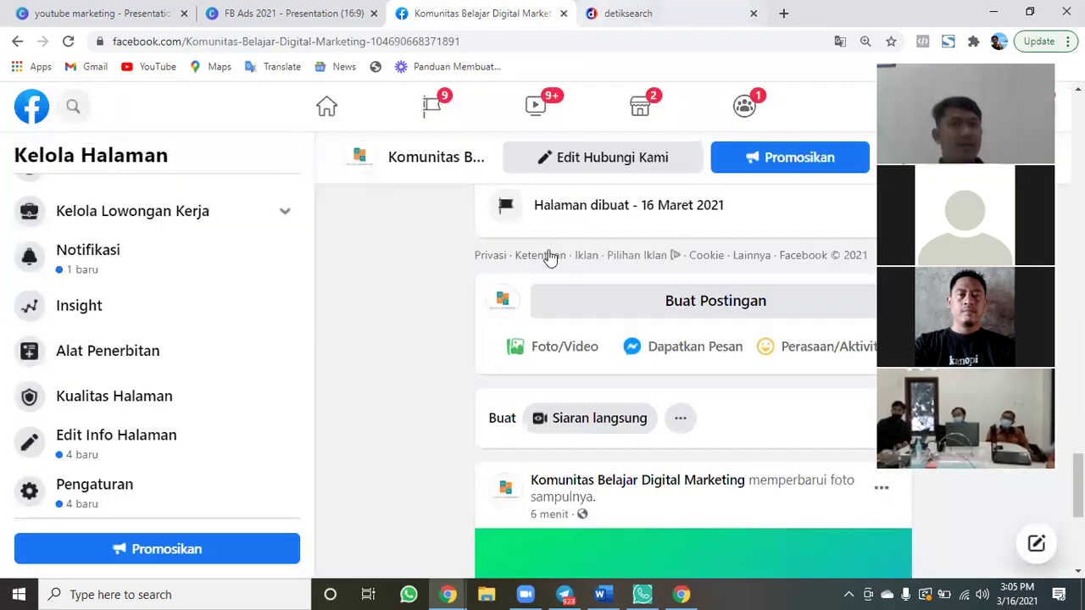
pyautogui.hotkey('ctrl', 'Tab')
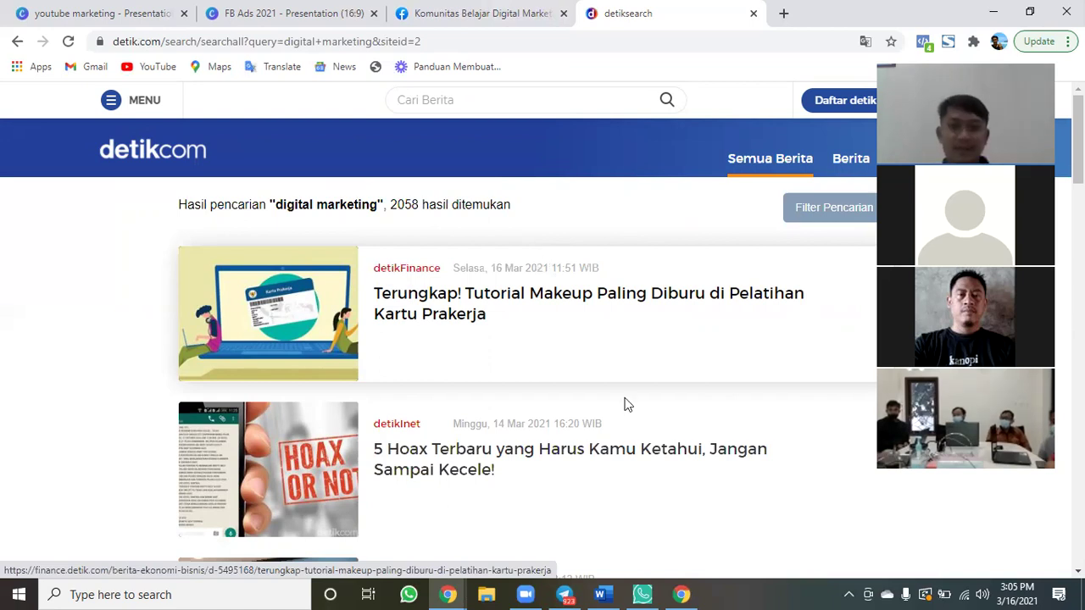
pyautogui.scroll(-3, 624, 399)
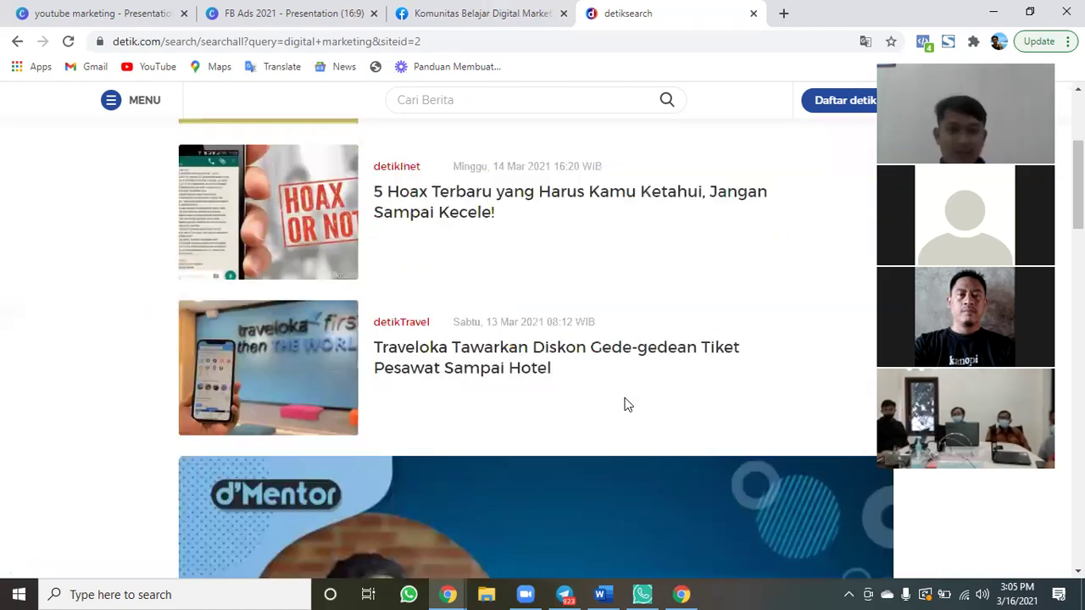
pyautogui.scroll(-4, 625, 398)
pyautogui.scroll(-3, 625, 398)
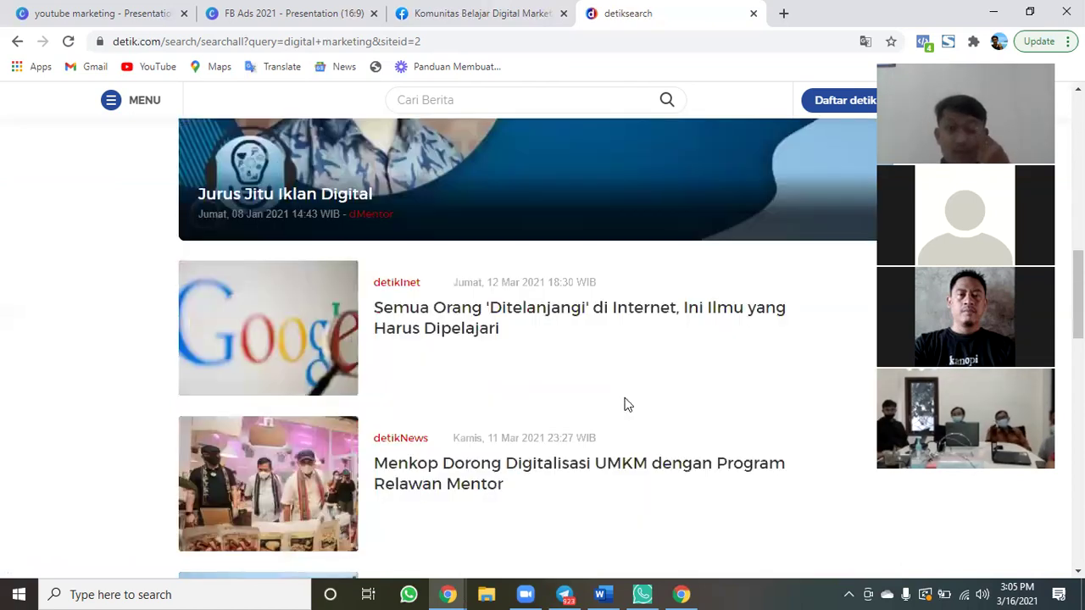
pyautogui.scroll(-3, 625, 404)
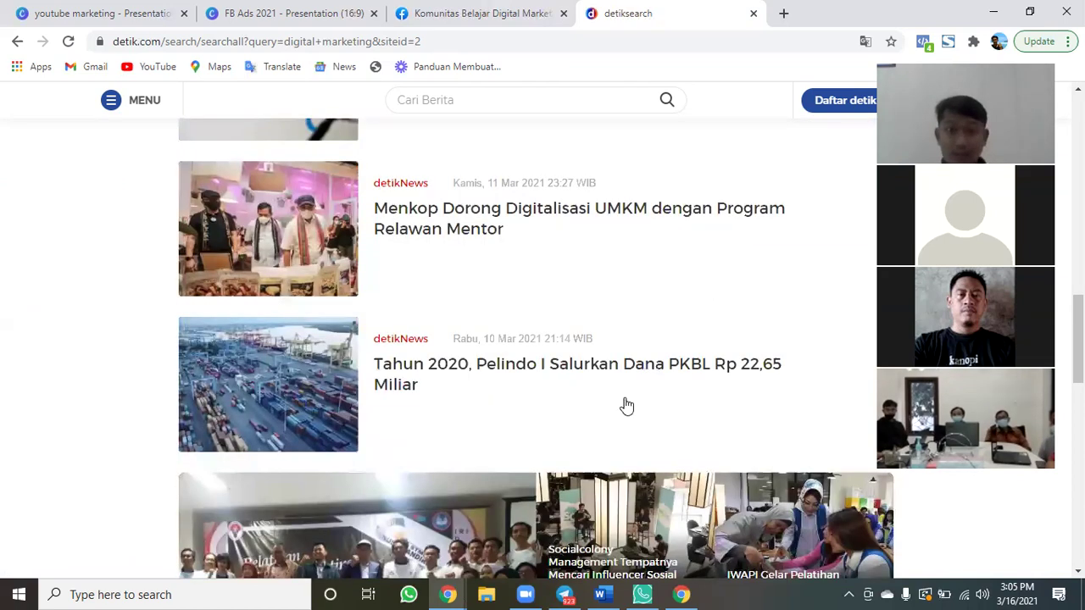
pyautogui.scroll(-1, 627, 406)
pyautogui.scroll(-2, 627, 406)
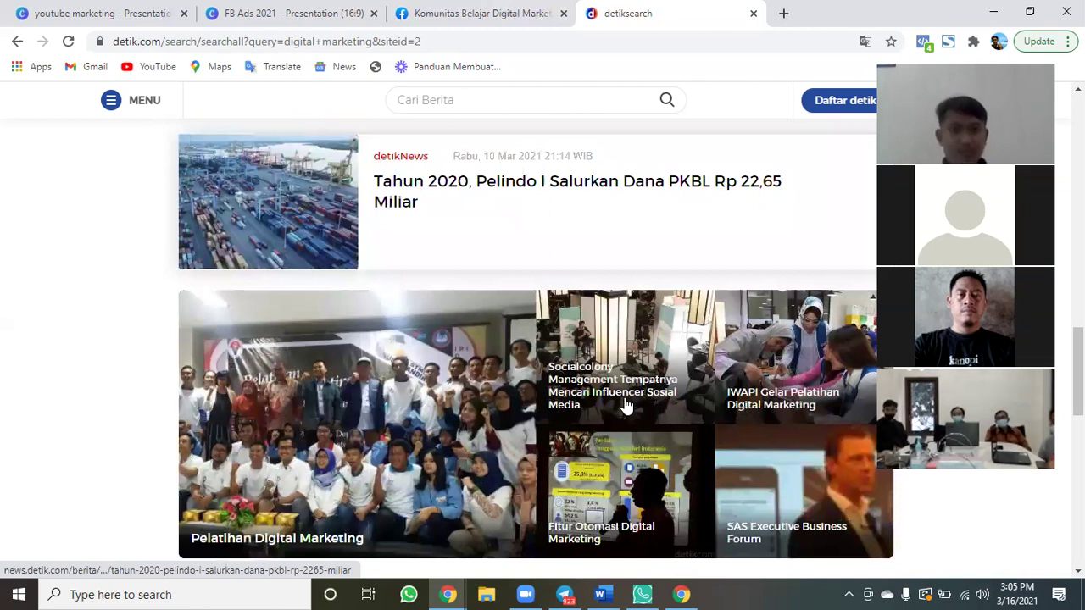
pyautogui.scroll(-5, 624, 407)
pyautogui.scroll(-1, 627, 406)
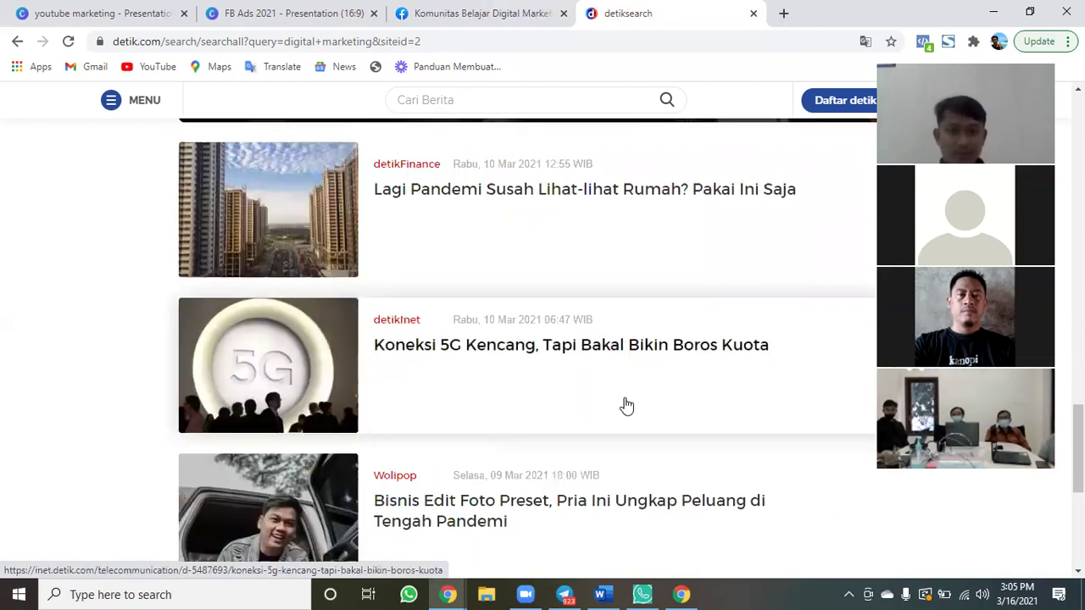
# Search detik news for 'bisnis online' and open the Rp 800 ribu coffee-business article.
pyautogui.scroll(5, 481, 87)
pyautogui.click(480, 96)
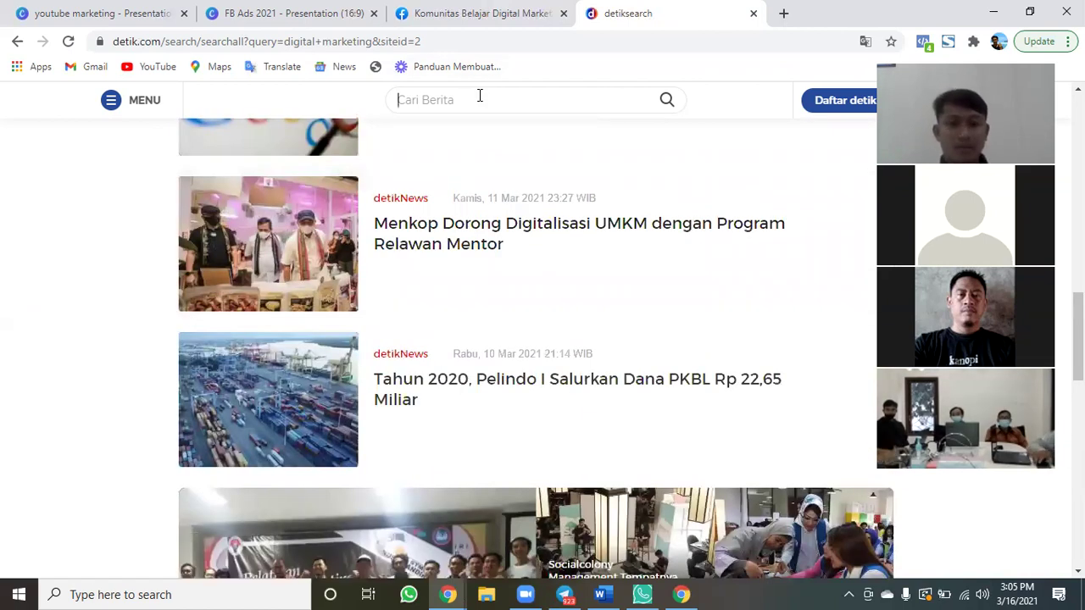
pyautogui.write('bisnis online')
pyautogui.press('Return')
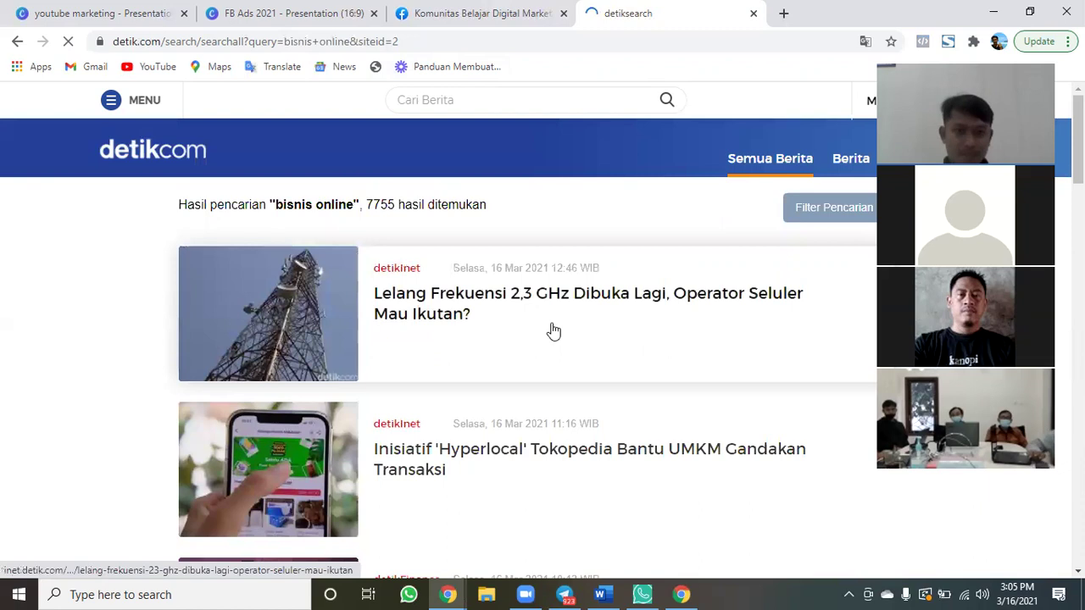
pyautogui.scroll(-2, 553, 331)
pyautogui.scroll(-1, 553, 331)
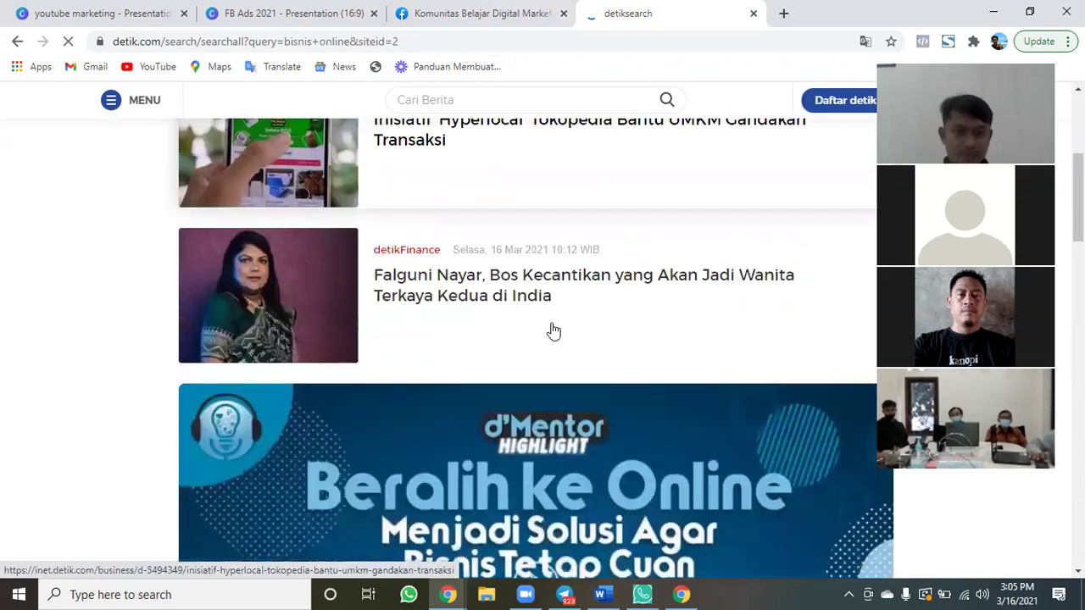
pyautogui.scroll(-3, 552, 330)
pyautogui.scroll(-1, 552, 330)
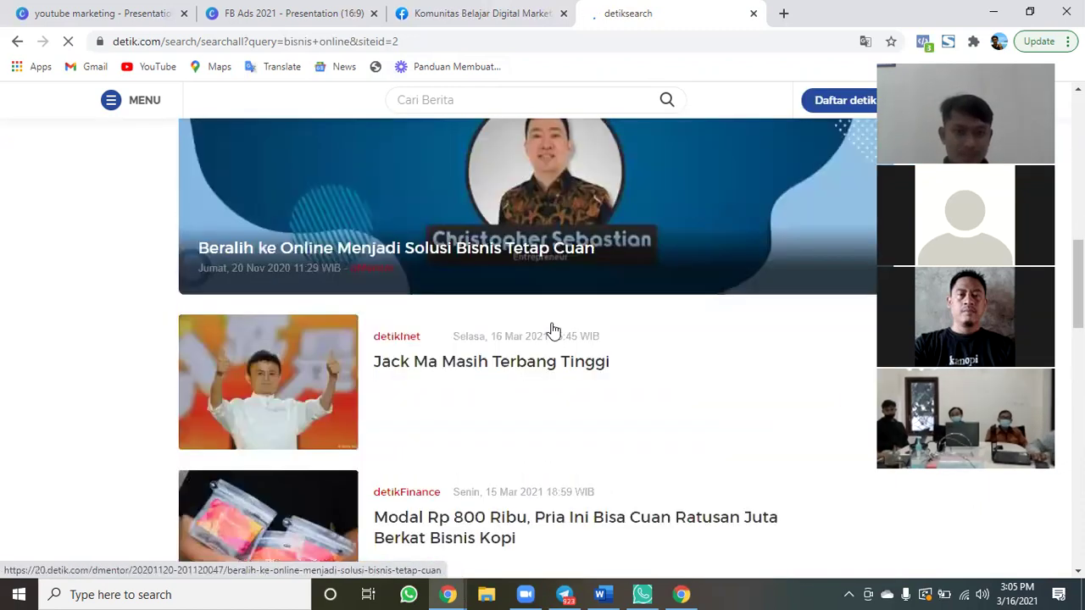
pyautogui.scroll(-2, 552, 330)
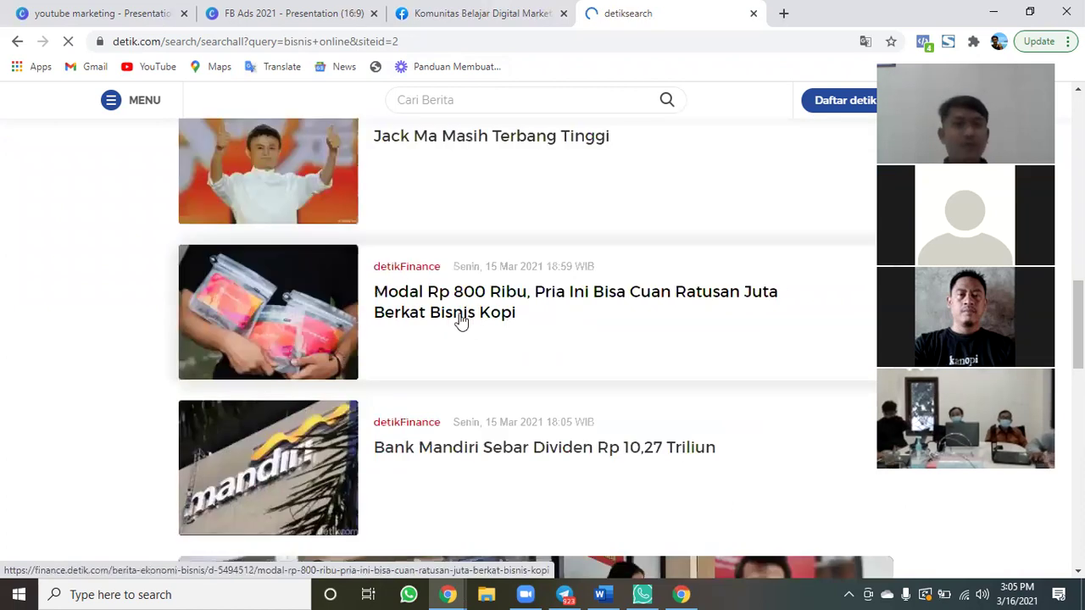
pyautogui.click(459, 320)
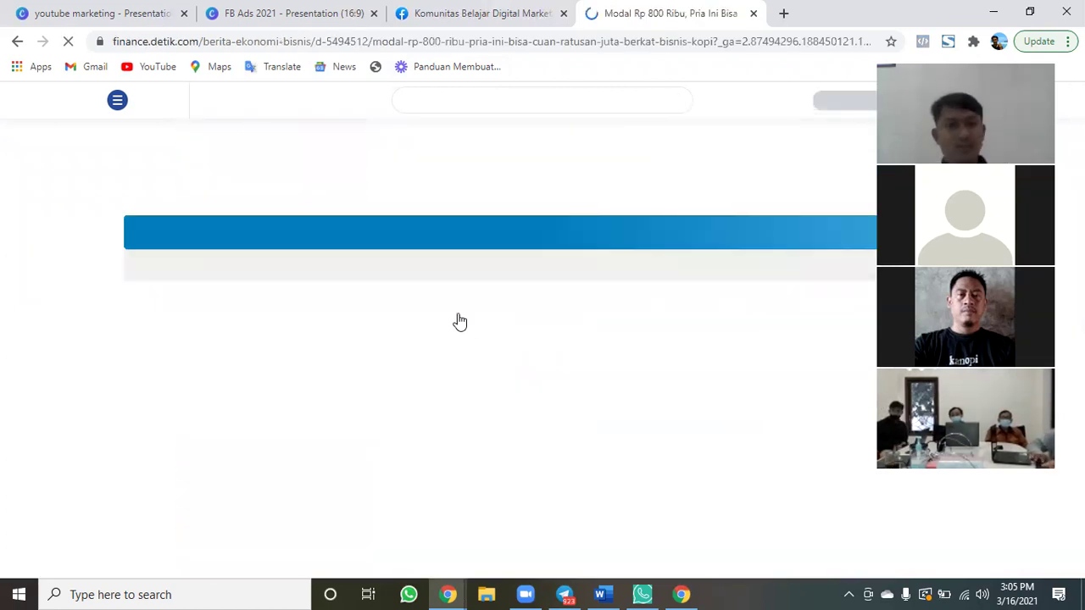
# Copy the article's web address and return to the Facebook community page.
pyautogui.scroll(-2, 458, 320)
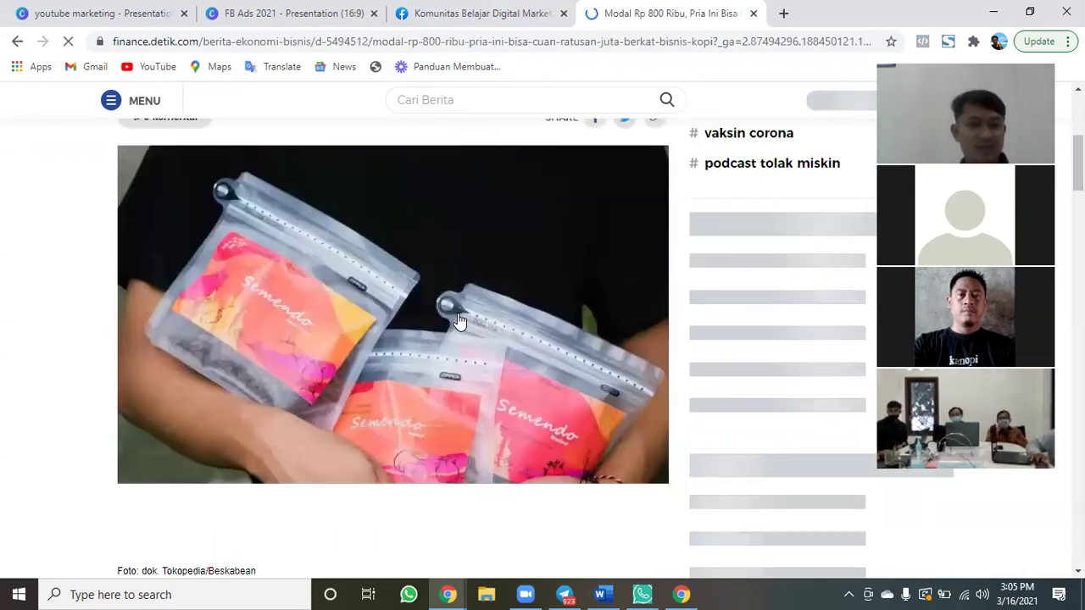
pyautogui.scroll(-3, 459, 320)
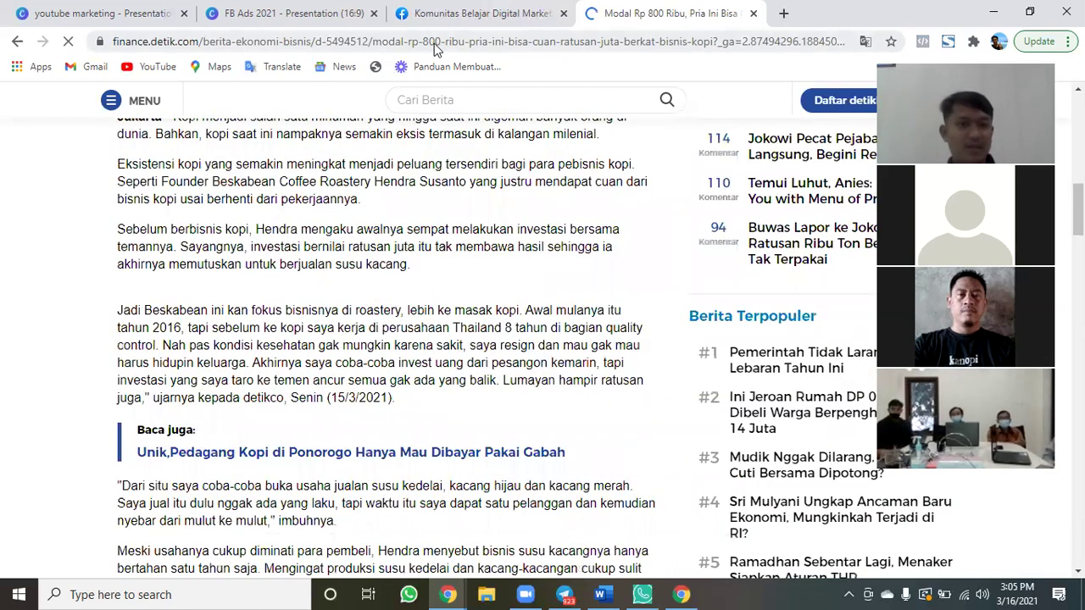
pyautogui.click(434, 43)
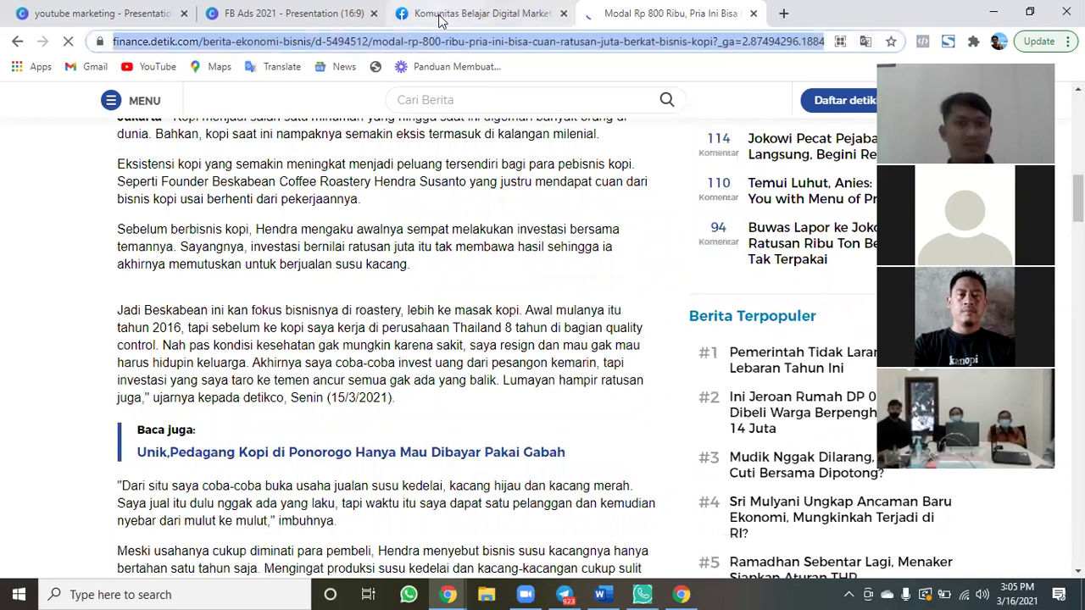
pyautogui.click(439, 21)
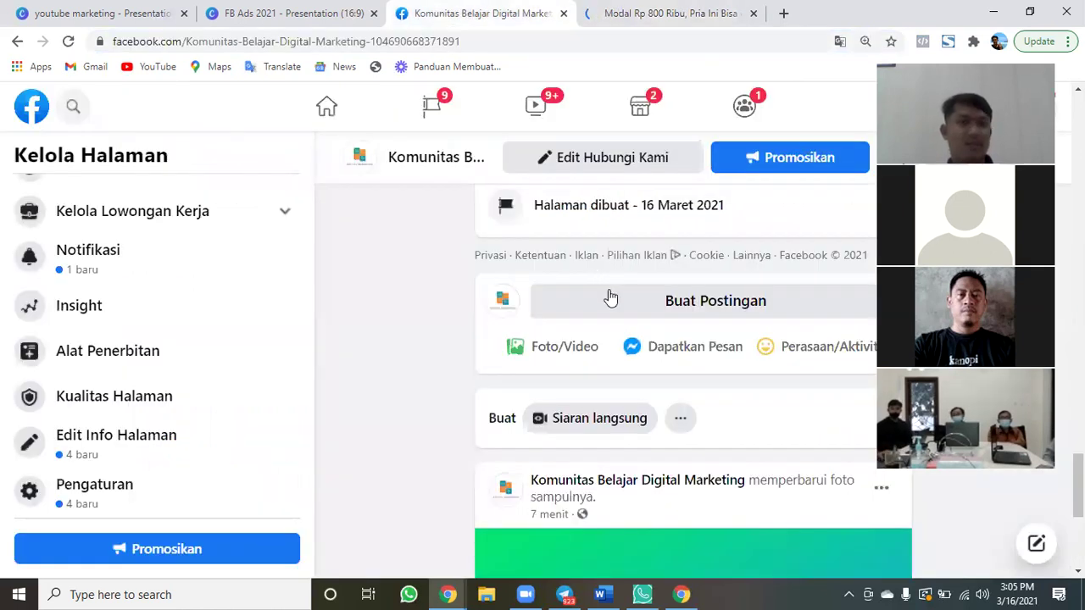
pyautogui.click(609, 293)
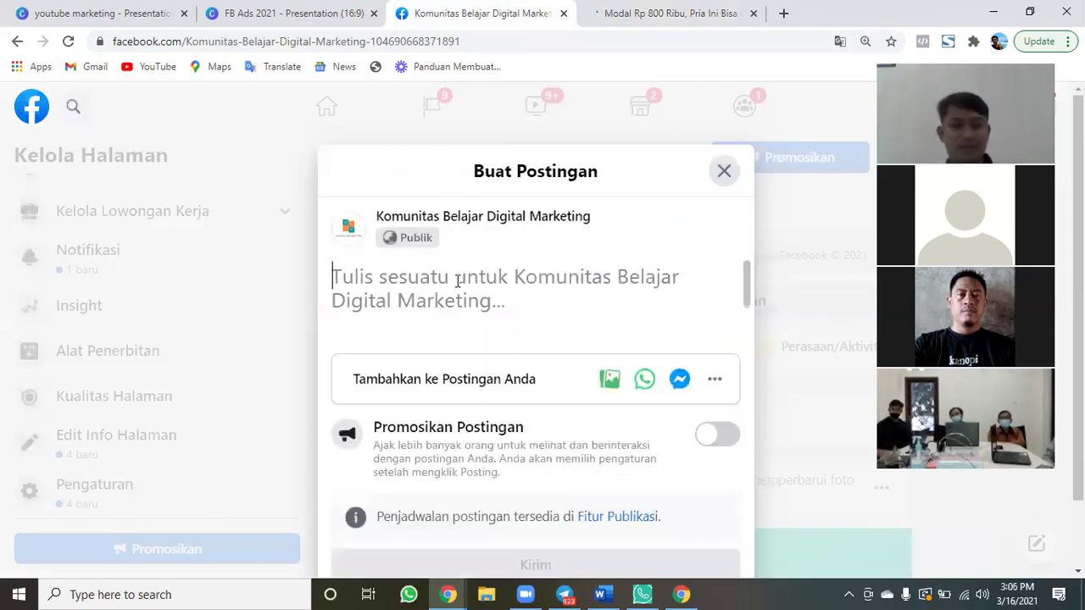
# Publish a post with the detik link captioned 'Waah, keren ya..' and '800 ribu bisa menghasilkan ratusan juta...'.
pyautogui.write('https://finance.detik.com/berita-ekonomi-bisnis/d-5494512/modal-rp-800-ribu-pria-ini-bisa-cuan-ratusan-juta-berkat-bisnis-kopi?_ga=2.87494296.188450121.1615881856-289012222.1614758497')
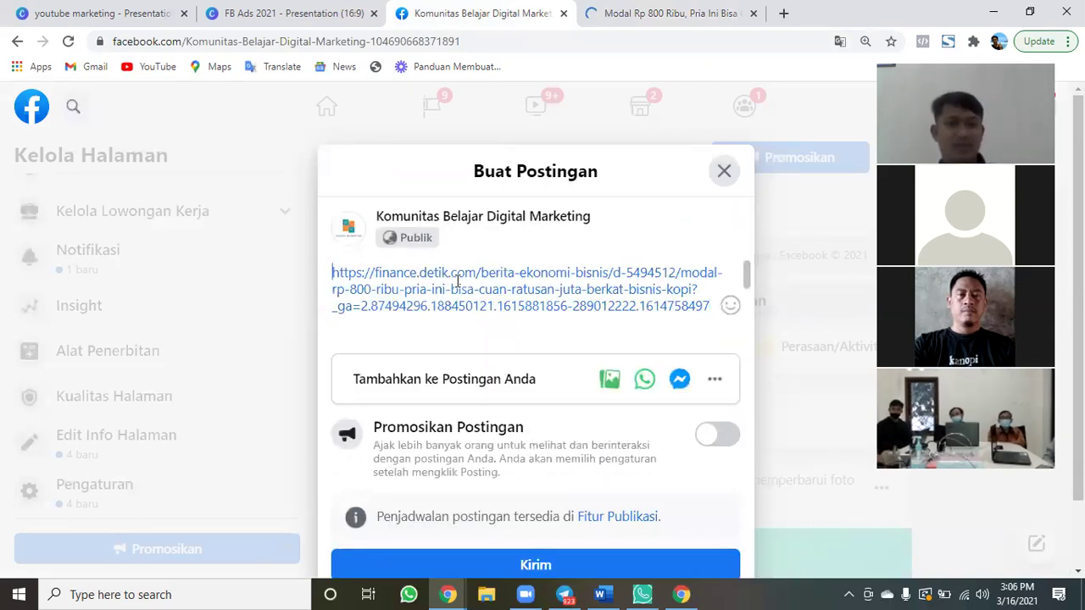
pyautogui.press('Return')
pyautogui.press('Return')
pyautogui.press('Return')
pyautogui.press('Up')
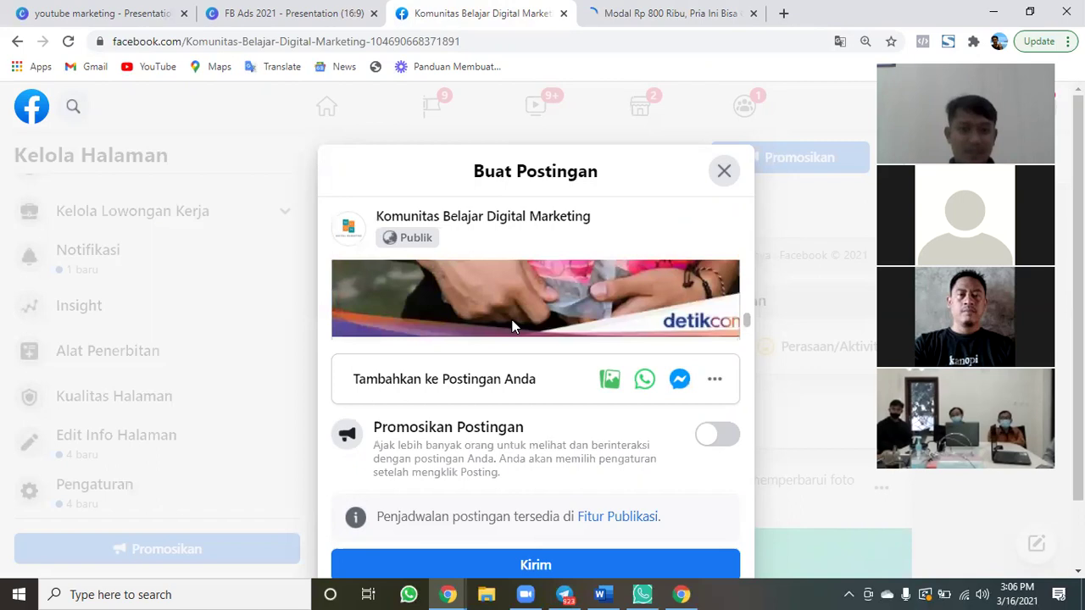
pyautogui.scroll(-1, 512, 326)
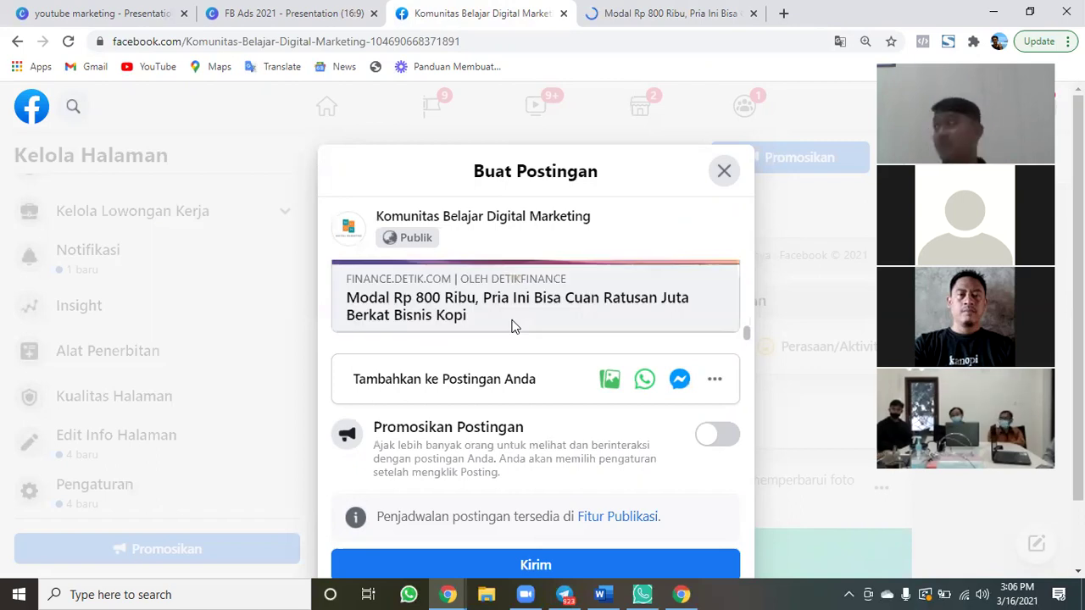
pyautogui.scroll(1, 504, 305)
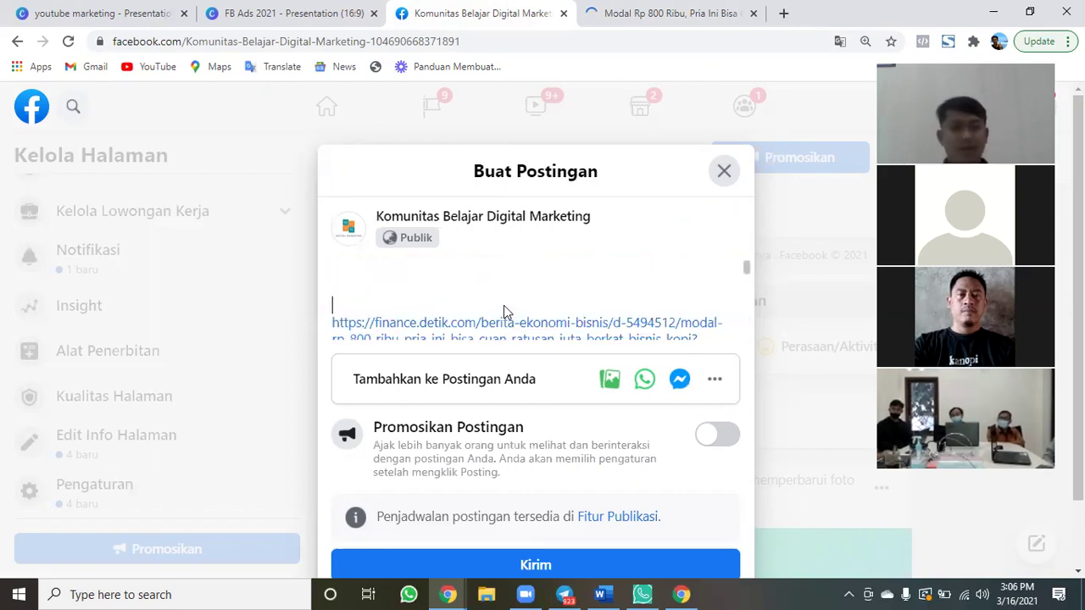
pyautogui.press('Up')
pyautogui.write('Waah, keren ya..')
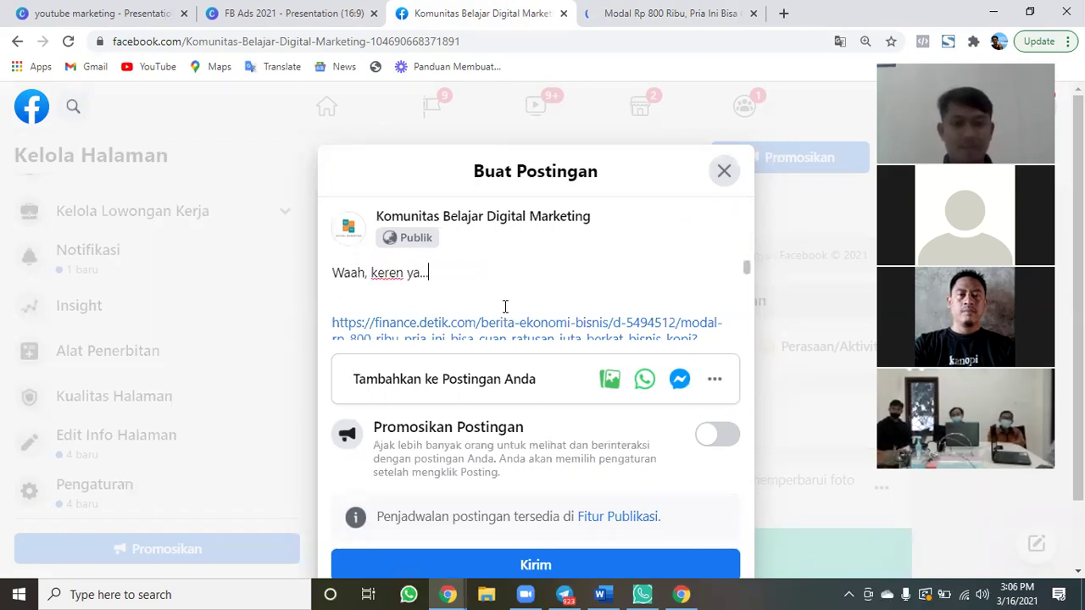
pyautogui.press('Down')
pyautogui.write('8')
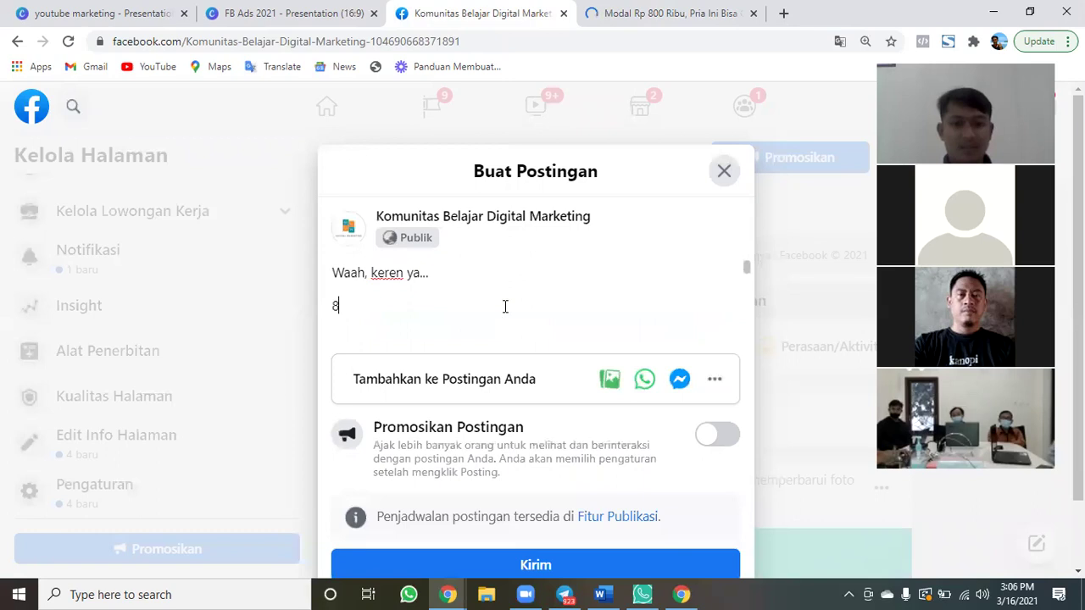
pyautogui.write('00 ribu bi')
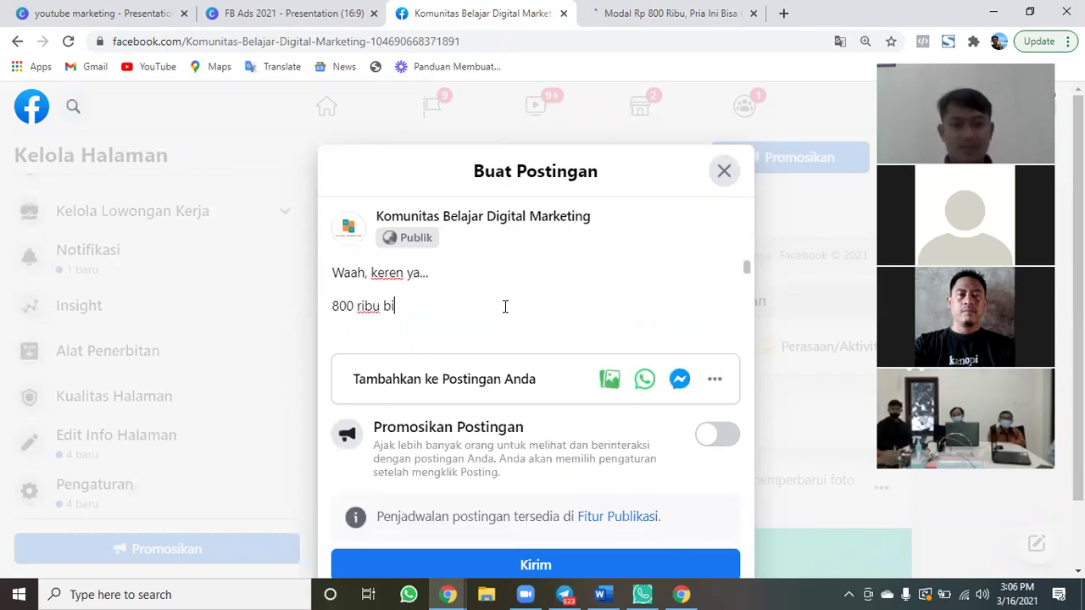
pyautogui.write('sa menghasilkan ratusa')
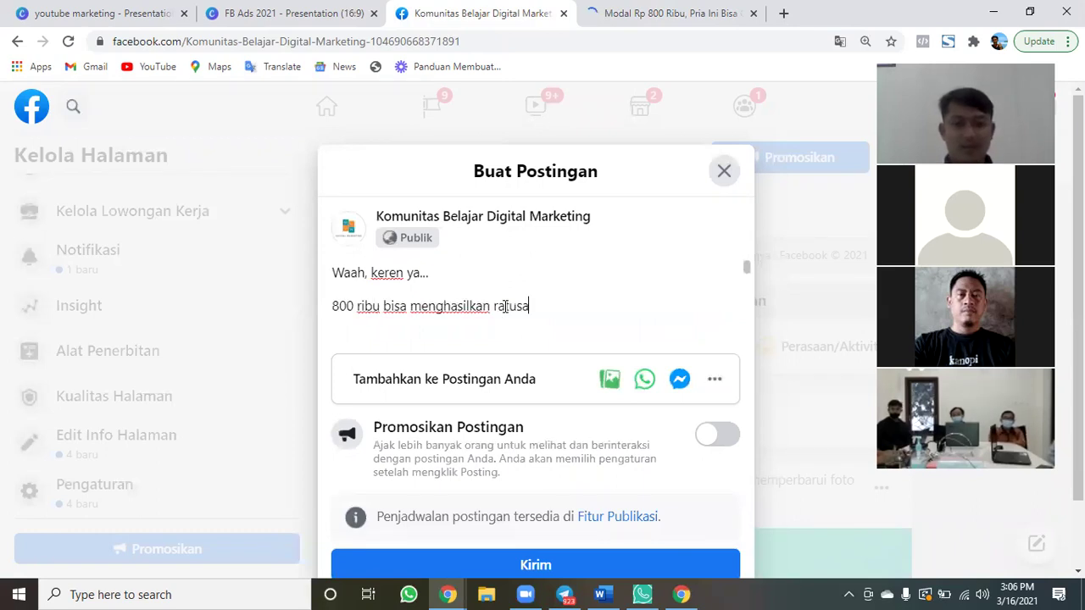
pyautogui.write('n juta...')
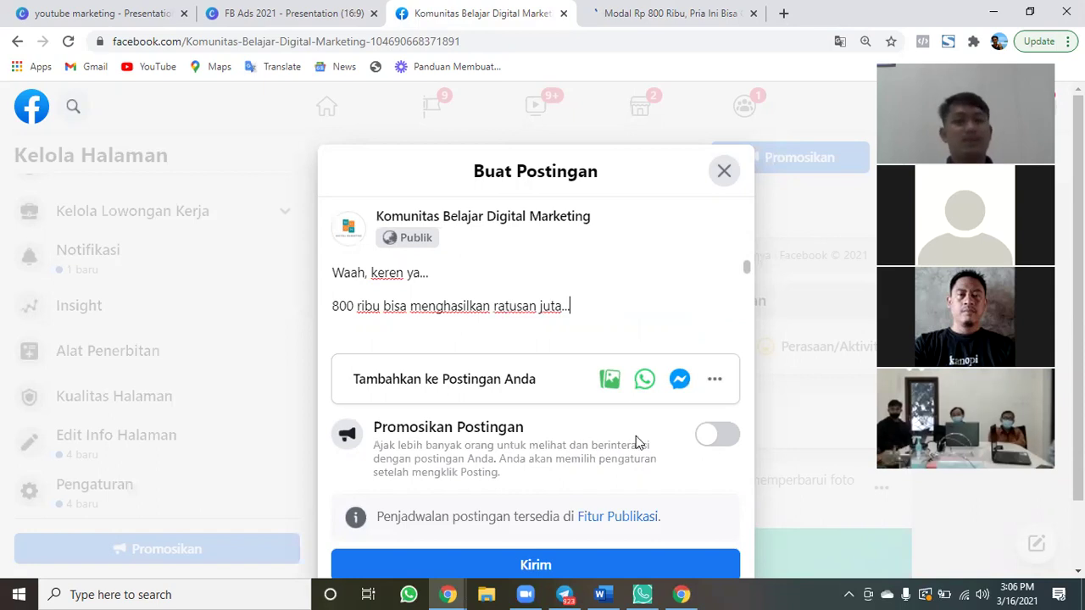
pyautogui.scroll(-1, 565, 497)
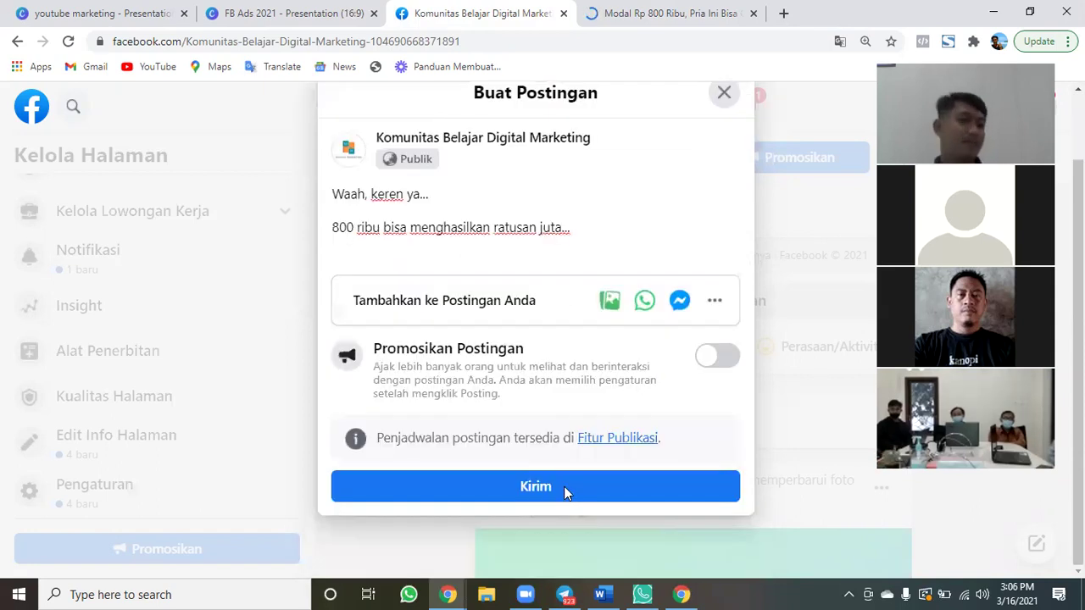
pyautogui.click(563, 486)
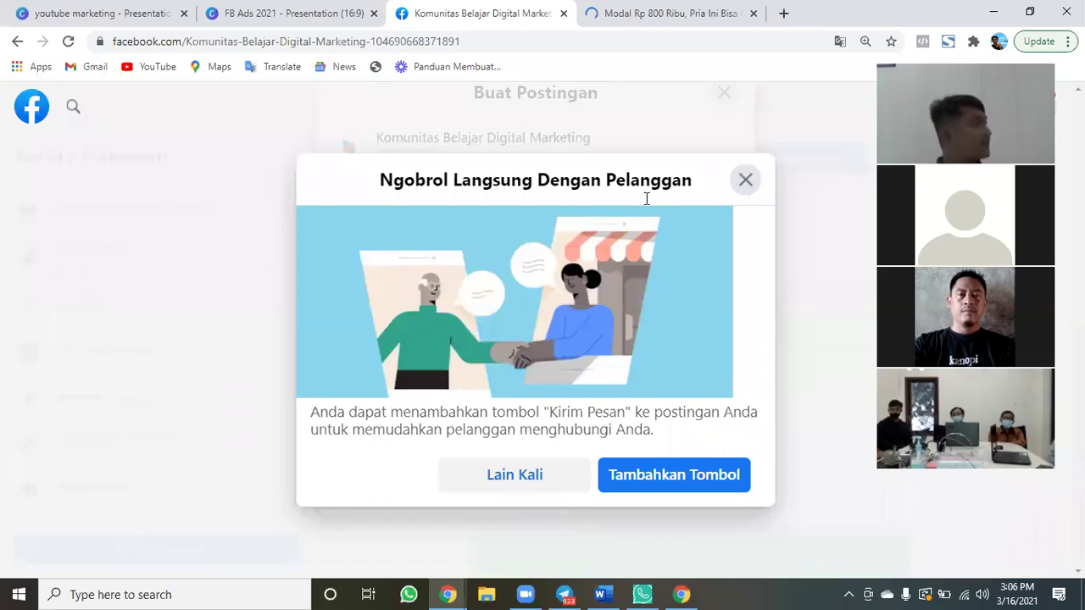
# Dismiss the 'Ngobrol Langsung Dengan Pelanggan' popup and scroll down to the new post.
pyautogui.press('Escape')
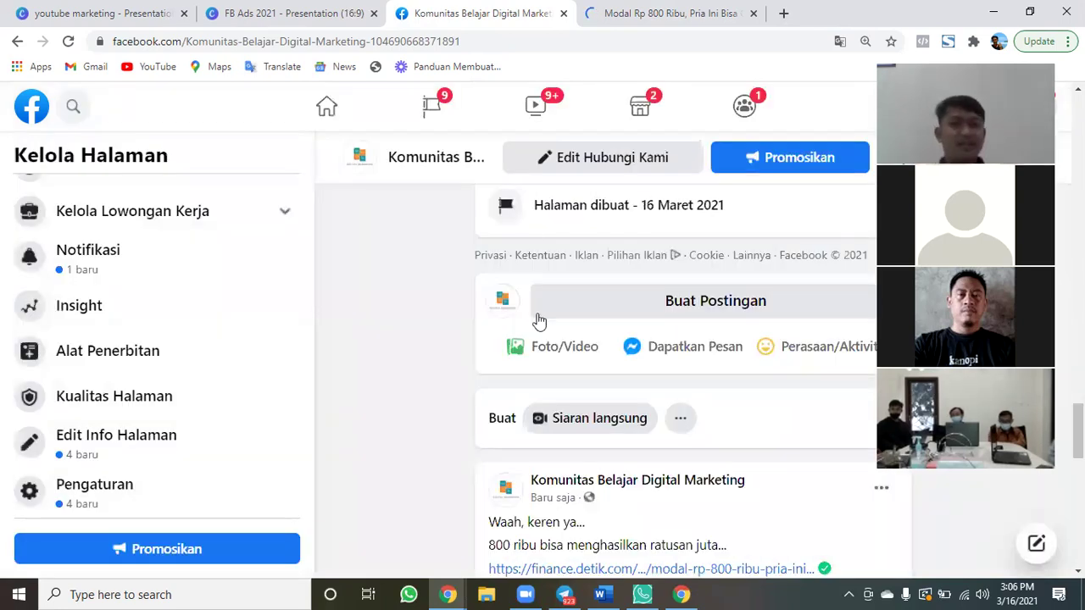
pyautogui.scroll(-1, 472, 434)
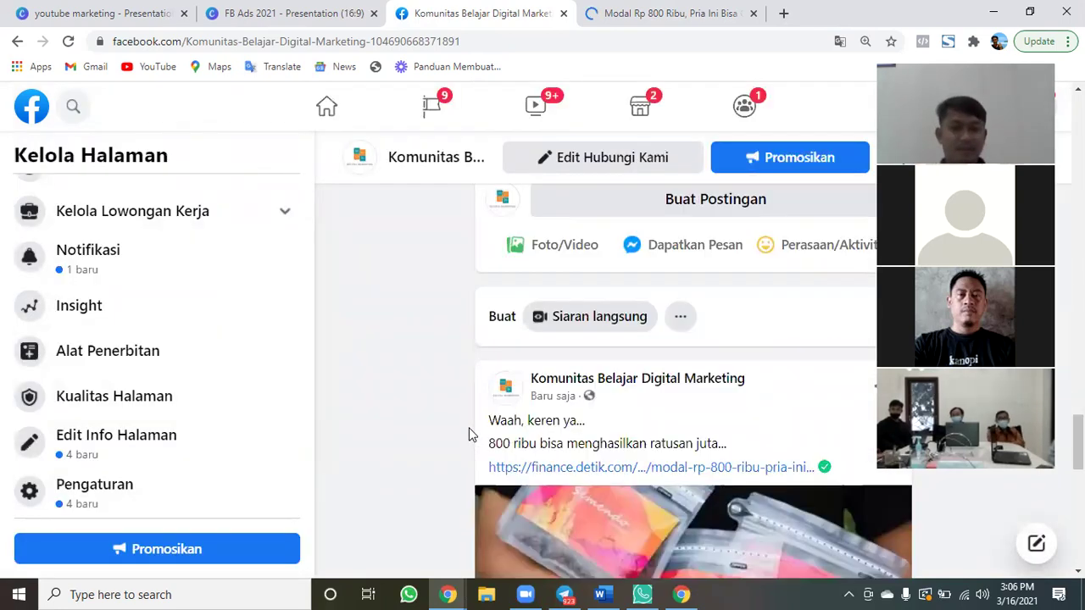
pyautogui.scroll(-4, 758, 458)
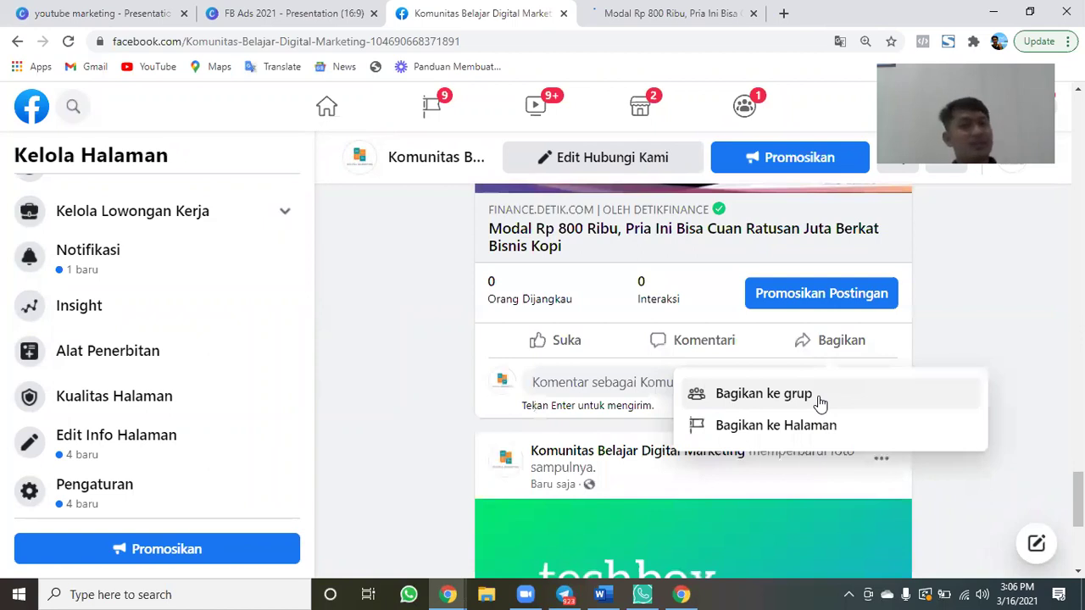
pyautogui.click(859, 354)
pyautogui.click(859, 354)
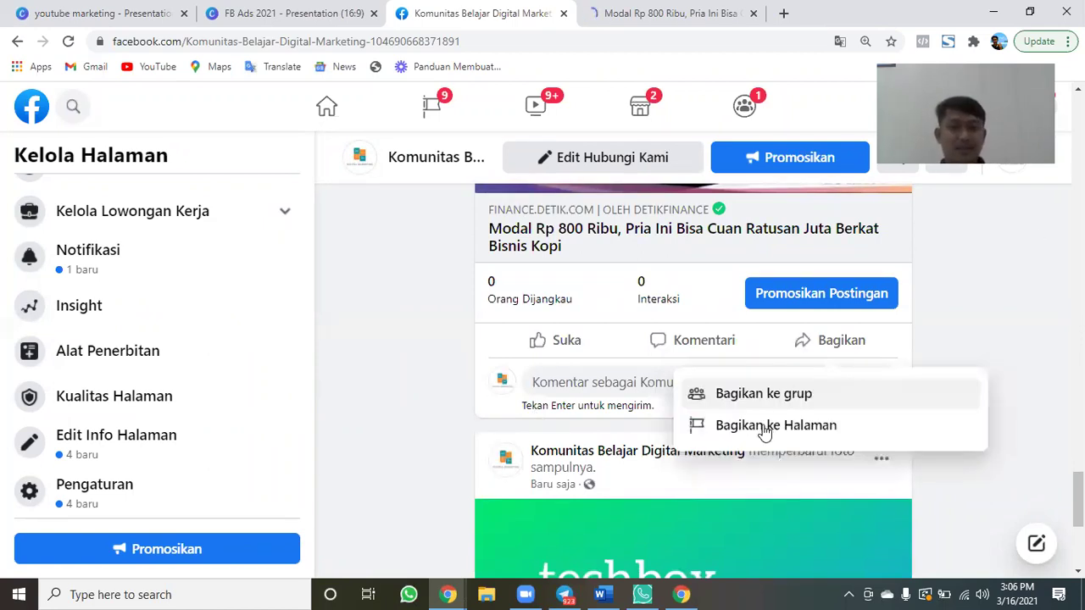
pyautogui.click(765, 425)
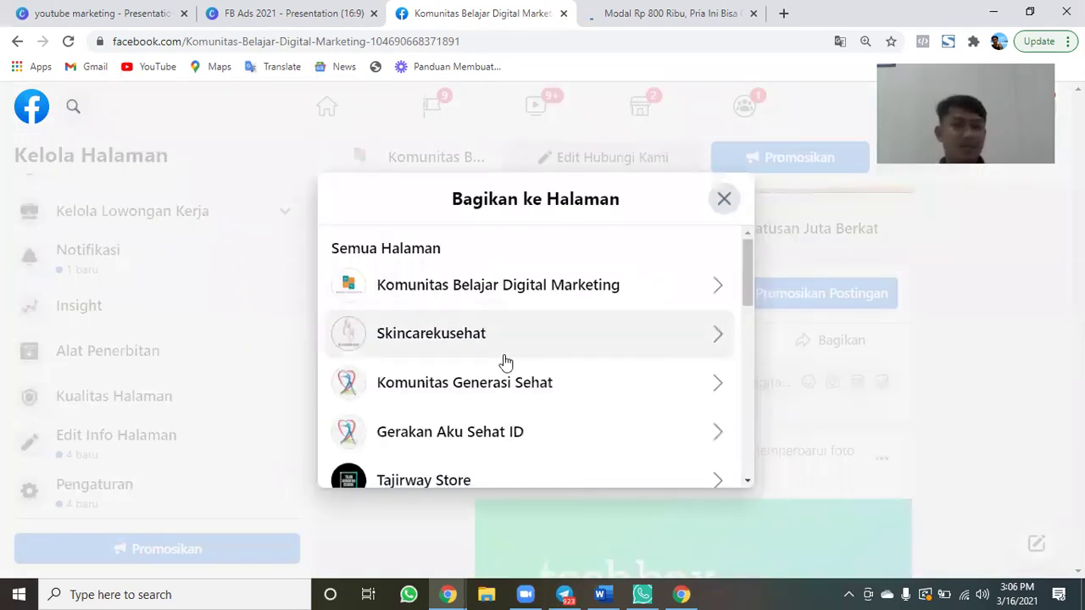
pyautogui.scroll(-2, 505, 363)
pyautogui.scroll(-3, 505, 362)
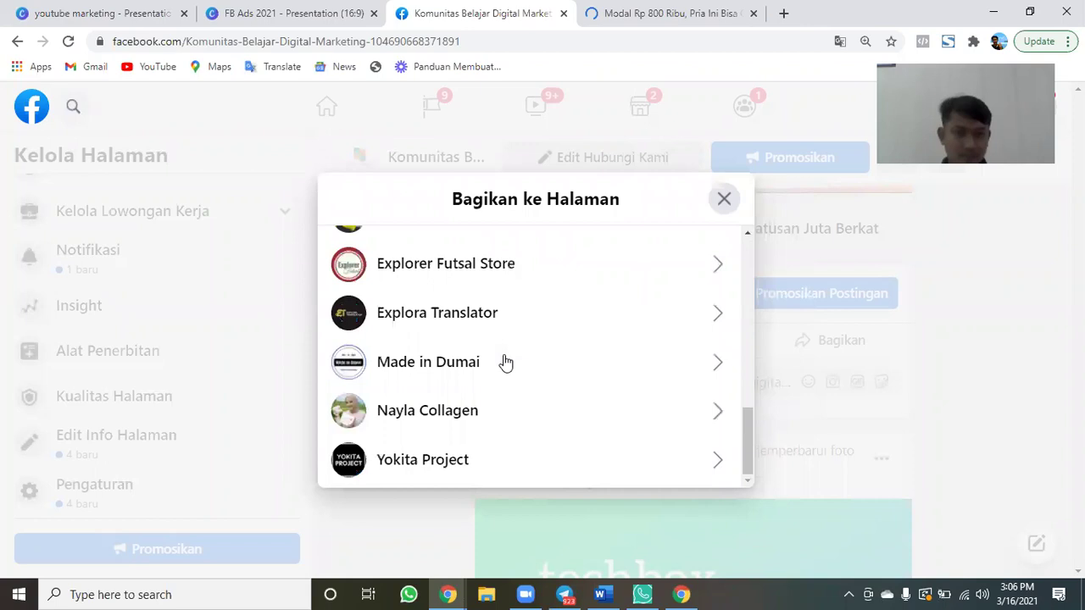
pyautogui.scroll(6, 503, 364)
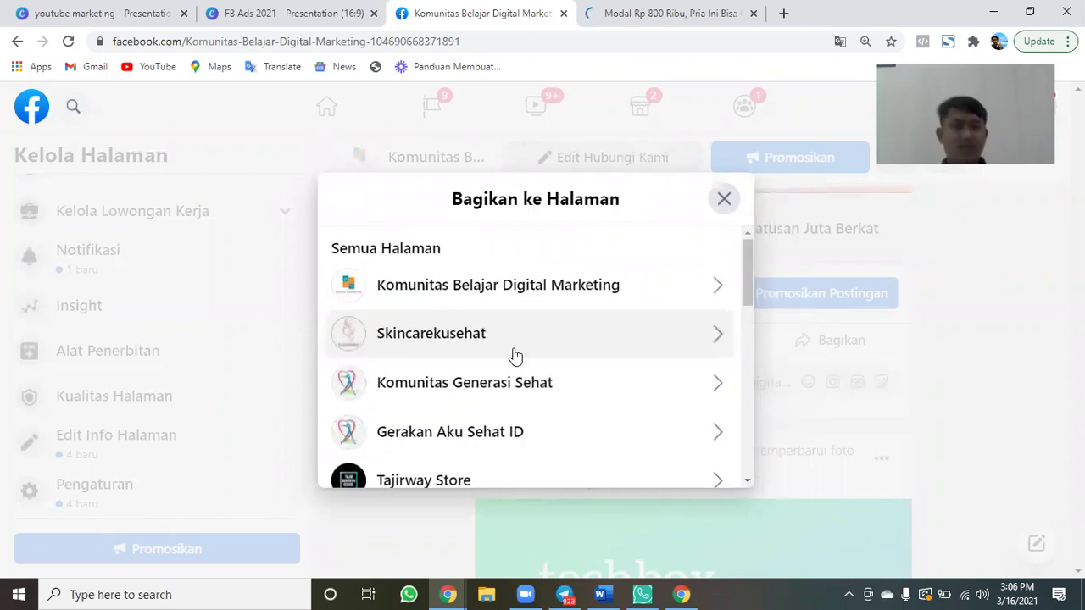
pyautogui.scroll(-2, 709, 222)
pyautogui.scroll(-1, 966, 373)
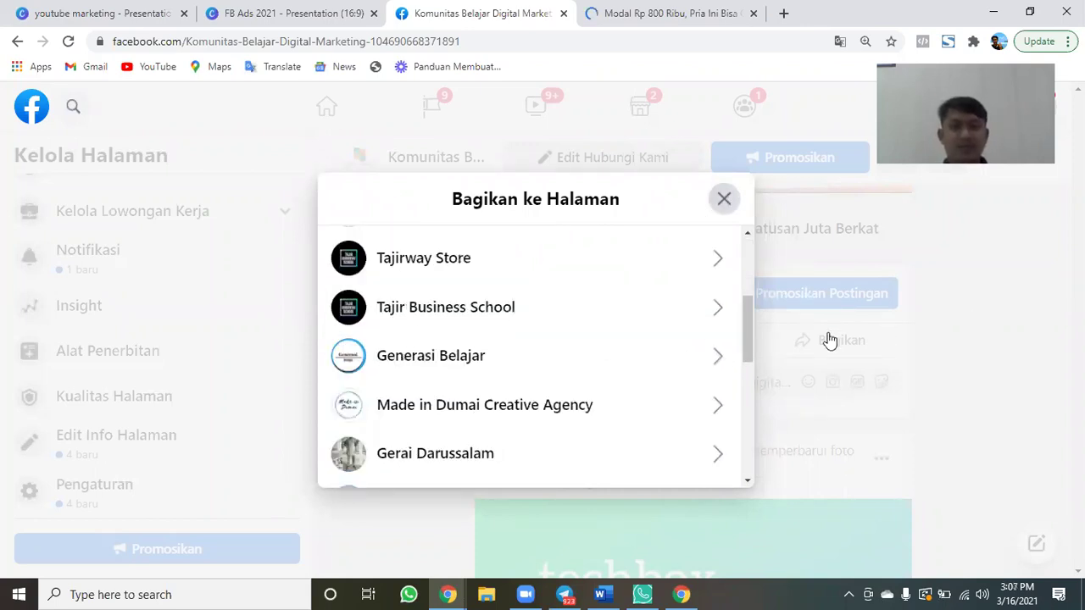
pyautogui.click(829, 339)
pyautogui.click(828, 339)
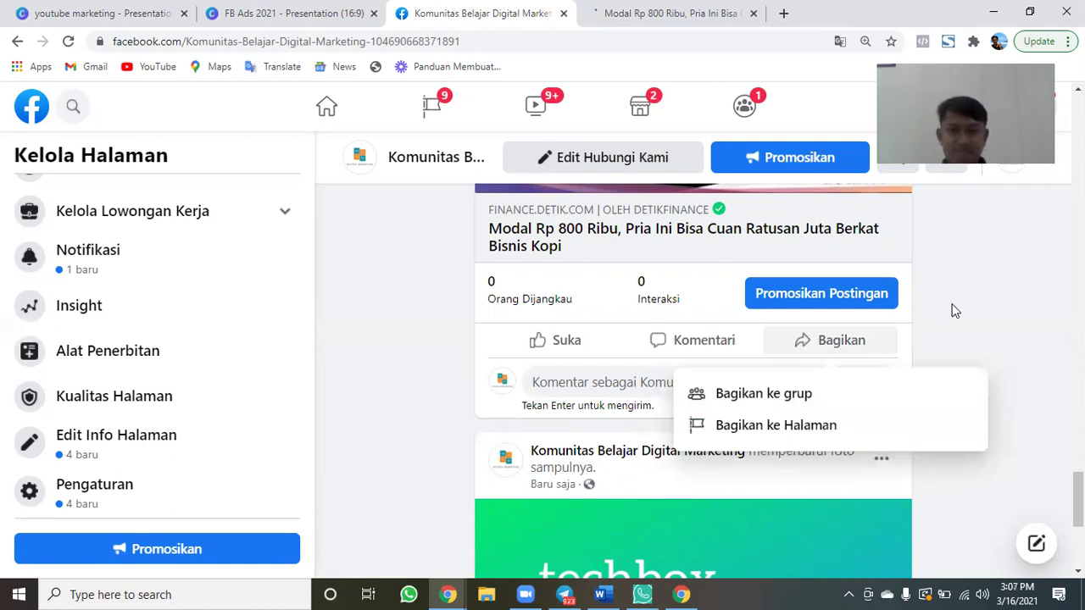
pyautogui.click(810, 349)
pyautogui.click(809, 348)
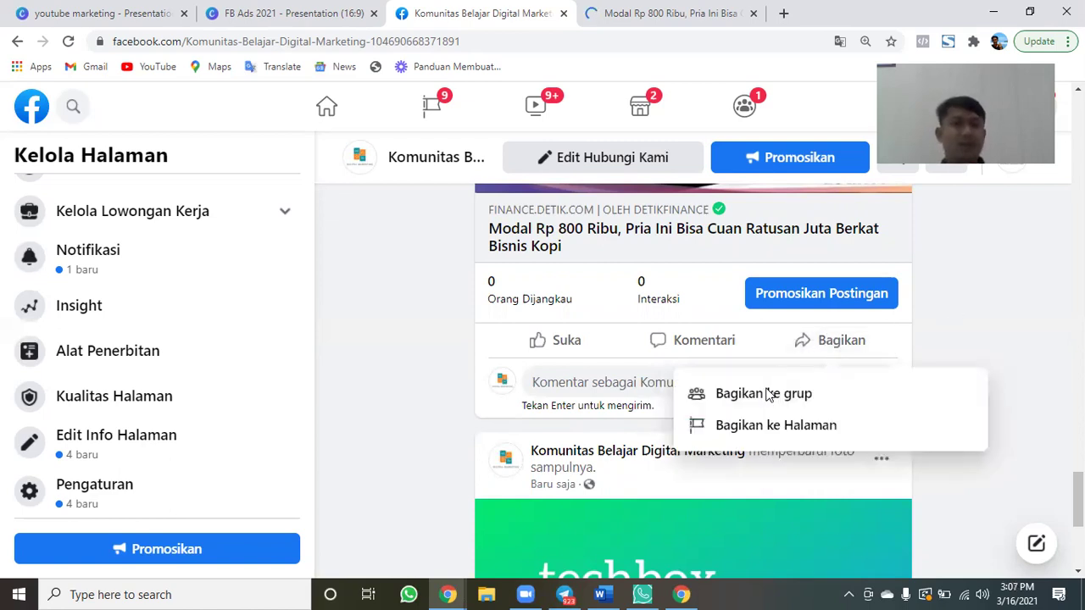
pyautogui.click(767, 394)
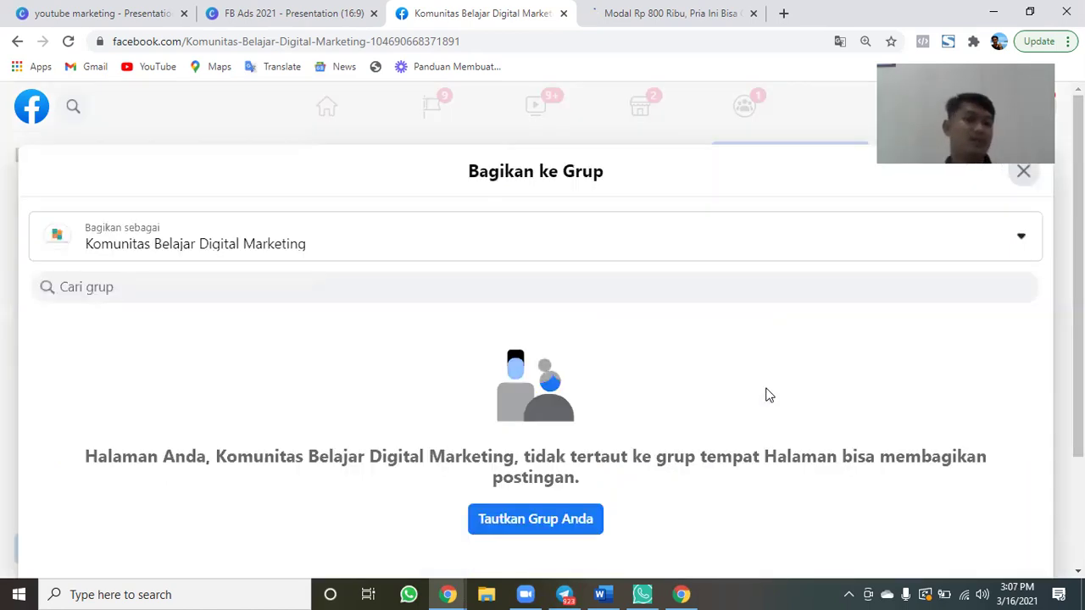
pyautogui.click(697, 245)
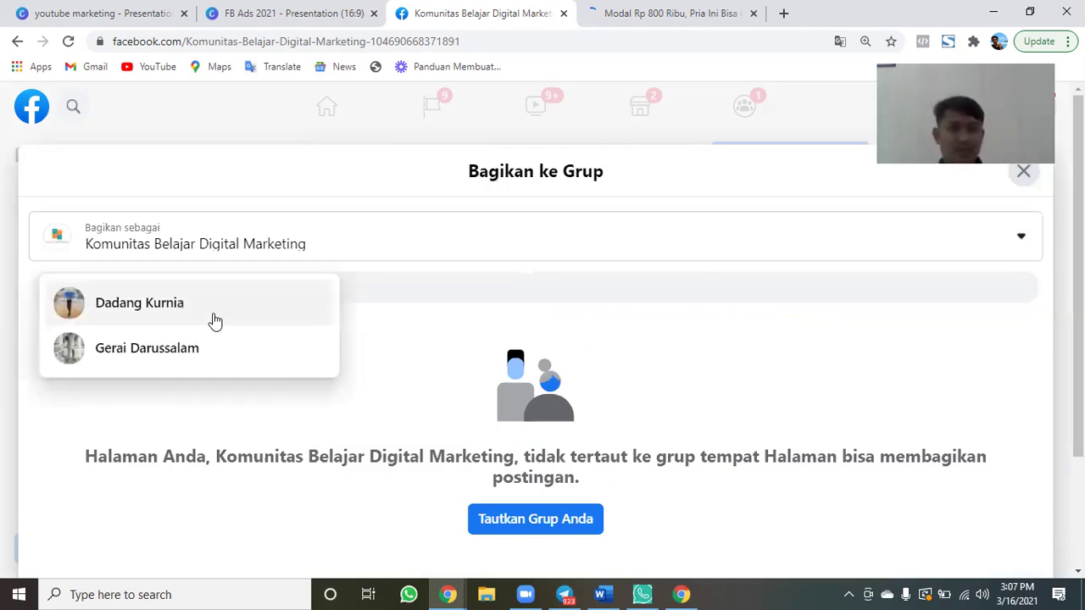
pyautogui.click(1022, 172)
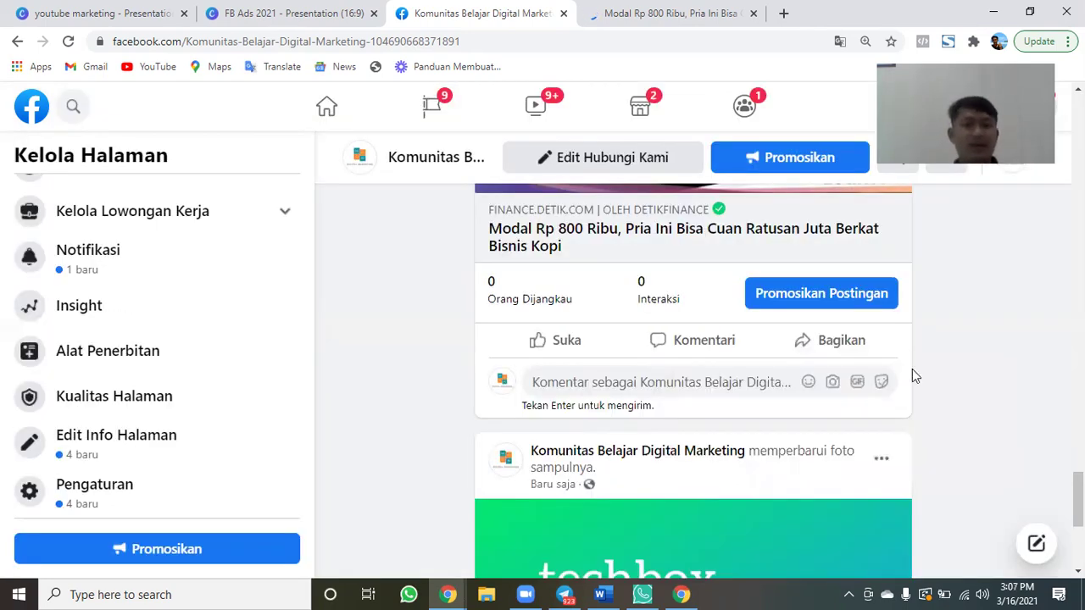
# Look over the page, then close the 'Modal Rp 800 Ribu' detik article tab.
pyautogui.scroll(-4, 913, 375)
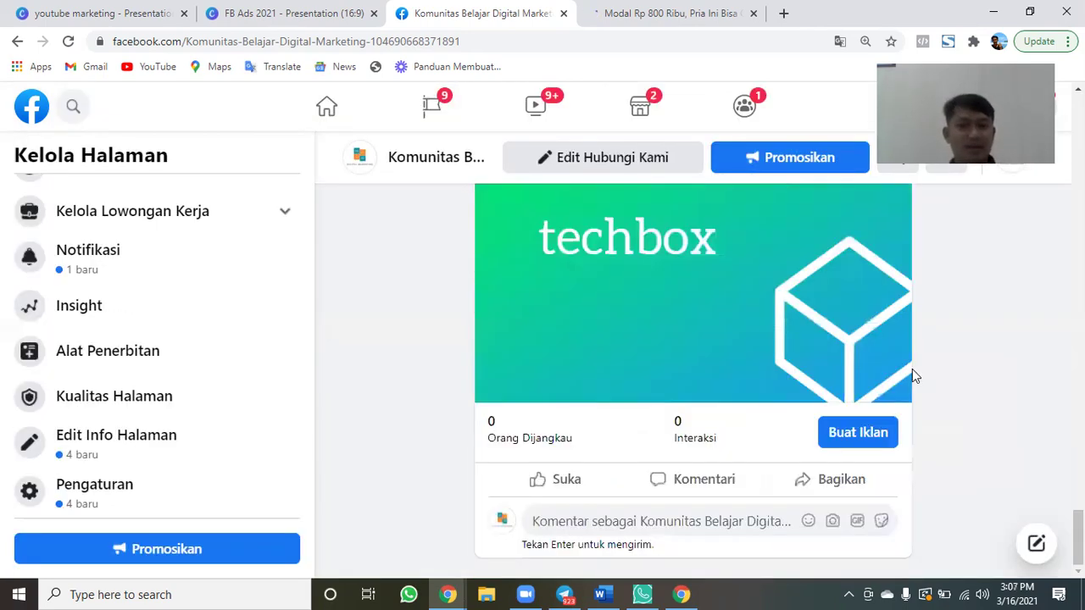
pyautogui.scroll(15, 914, 375)
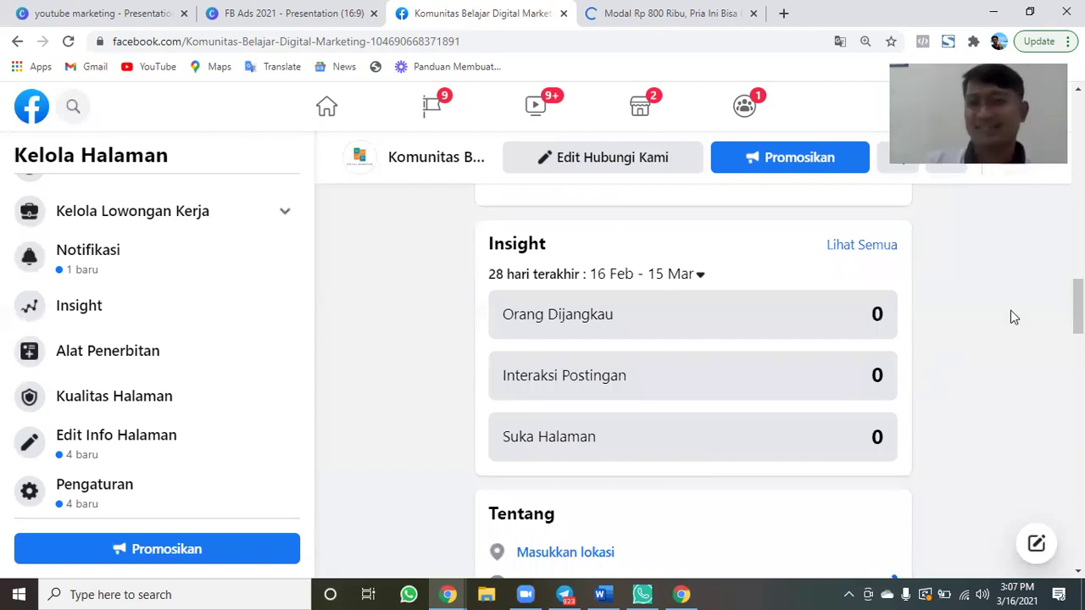
pyautogui.scroll(-5, 1014, 317)
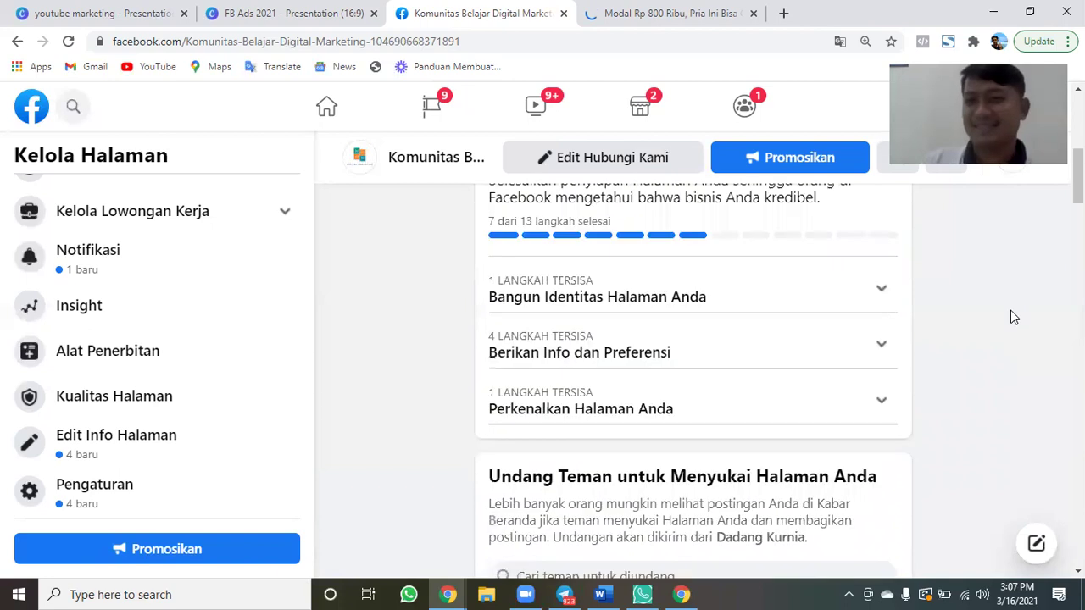
pyautogui.scroll(-5, 1013, 317)
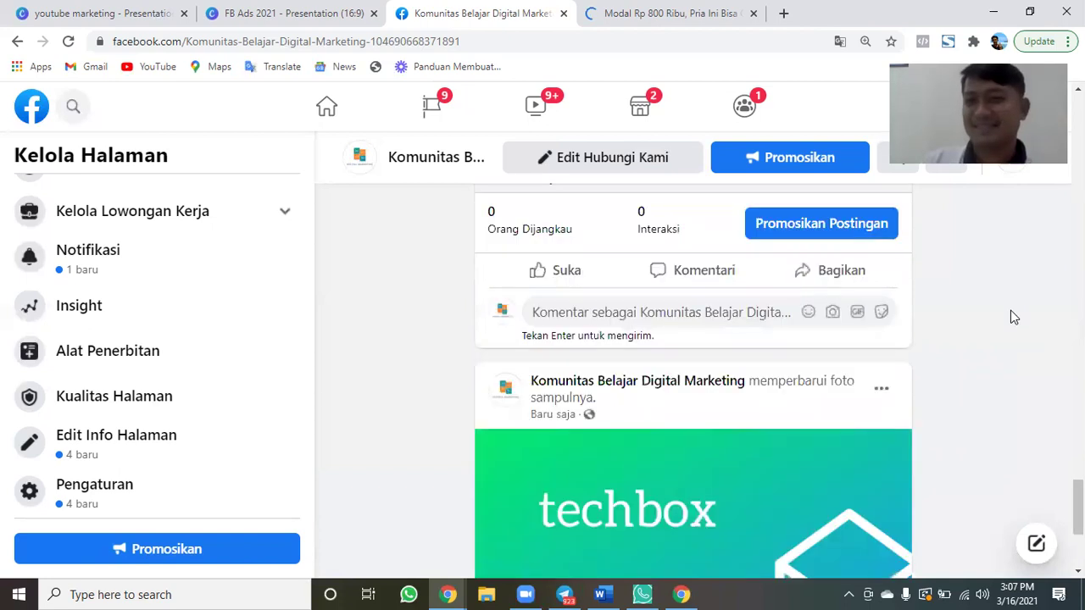
pyautogui.scroll(-5, 1014, 317)
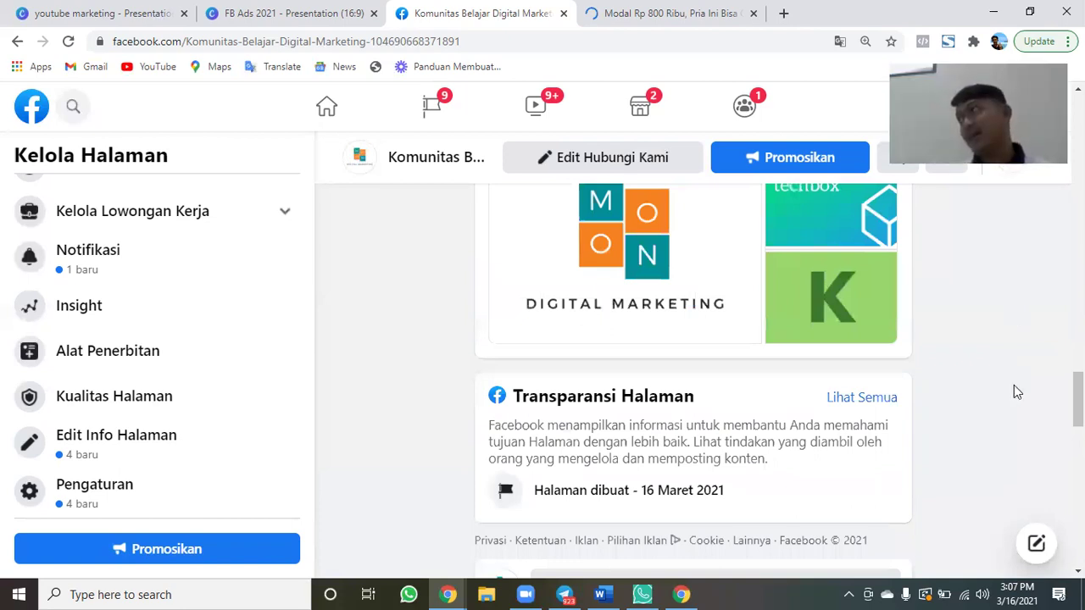
pyautogui.scroll(5, 1017, 391)
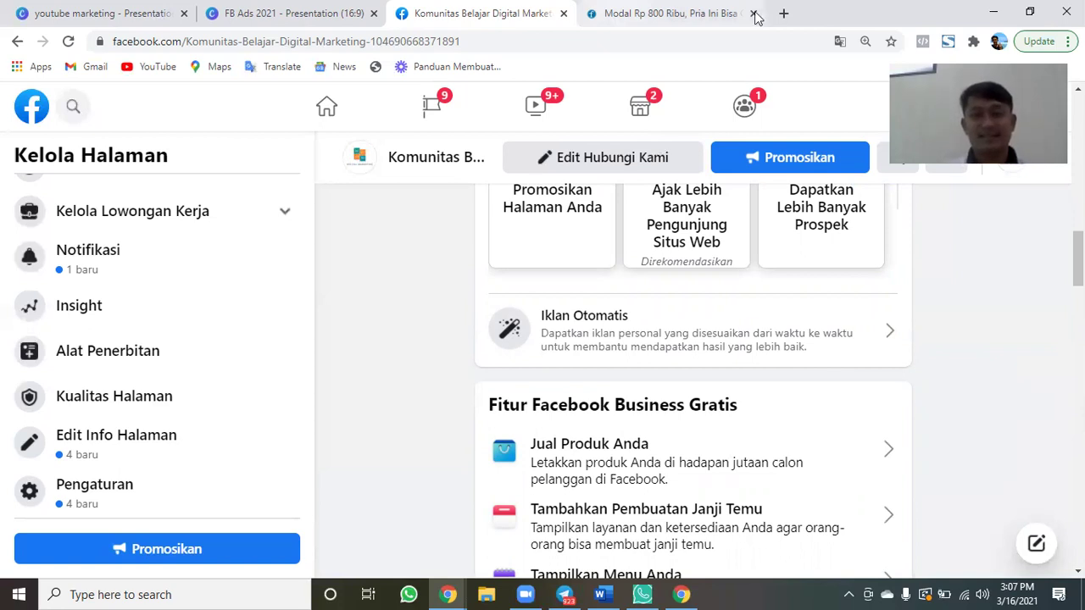
pyautogui.click(755, 15)
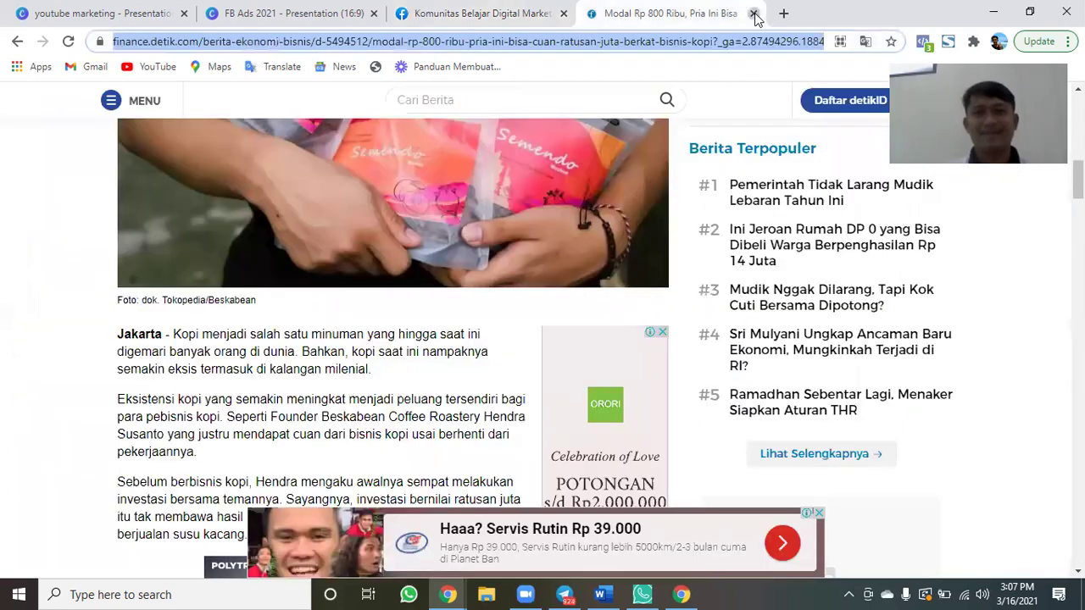
pyautogui.click(755, 14)
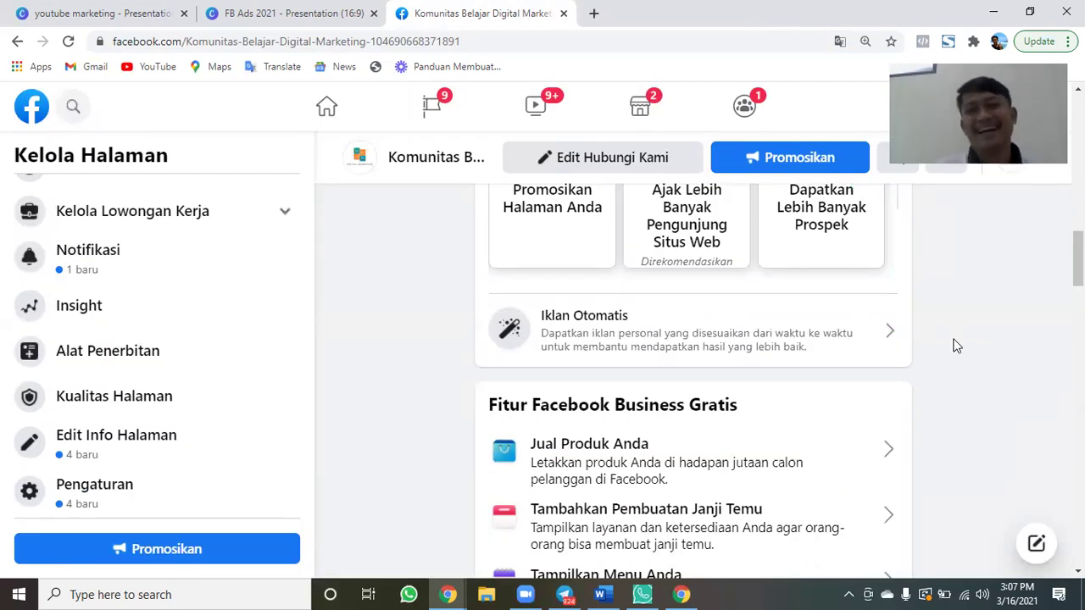
pyautogui.scroll(5, 956, 345)
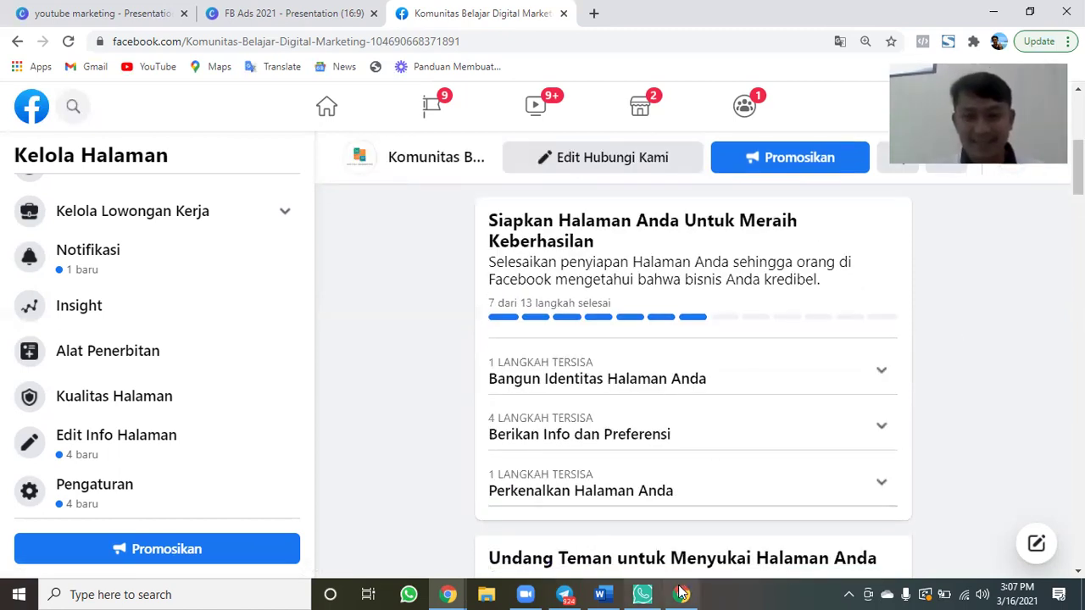
# Bring SENDER.ID's WhatsApp Web window forward and retry its connection to the phone.
pyautogui.click(643, 593)
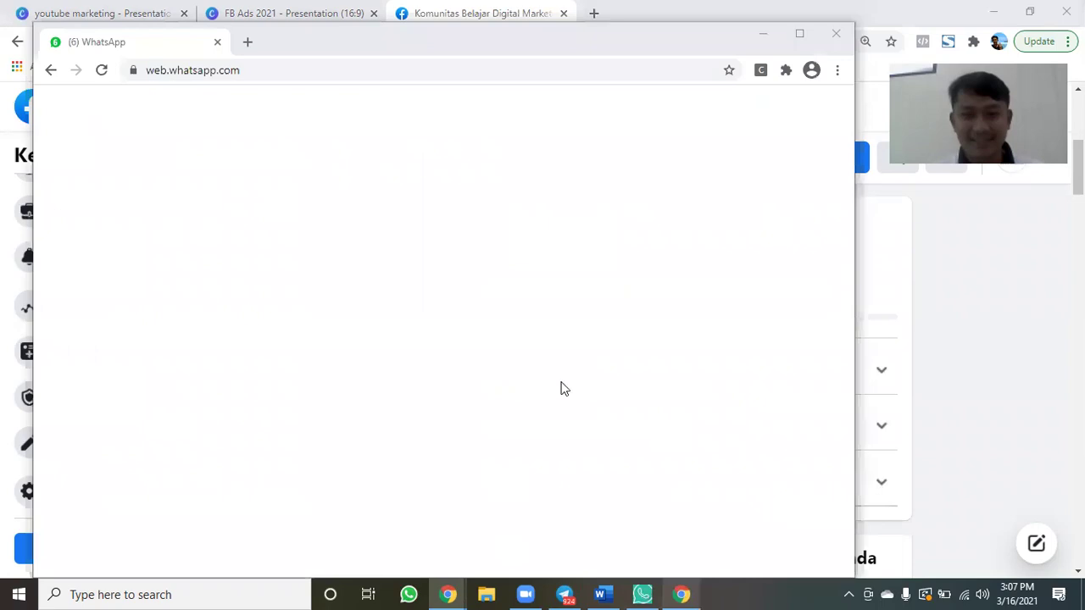
pyautogui.scroll(-1, 239, 353)
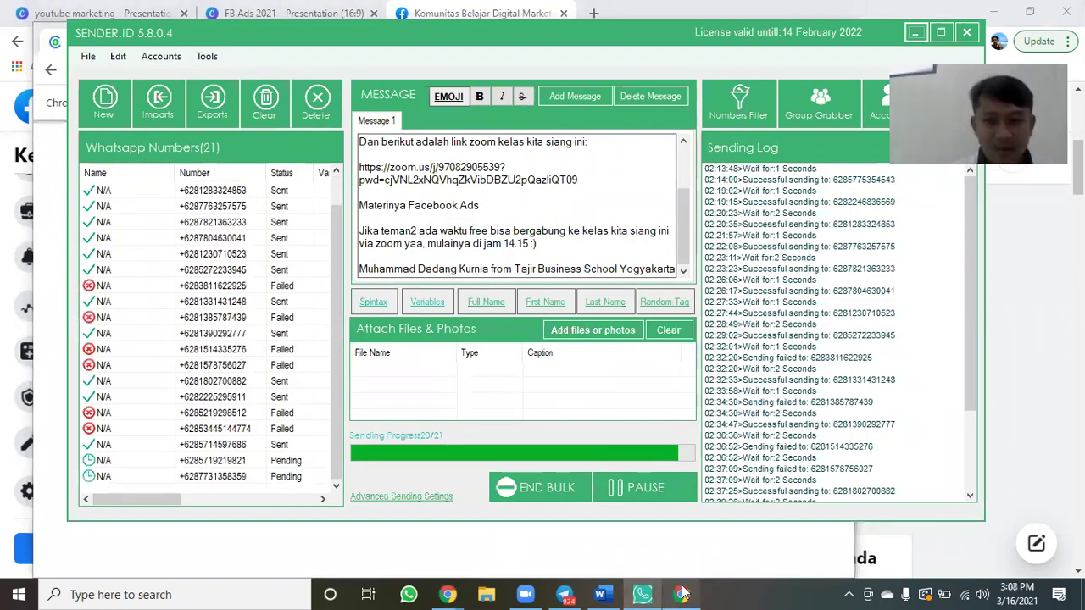
pyautogui.moveTo(680, 593)
pyautogui.click(729, 428)
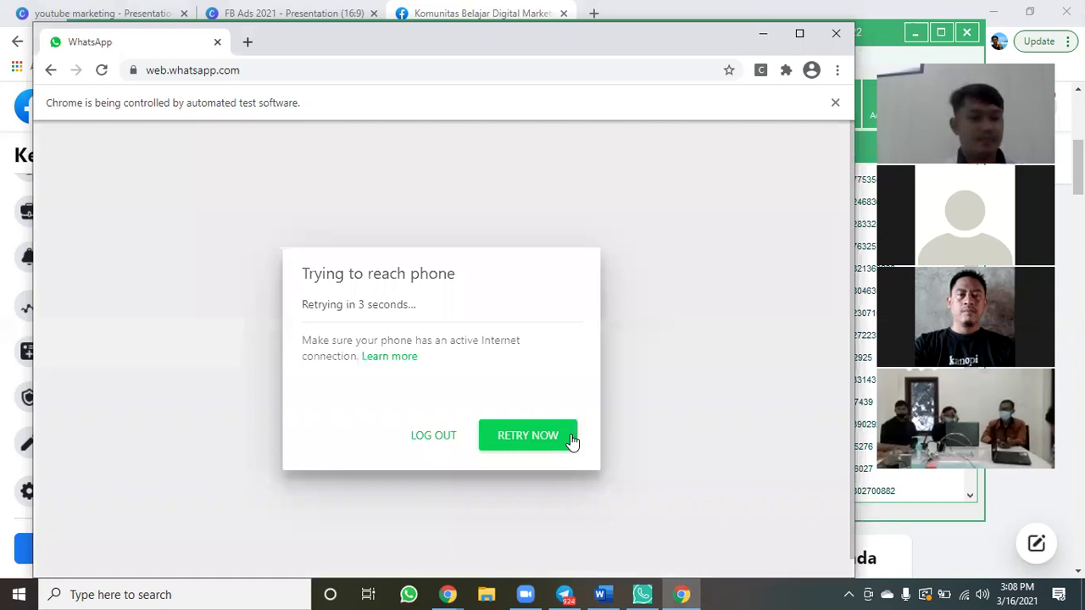
pyautogui.click(570, 441)
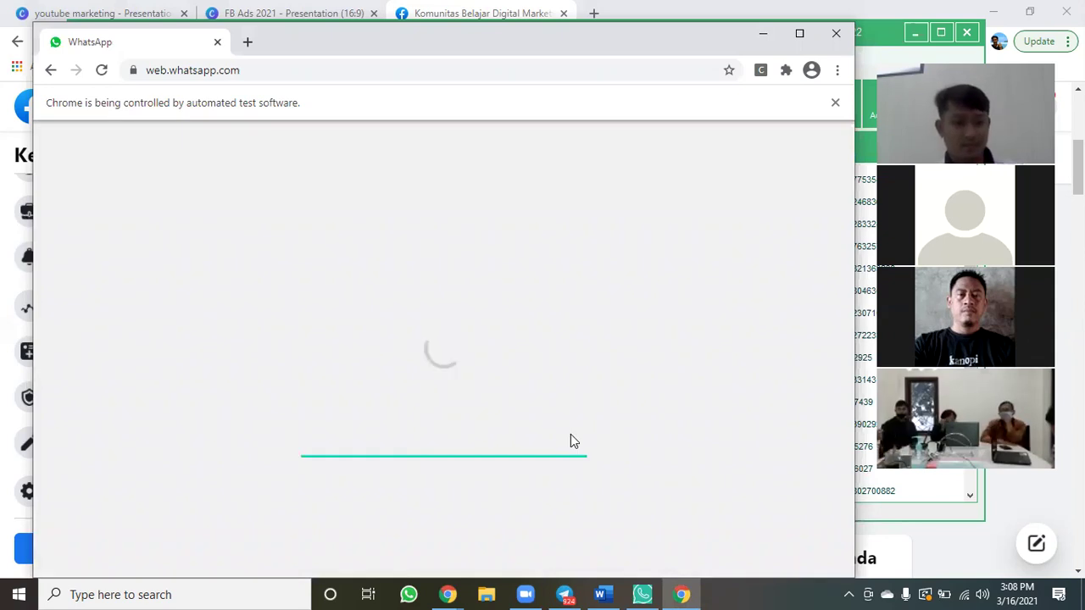
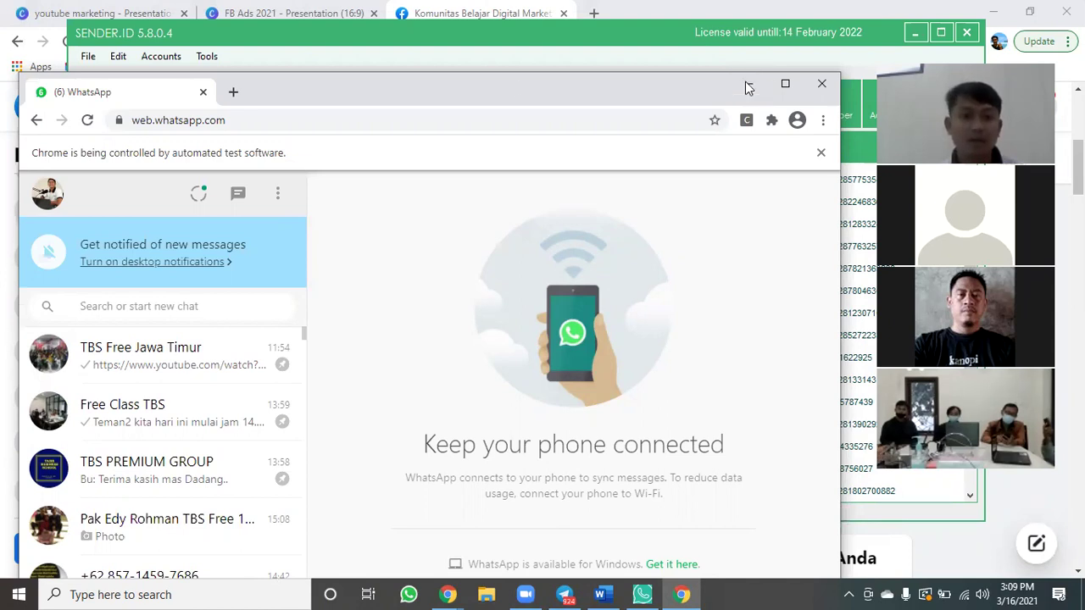
# Open the class member's four-photo mukena album in WhatsApp Web, then bring the bulk sender window forward.
pyautogui.click(748, 85)
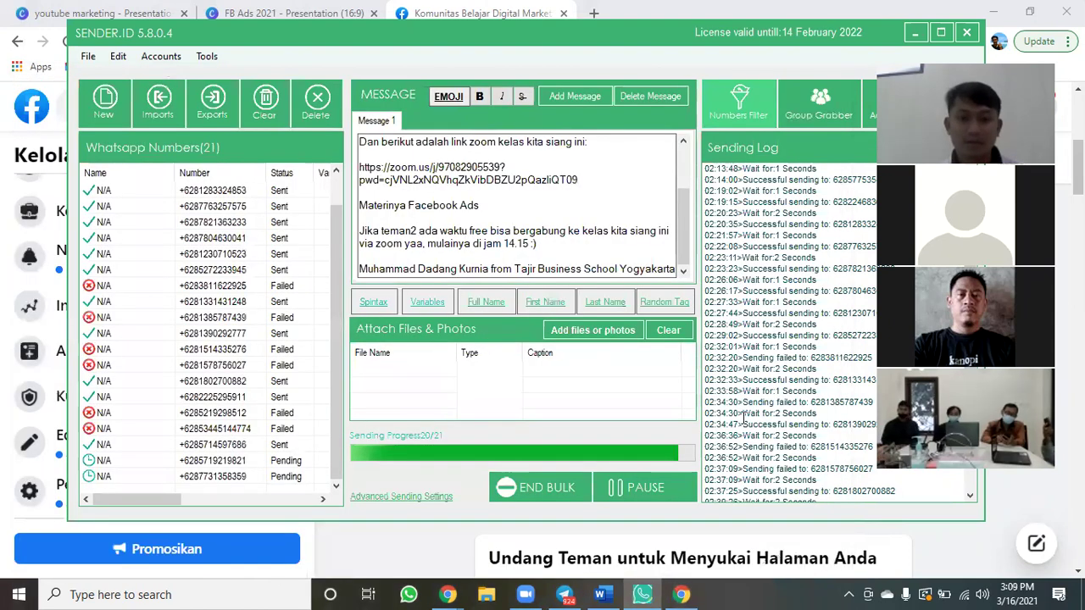
pyautogui.moveTo(641, 594)
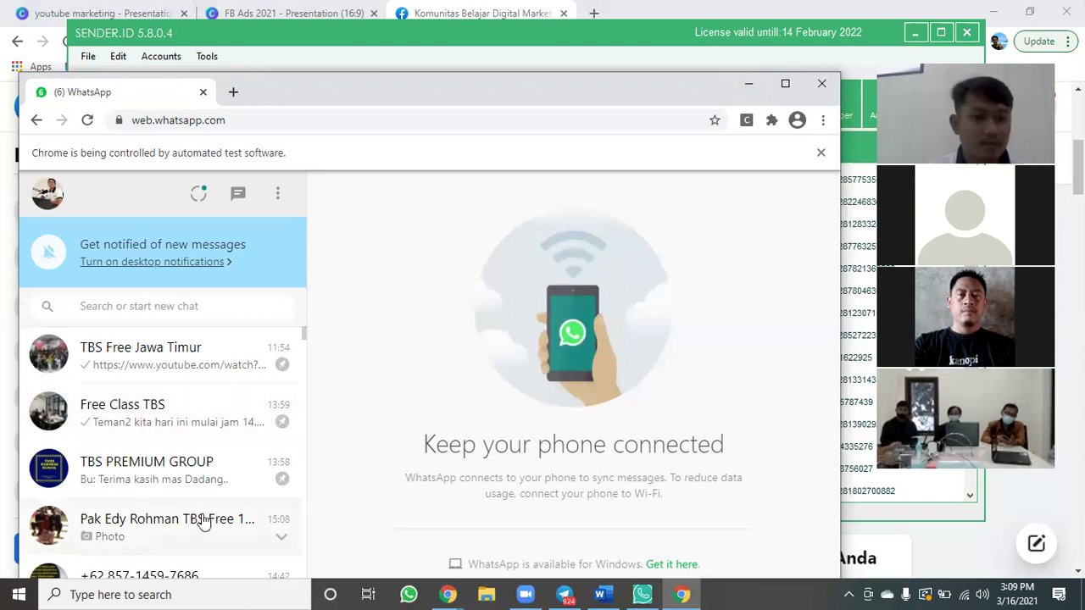
pyautogui.click(200, 519)
pyautogui.click(600, 311)
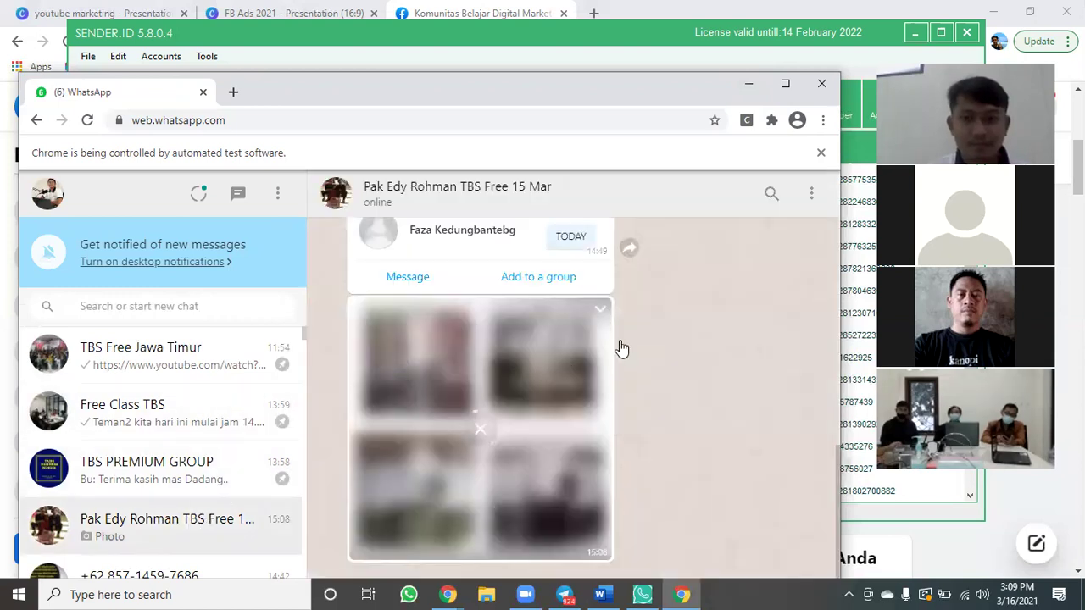
pyautogui.click(459, 392)
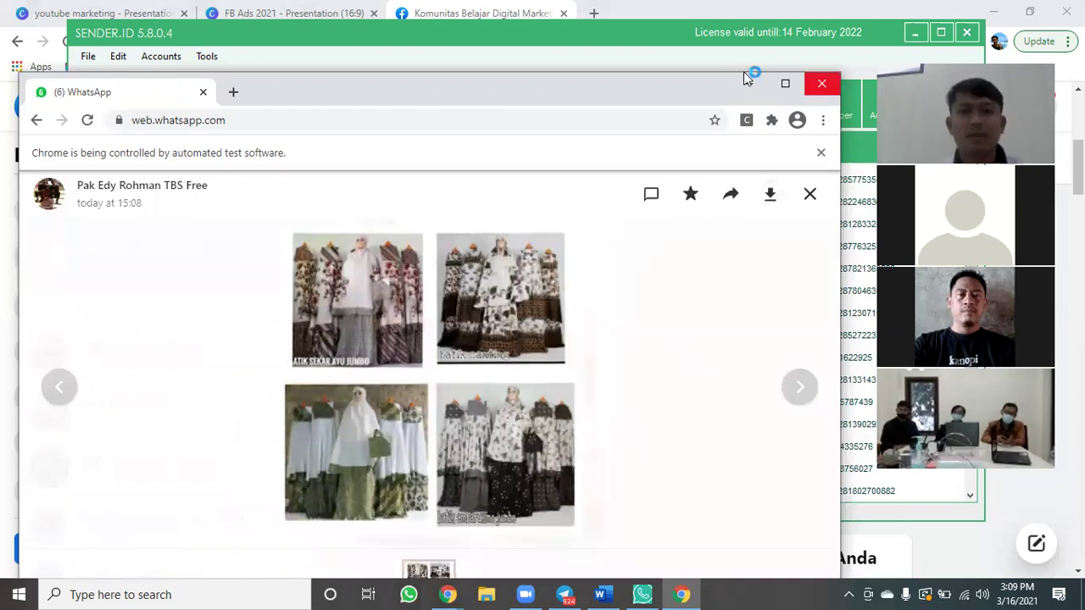
pyautogui.click(873, 42)
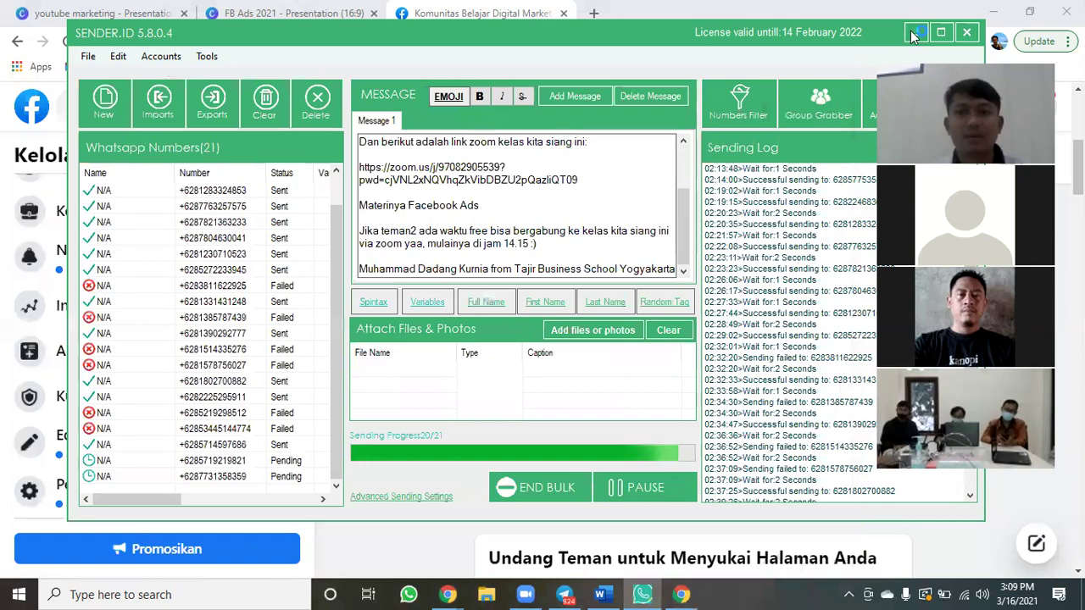
pyautogui.hotkey('alt', 'Tab')
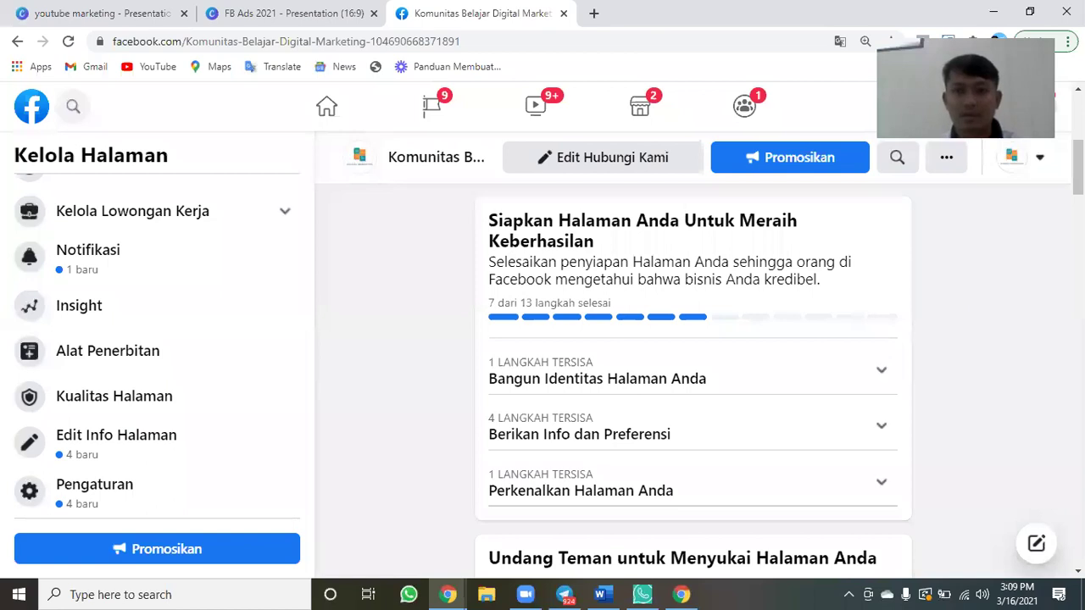
# Download the mukena photos from the WhatsApp image viewer as two image files.
pyautogui.scroll(-6, 693, 356)
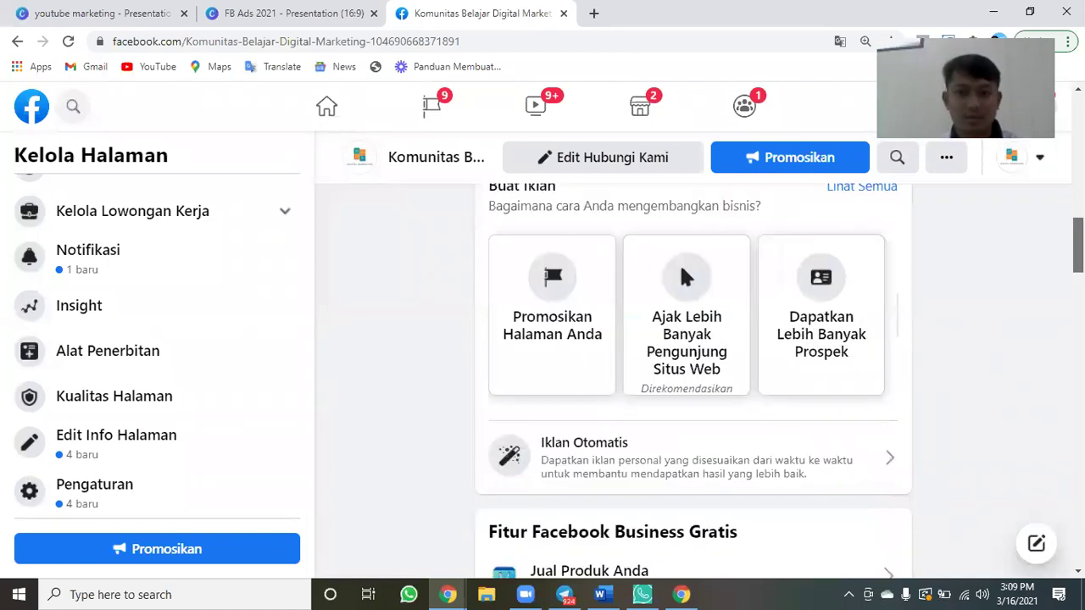
pyautogui.scroll(-5, 693, 356)
pyautogui.scroll(-4, 693, 356)
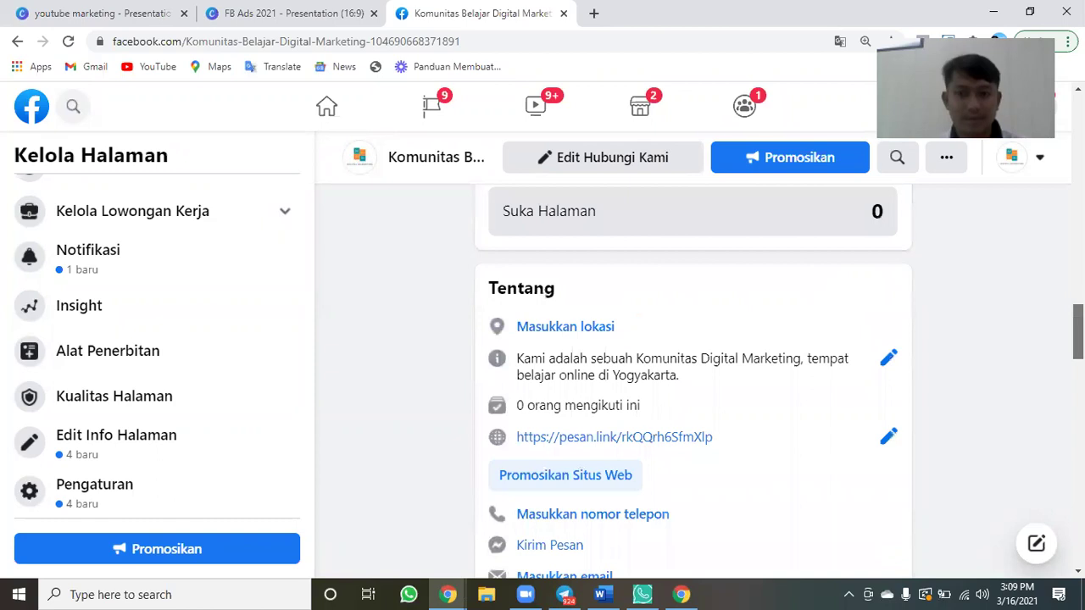
pyautogui.scroll(-3, 694, 356)
pyautogui.scroll(-5, 693, 356)
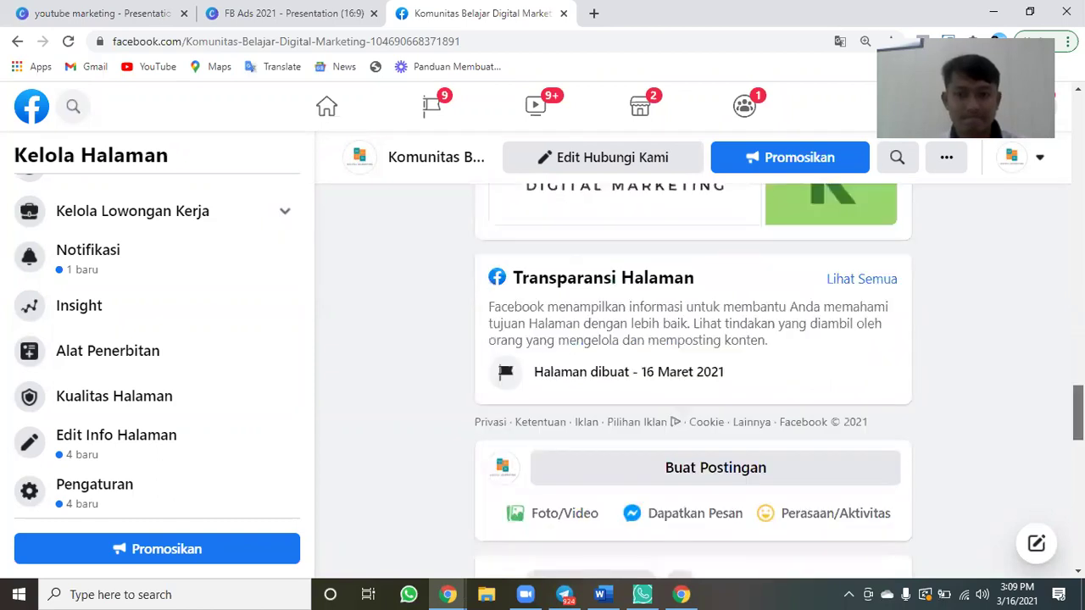
pyautogui.scroll(-2, 693, 373)
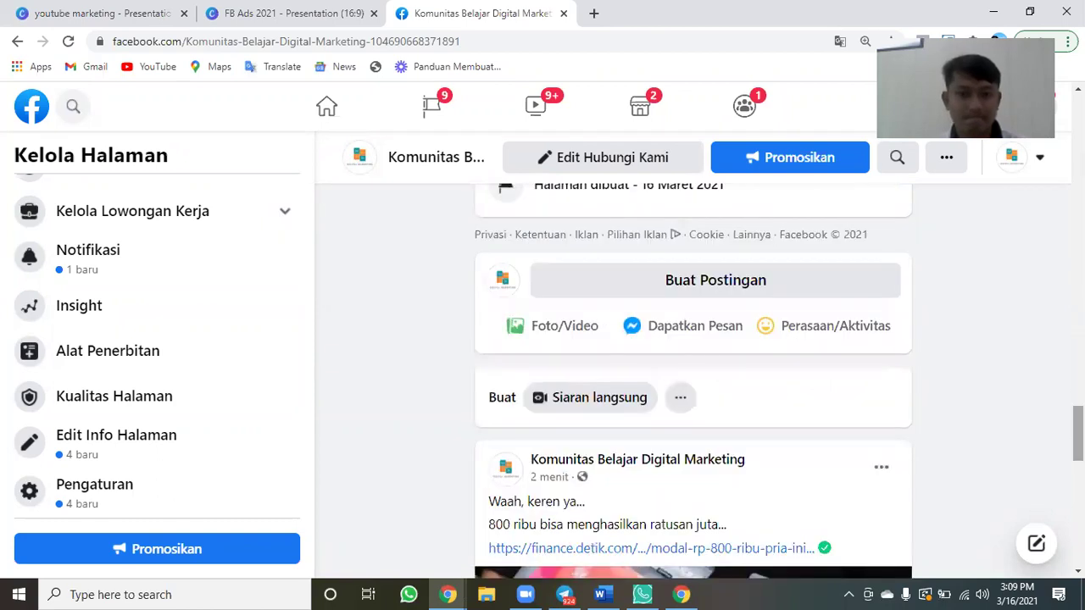
pyautogui.click(643, 593)
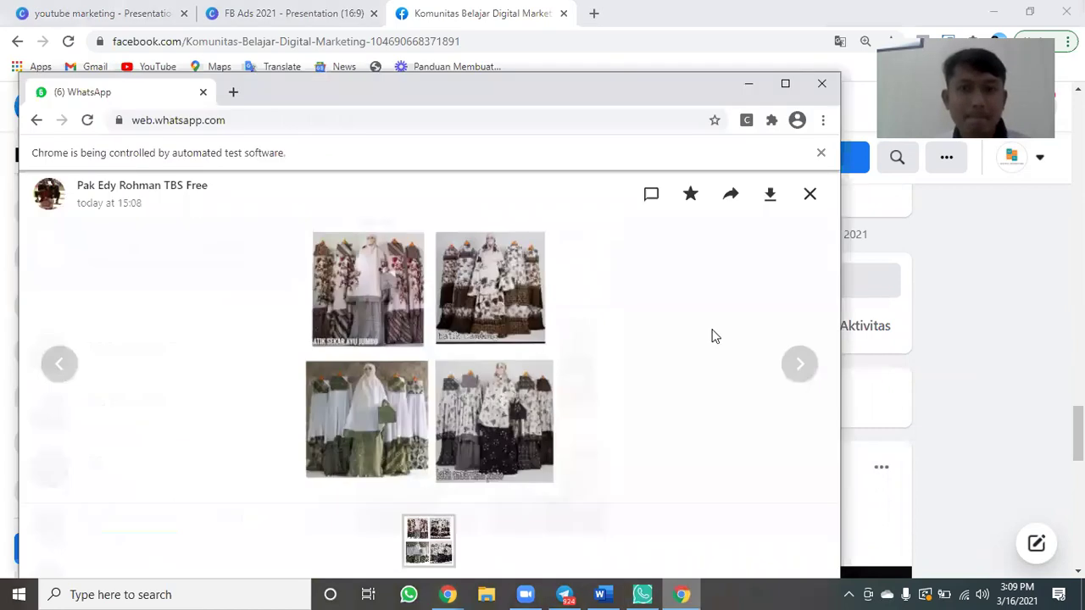
pyautogui.click(770, 195)
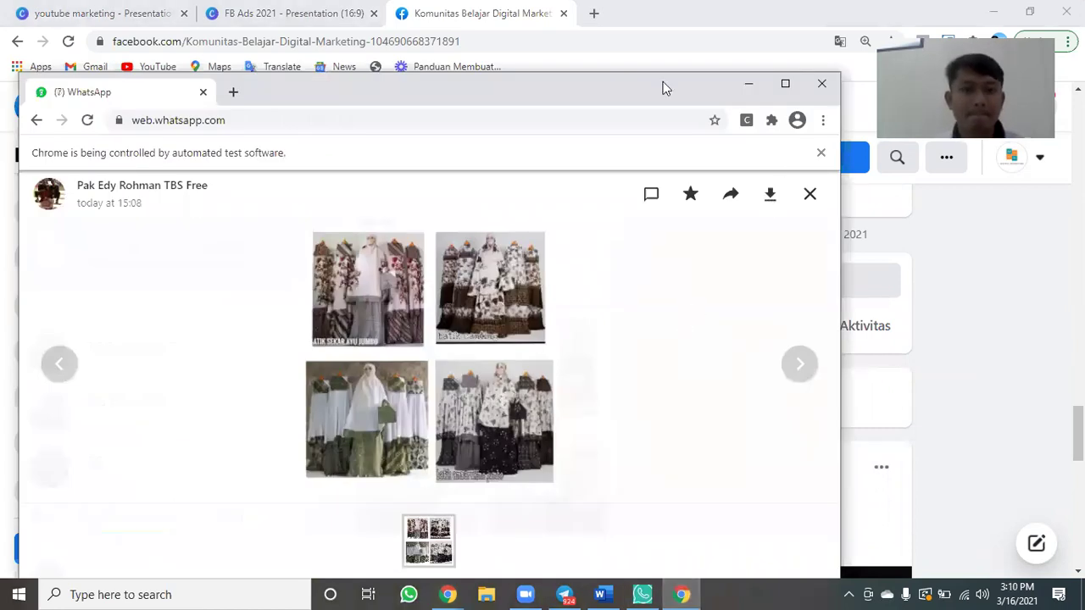
pyautogui.moveTo(662, 81); pyautogui.dragTo(669, 43)
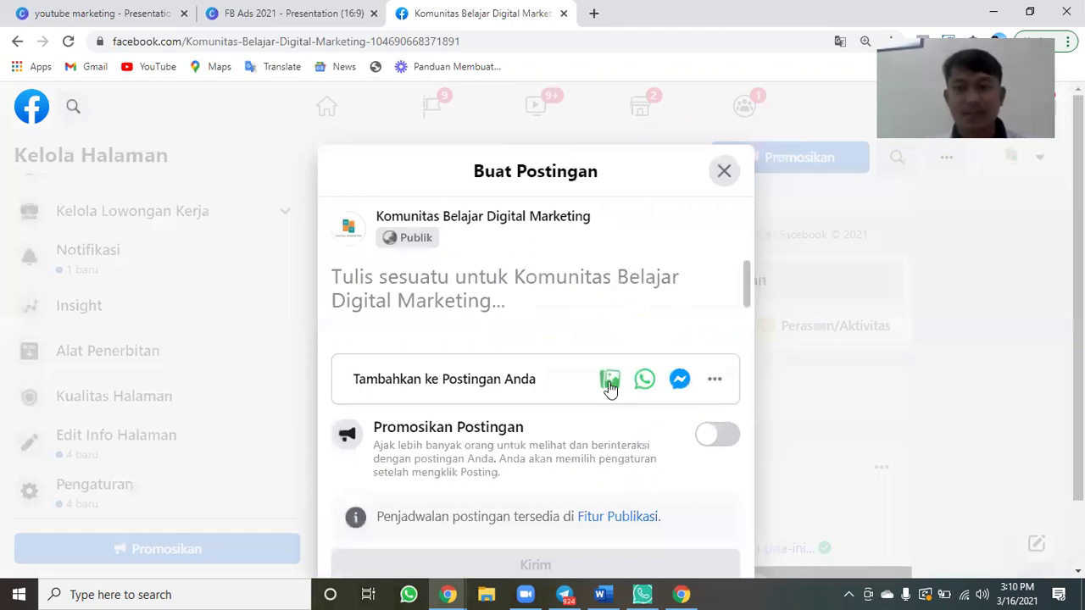
# Attach the downloaded WhatsApp mukena image from Downloads to a new Page post.
pyautogui.click(610, 384)
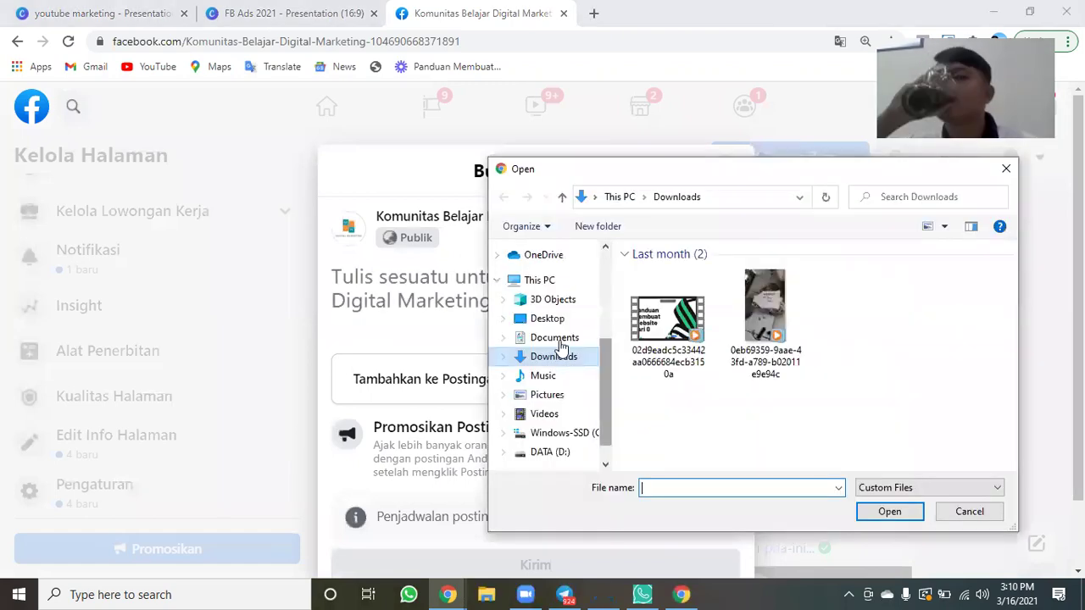
pyautogui.click(558, 356)
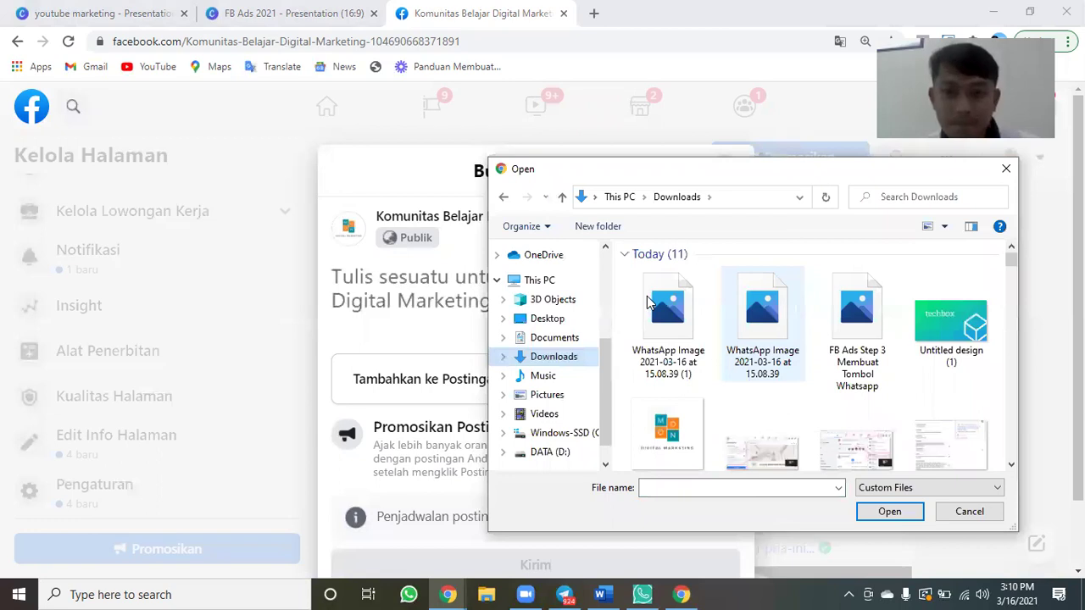
pyautogui.click(650, 303)
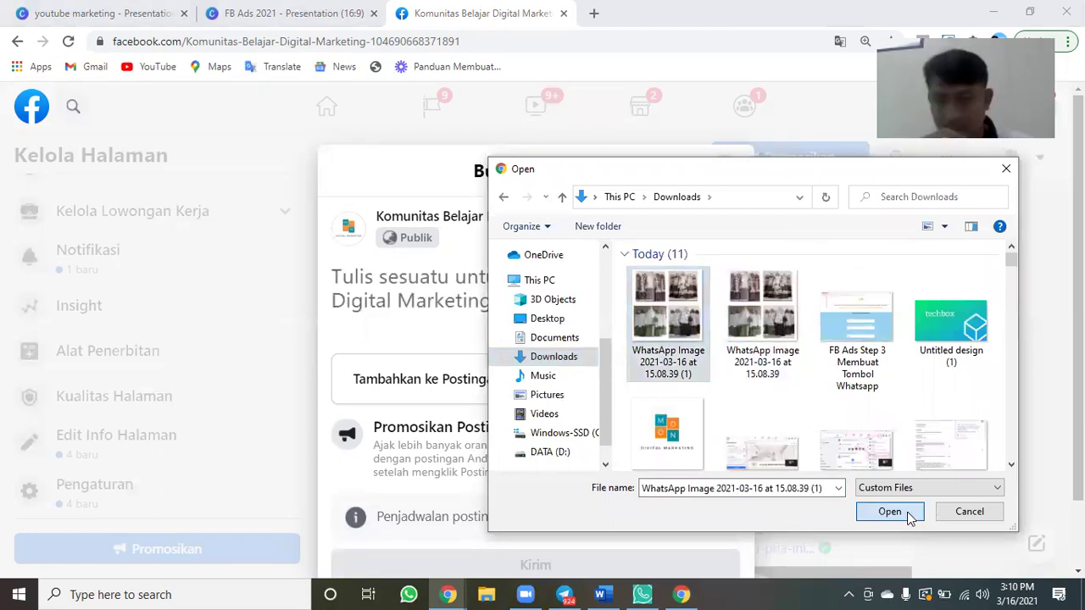
pyautogui.click(890, 511)
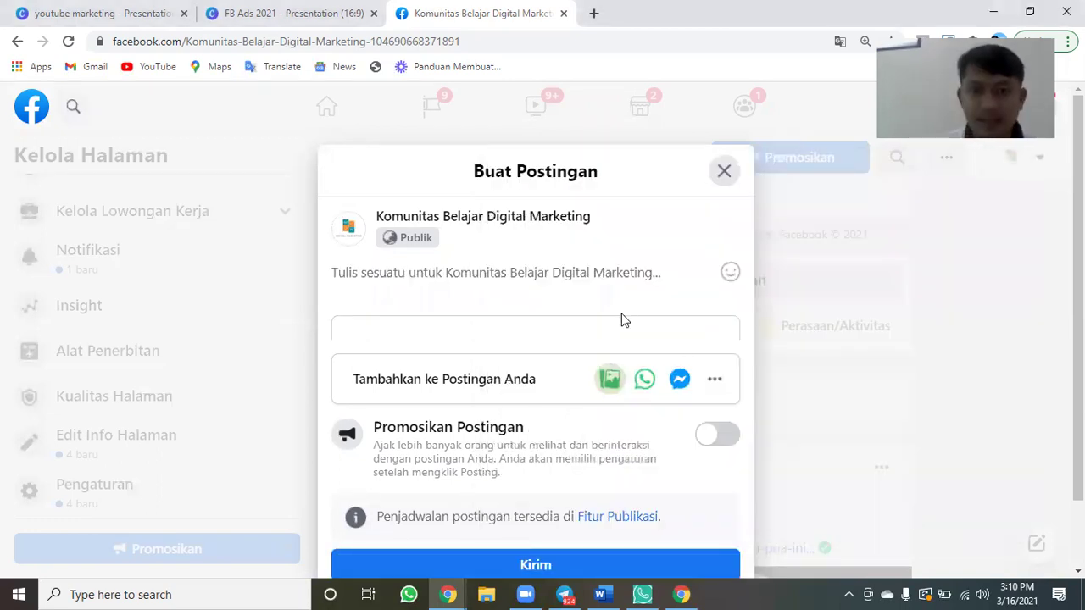
# Type the greeting 'Haloo Teman2 Semua...' and the line about new mukena for Ramadhan tarawehan.
pyautogui.scroll(-2, 621, 318)
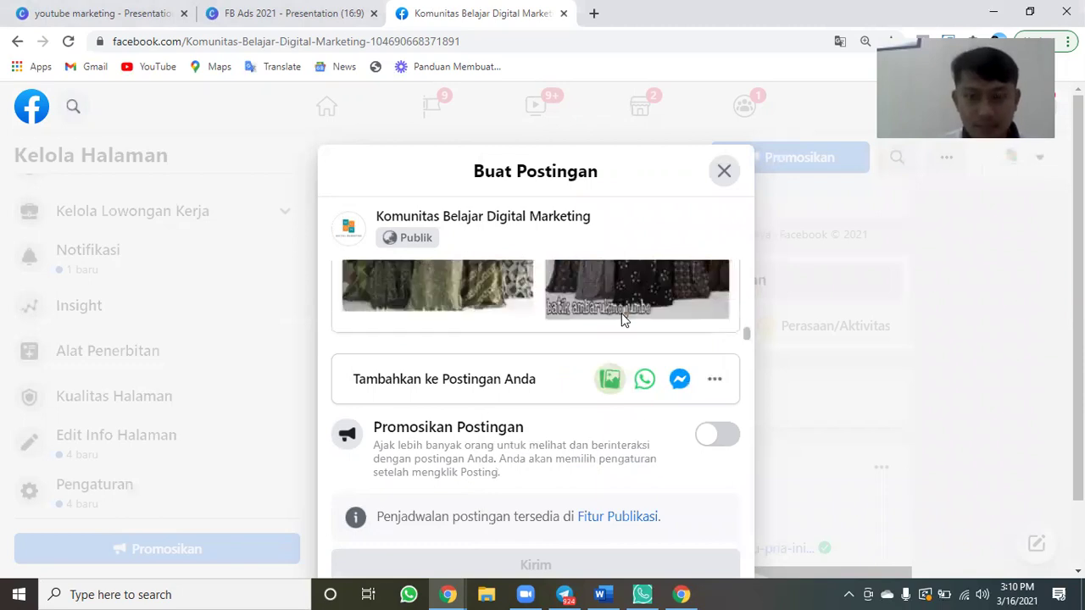
pyautogui.scroll(2, 622, 318)
pyautogui.scroll(2, 512, 294)
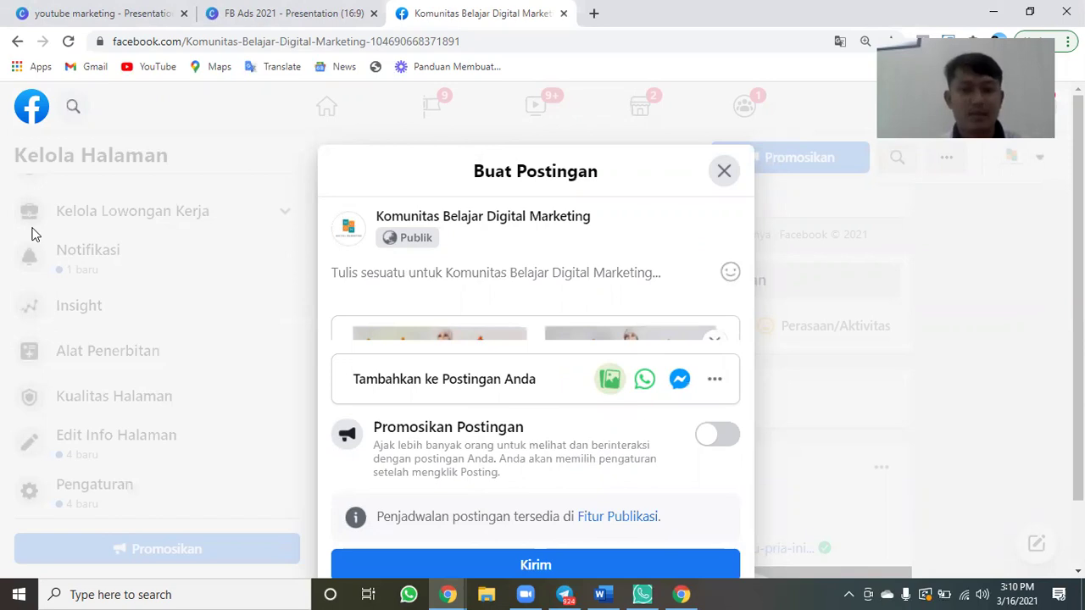
pyautogui.write('Haloo Teman')
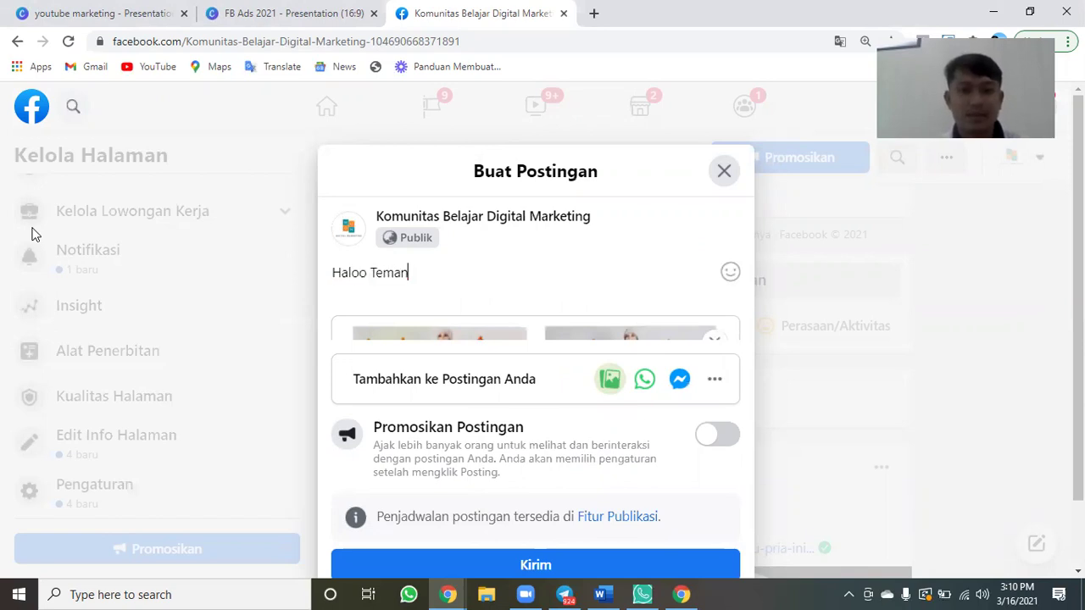
pyautogui.write('2 Semua...')
pyautogui.press('Return')
pyautogui.write('Mum')
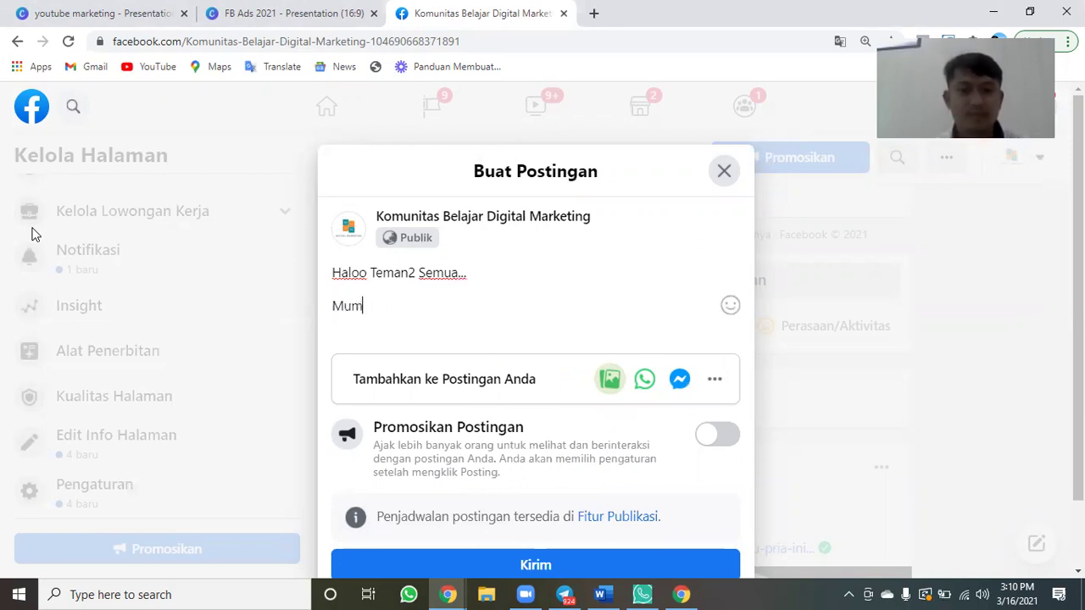
pyautogui.write('pung Bu')
pyautogui.press('BackSpace')
pyautogui.press('BackSpace')
pyautogui.write('mau')
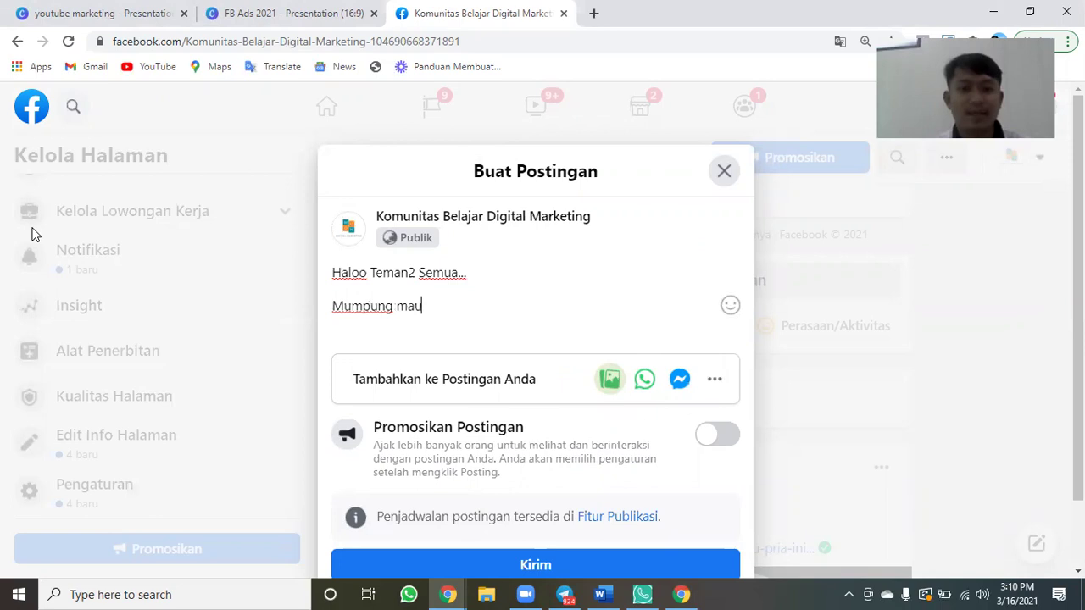
pyautogui.write(' bulan Rama')
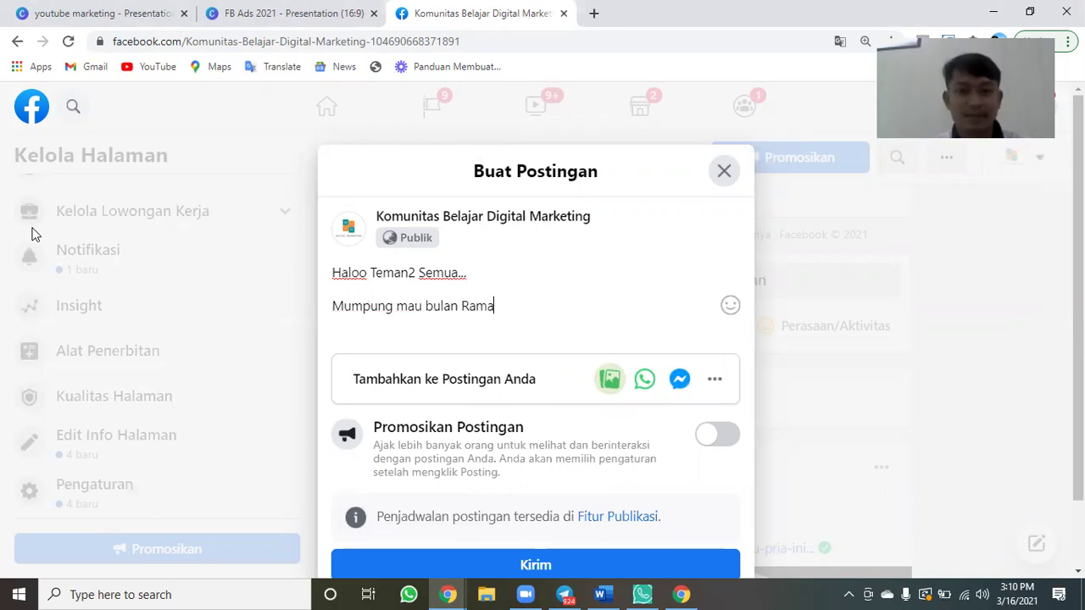
pyautogui.write('dhan nih, yuk pakai ')
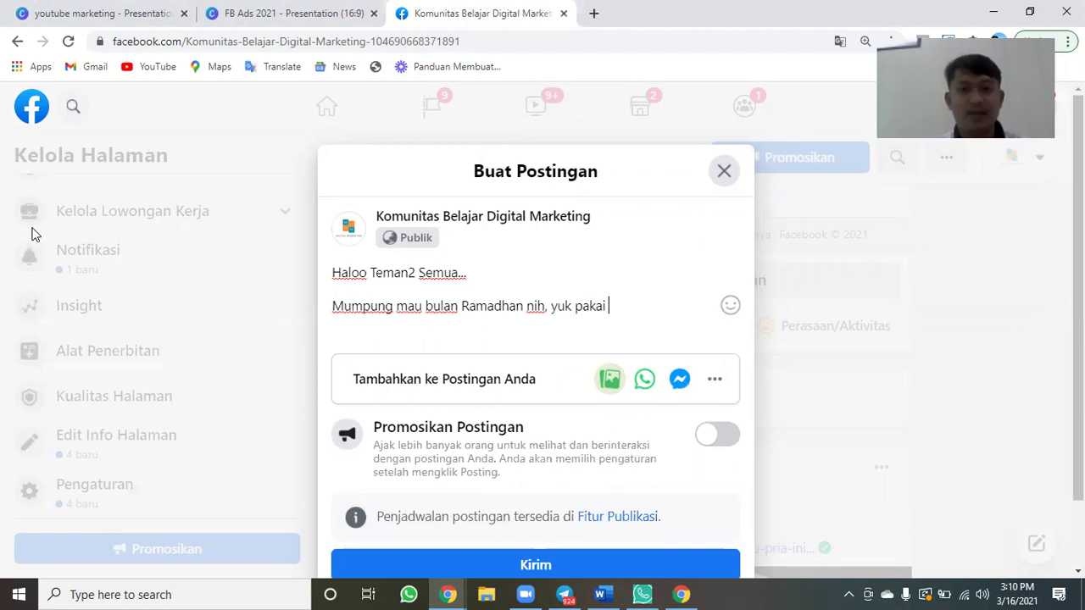
pyautogui.write('mukena baru buat ')
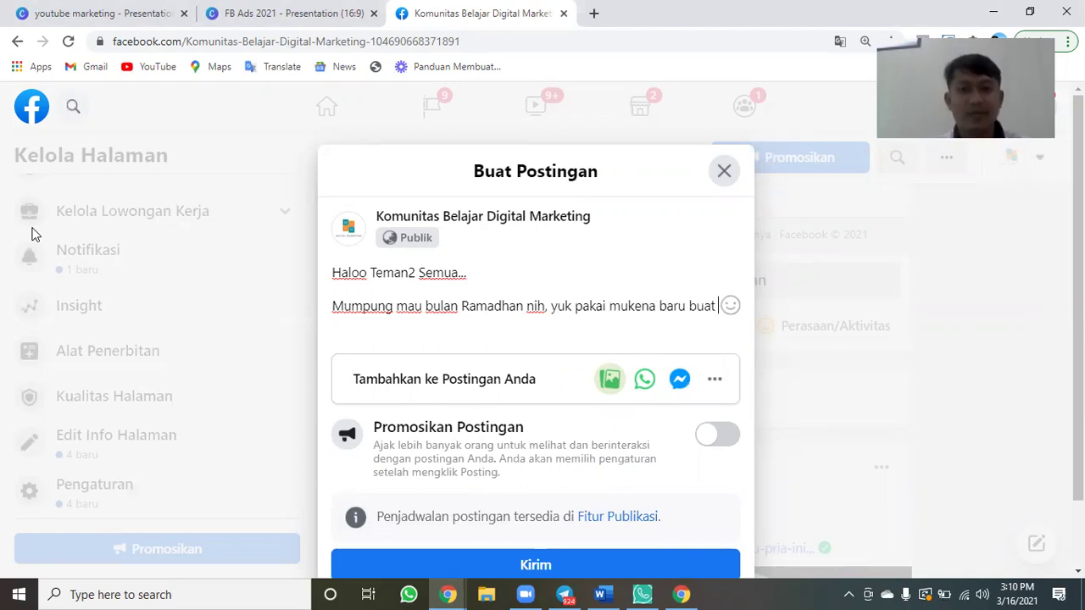
pyautogui.write('taw')
pyautogui.press('BackSpace')
pyautogui.write('rawa')
pyautogui.press('BackSpace')
pyautogui.write('ehan..')
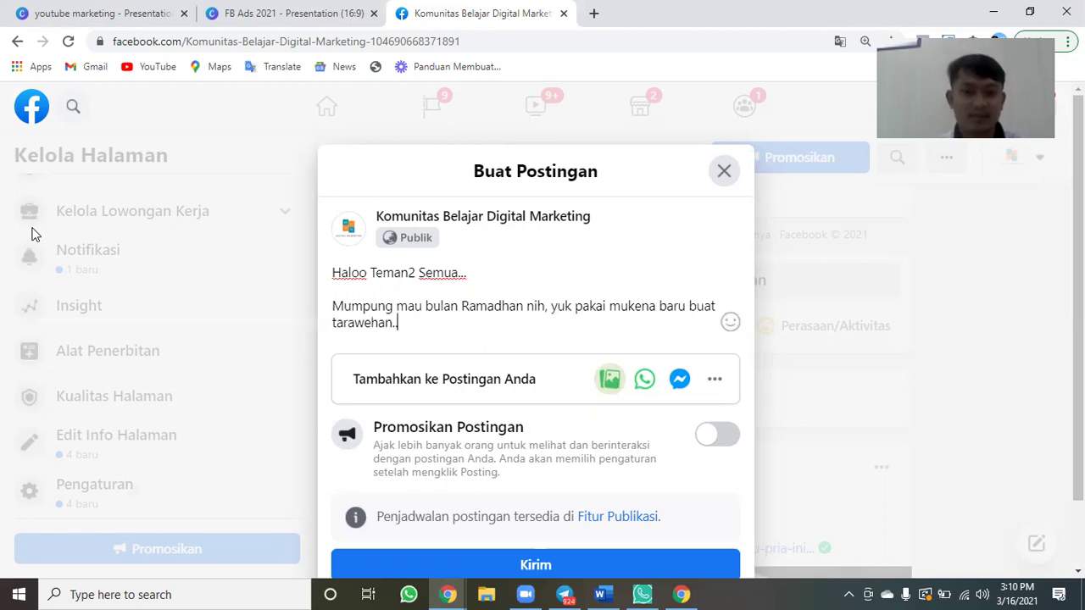
# Add a paragraph about the newest models and a discount for today's buyers.
pyautogui.press('Return')
pyautogui.press('Return')
pyautogui.write('Kita pu')
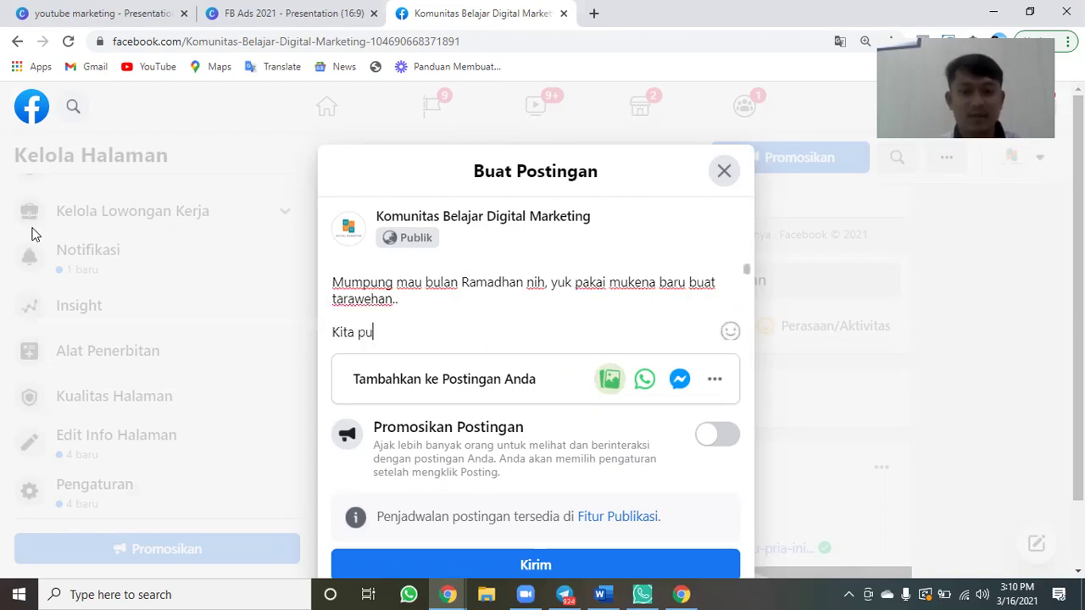
pyautogui.write('nya model-model terbaru d')
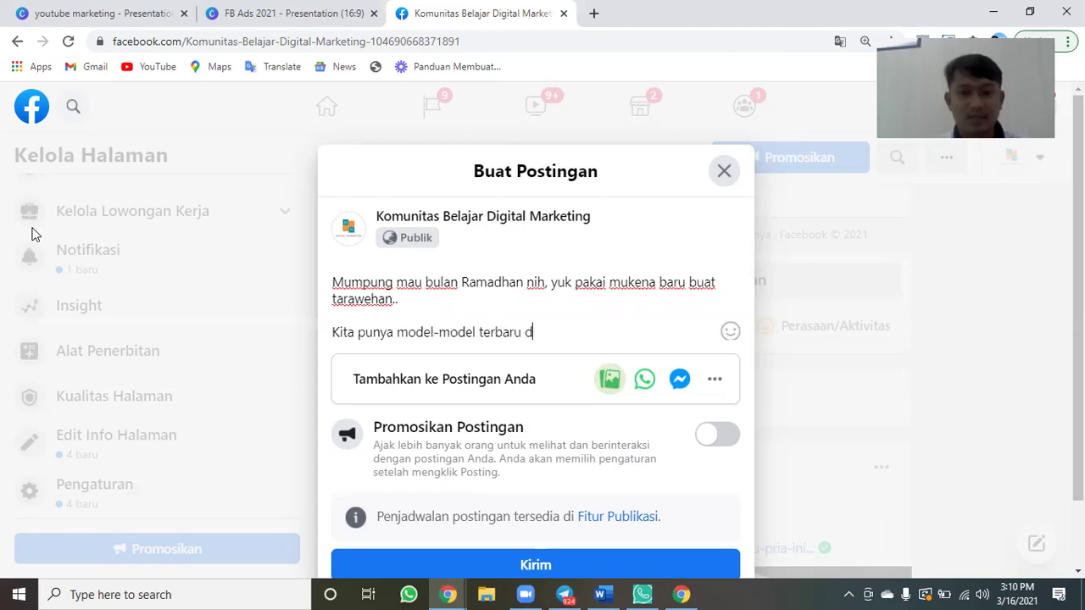
pyautogui.write('an ter update looh, dapatkna')
pyautogui.press('BackSpace')
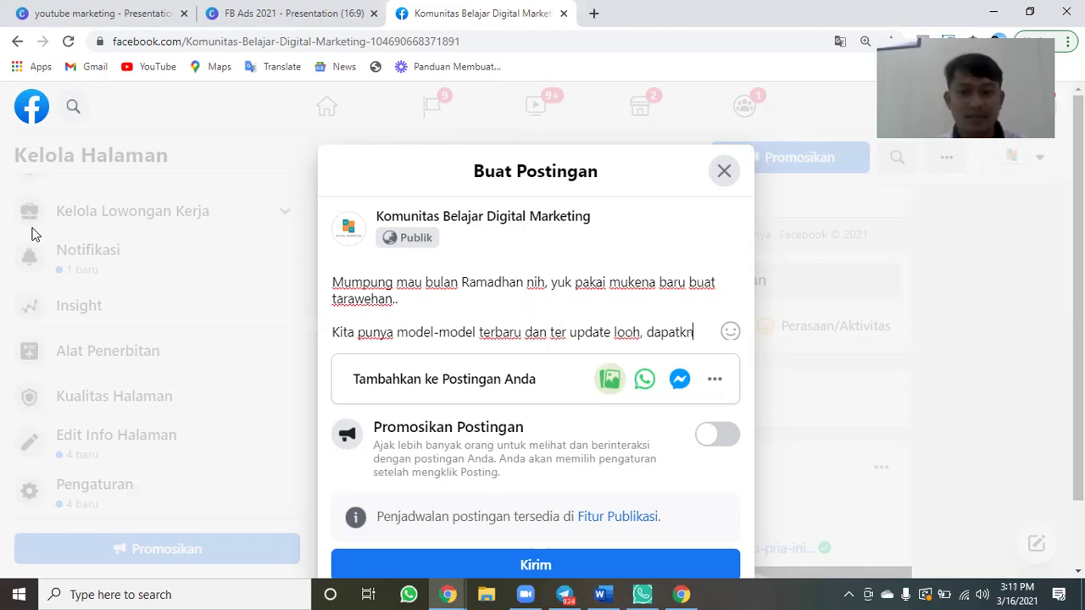
pyautogui.press('BackSpace')
pyautogui.write('an diskon buat yang membeli hari ini..')
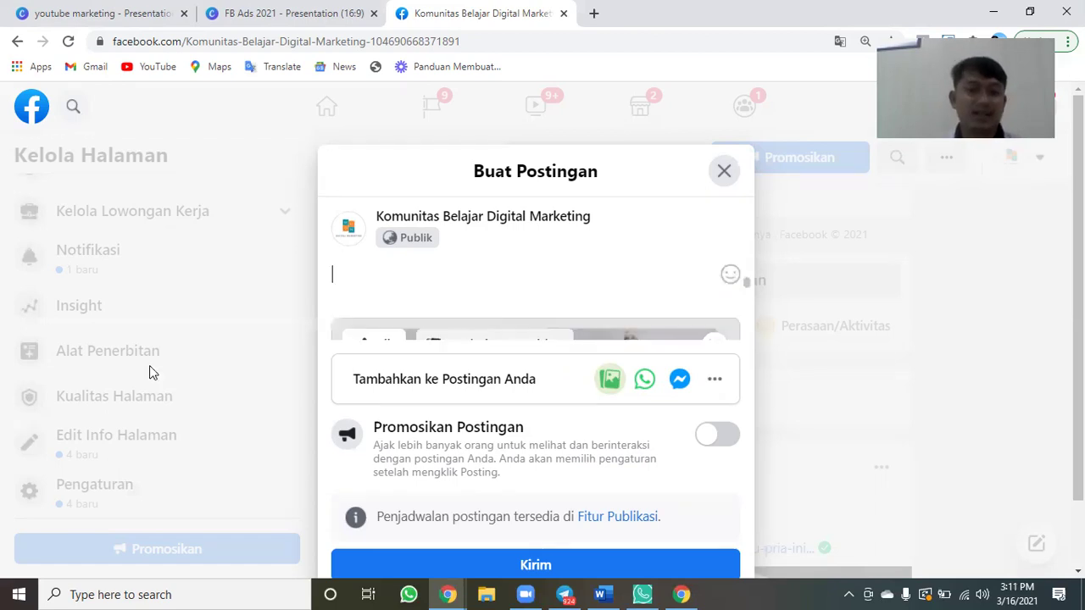
# Insert 'KHUSUS' after diskon and add 'biar lebih enak dipandang :)' after the tarawehan sentence.
pyautogui.scroll(-1, 387, 308)
pyautogui.click(374, 314)
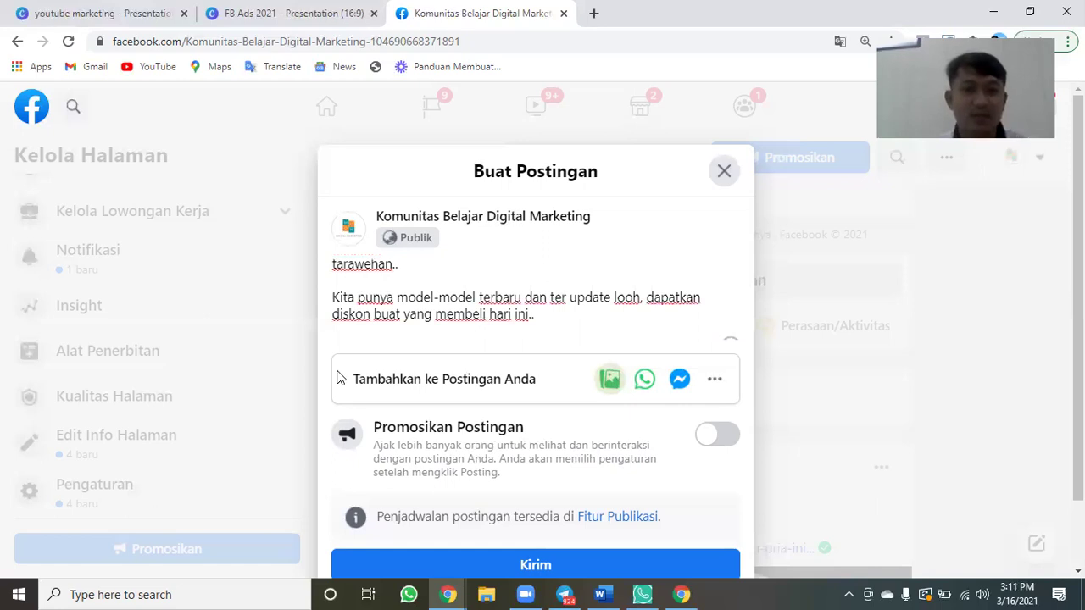
pyautogui.write('KHUSUS')
pyautogui.press('Up')
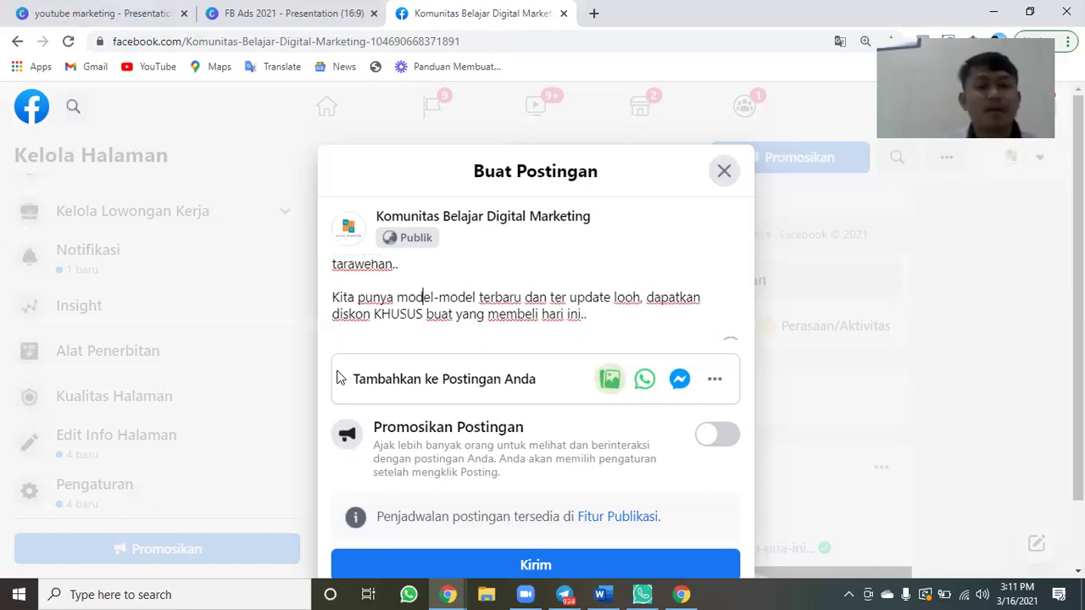
pyautogui.hotkey('ctrl', 'Home')
pyautogui.press('Down')
pyautogui.press('Down')
pyautogui.hotkey('ctrl', 'Right')
pyautogui.hotkey('ctrl', 'Right')
pyautogui.hotkey('ctrl', 'End')
pyautogui.press('Up')
pyautogui.hotkey('ctrl', 'Right')
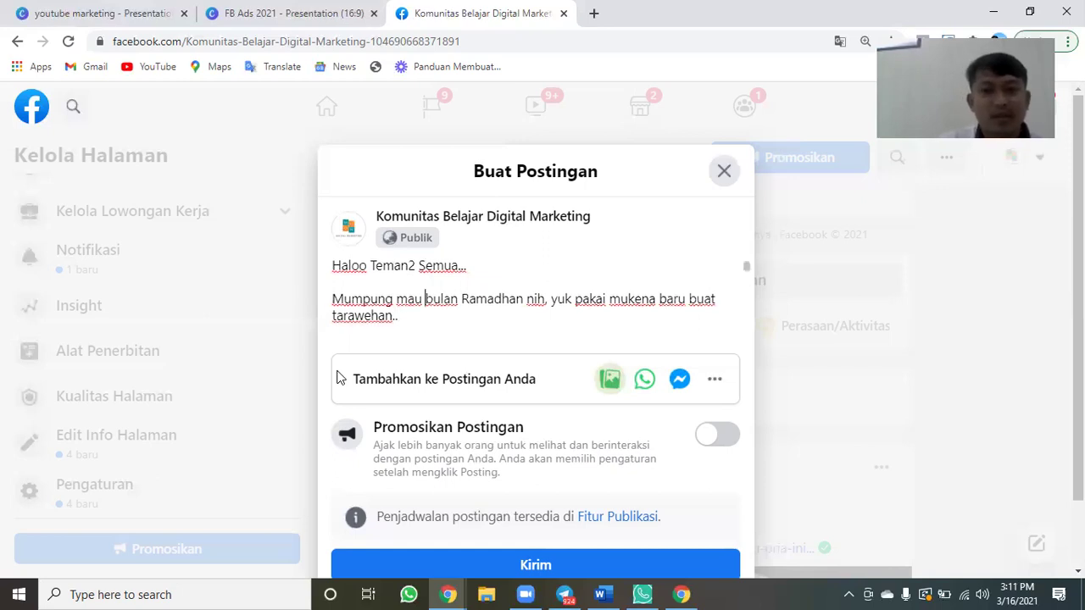
pyautogui.press('Down')
pyautogui.press('Down')
pyautogui.press('Down')
pyautogui.press('Up')
pyautogui.press('Up')
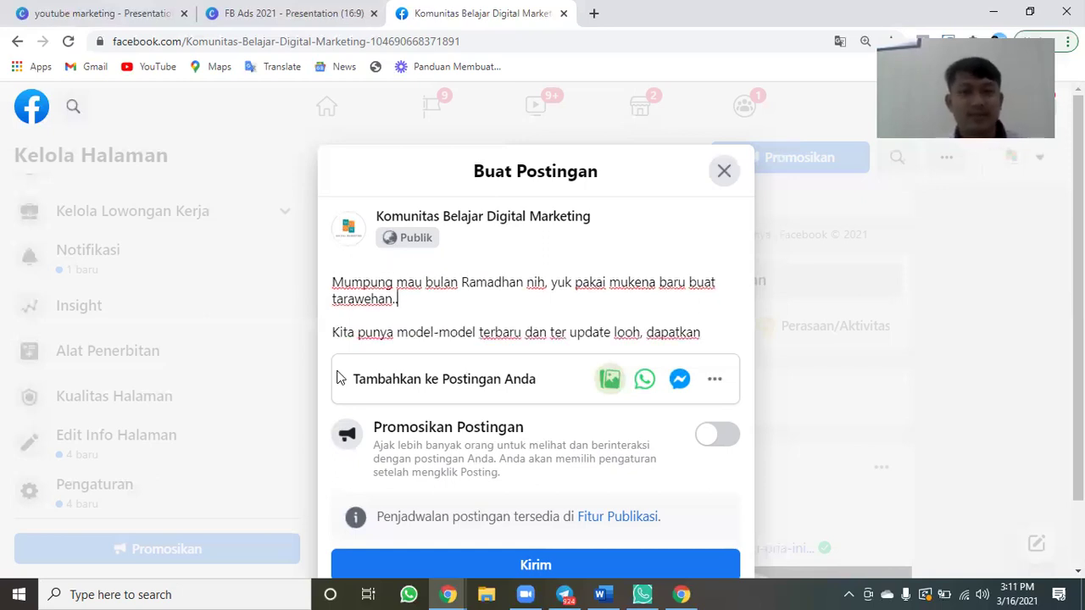
pyautogui.write('biar lebih enak dipandang :)')
# Add a 'CHAT yaa ke Whatsapp' line with the contact phone number, then publish the post.
pyautogui.press('Down')
pyautogui.press('Down')
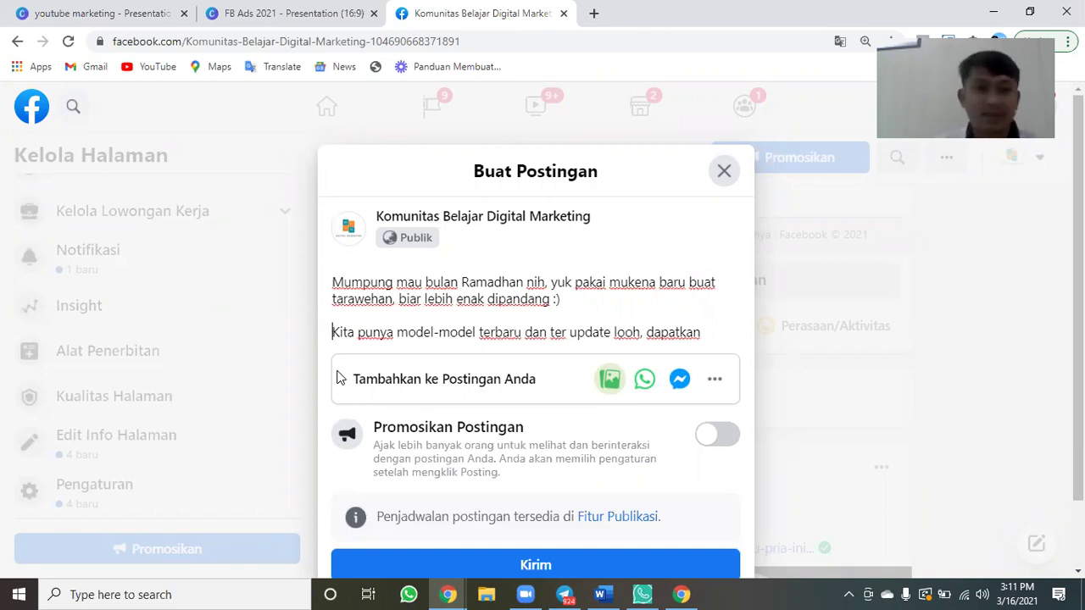
pyautogui.press('Down')
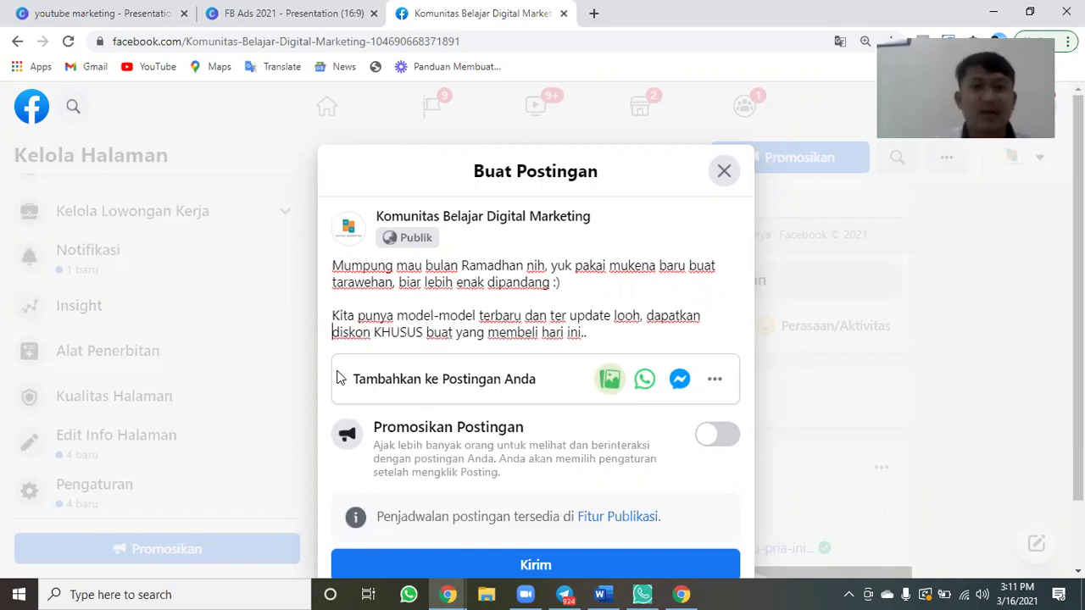
pyautogui.press('Down')
pyautogui.press('BackSpace')
pyautogui.press('Return')
pyautogui.write('CH')
pyautogui.write('T')
pyautogui.press('BackSpace')
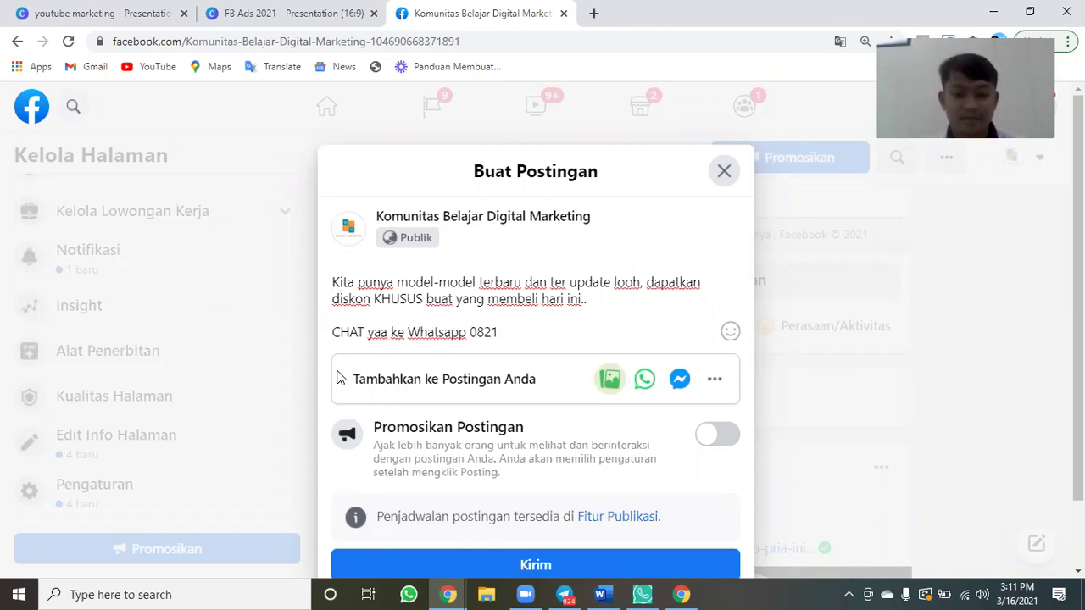
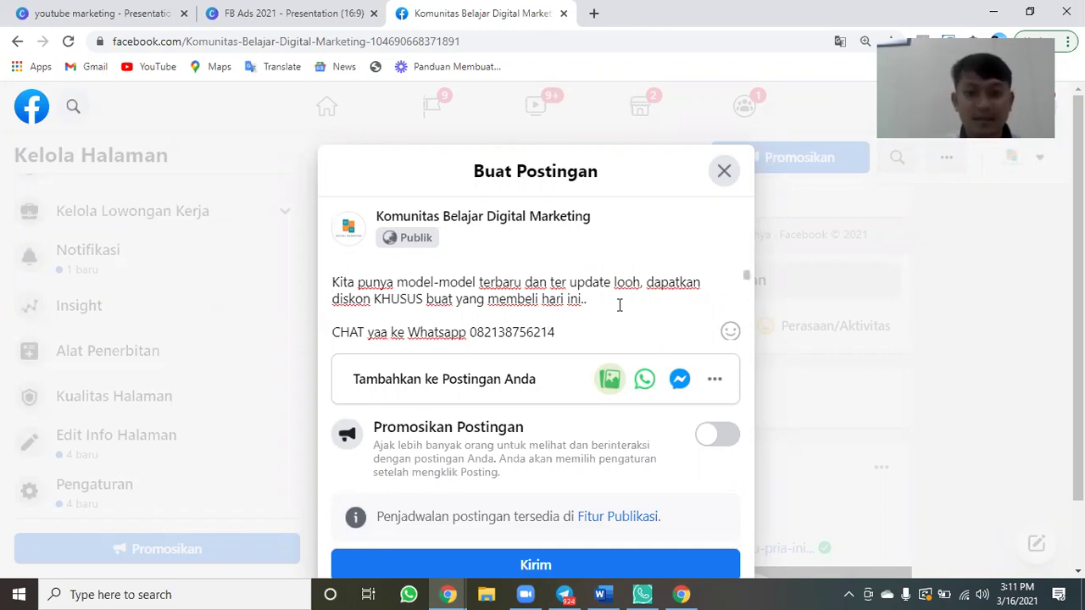
pyautogui.scroll(-1, 619, 305)
pyautogui.scroll(-3, 619, 305)
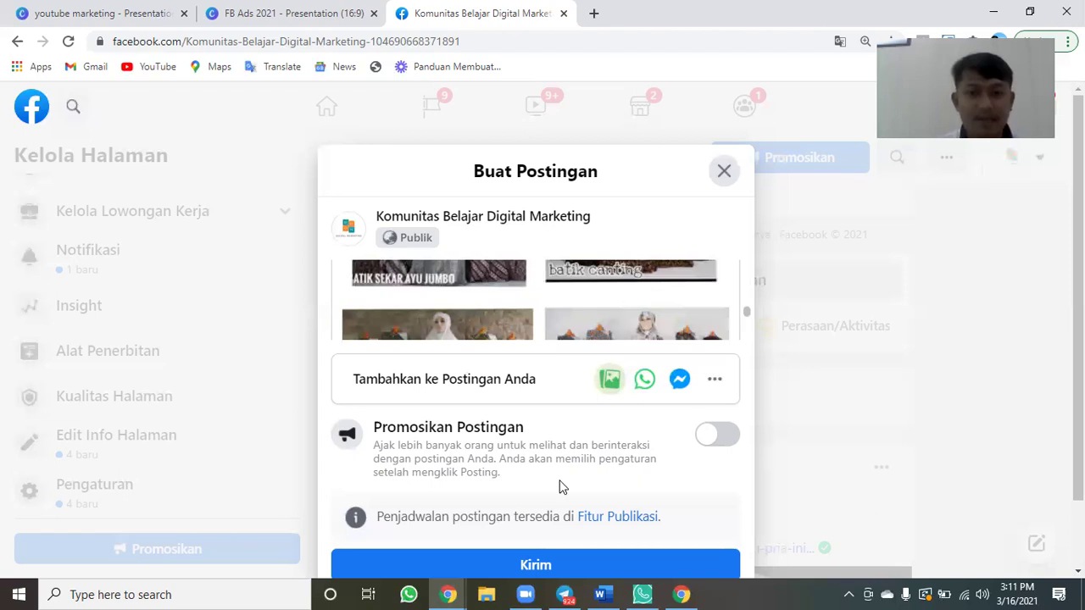
pyautogui.click(526, 564)
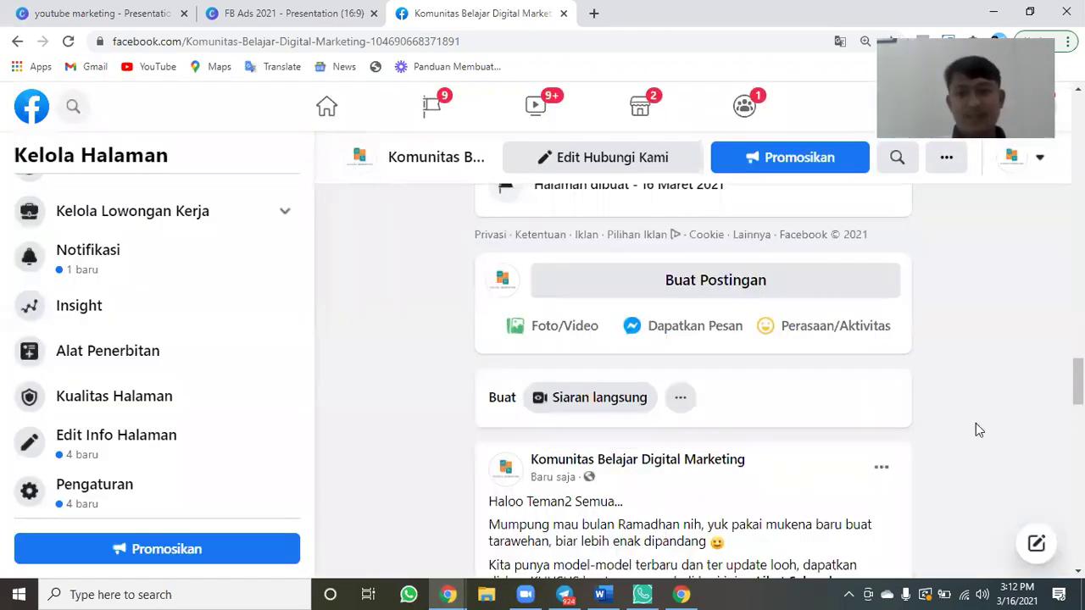
# Find the newly published mukena post in the feed and start its Promosikan Postingan boost.
pyautogui.scroll(-4, 975, 429)
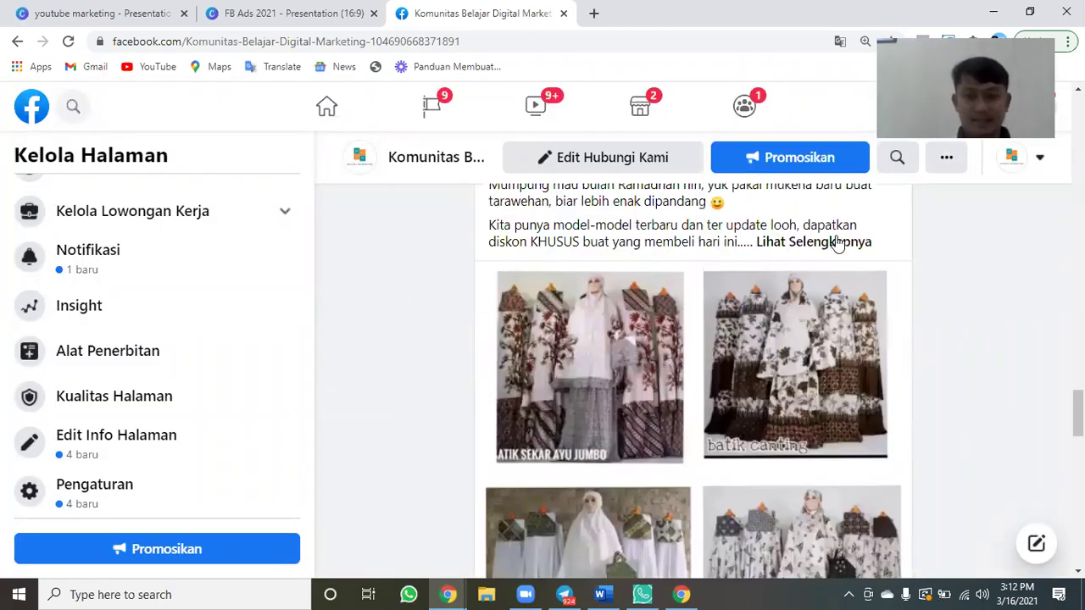
pyautogui.scroll(-1, 973, 349)
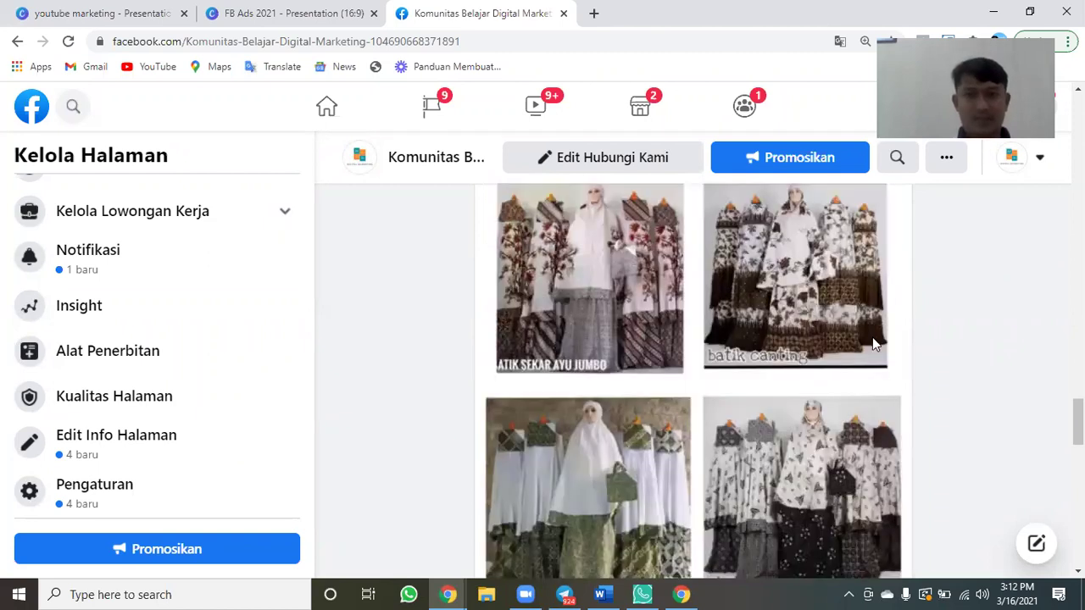
pyautogui.scroll(-4, 839, 332)
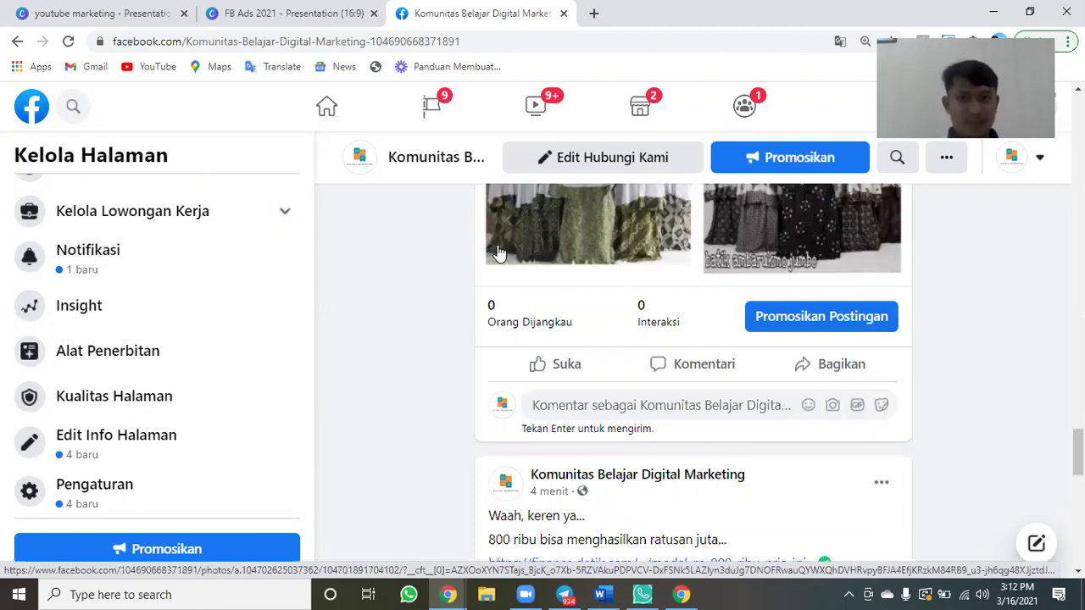
pyautogui.scroll(4, 500, 253)
pyautogui.scroll(-2, 751, 416)
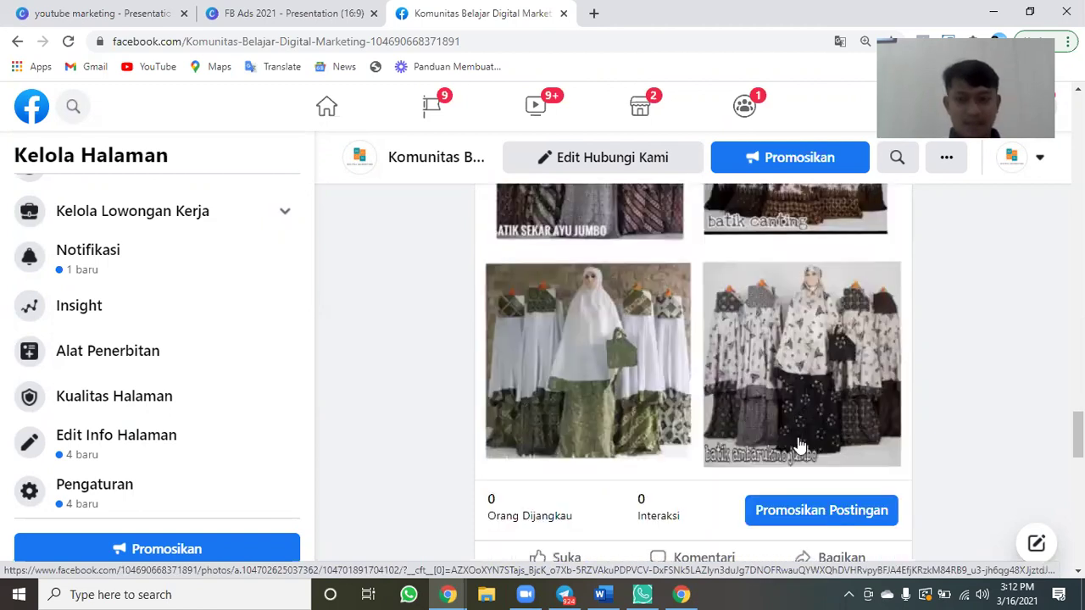
pyautogui.scroll(-1, 799, 443)
pyautogui.click(799, 440)
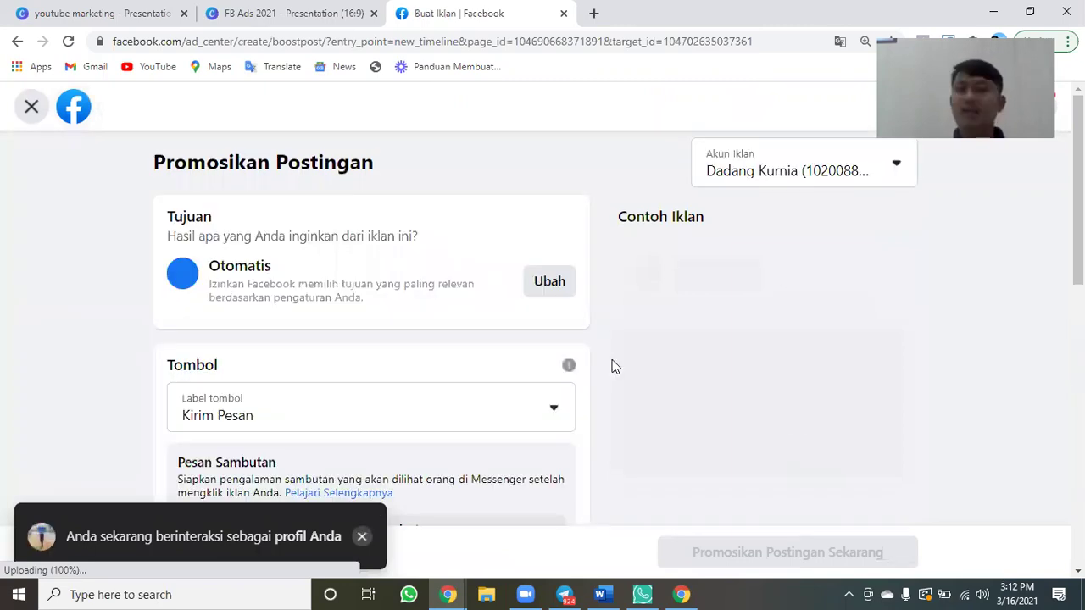
# Open the Label tombol dropdown in the boost form, currently set to Kirim Pesan.
pyautogui.scroll(-1, 615, 366)
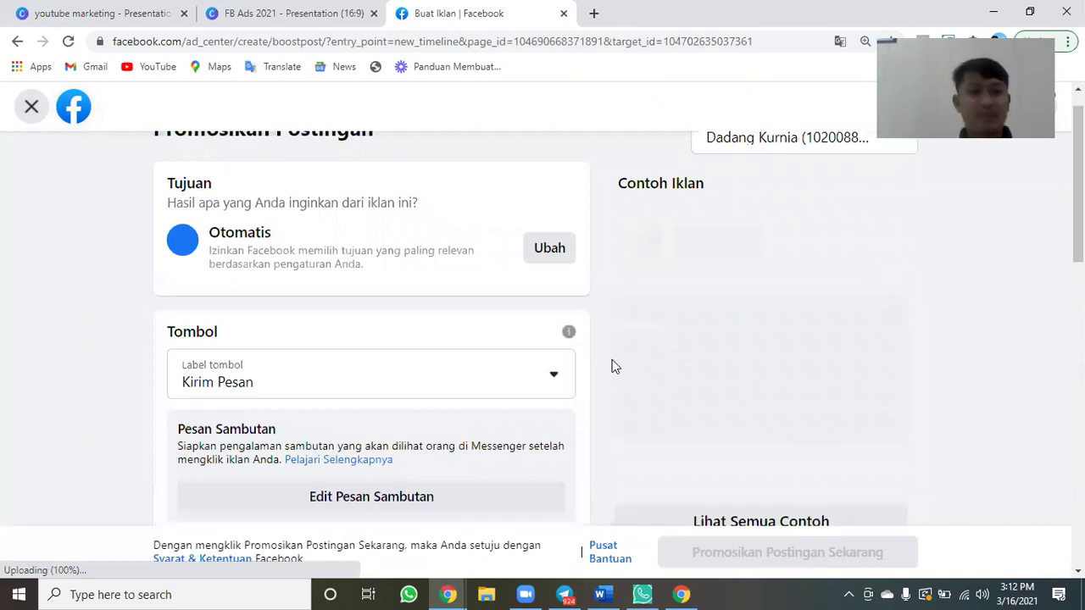
pyautogui.scroll(-2, 615, 366)
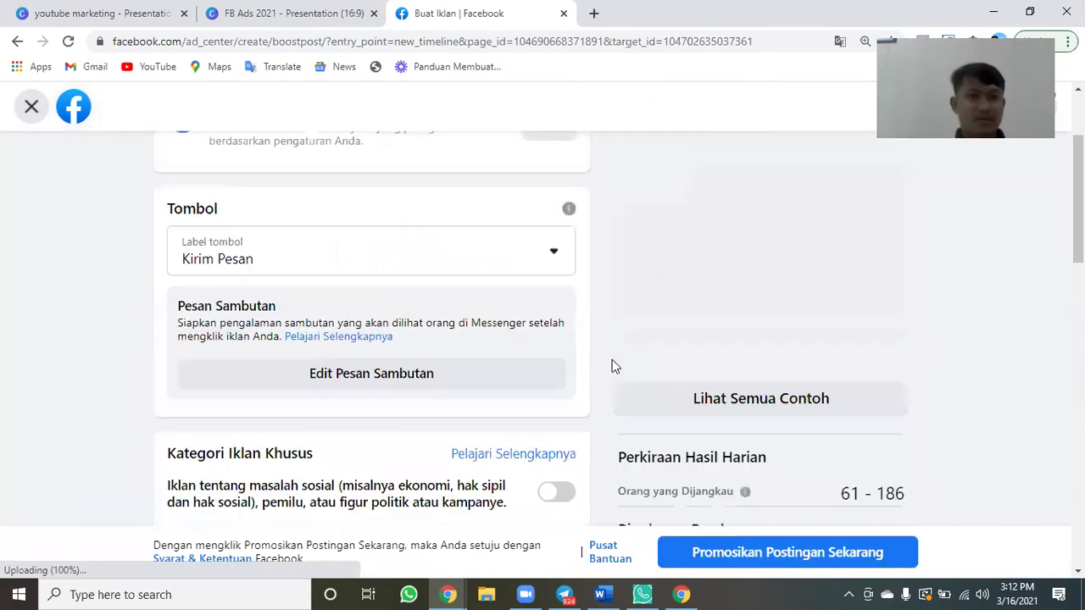
pyautogui.scroll(-1, 519, 233)
pyautogui.click(518, 233)
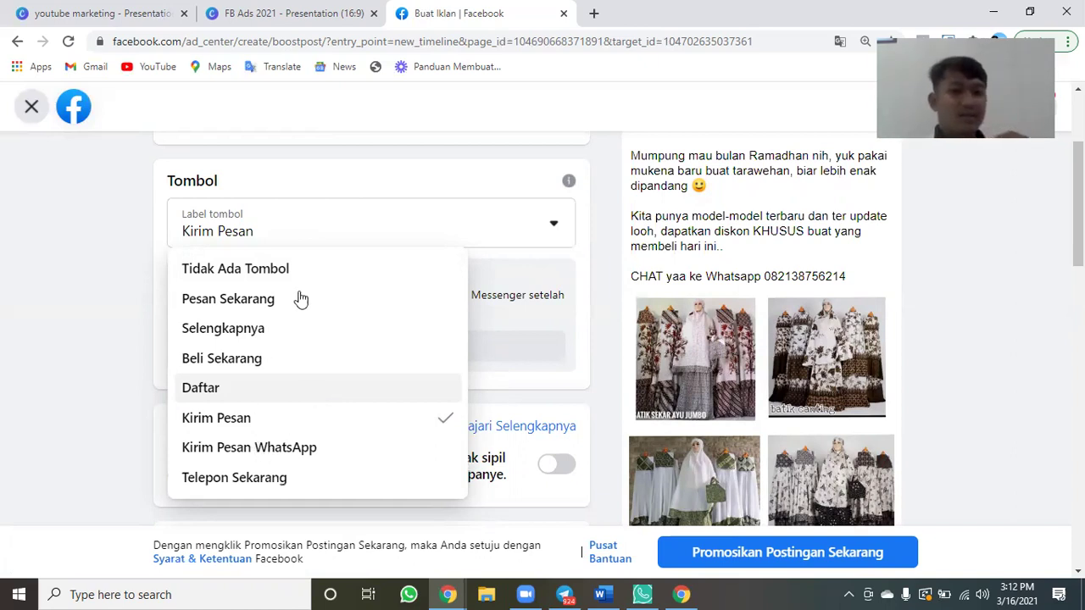
# Set the ad button label to Daftar, keeping pesan.link as the website URL.
pyautogui.click(229, 390)
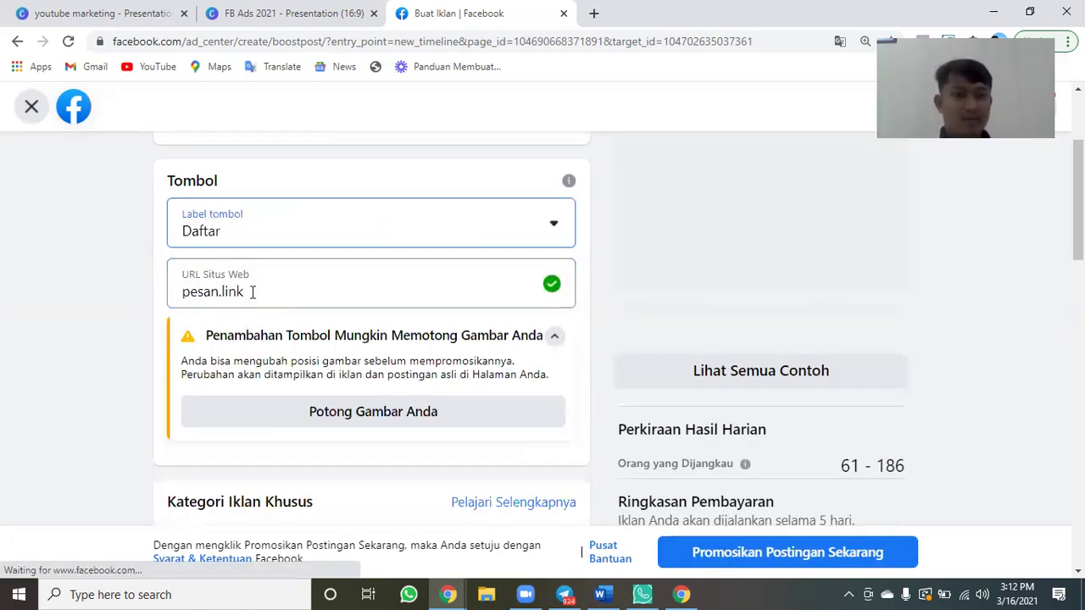
pyautogui.click(251, 292)
pyautogui.click(110, 321)
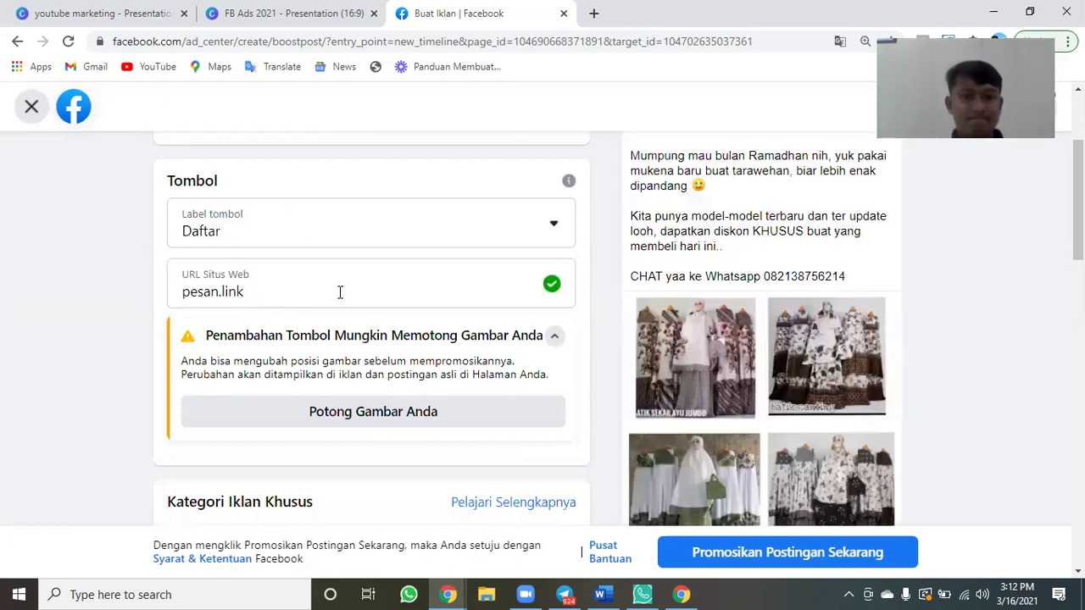
pyautogui.click(339, 292)
pyautogui.hotkey('ctrl', 'v')
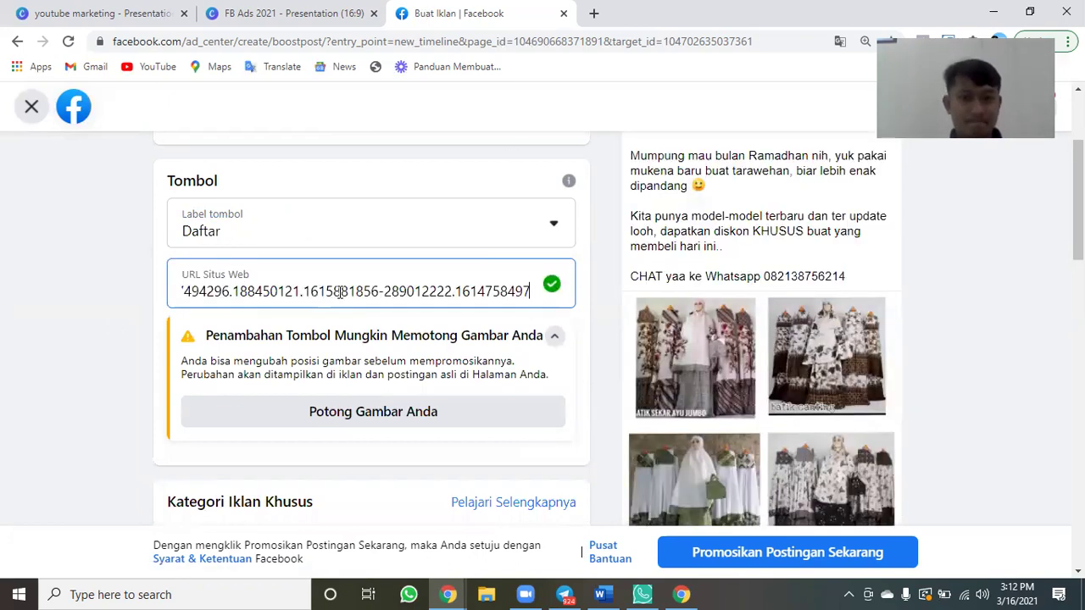
pyautogui.hotkey('ctrl', 'z')
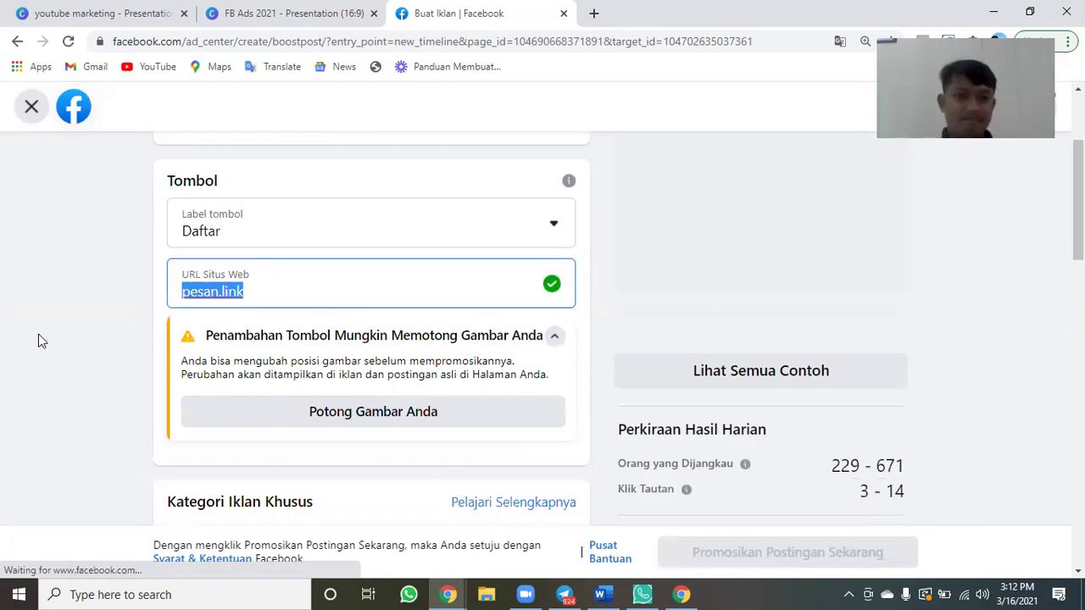
pyautogui.click(135, 381)
# Collapse the image-cropping warning and review the rest of the boost form.
pyautogui.scroll(-1, 138, 383)
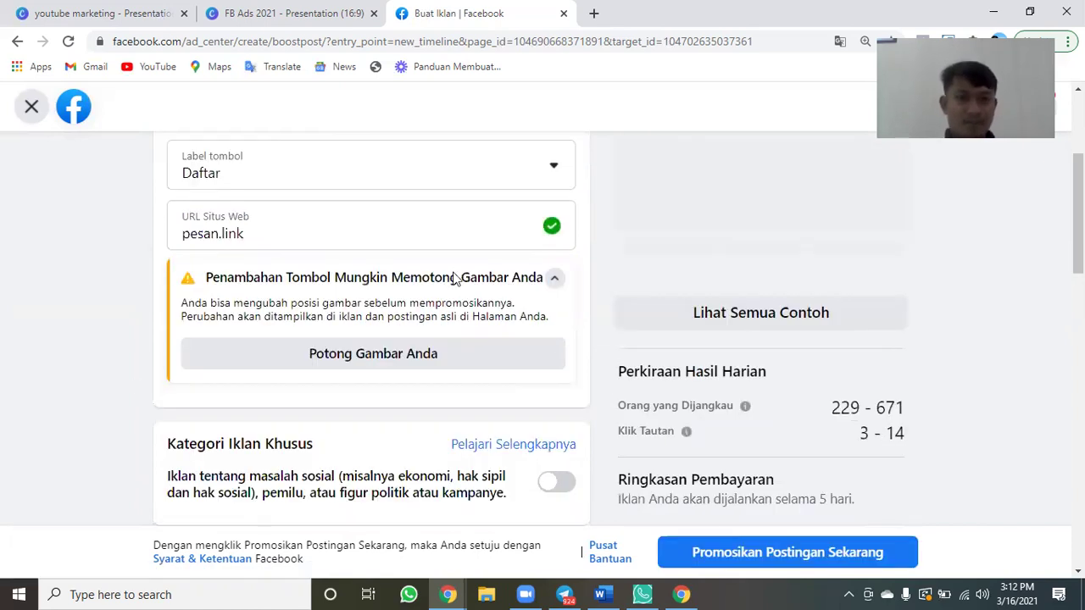
pyautogui.scroll(-1, 492, 274)
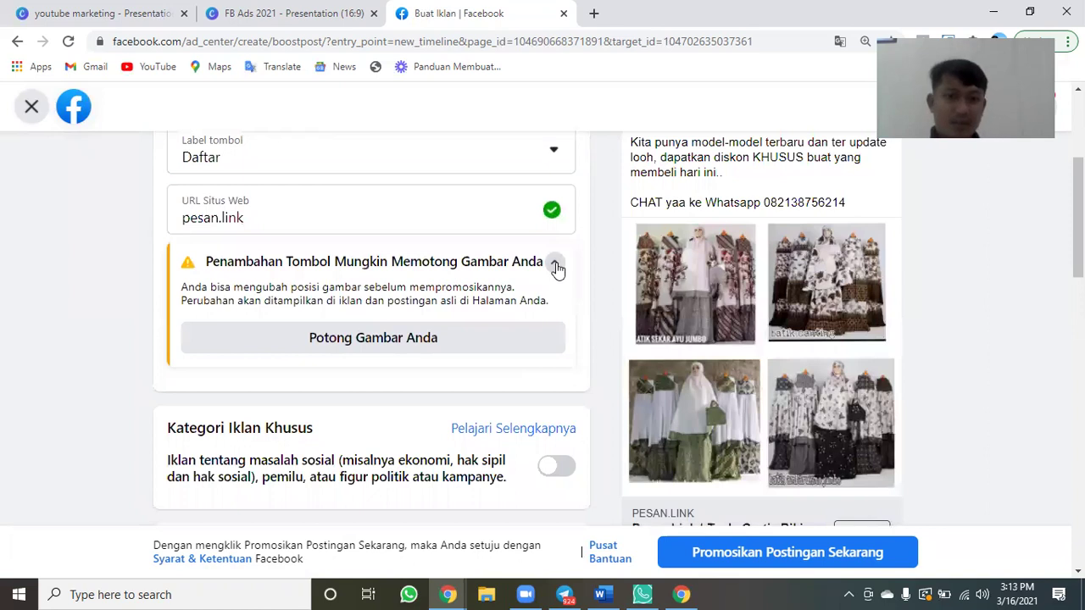
pyautogui.click(555, 265)
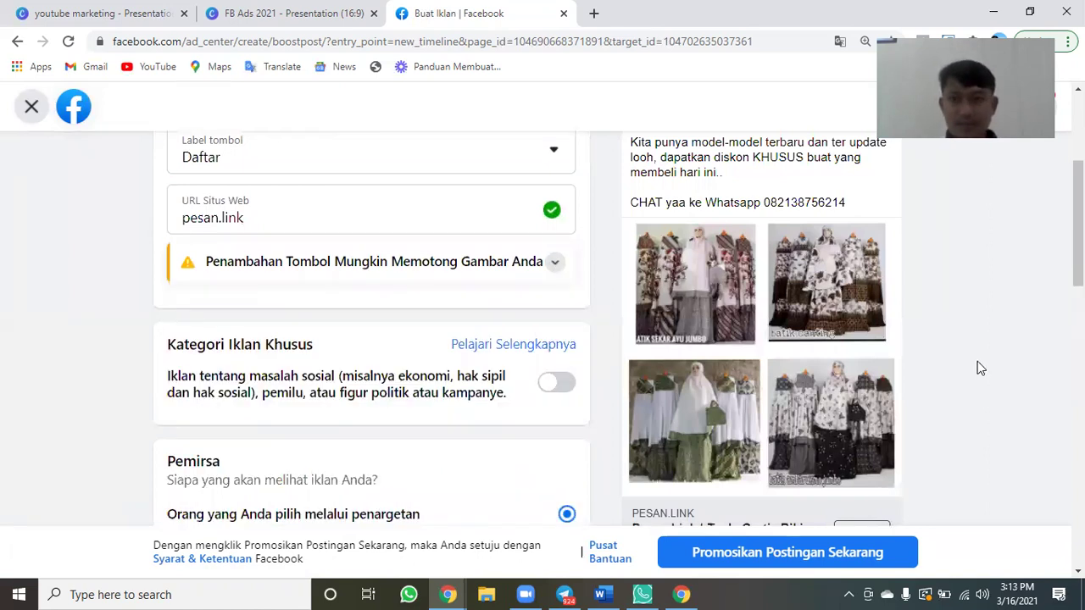
pyautogui.scroll(-1, 768, 426)
pyautogui.scroll(-1, 772, 390)
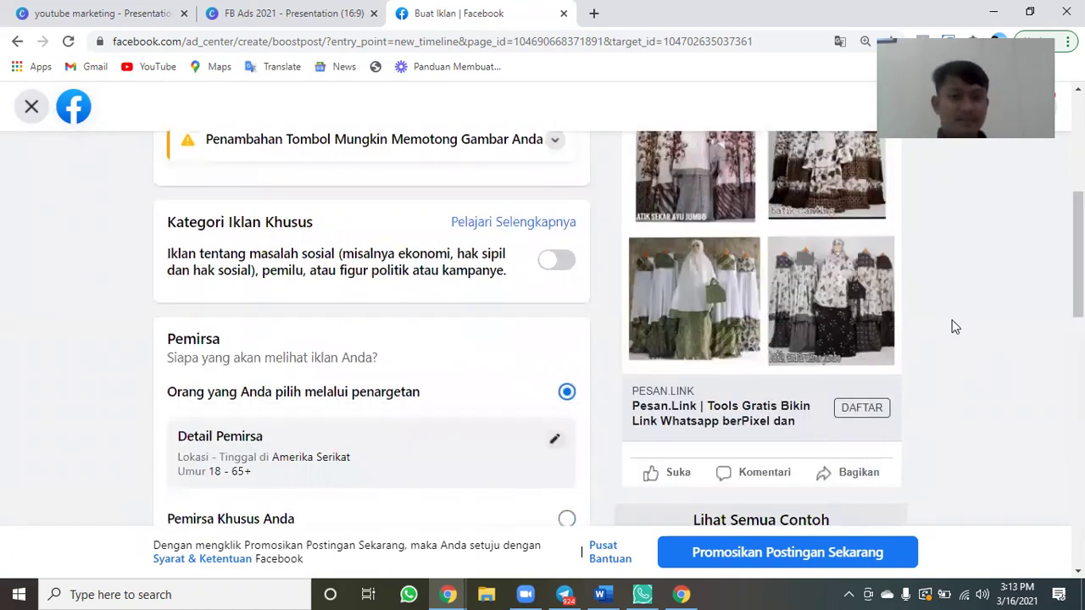
pyautogui.scroll(3, 950, 317)
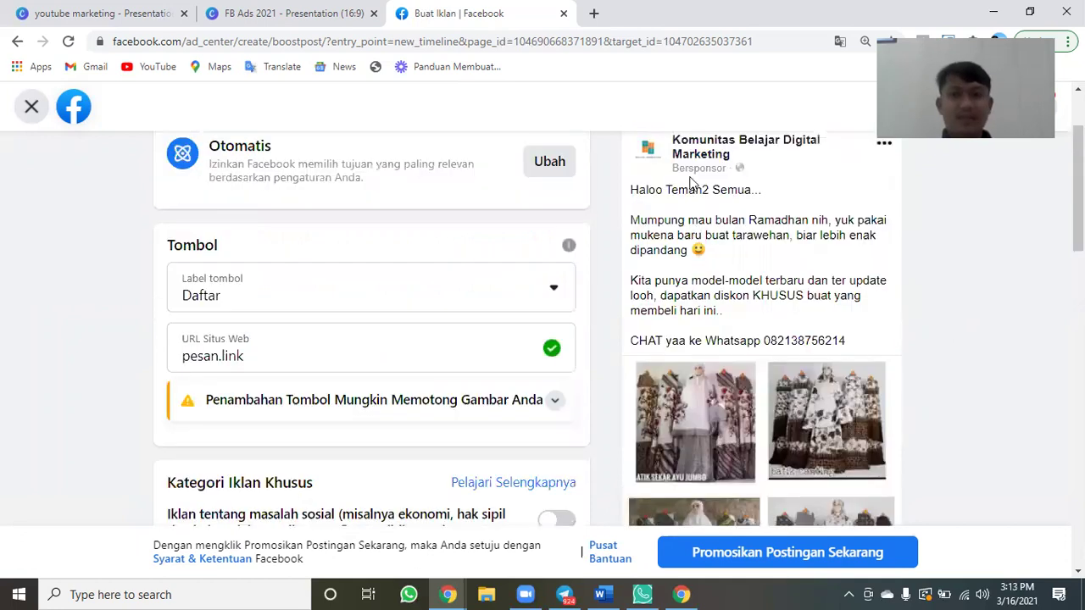
pyautogui.scroll(1, 678, 254)
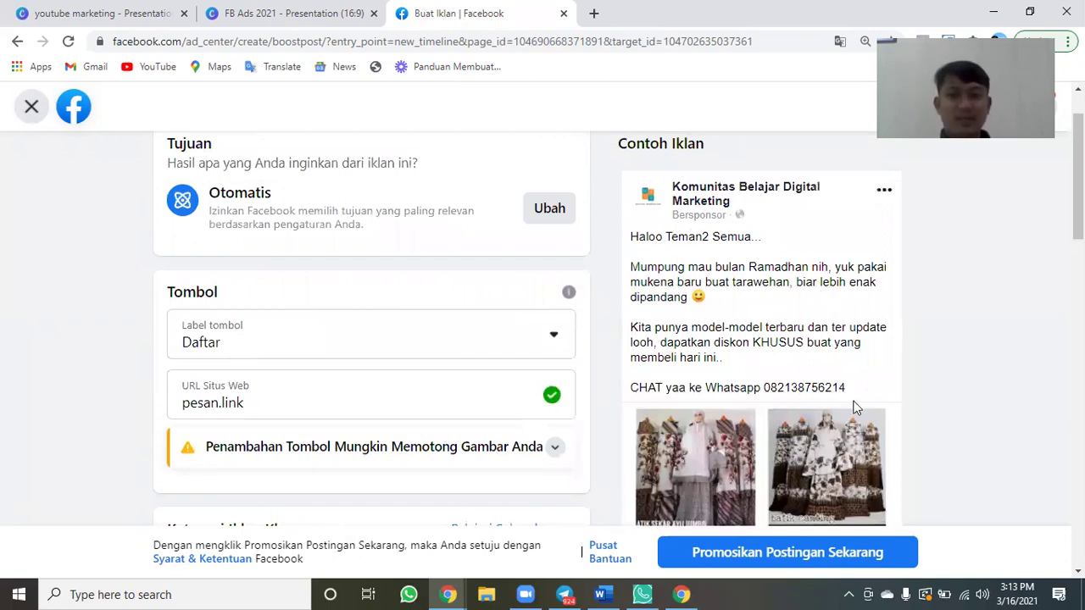
pyautogui.scroll(-4, 856, 407)
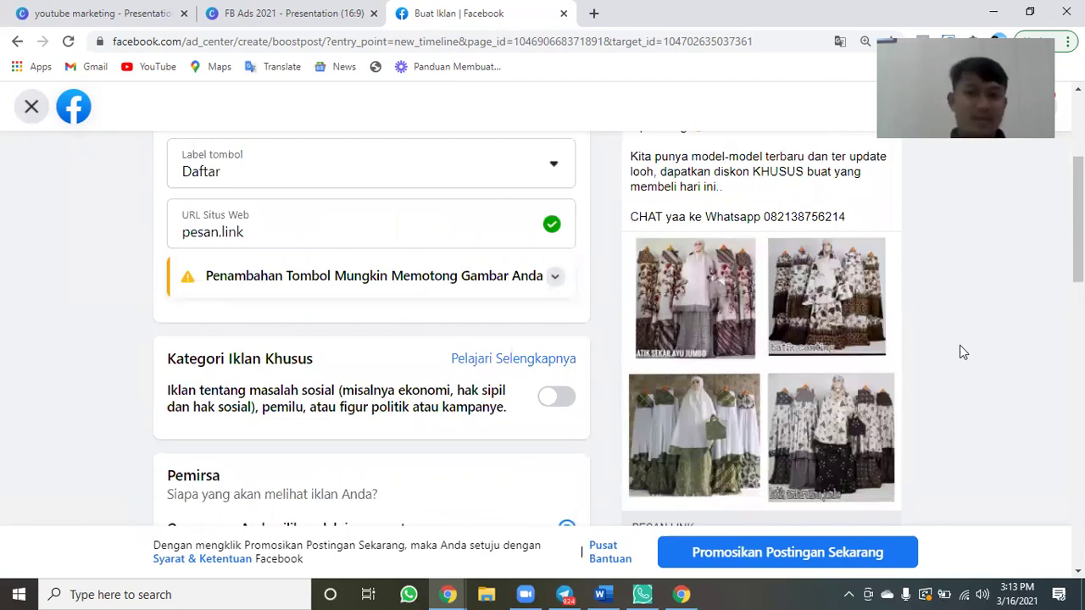
pyautogui.scroll(-2, 959, 351)
pyautogui.scroll(2, 787, 242)
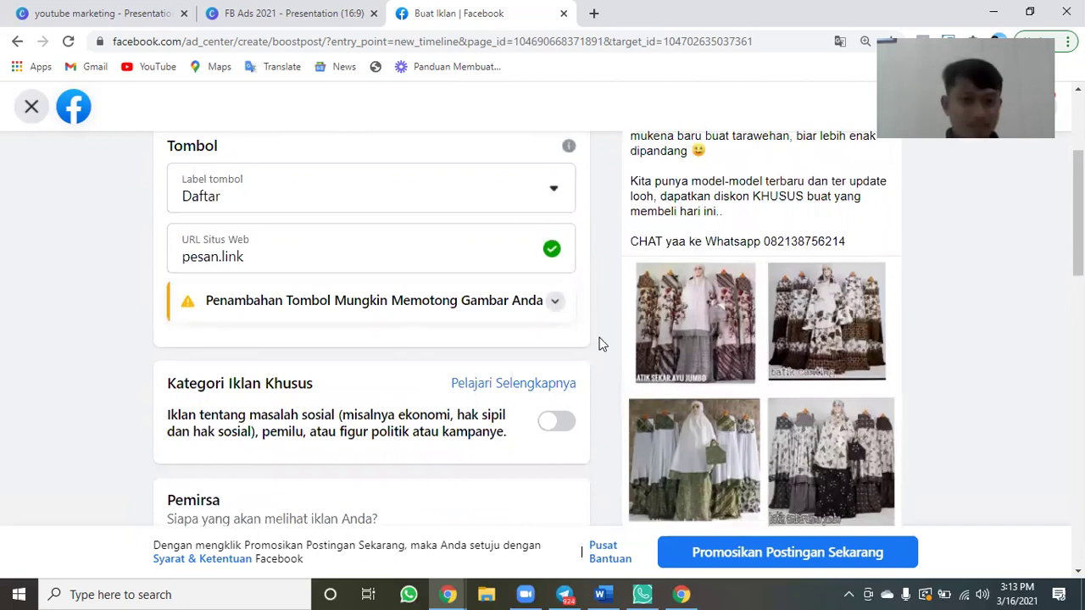
pyautogui.scroll(-2, 599, 344)
pyautogui.scroll(-2, 599, 344)
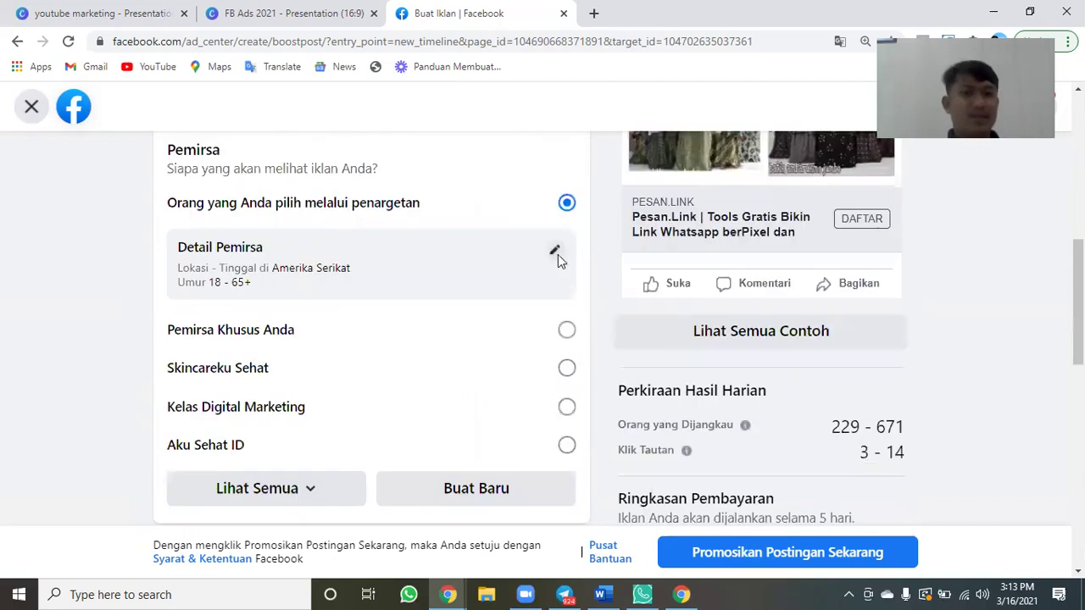
# Open the audience editor, then run a 'google trends' web search in a new tab.
pyautogui.click(555, 254)
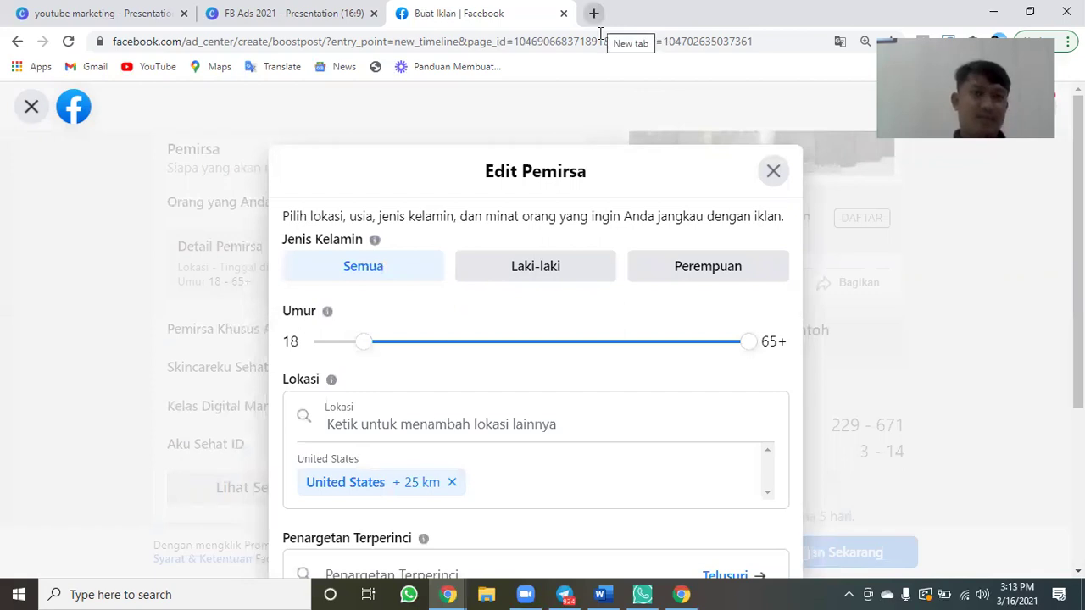
pyautogui.click(593, 13)
pyautogui.write('google')
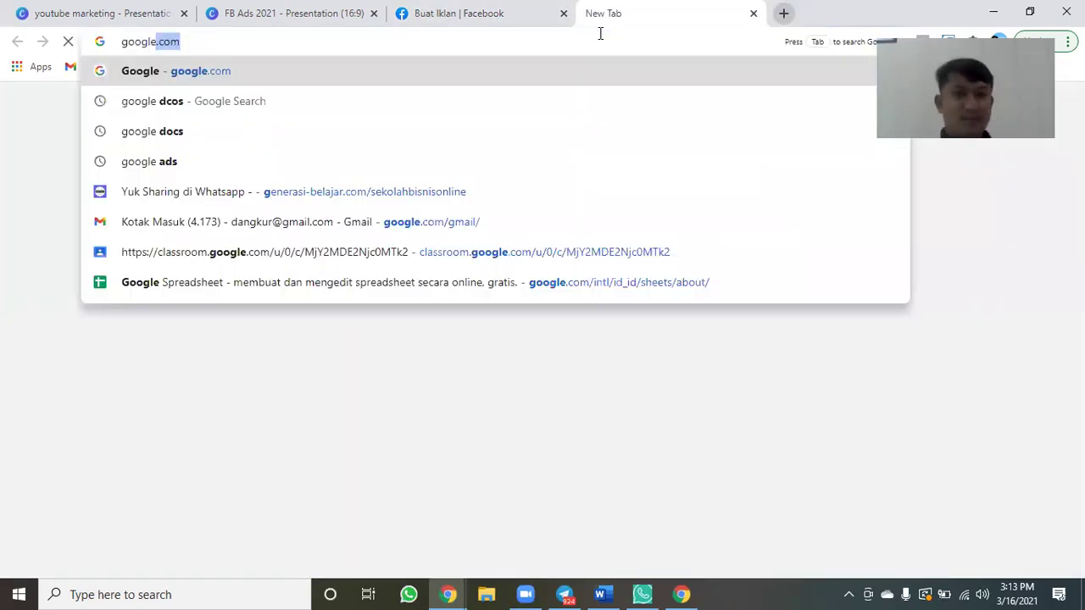
pyautogui.write(' trends')
pyautogui.press('Return')
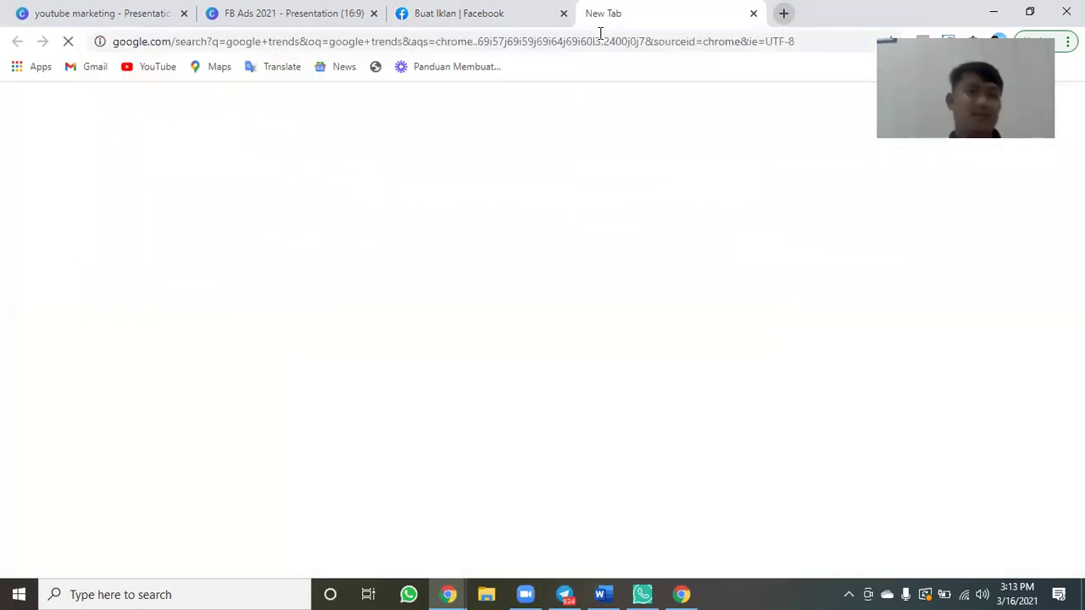
pyautogui.click(455, 11)
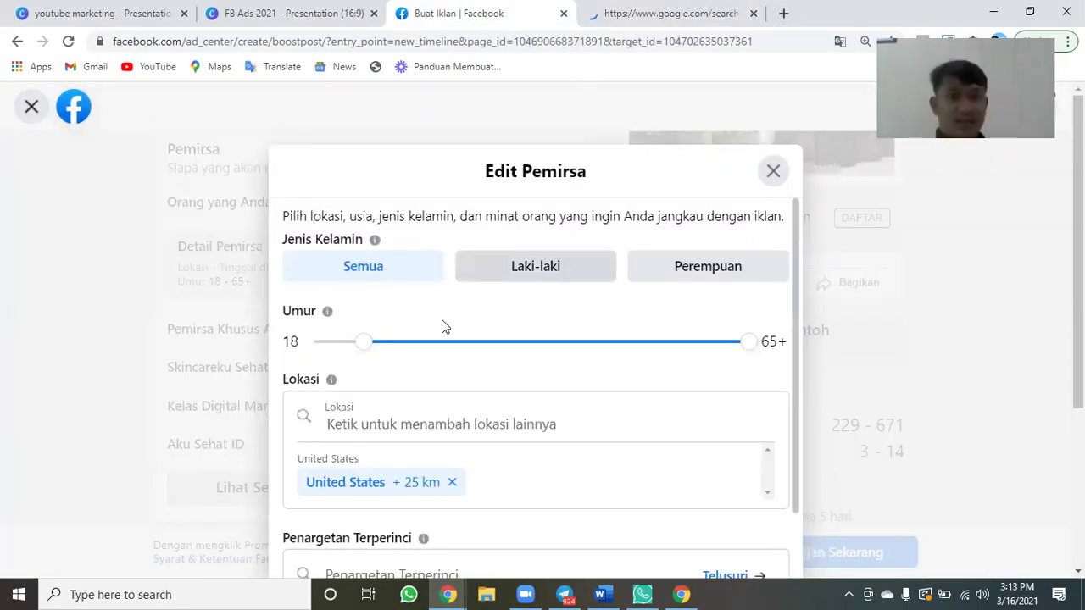
# Target women aged 18–32 in Balikpapan, East Kalimantan, removing United States.
pyautogui.click(729, 271)
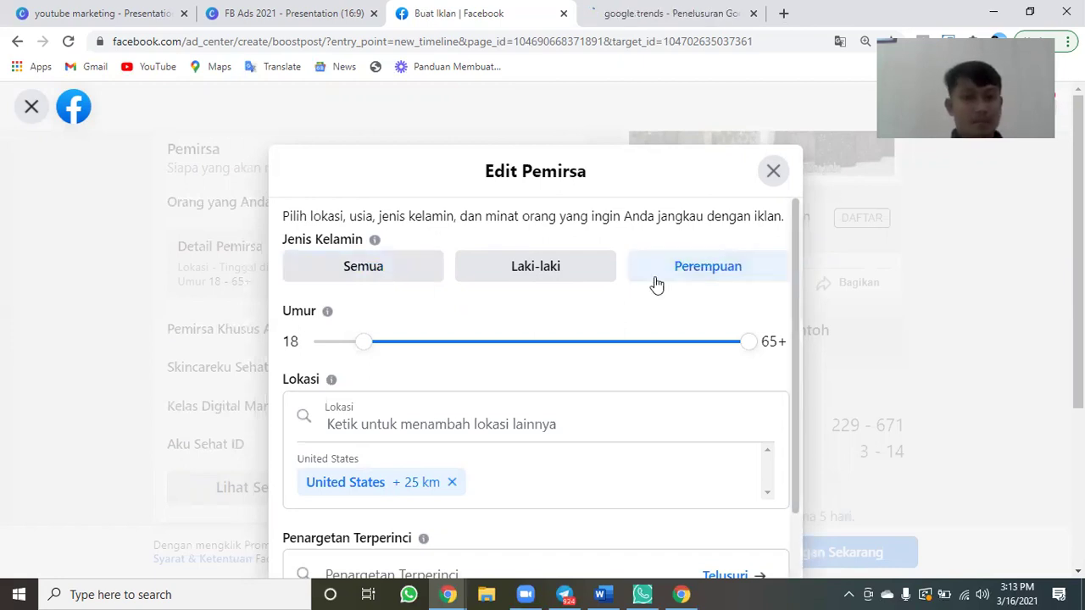
pyautogui.moveTo(749, 343); pyautogui.dragTo(479, 343)
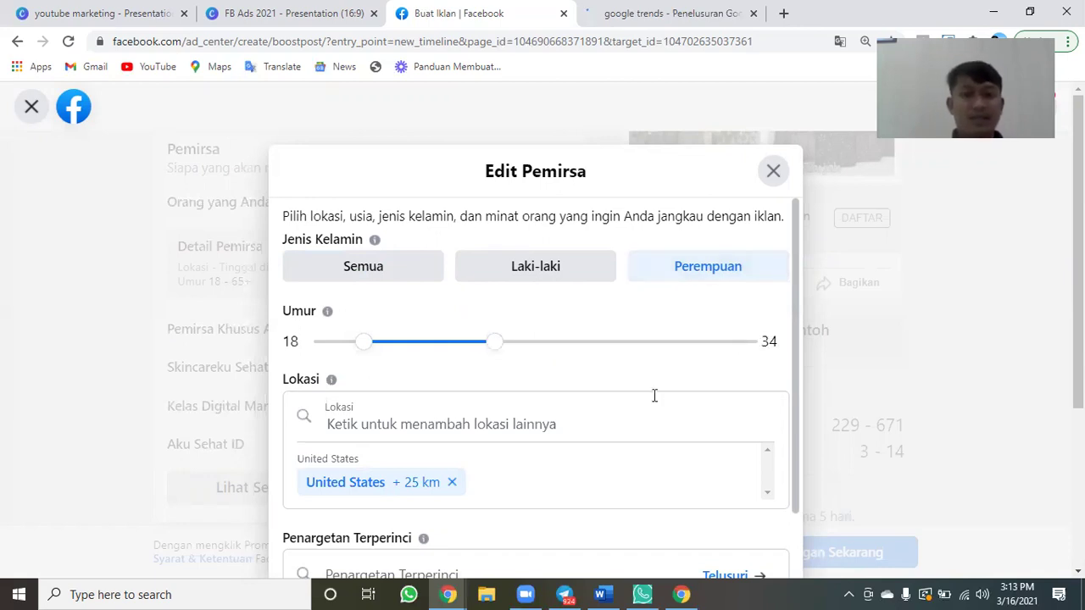
pyautogui.scroll(-1, 472, 380)
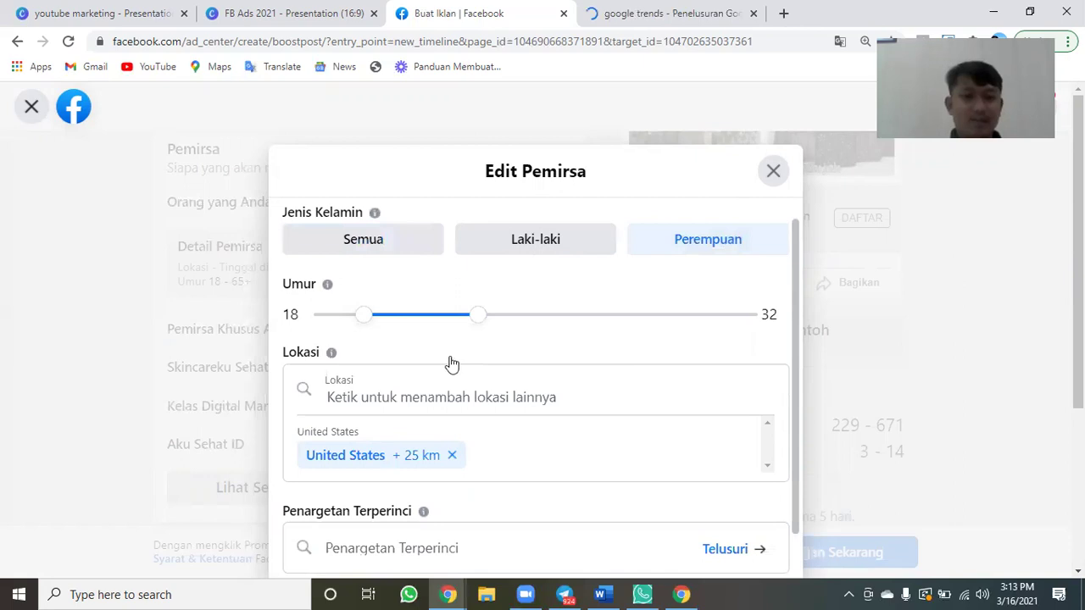
pyautogui.scroll(-2, 452, 363)
pyautogui.click(359, 363)
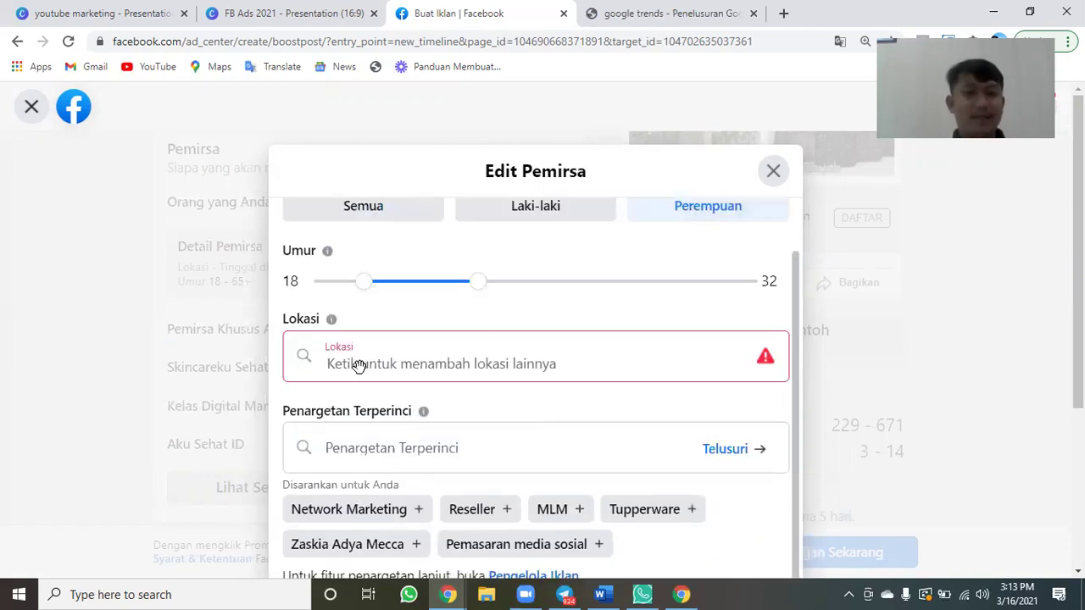
pyautogui.write('Bal')
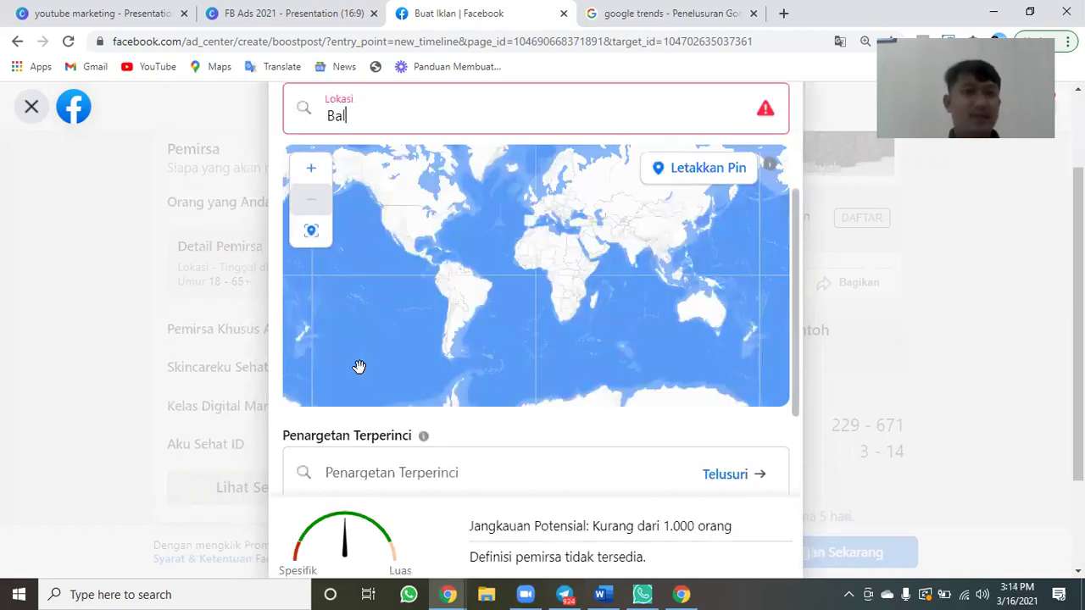
pyautogui.write('ikpapan')
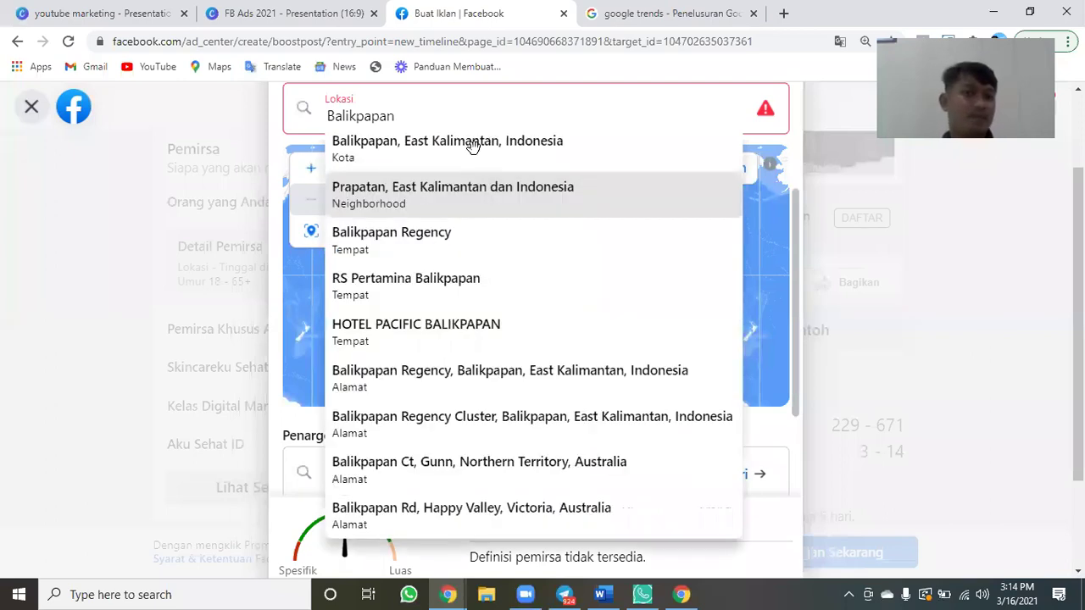
pyautogui.click(472, 145)
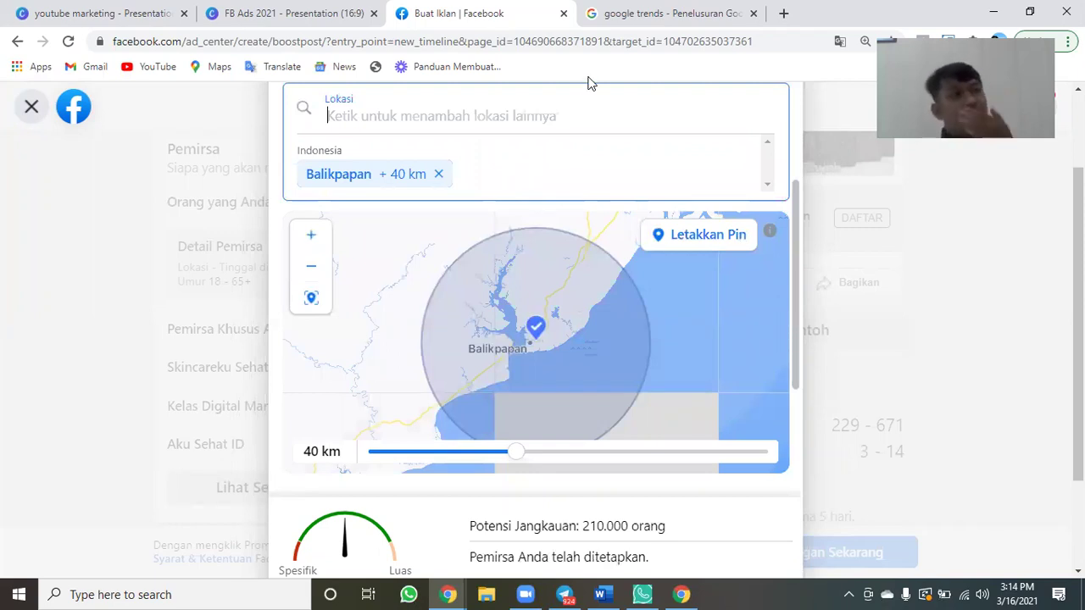
pyautogui.scroll(1, 590, 83)
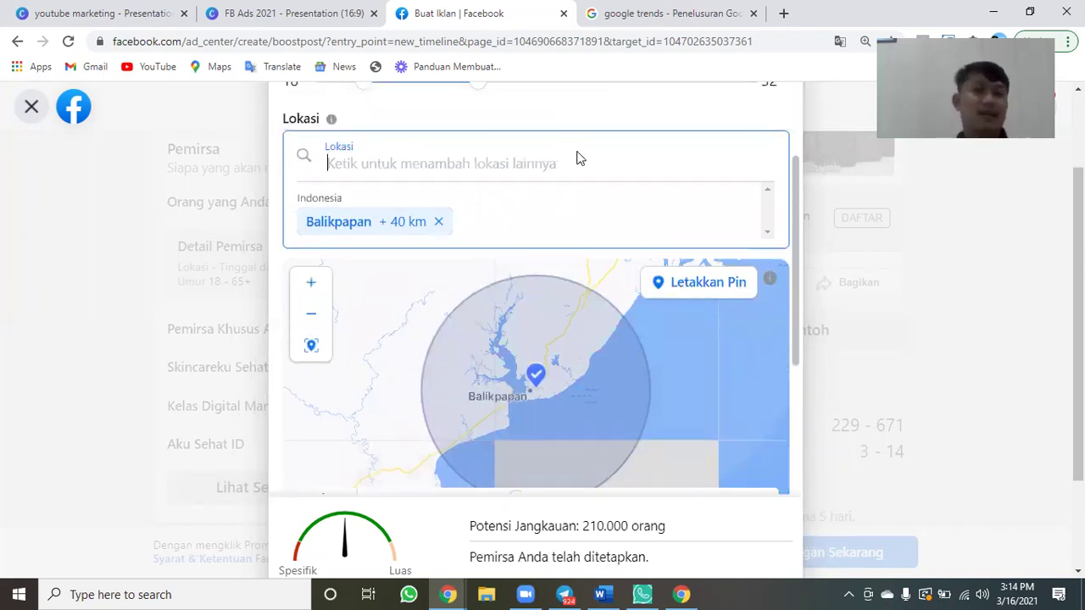
pyautogui.scroll(2, 576, 159)
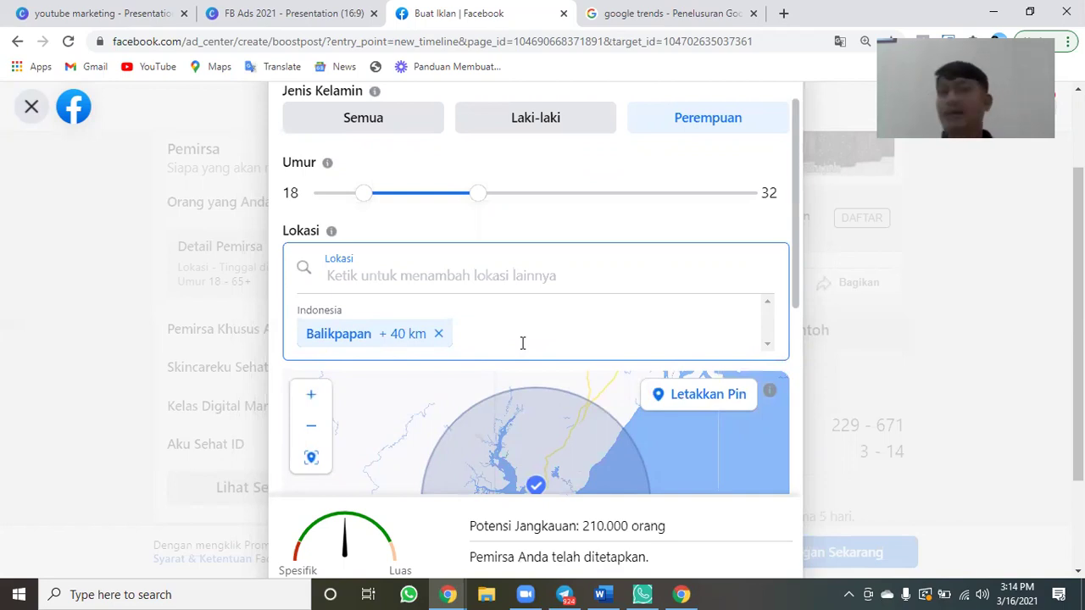
# Open the Google Trends site and search for 'mukena'.
pyautogui.click(625, 15)
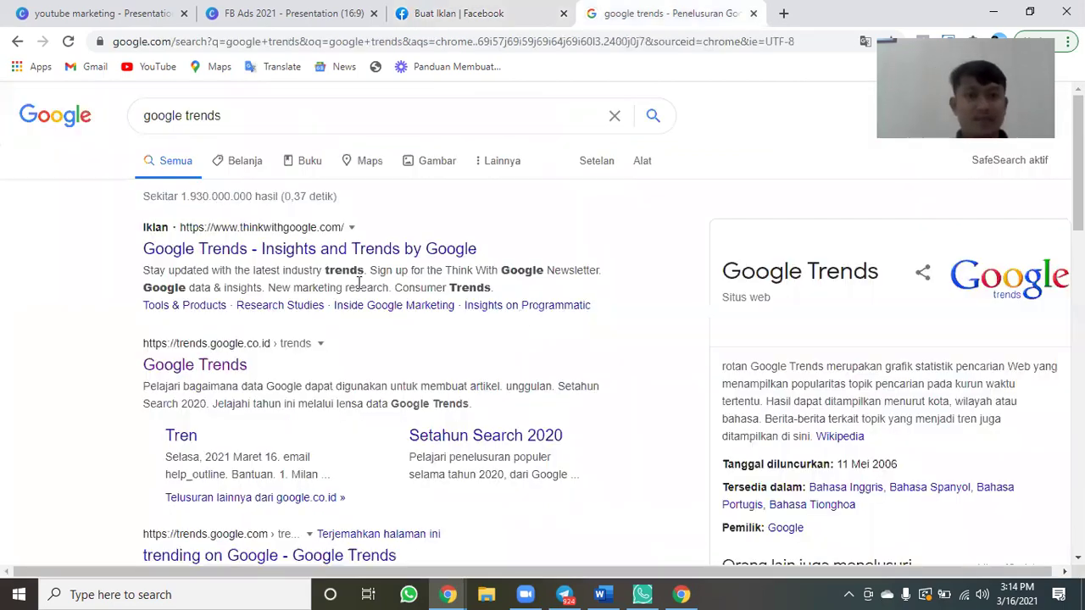
pyautogui.click(227, 367)
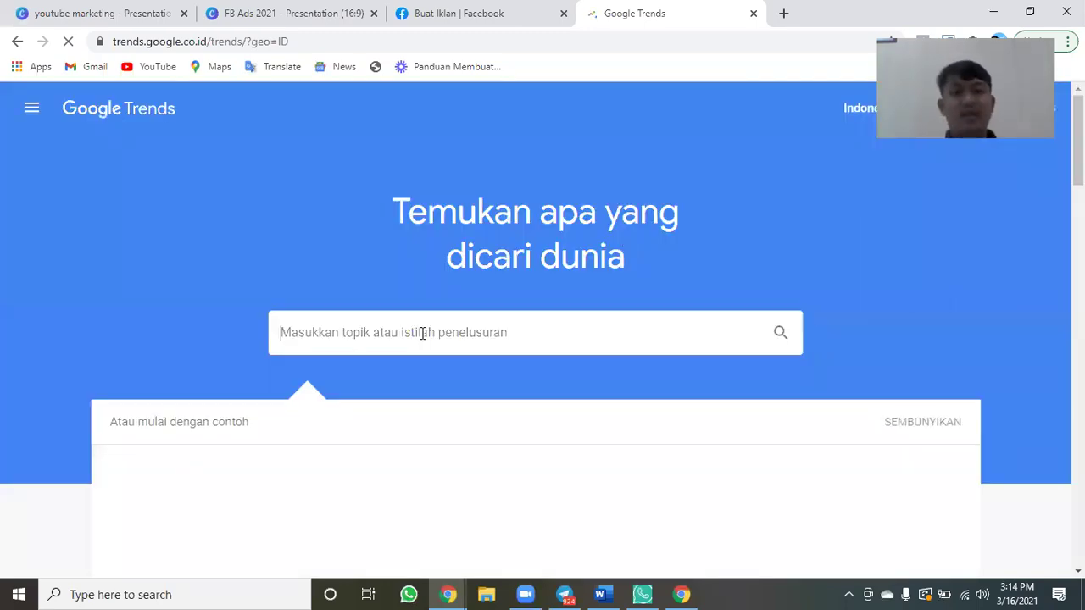
pyautogui.click(422, 333)
pyautogui.write('mukena')
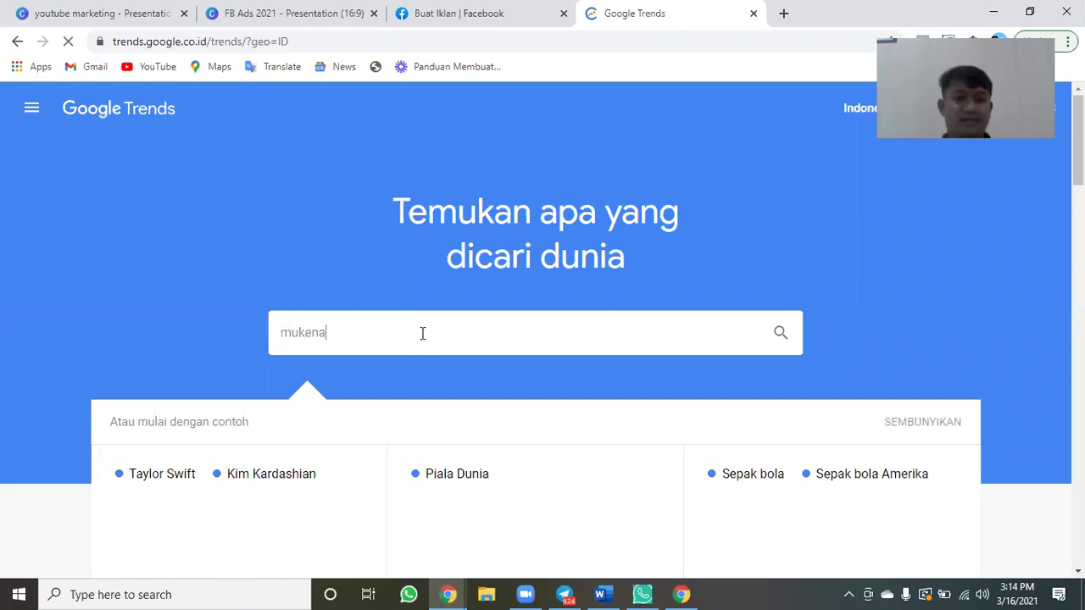
pyautogui.press('Return')
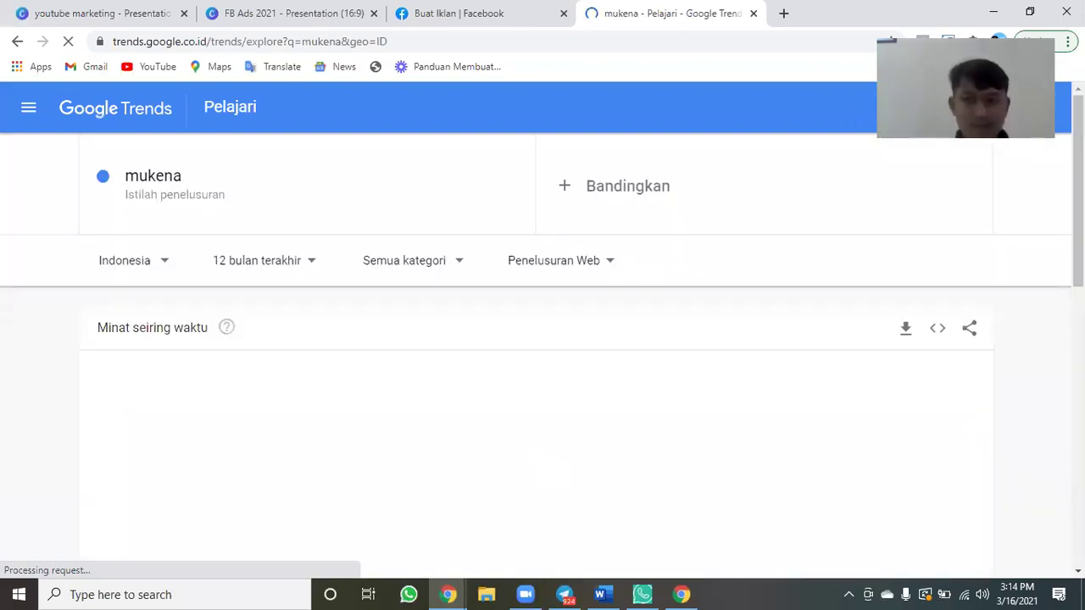
# Review 12-month mukena interest across Indonesian subregions, led by Aceh, then return to Facebook.
pyautogui.scroll(-2, 543, 339)
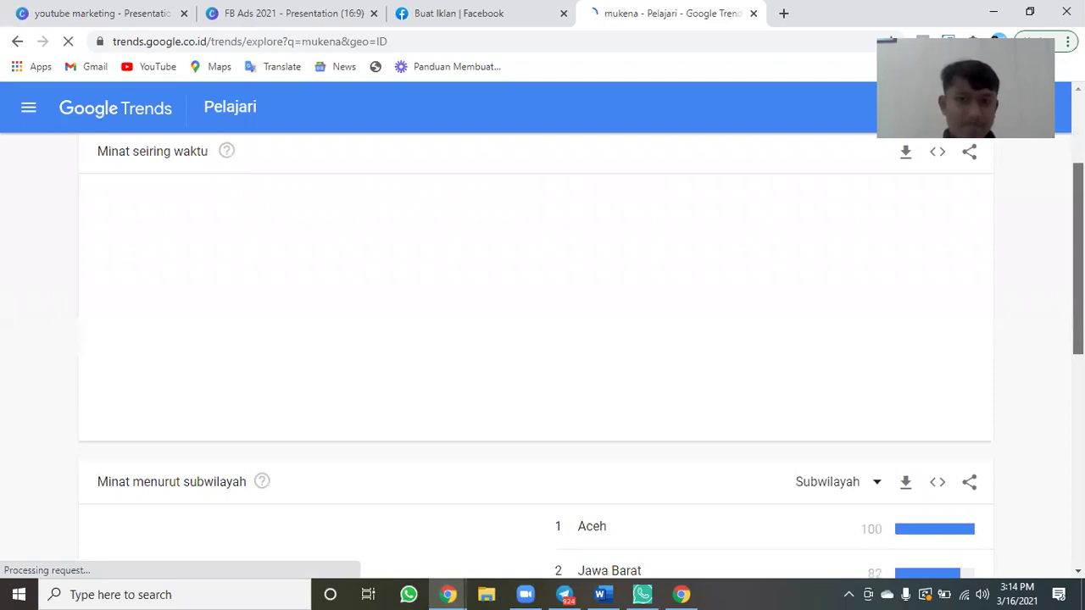
pyautogui.scroll(-2, 542, 339)
pyautogui.scroll(-1, 542, 339)
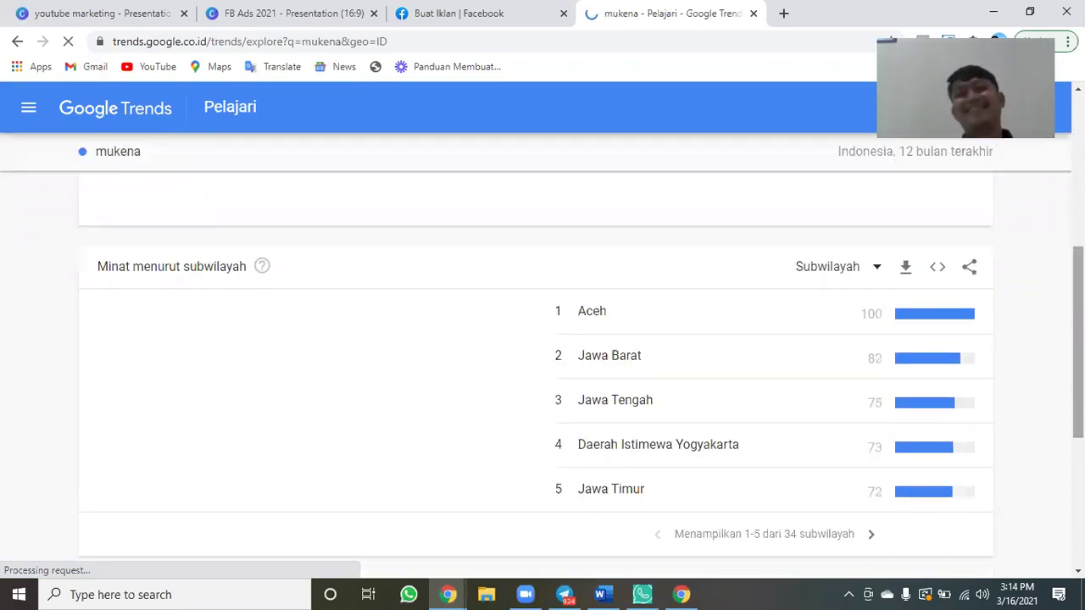
pyautogui.scroll(-1, 542, 338)
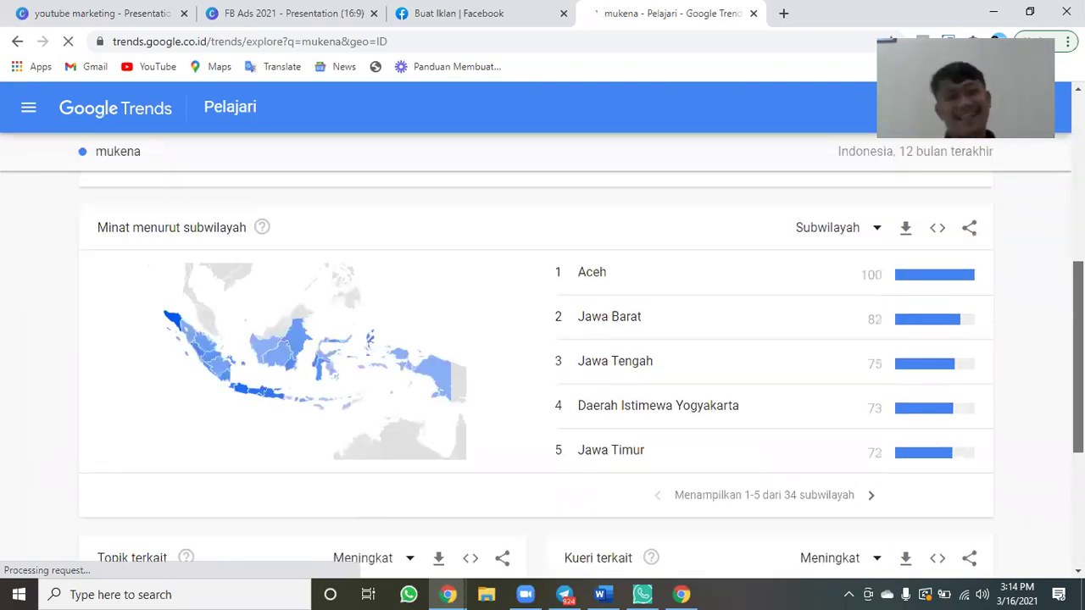
pyautogui.scroll(2, 542, 339)
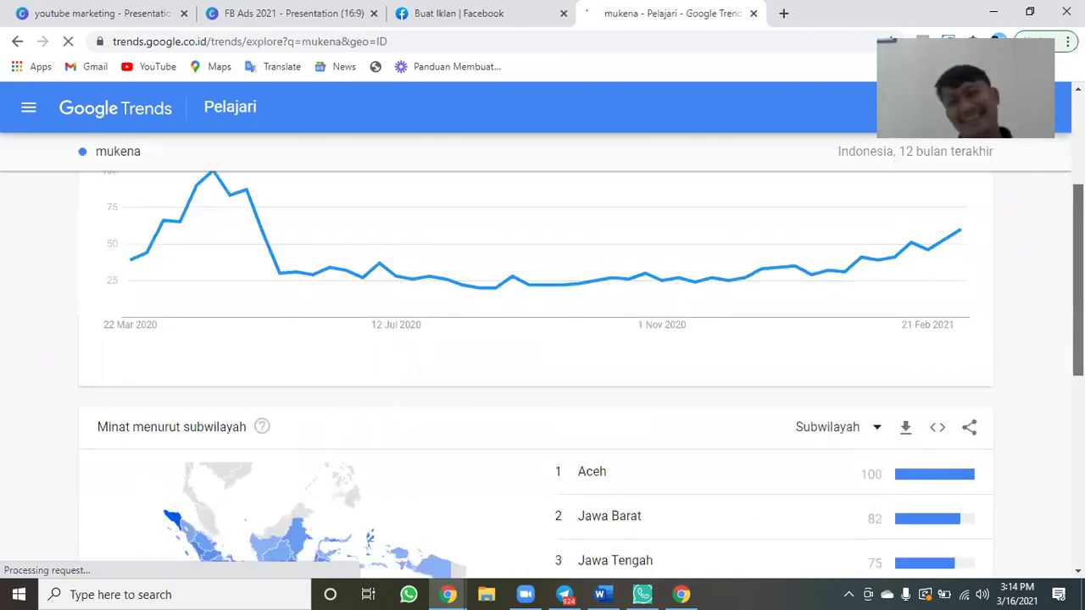
pyautogui.scroll(-1, 542, 339)
pyautogui.scroll(1, 542, 339)
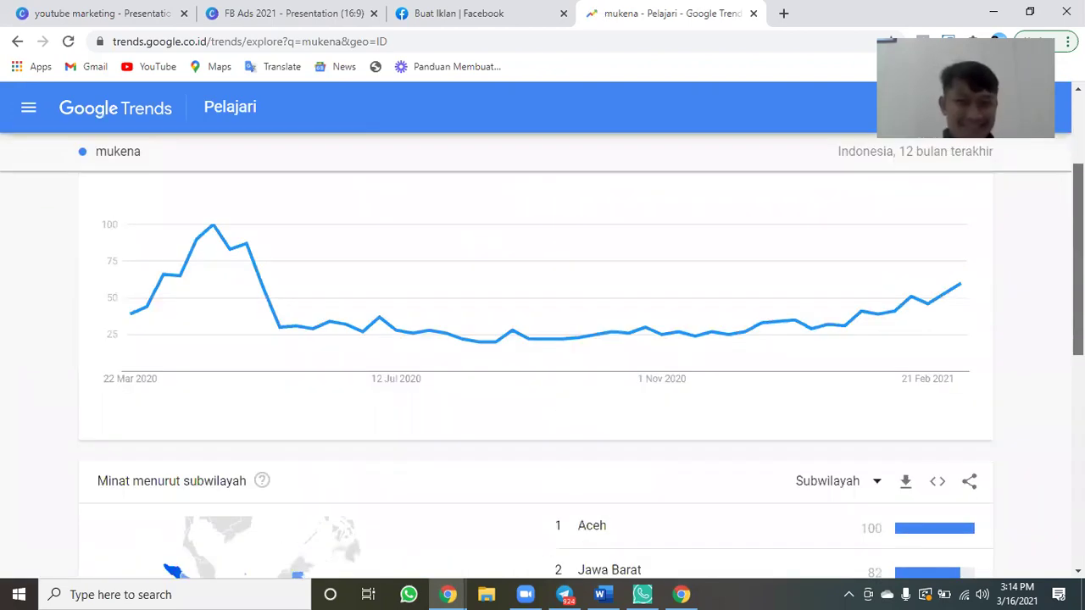
pyautogui.scroll(1, 542, 339)
pyautogui.scroll(-3, 542, 339)
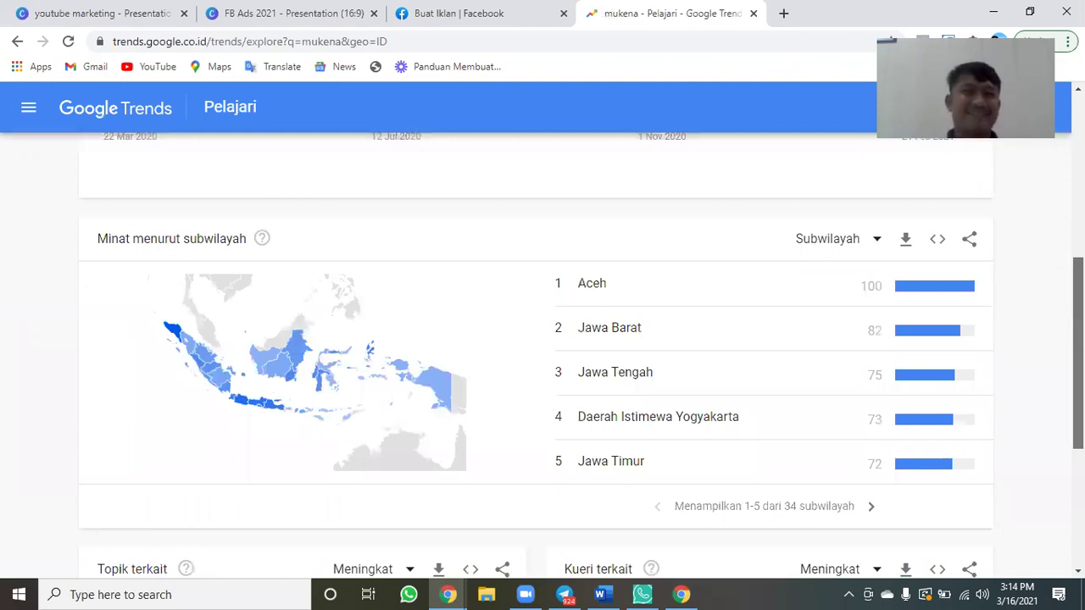
pyautogui.scroll(-1, 542, 339)
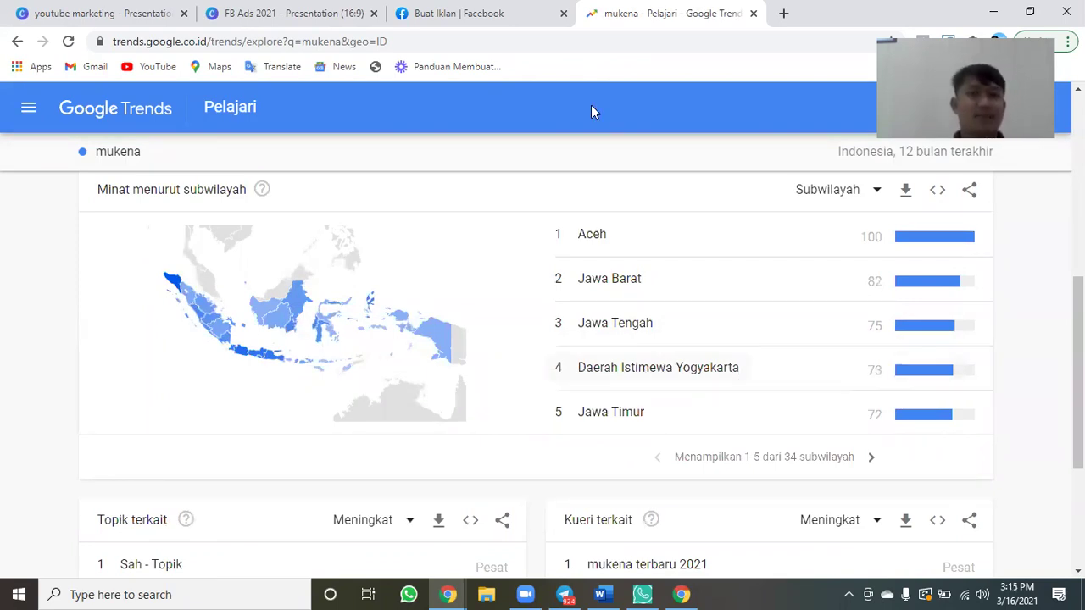
pyautogui.hotkey('ctrl', 'shift', 'Tab')
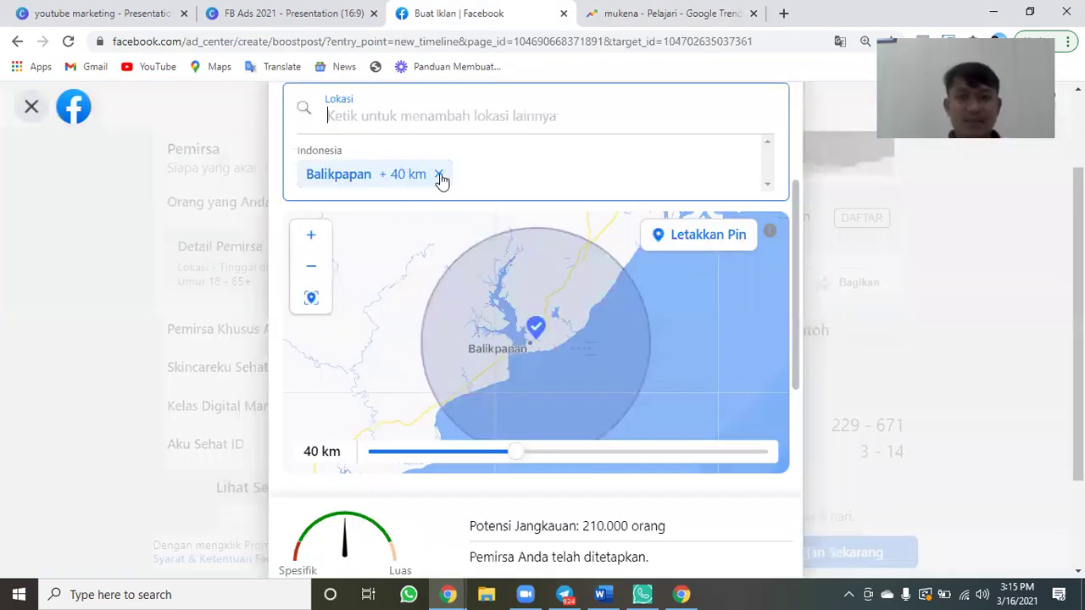
# Replace the Balikpapan target location with Yogyakarta.
pyautogui.click(438, 173)
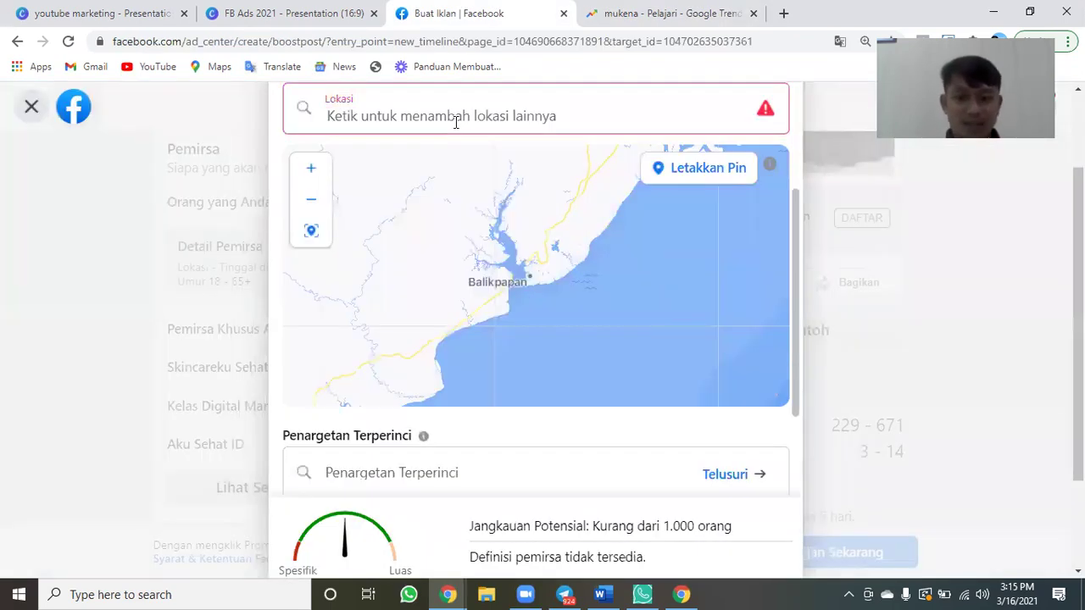
pyautogui.click(455, 121)
pyautogui.write('yog')
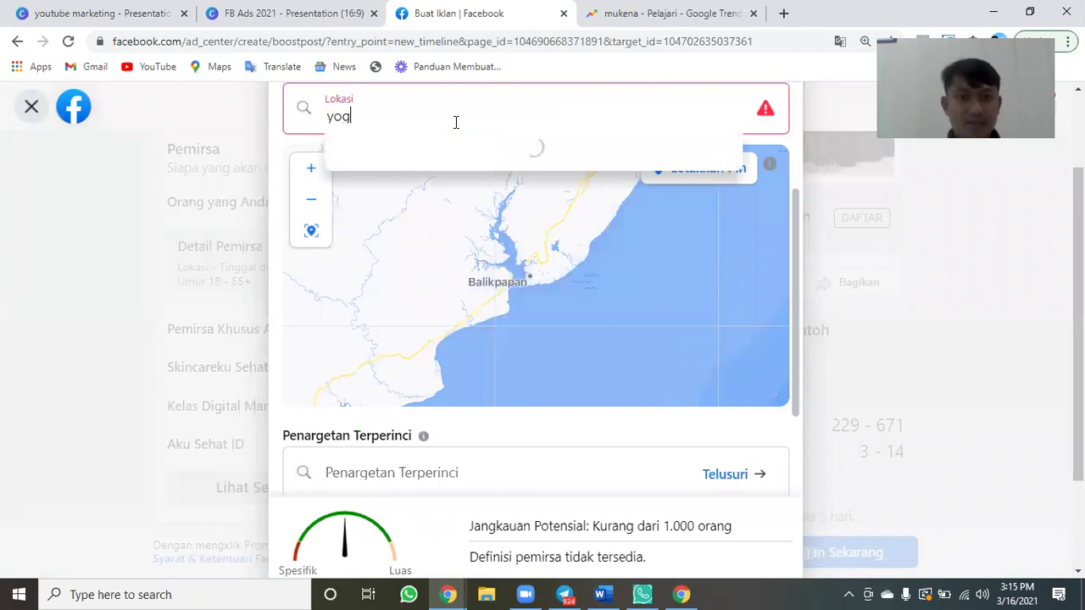
pyautogui.write('k')
pyautogui.press('BackSpace')
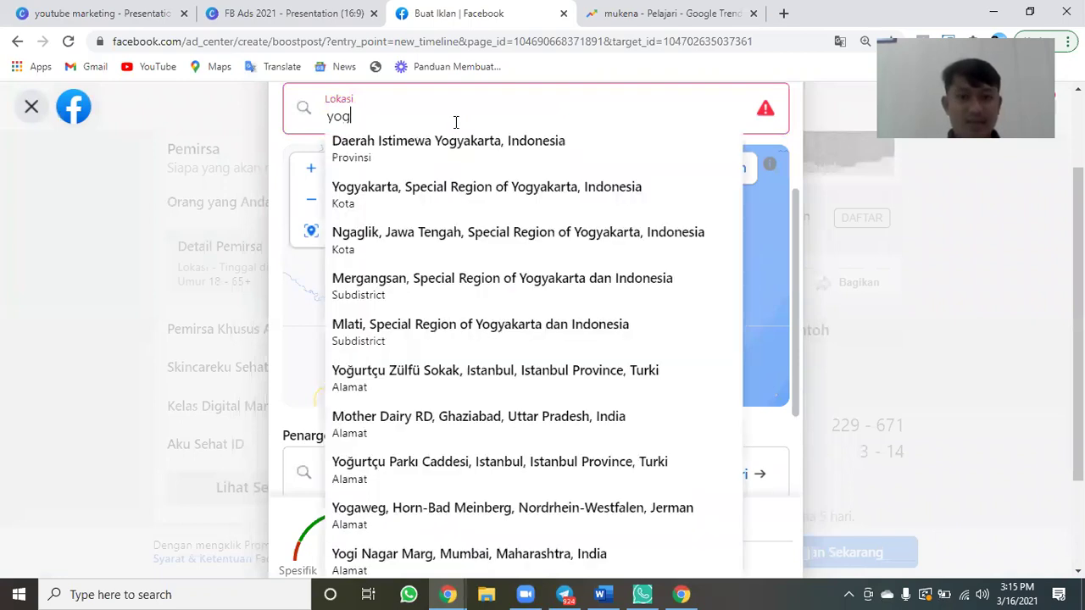
pyautogui.write('yakarta')
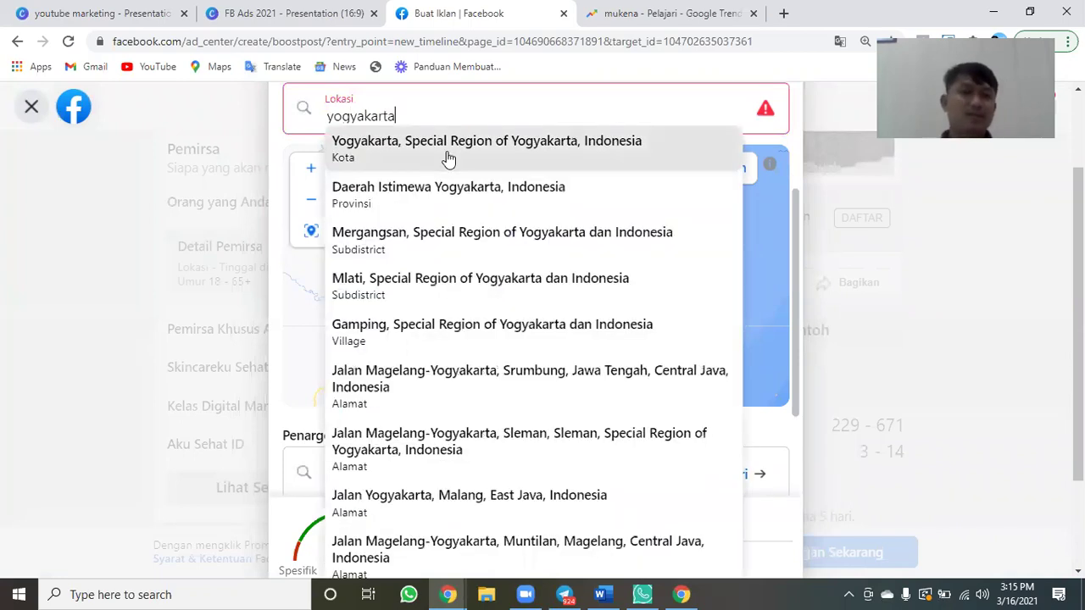
pyautogui.press('Return')
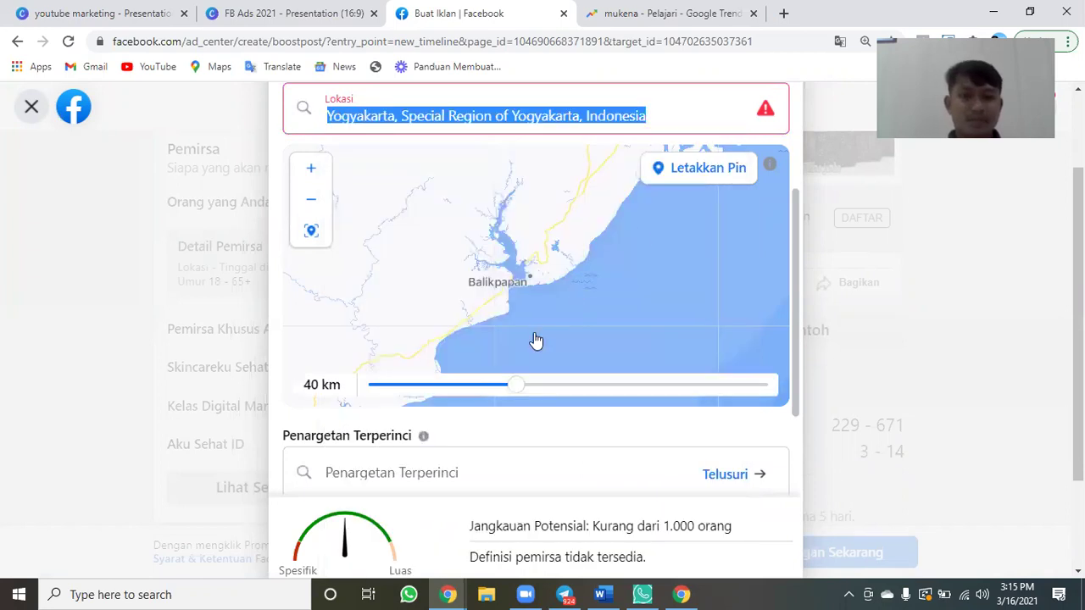
# Shrink the Yogyakarta location radius to 25 km, raising potential reach to 660,000.
pyautogui.moveTo(518, 458); pyautogui.dragTo(424, 455)
pyautogui.scroll(-1, 576, 450)
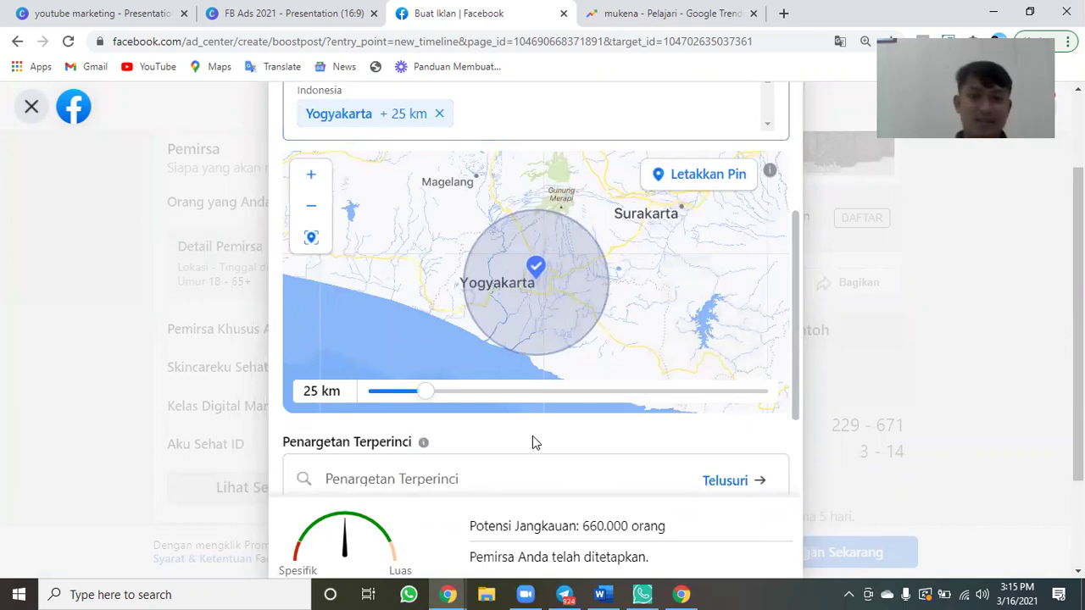
pyautogui.scroll(-2, 532, 439)
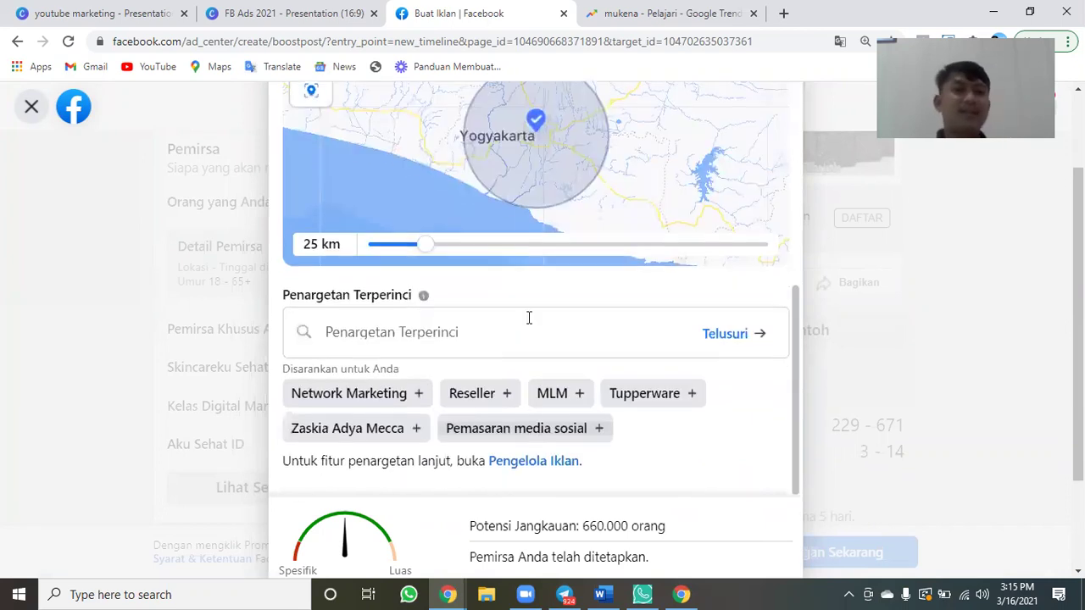
pyautogui.click(528, 318)
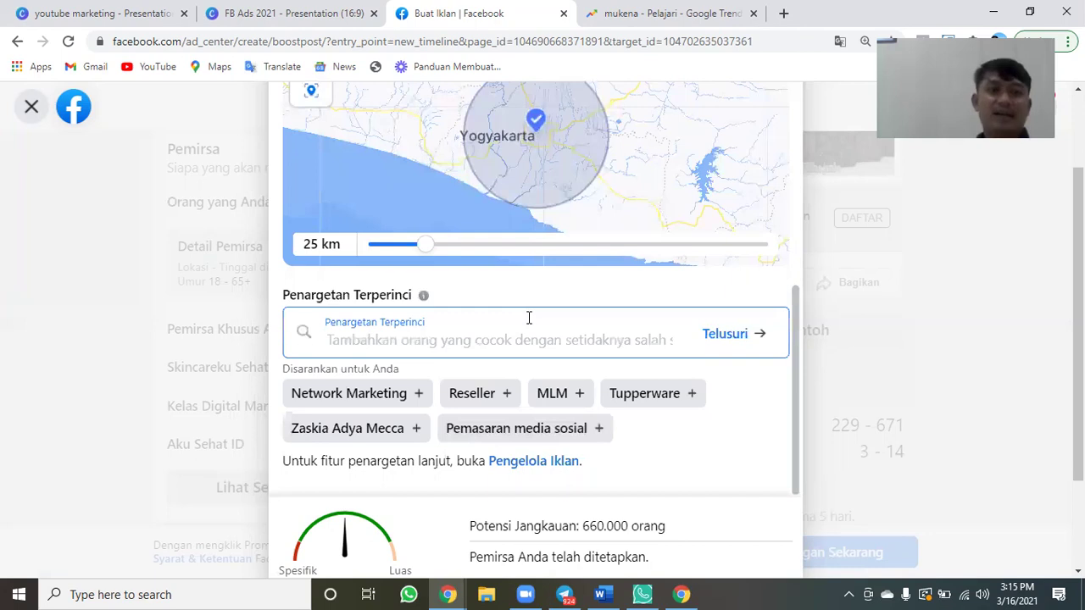
# Close the mukena Google Trends results tab.
pyautogui.click(324, 16)
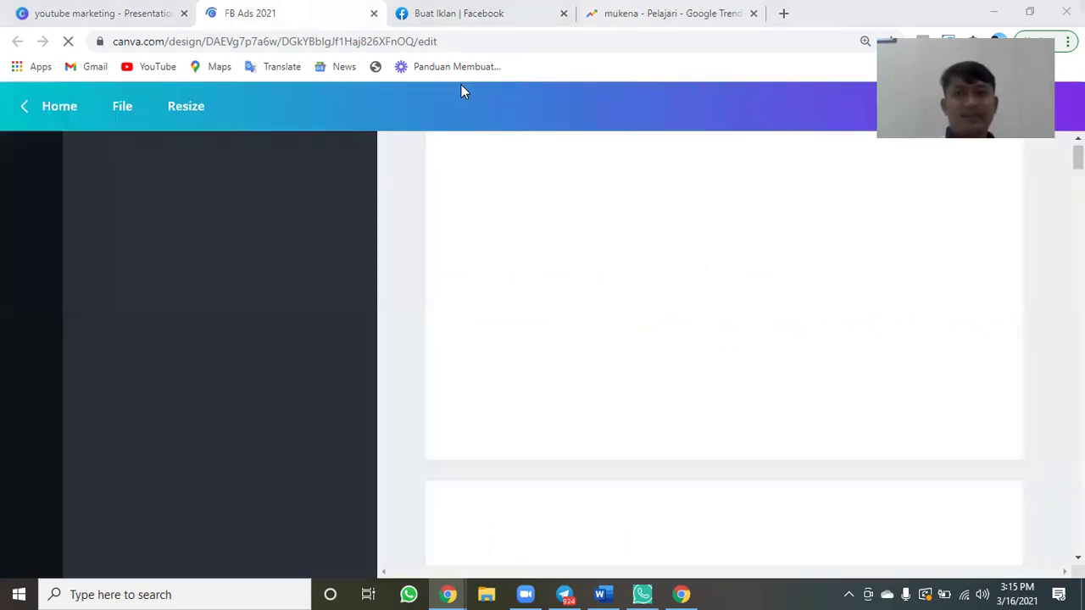
pyautogui.click(605, 17)
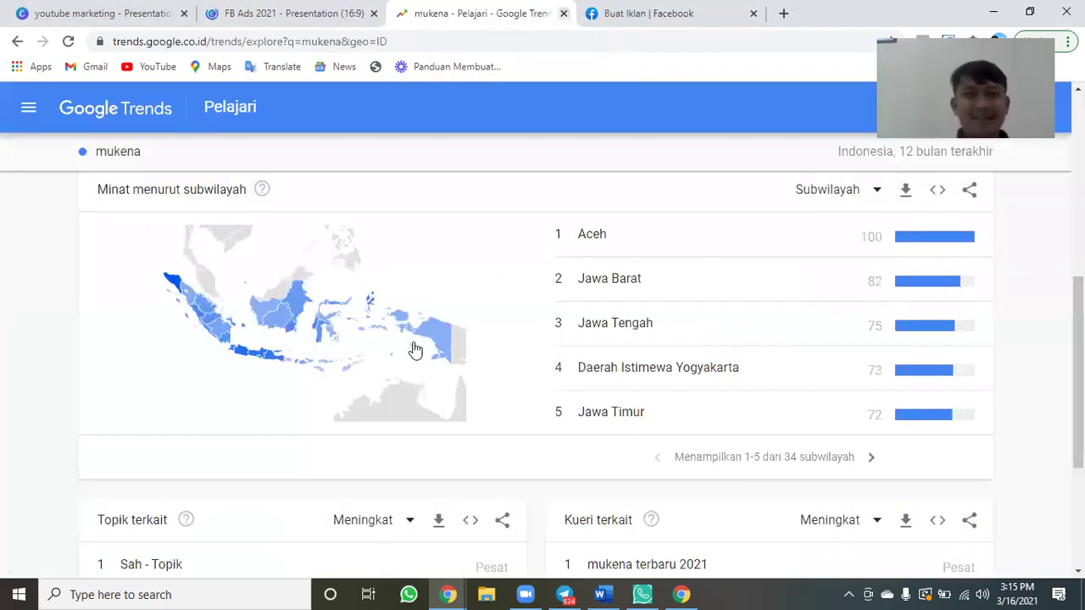
pyautogui.hotkey('ctrl', 'w')
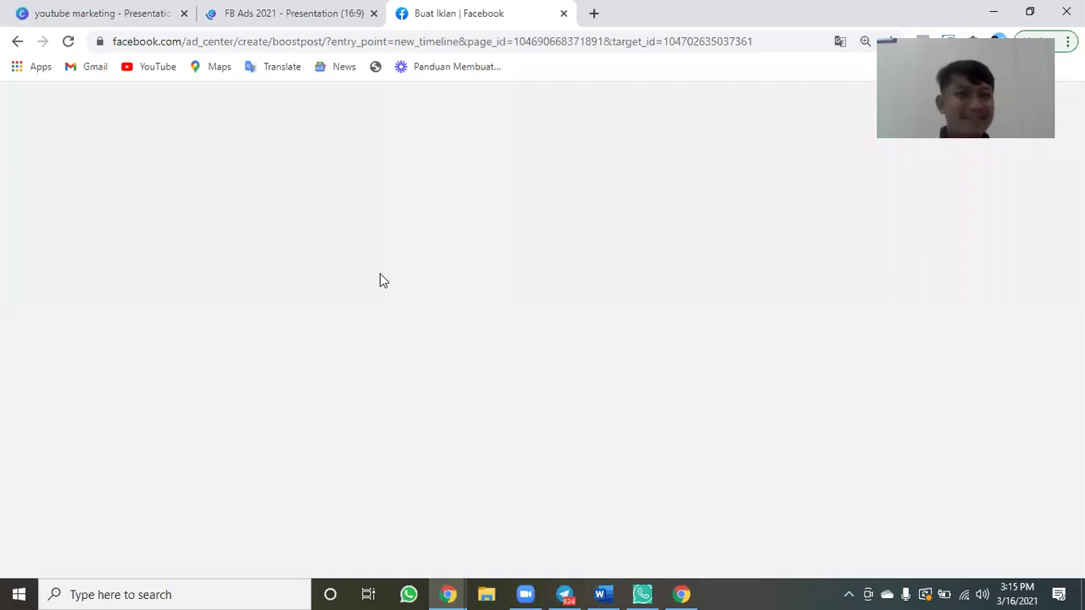
# Browse the FB Ads 2021 slides to 'Kenapa Facebook Ads?' with Templates hidden, then return to Facebook.
pyautogui.hotkey('ctrl', 'shift', 'Tab')
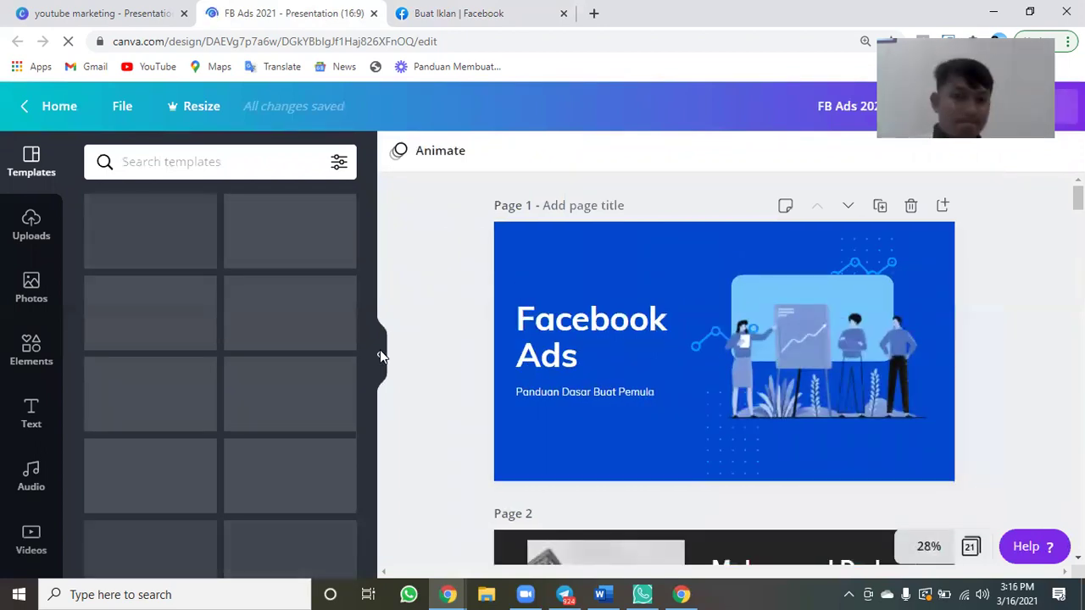
pyautogui.click(378, 354)
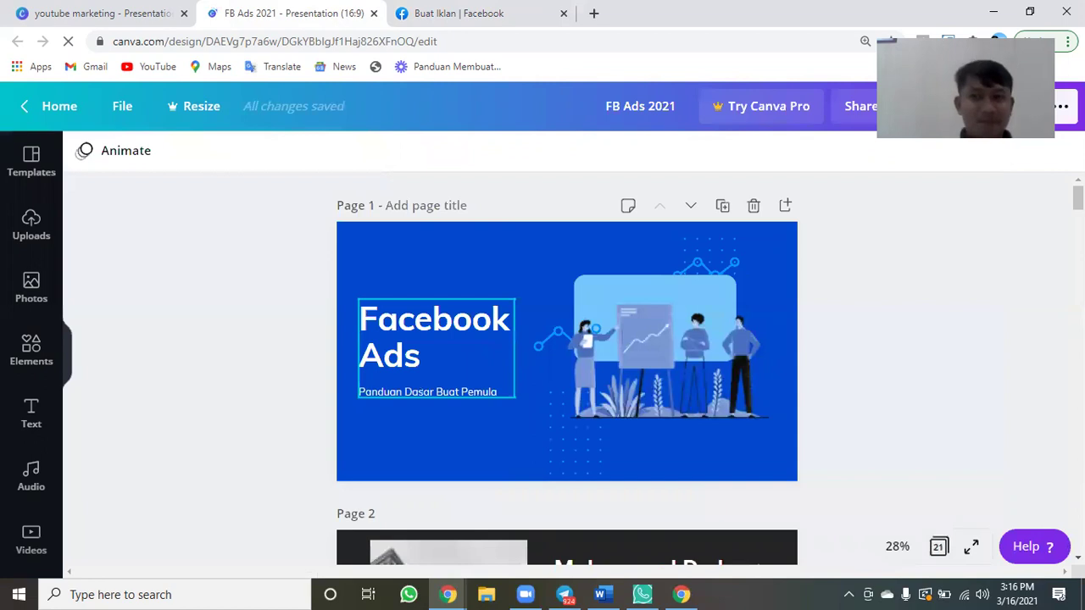
pyautogui.scroll(-10, 567, 368)
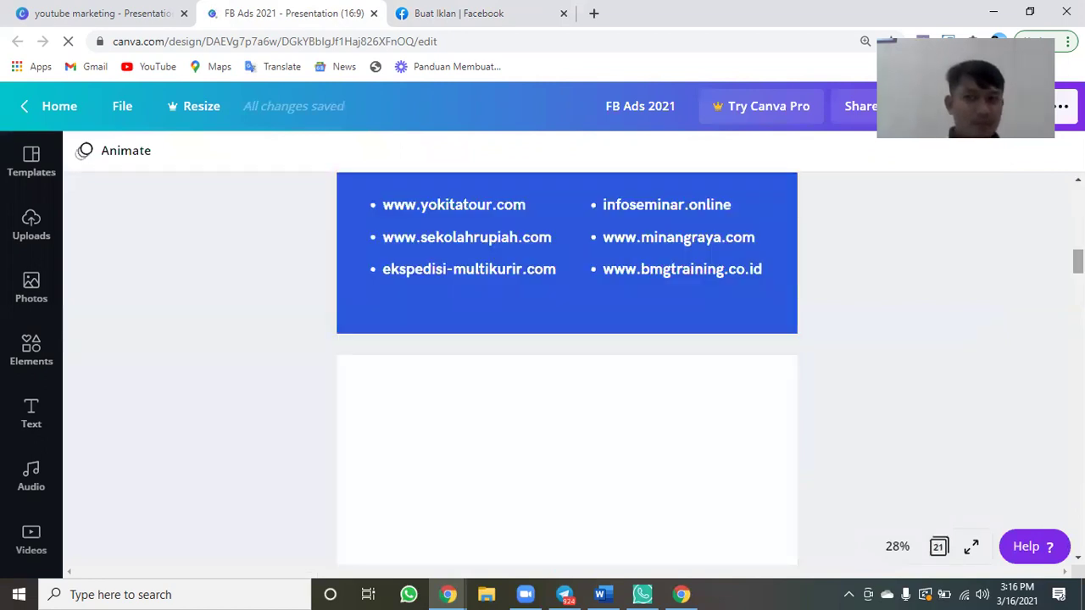
pyautogui.scroll(-5, 567, 369)
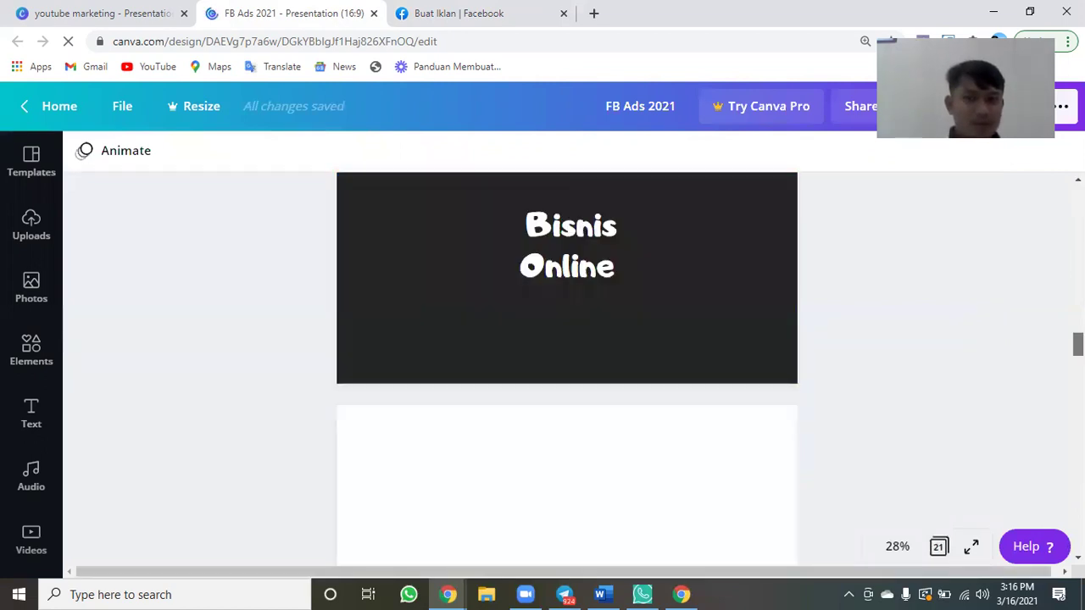
pyautogui.scroll(-3, 567, 369)
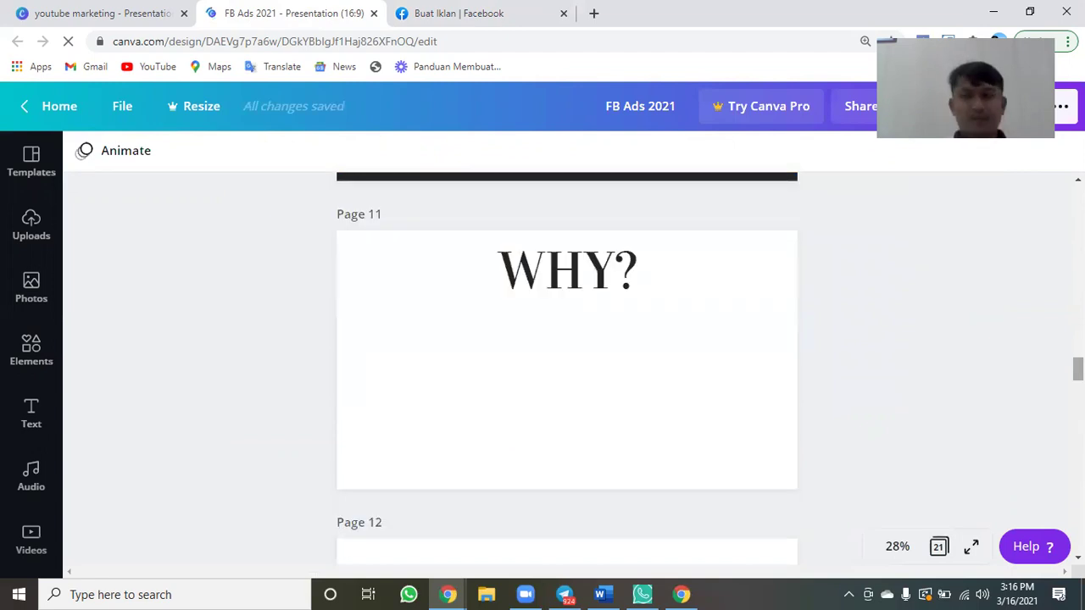
pyautogui.scroll(-5, 635, 314)
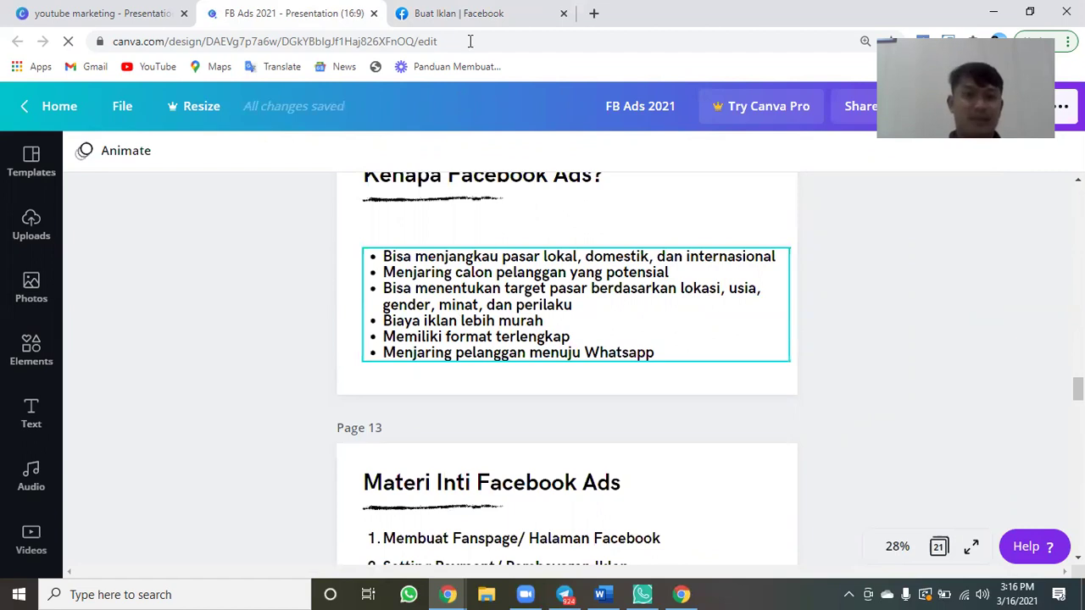
pyautogui.click(459, 13)
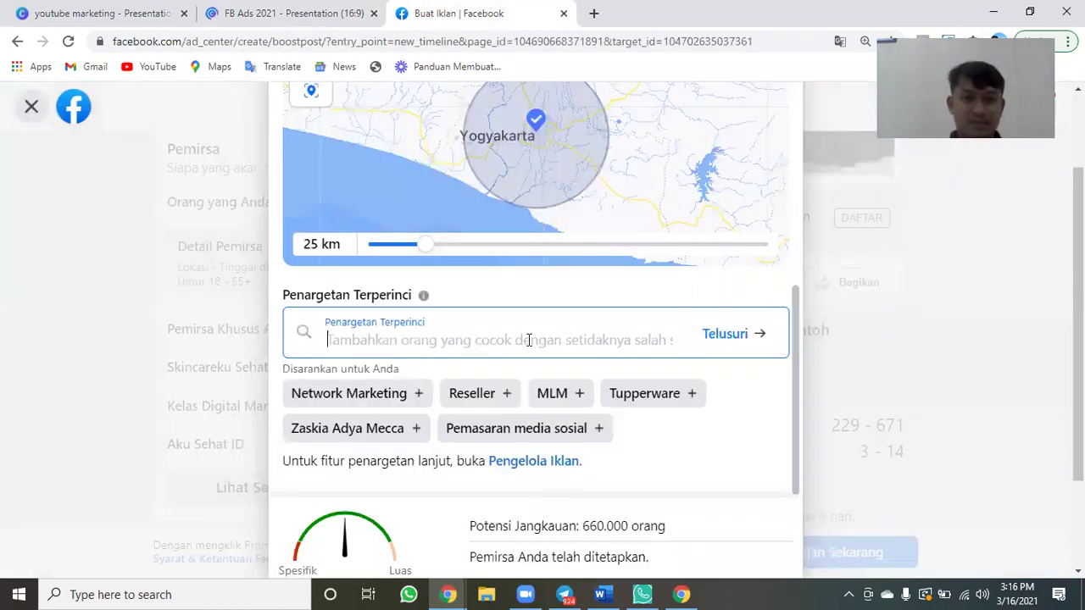
# Set the Umur range to 25–49, cutting potential reach to 580,000 people.
pyautogui.scroll(1, 528, 340)
pyautogui.scroll(5, 528, 347)
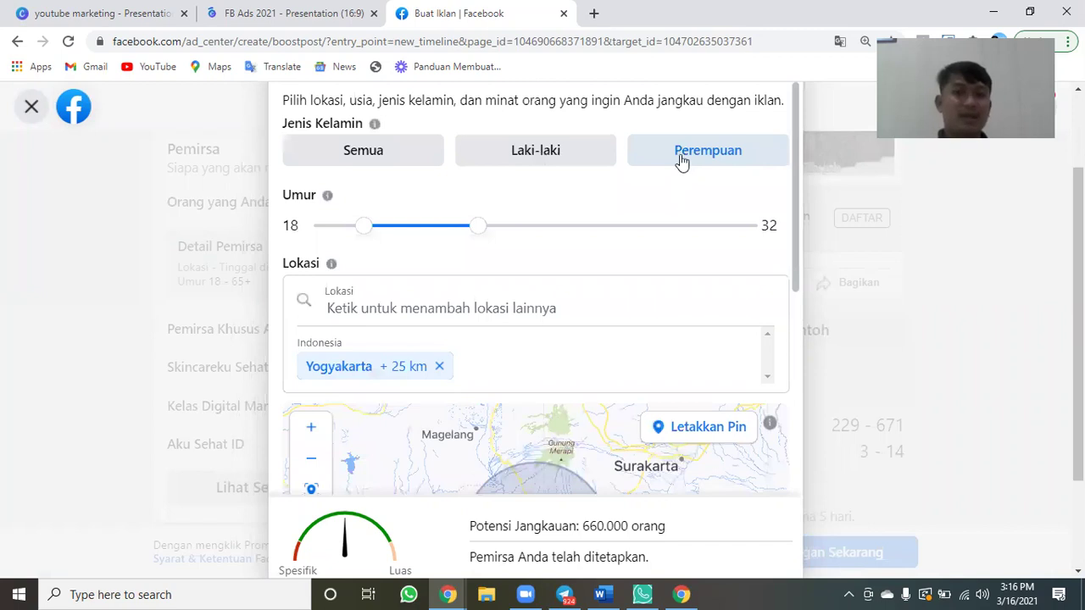
pyautogui.moveTo(362, 234); pyautogui.dragTo(425, 235)
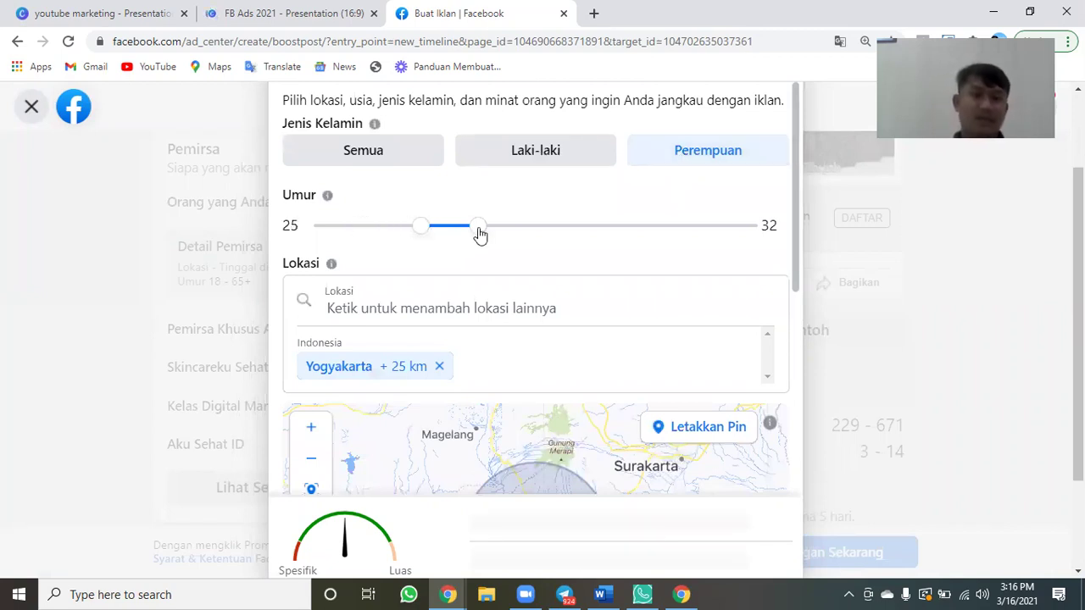
pyautogui.moveTo(521, 238); pyautogui.dragTo(626, 233)
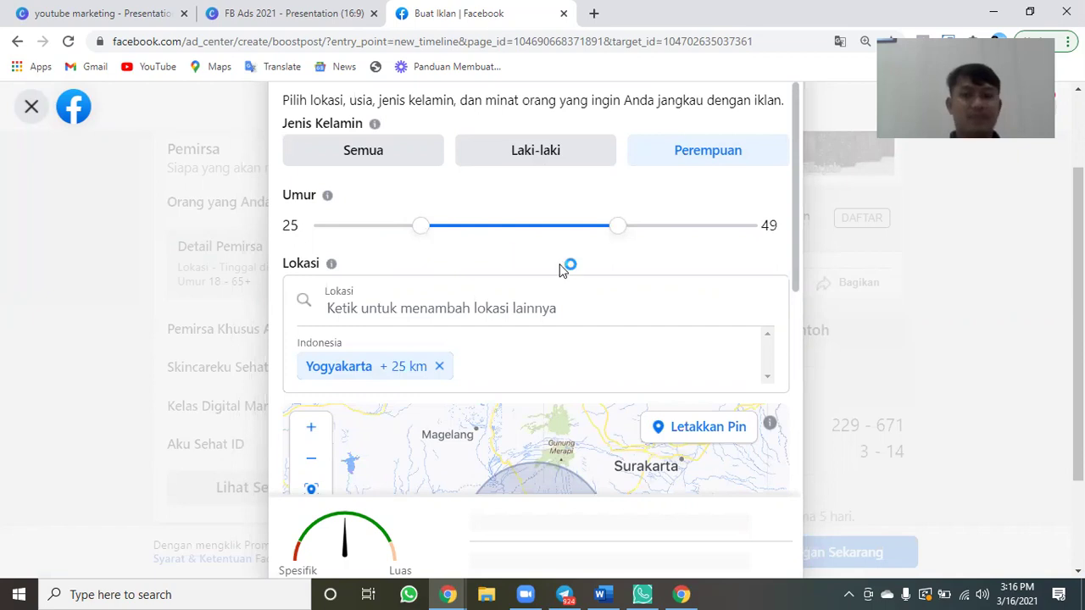
pyautogui.scroll(-1, 559, 270)
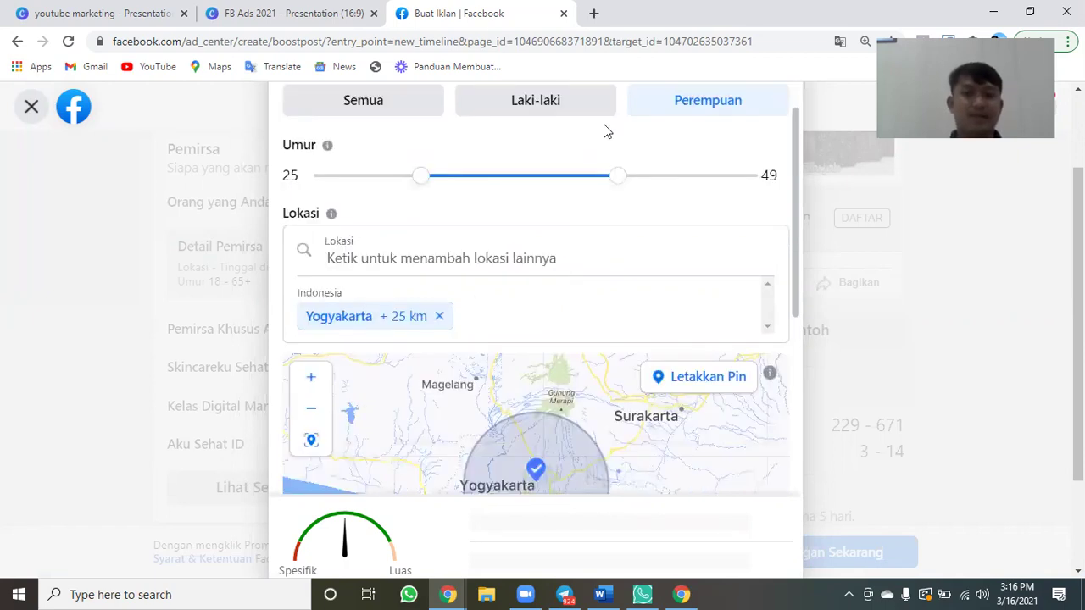
pyautogui.scroll(1, 627, 182)
pyautogui.scroll(-1, 514, 291)
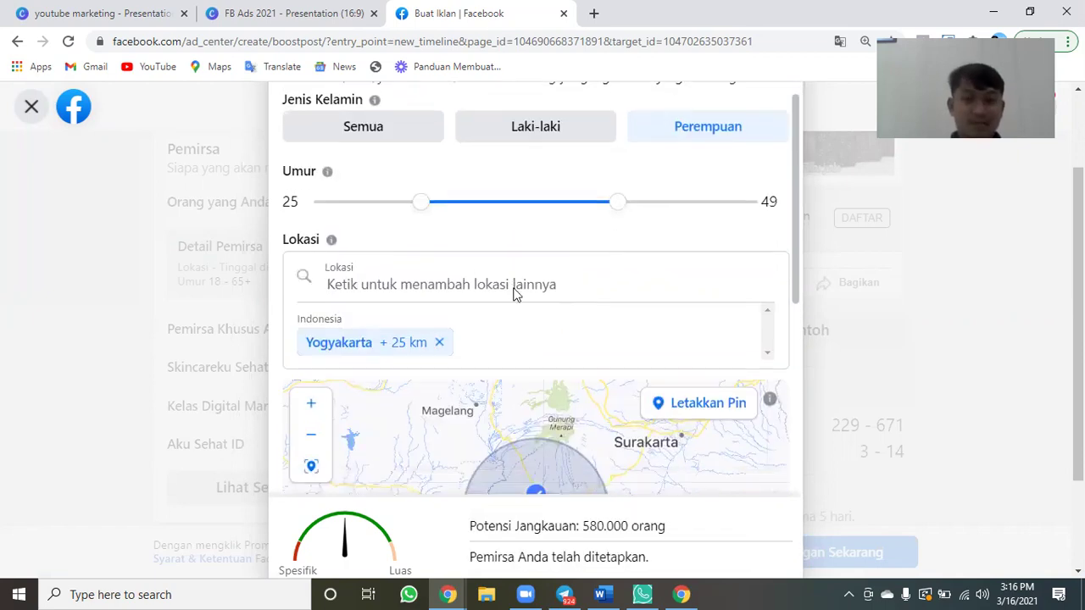
pyautogui.scroll(-3, 513, 292)
pyautogui.scroll(-3, 515, 293)
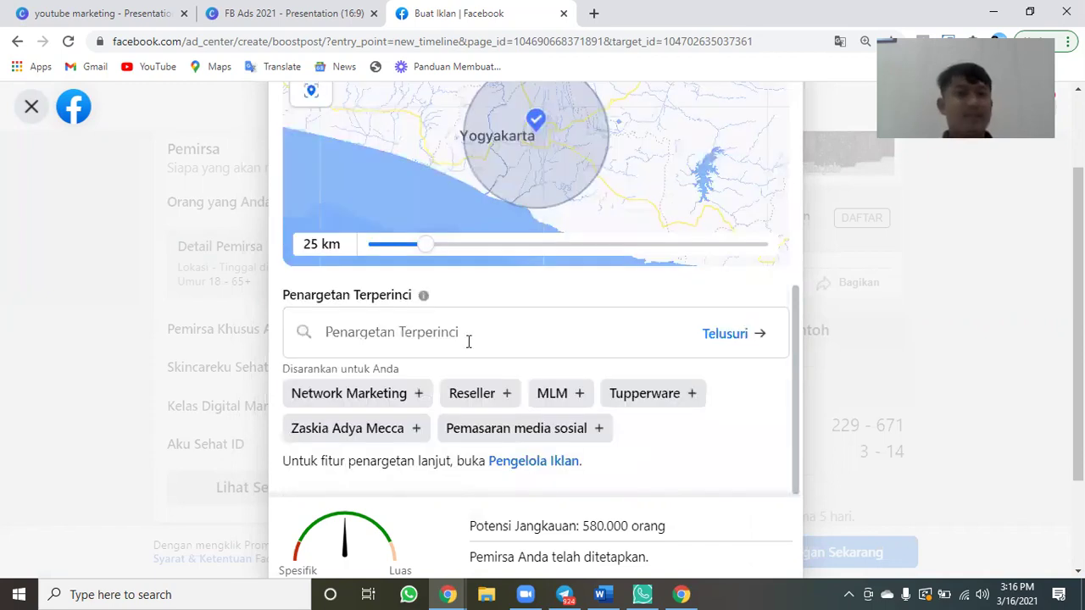
# Add the suggested Zaskia Adya Mecca interest to the audience.
pyautogui.click(467, 341)
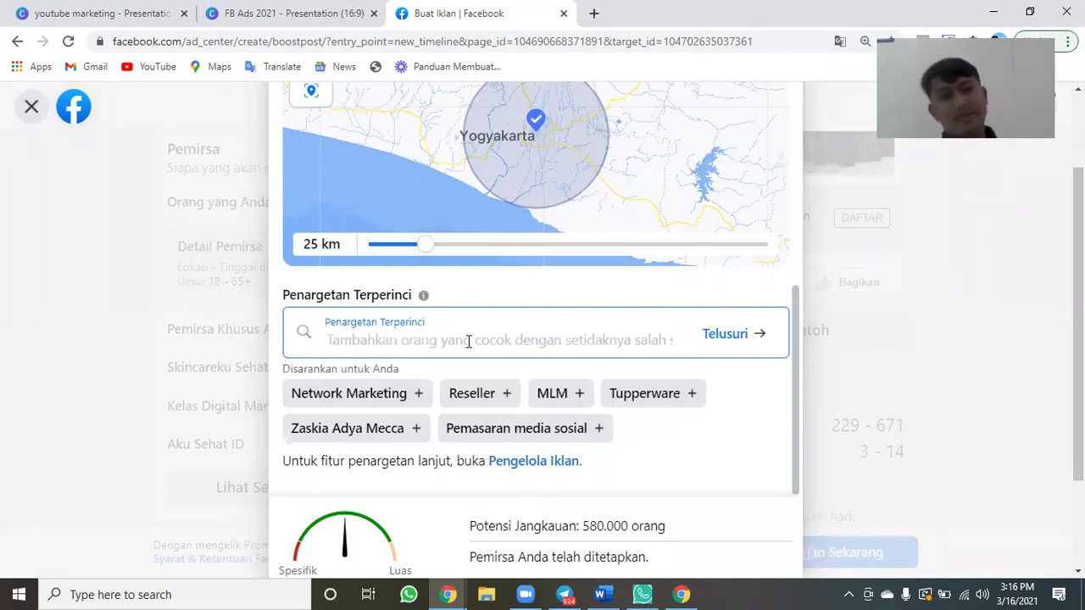
pyautogui.click(377, 442)
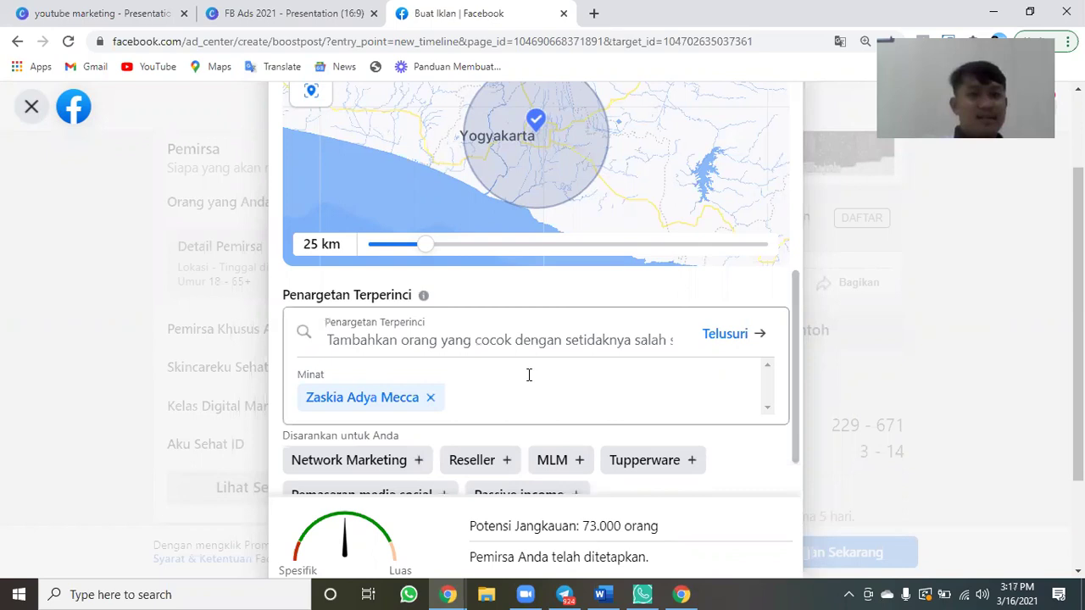
pyautogui.scroll(-1, 508, 356)
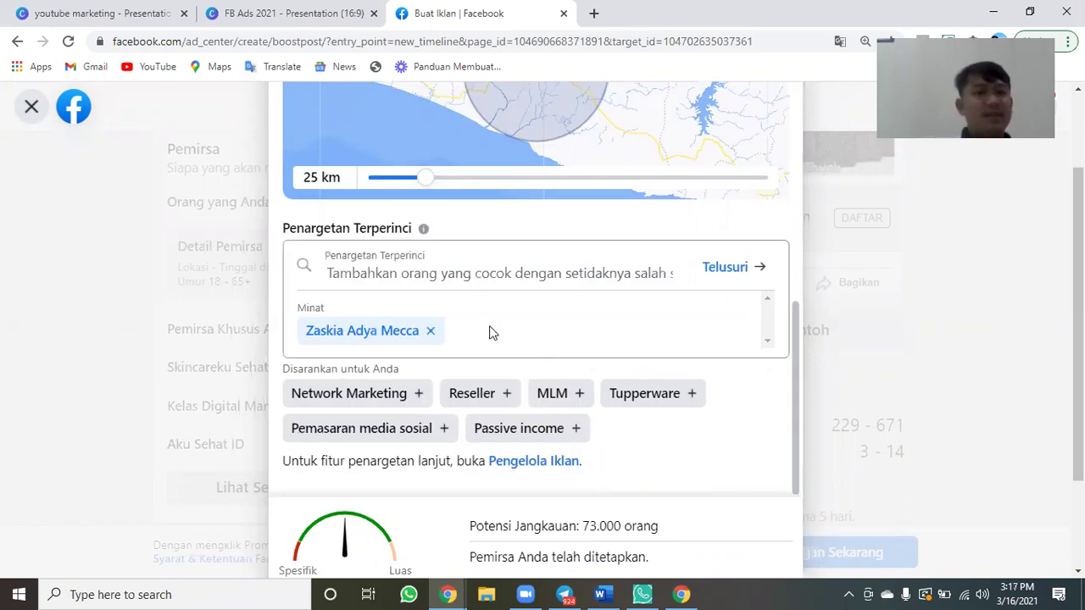
# Search 'ustad' and add the Ustadz Arifin Ilham and Ustaz interests.
pyautogui.click(489, 331)
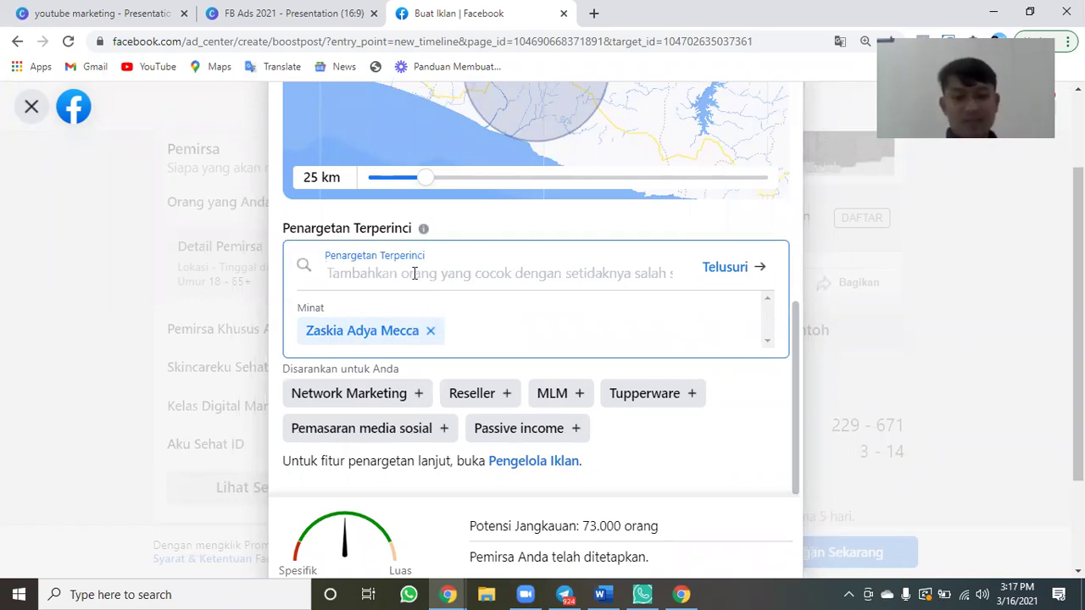
pyautogui.write('ustad yusuf')
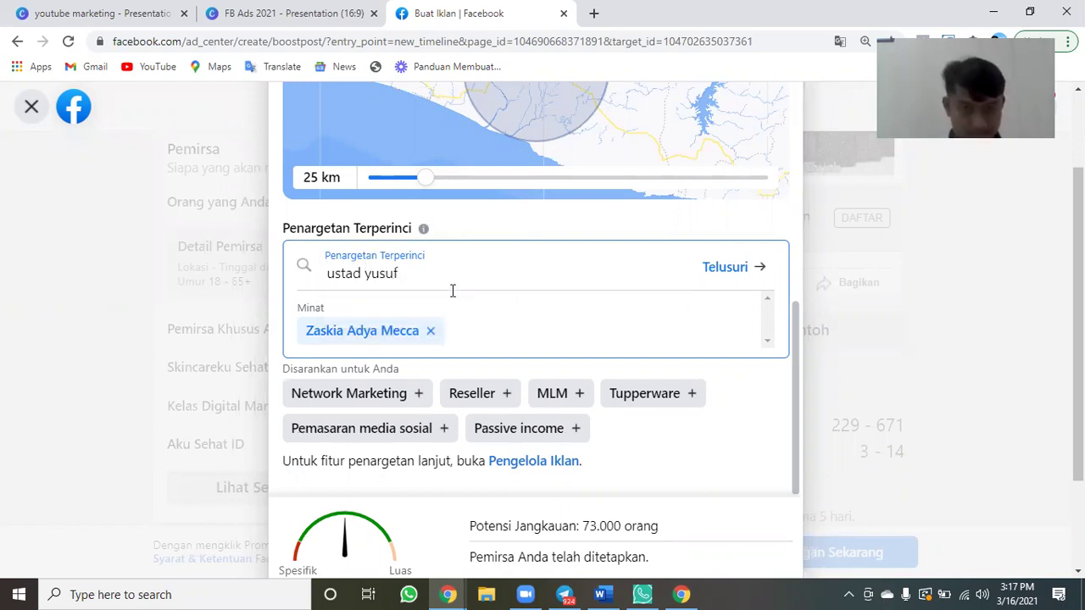
pyautogui.press('BackSpace')
pyautogui.press('BackSpace')
pyautogui.press('BackSpace')
pyautogui.press('BackSpace')
pyautogui.press('BackSpace')
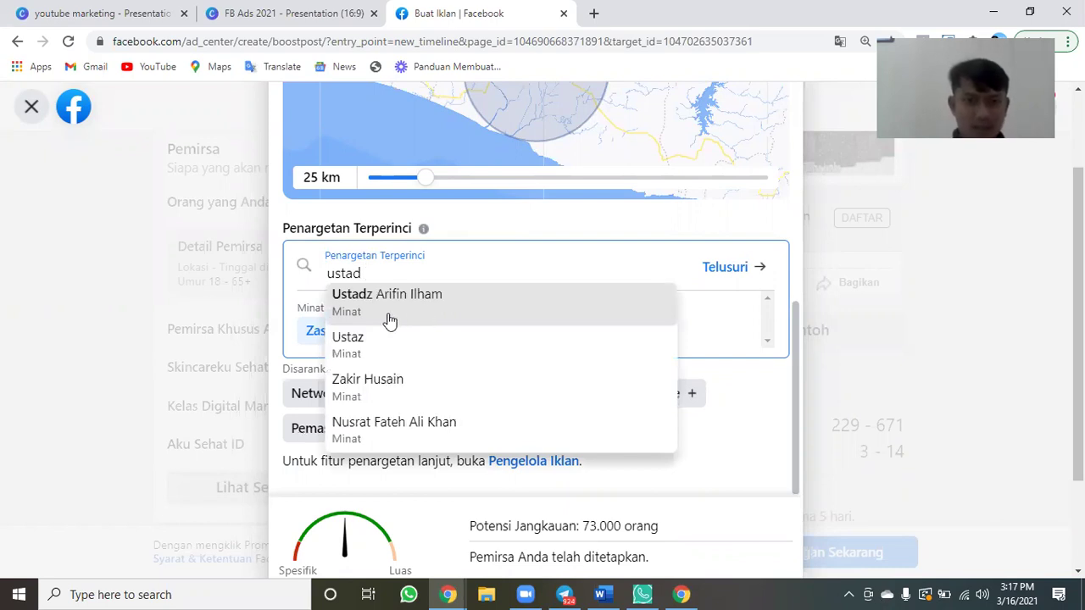
pyautogui.click(382, 292)
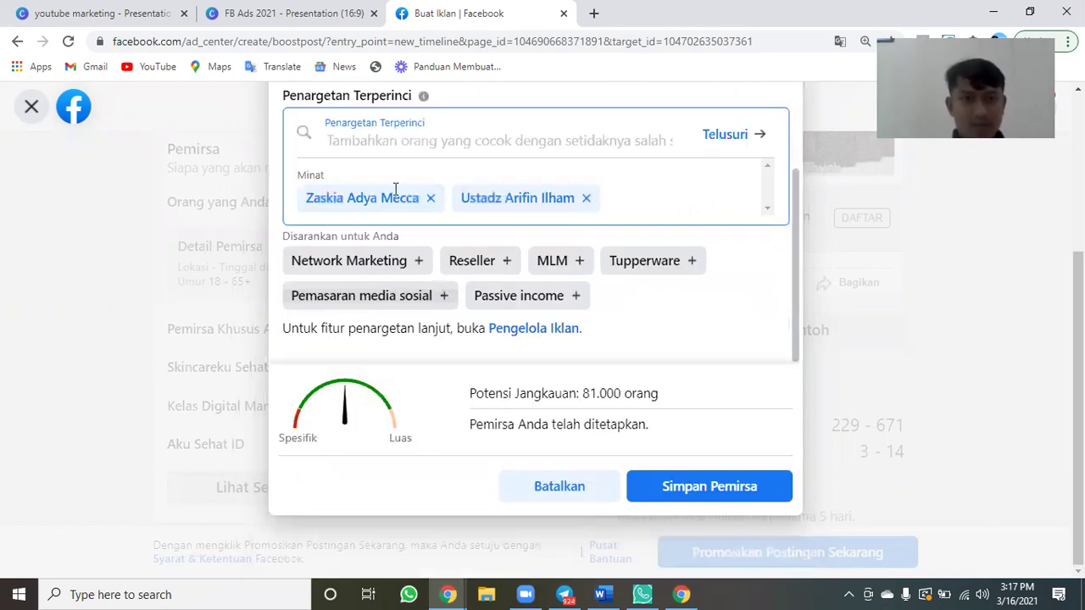
pyautogui.click(404, 141)
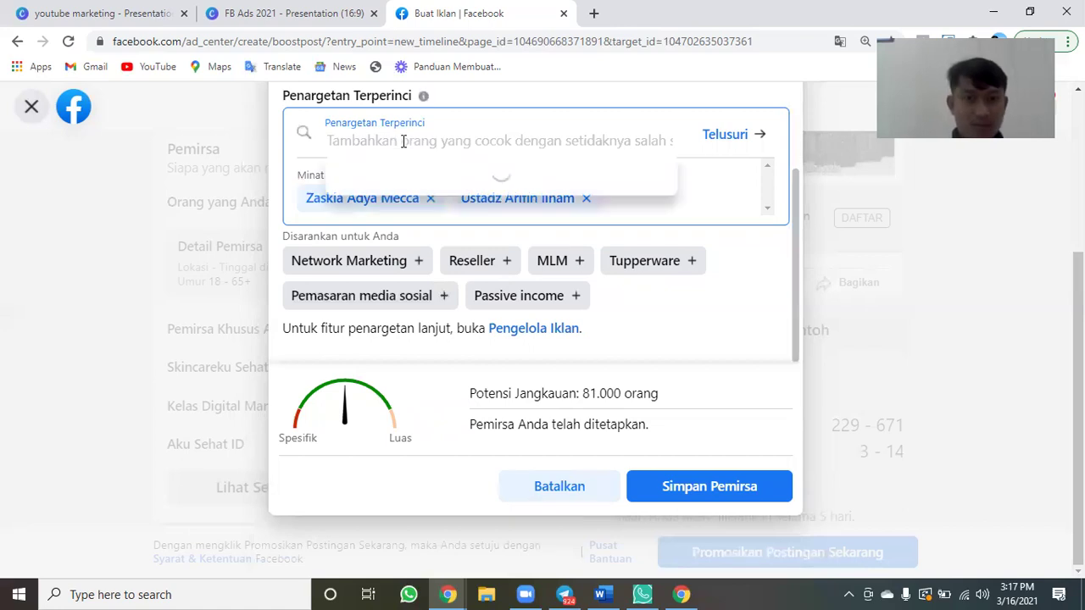
pyautogui.write('ustad')
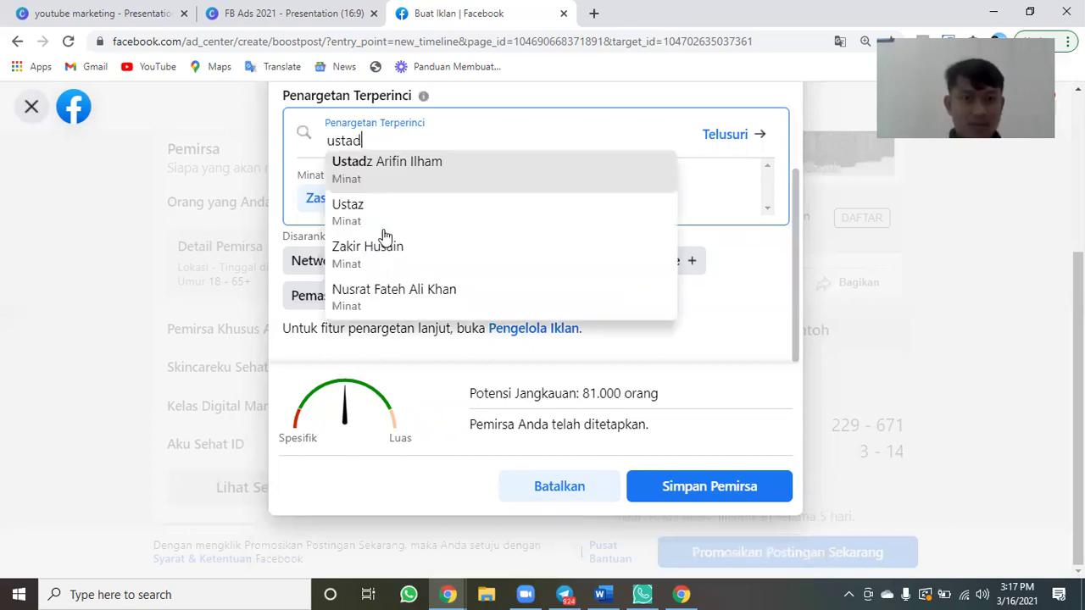
pyautogui.click(383, 212)
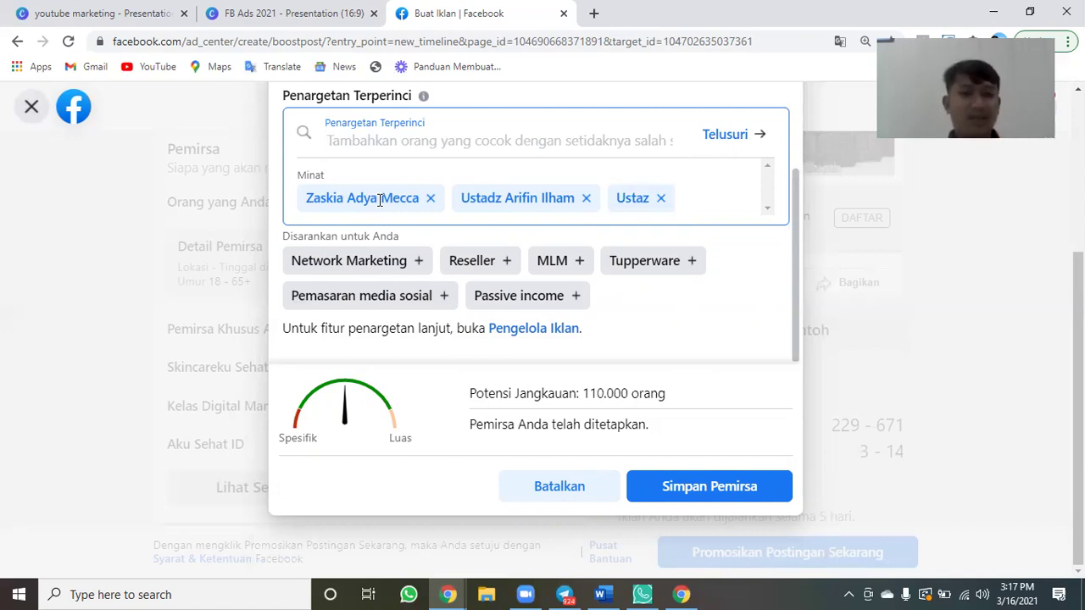
# Add the Umroh and Mengaji interests to the audience.
pyautogui.write('umro')
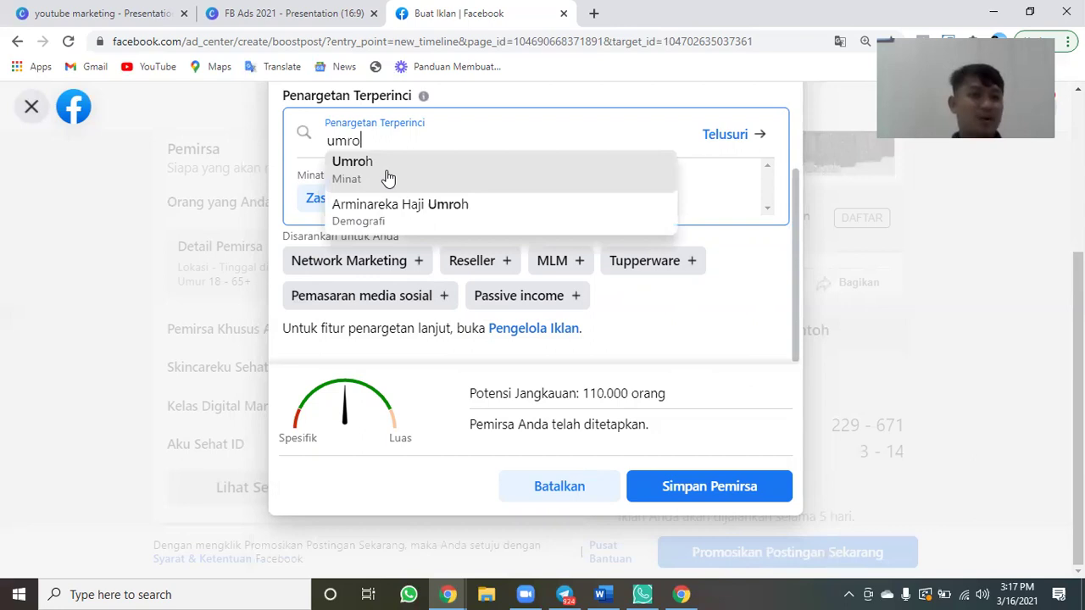
pyautogui.click(387, 177)
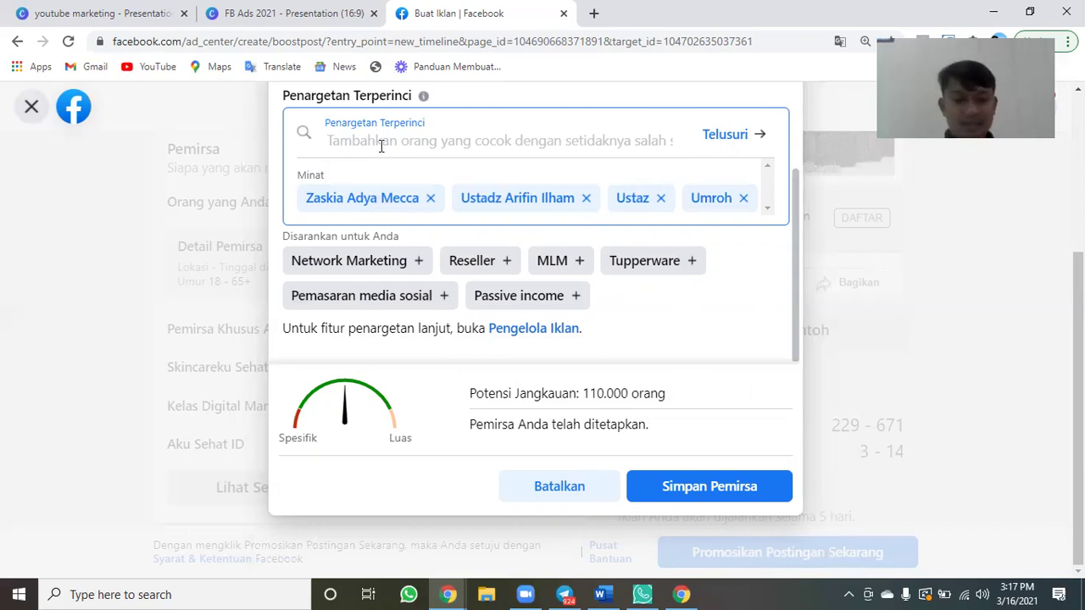
pyautogui.write('mengaji')
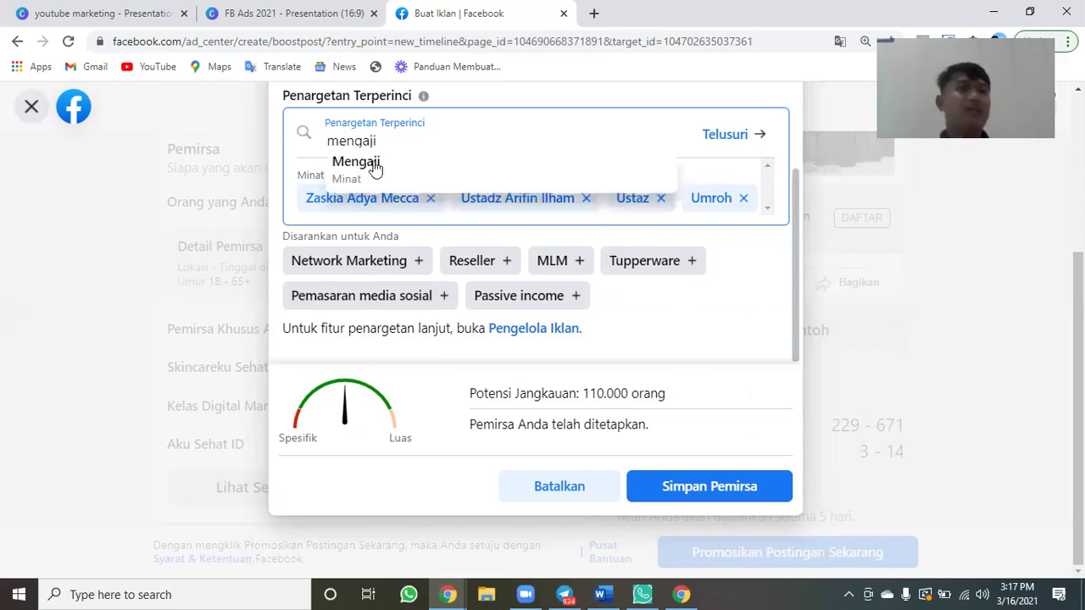
pyautogui.click(370, 176)
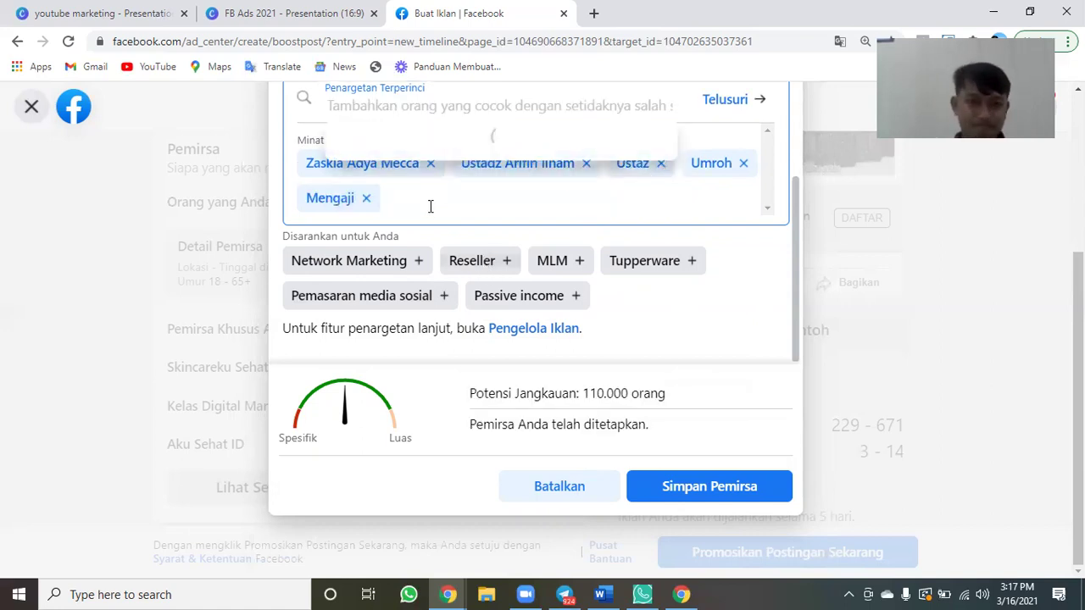
# Add the Madinah interest, lifting potential reach to 130,000 people.
pyautogui.scroll(1, 431, 206)
pyautogui.write('mekkah')
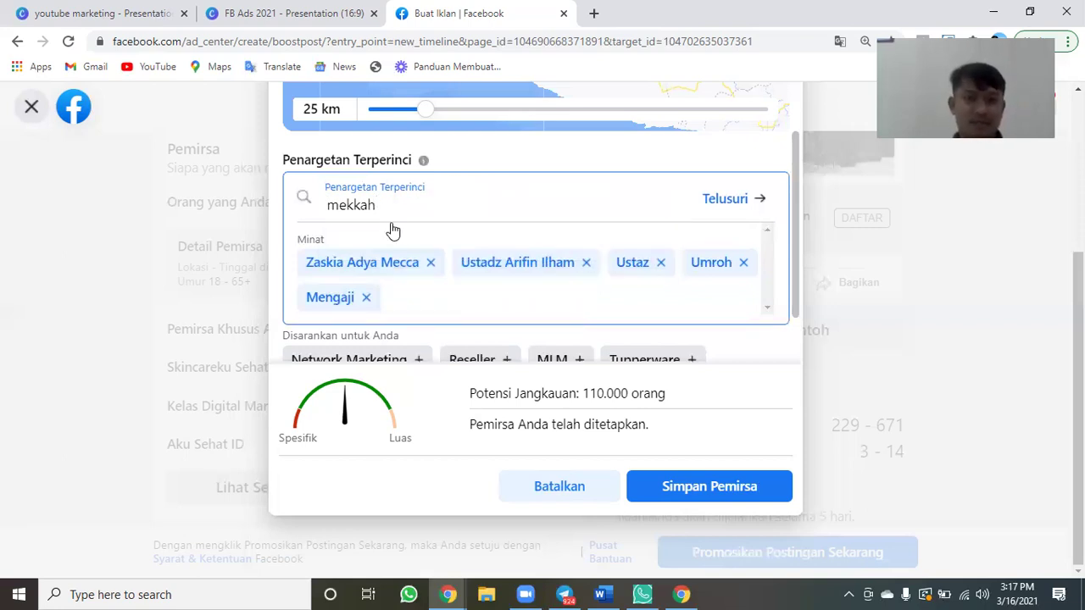
pyautogui.press('BackSpace')
pyautogui.press('BackSpace')
pyautogui.press('BackSpace')
pyautogui.press('BackSpace')
pyautogui.write('cca')
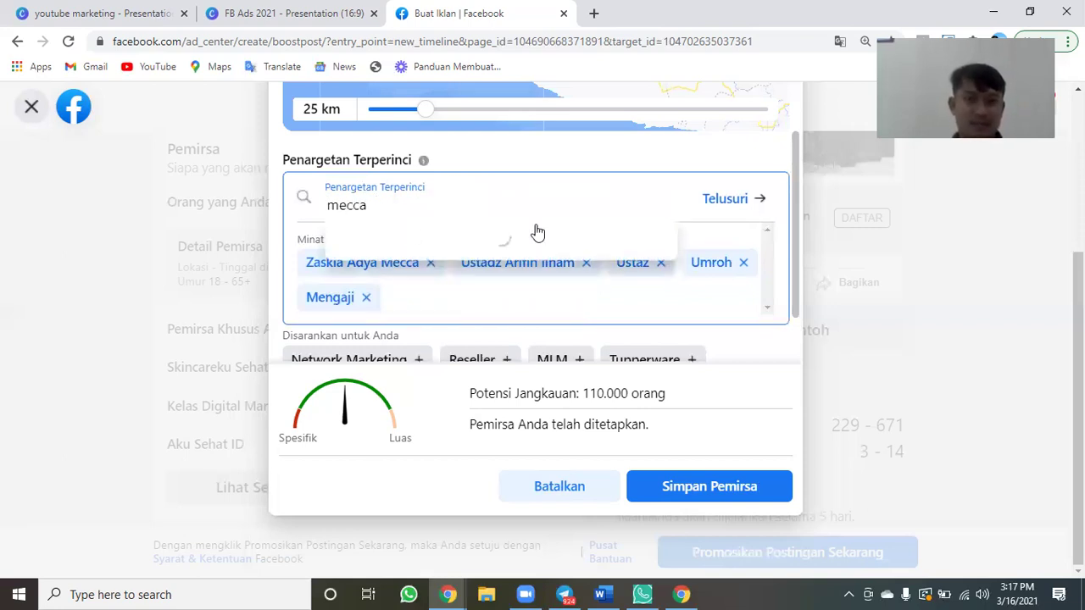
pyautogui.hotkey('ctrl', 'a')
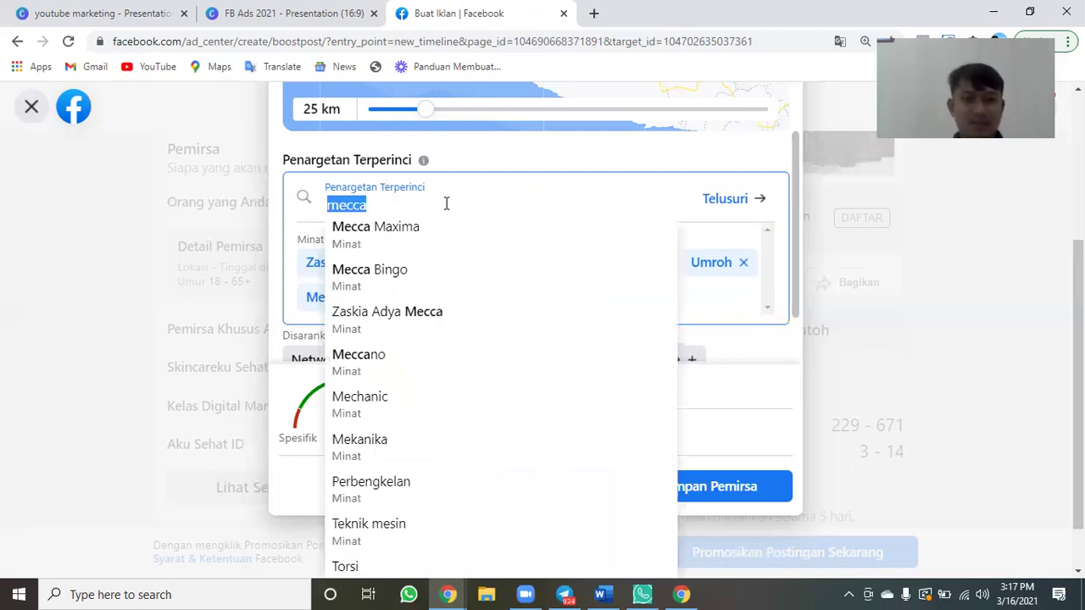
pyautogui.write('madinah')
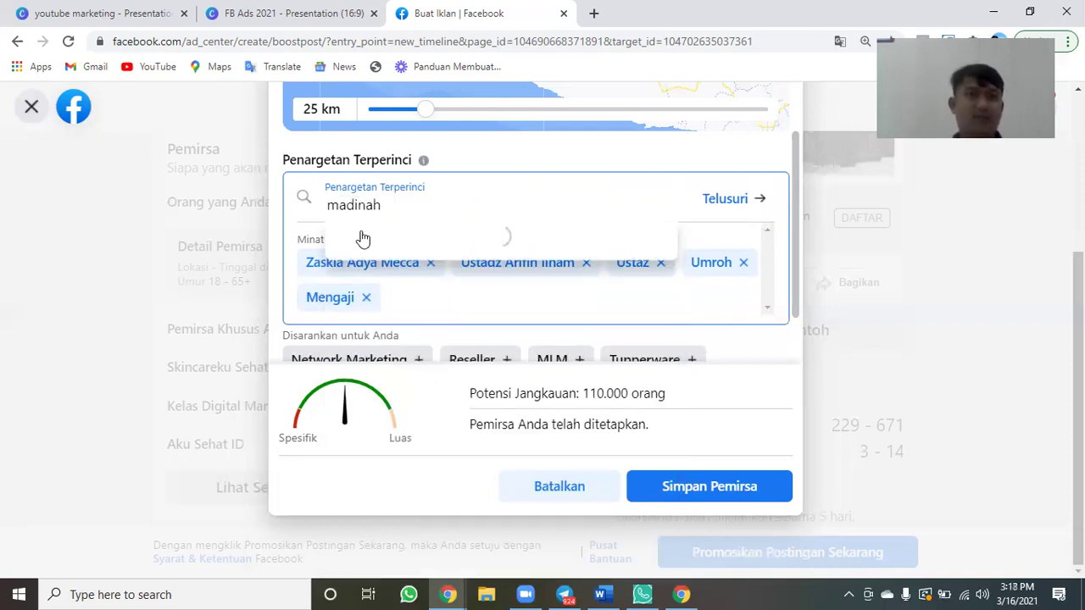
pyautogui.press('Return')
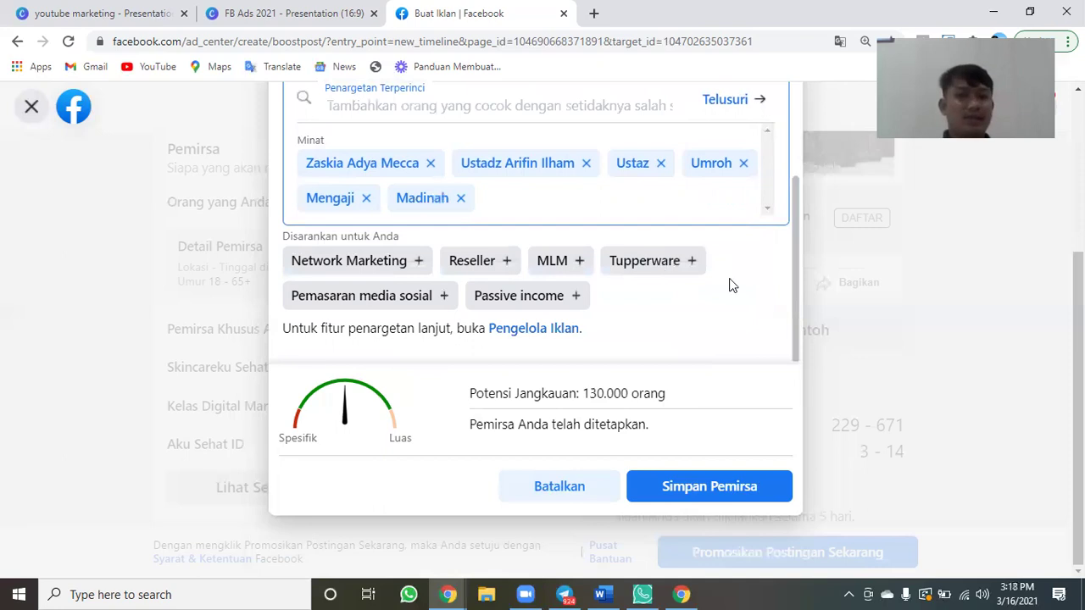
pyautogui.scroll(1, 729, 161)
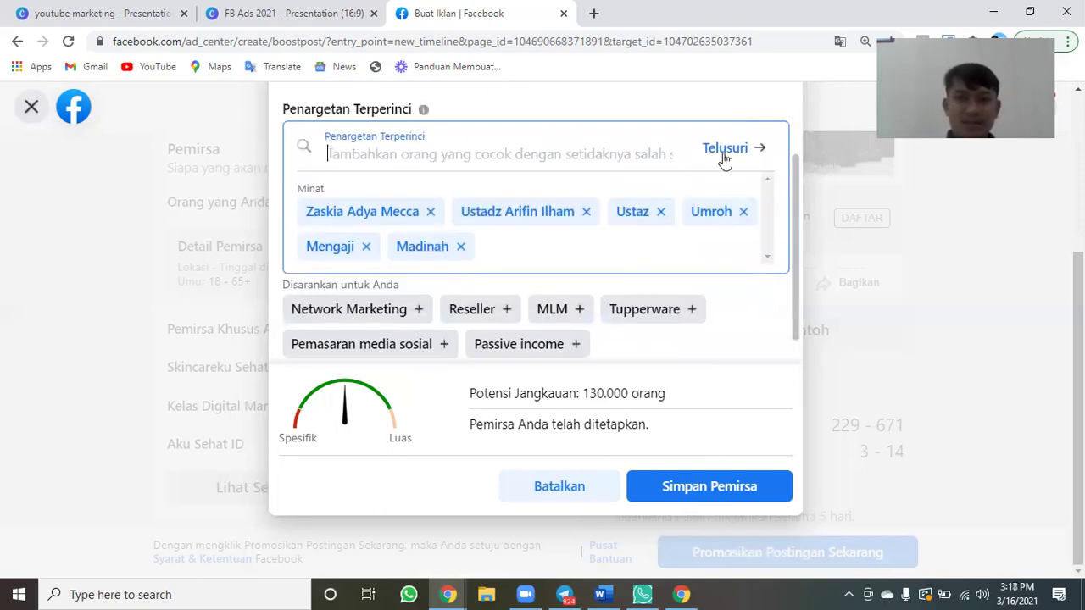
pyautogui.click(724, 158)
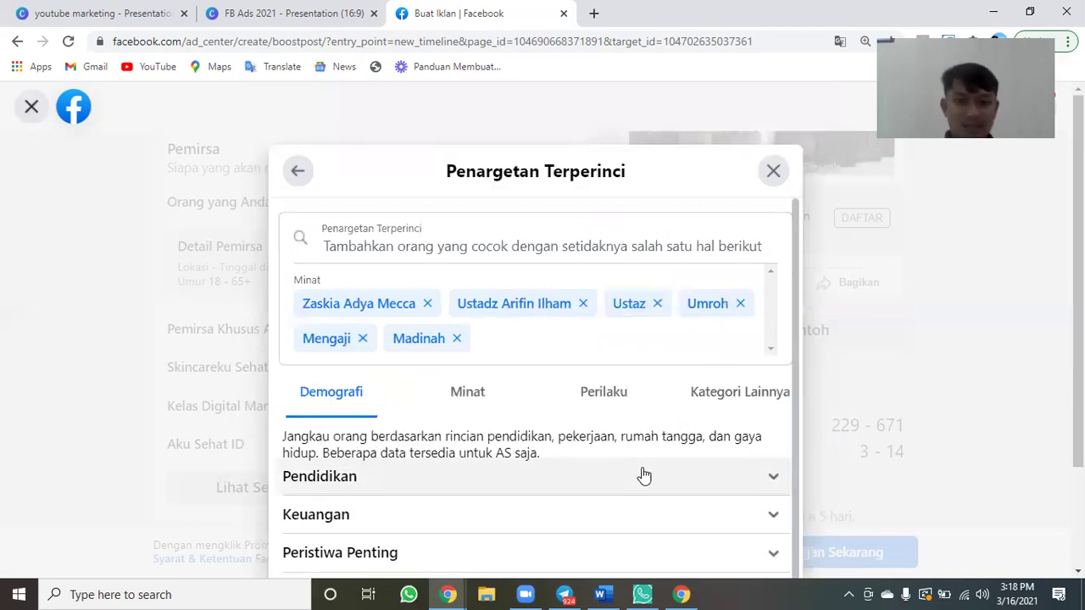
pyautogui.scroll(-1, 643, 476)
pyautogui.scroll(1, 470, 392)
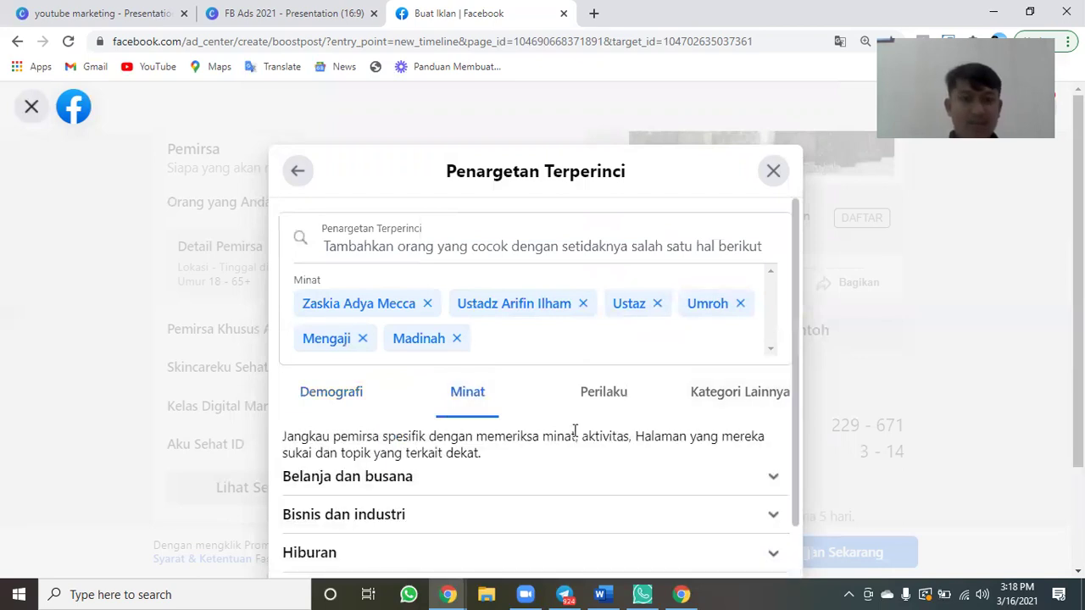
pyautogui.scroll(-2, 427, 339)
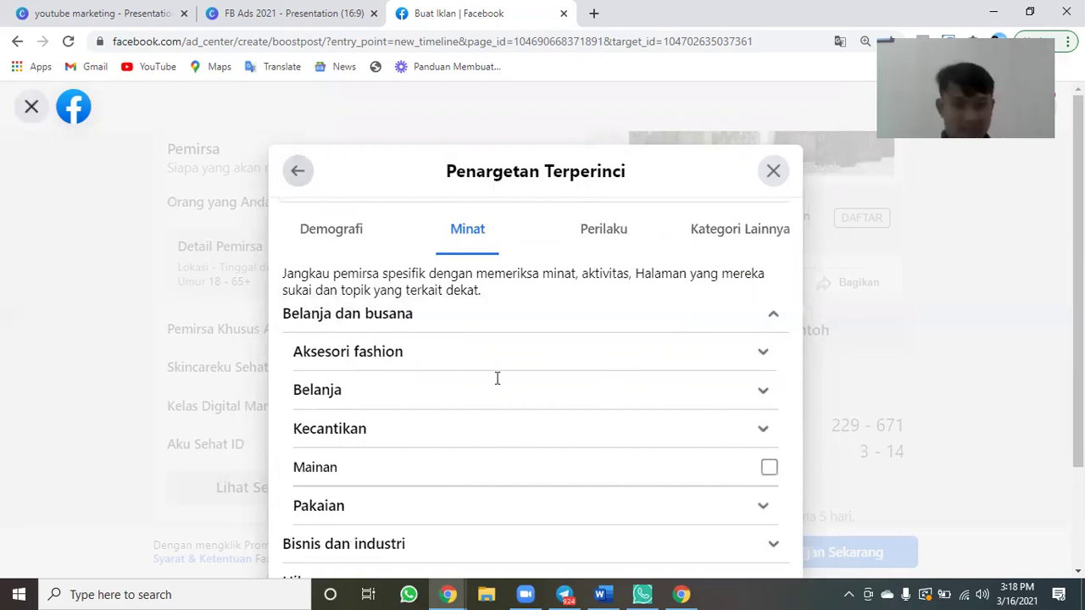
pyautogui.press('Escape')
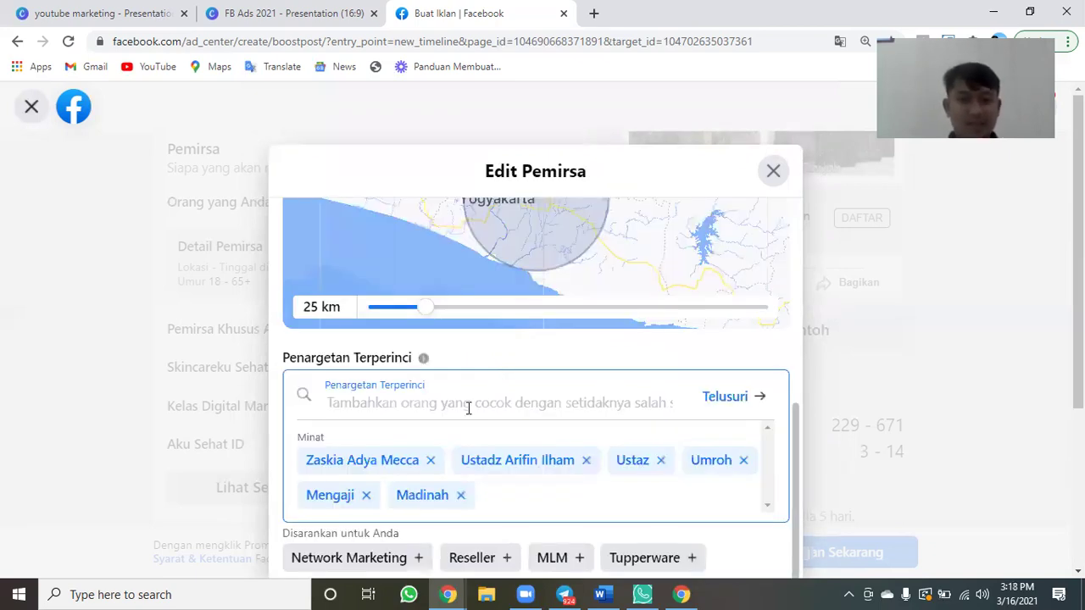
pyautogui.write('bela')
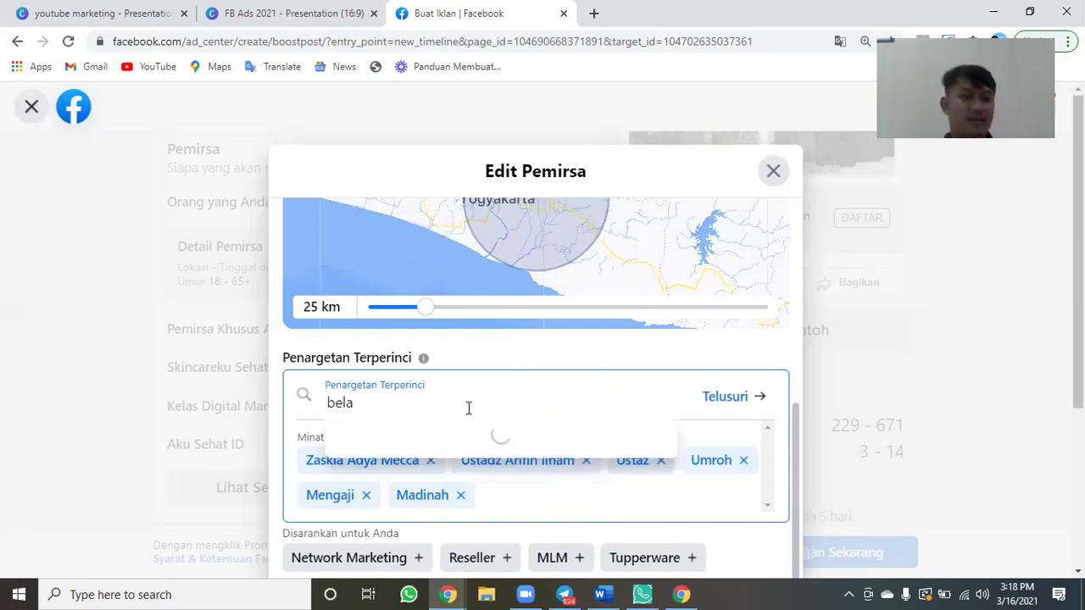
pyautogui.write('nja')
# Add the Belanja, Belanja online and Belanja dan busana interests.
pyautogui.click(388, 430)
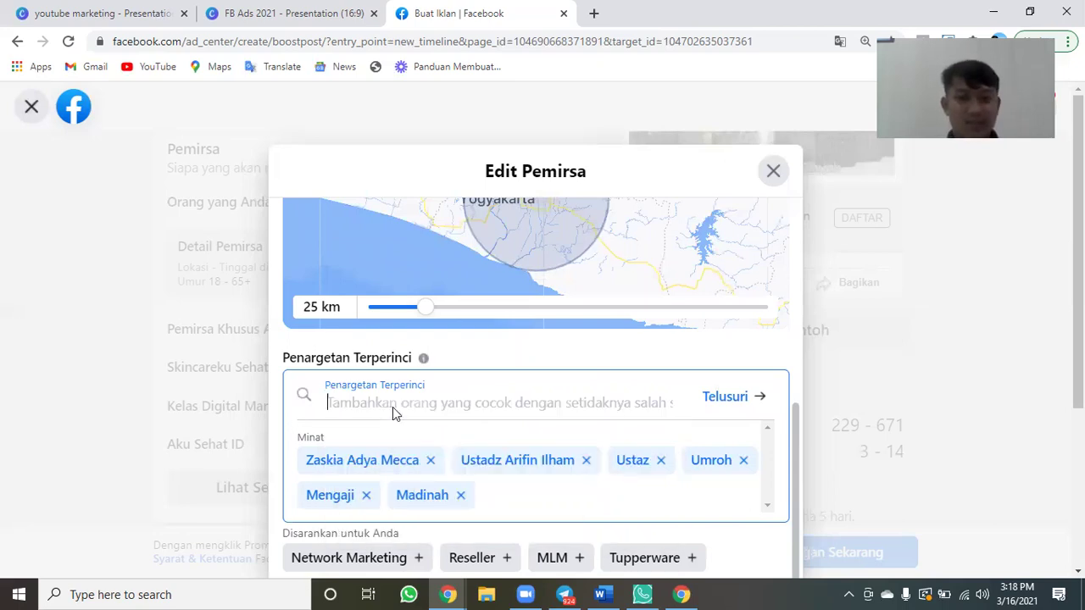
pyautogui.scroll(-3, 392, 407)
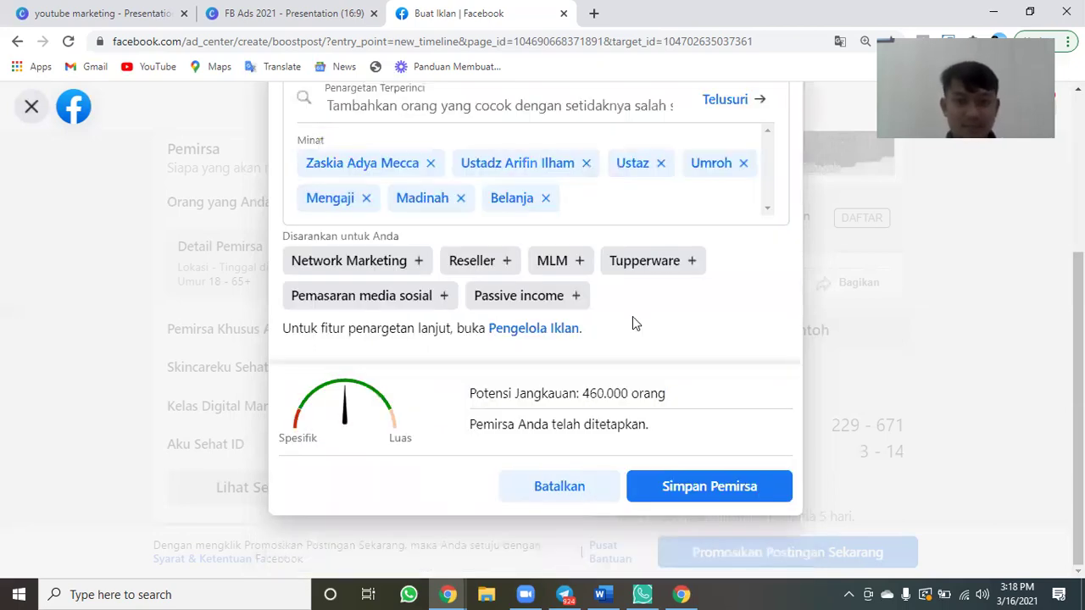
pyautogui.scroll(3, 632, 323)
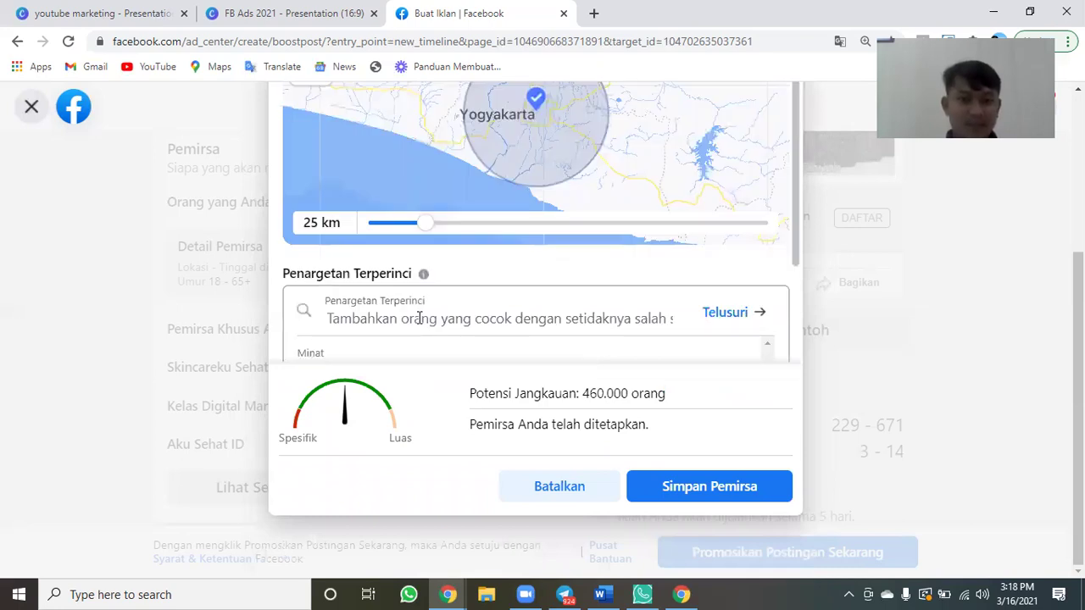
pyautogui.click(418, 318)
pyautogui.write('belan')
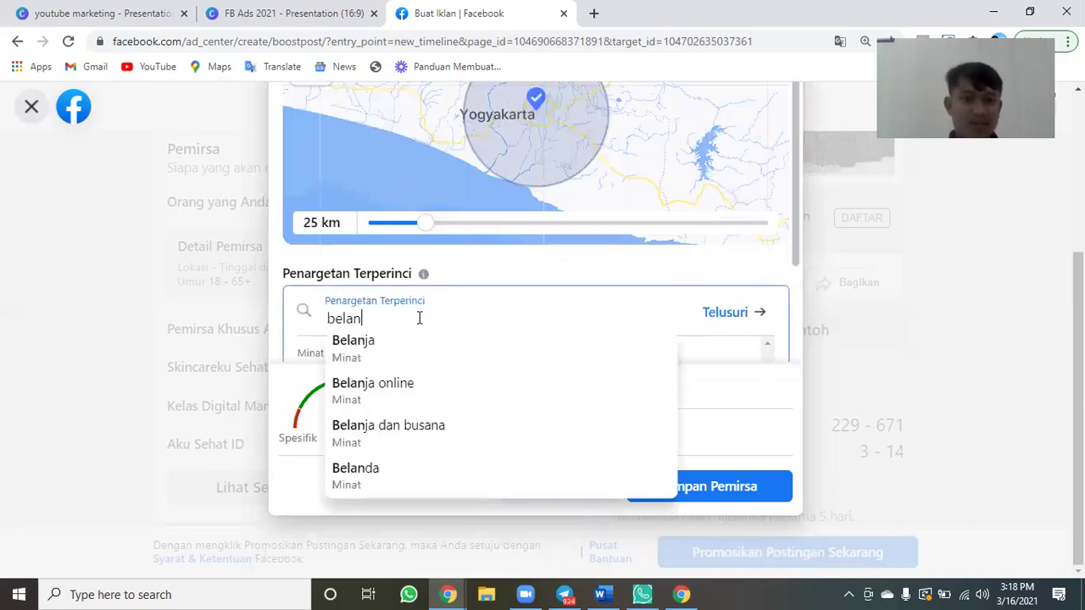
pyautogui.write('ja online')
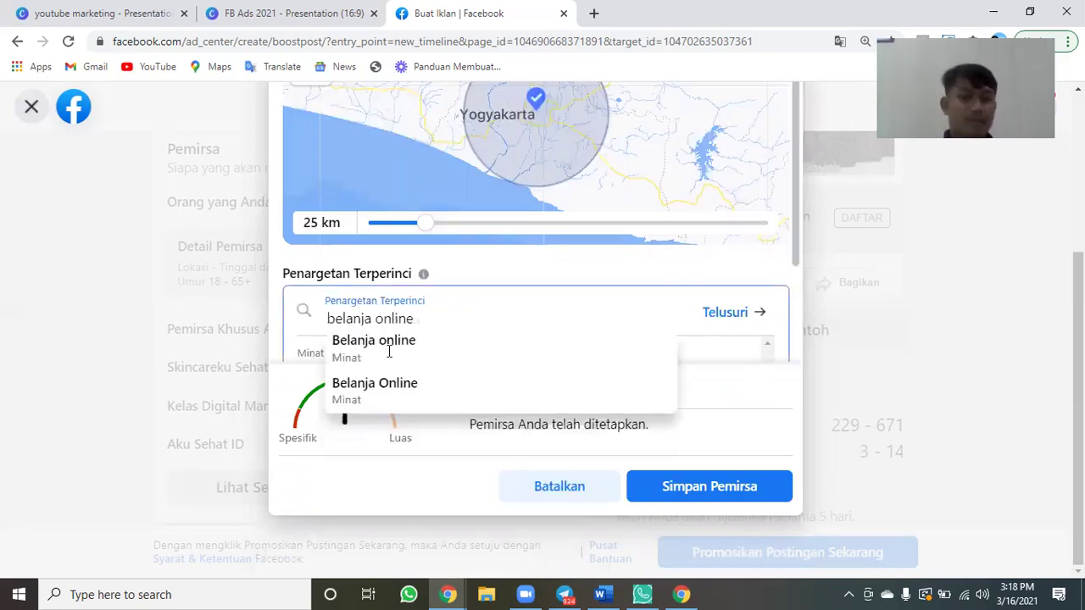
pyautogui.click(387, 347)
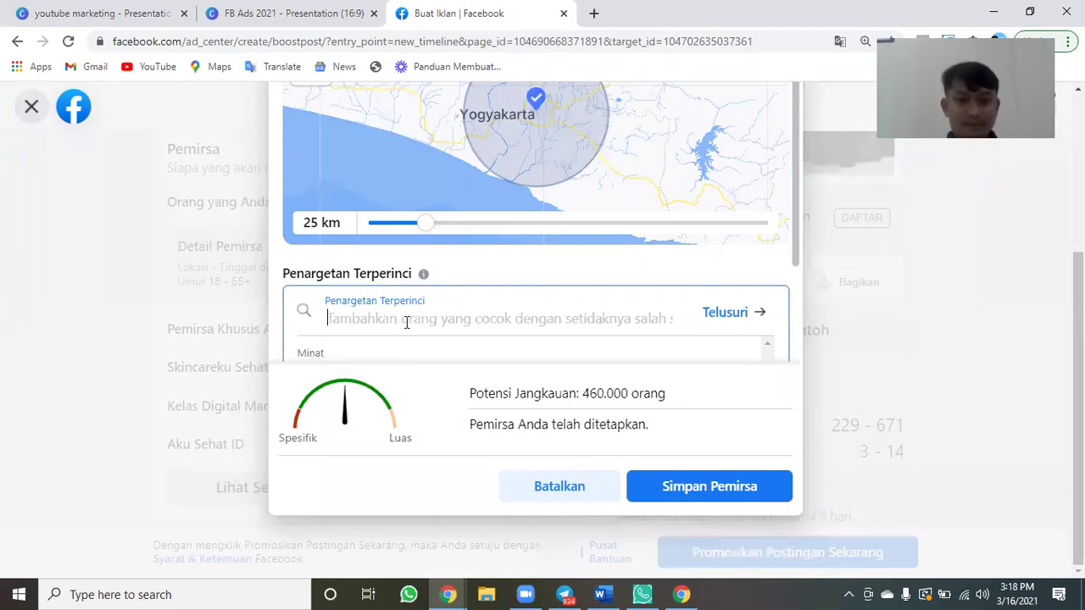
pyautogui.write('be')
pyautogui.scroll(-3, 407, 330)
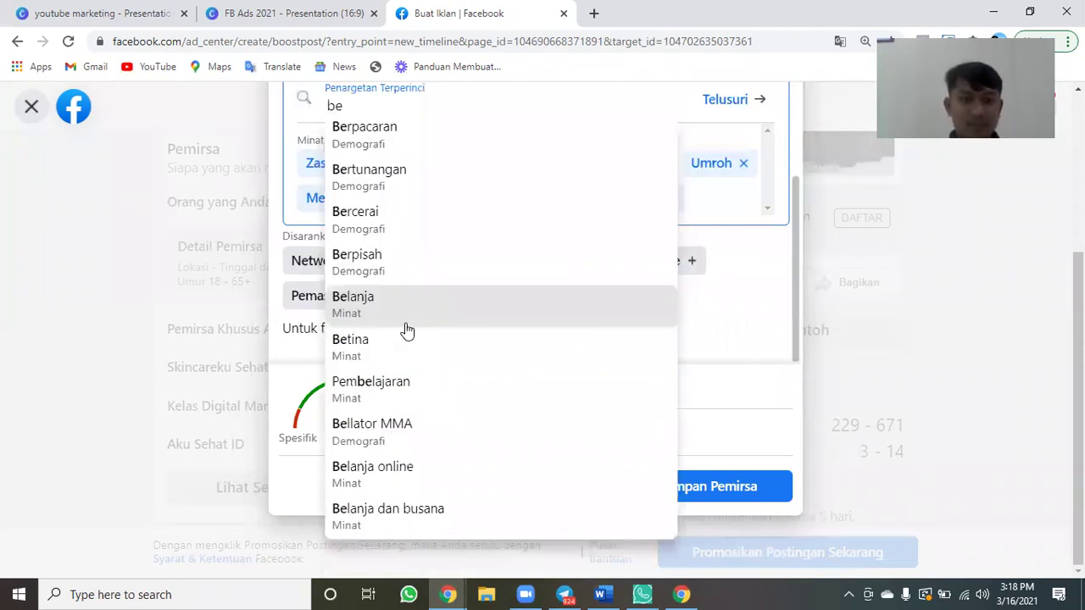
pyautogui.write('lanja')
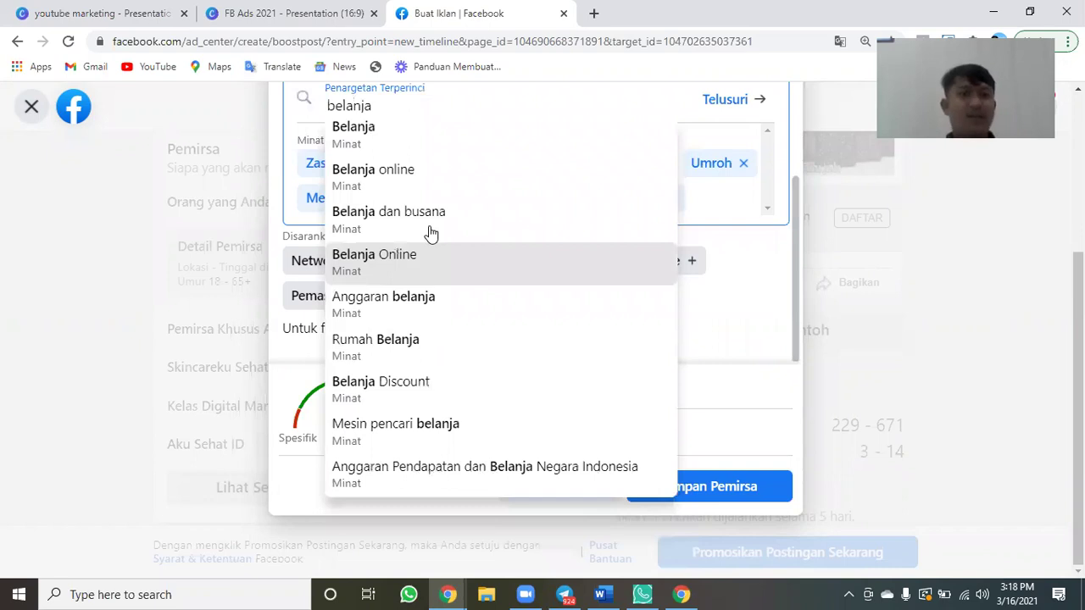
pyautogui.click(430, 234)
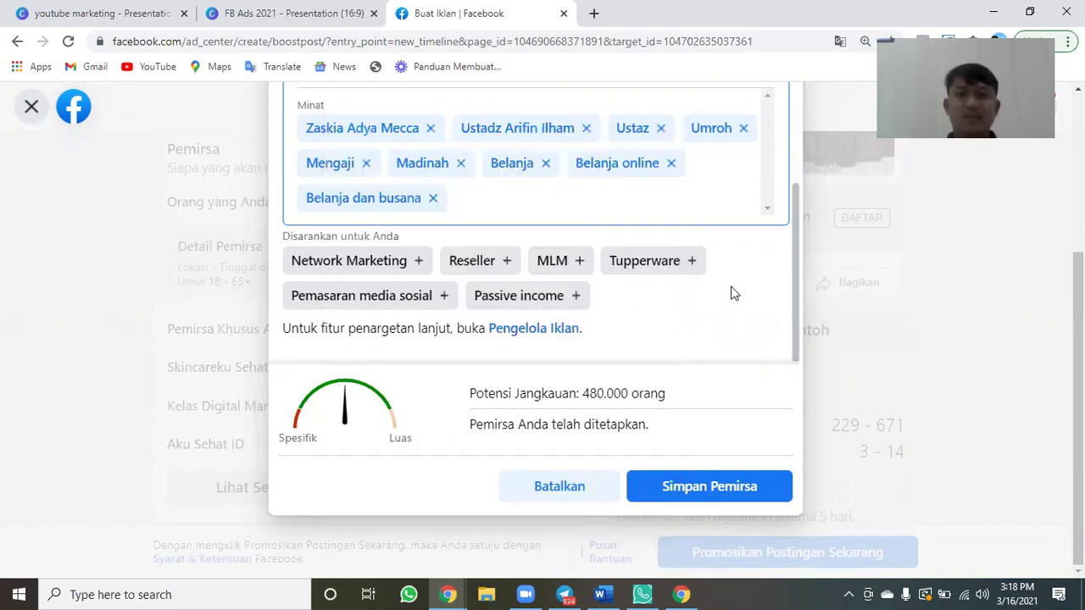
pyautogui.scroll(5, 733, 293)
pyautogui.scroll(-1, 733, 293)
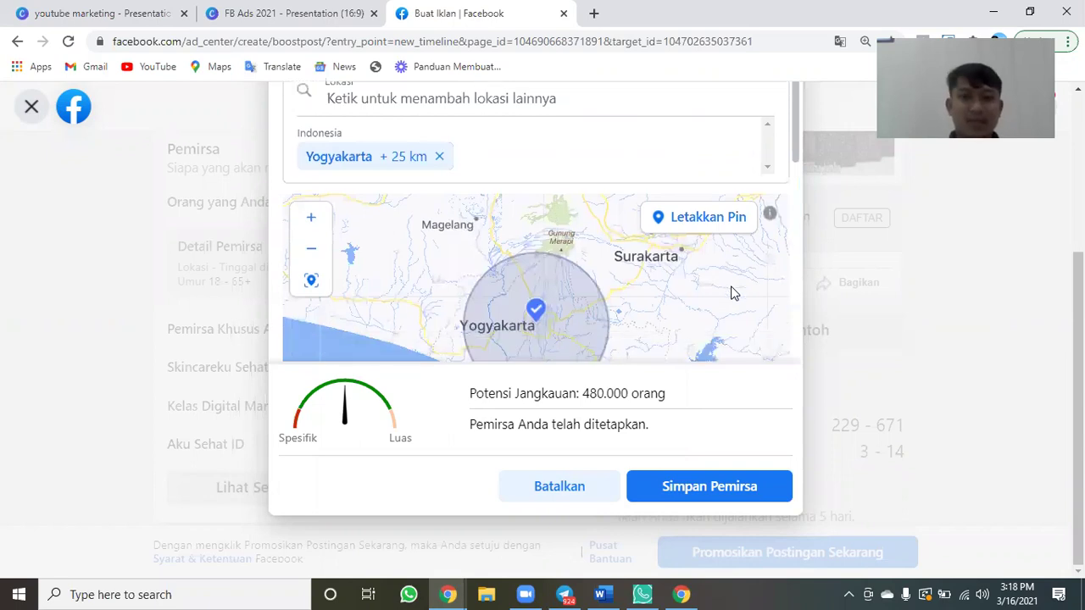
pyautogui.scroll(1, 734, 293)
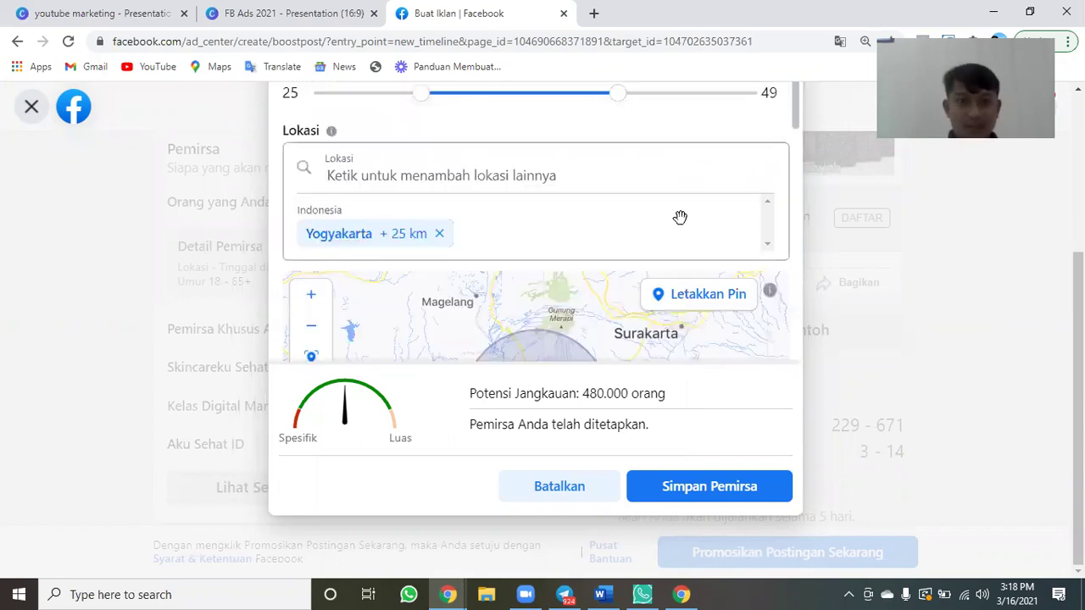
pyautogui.scroll(-1, 535, 195)
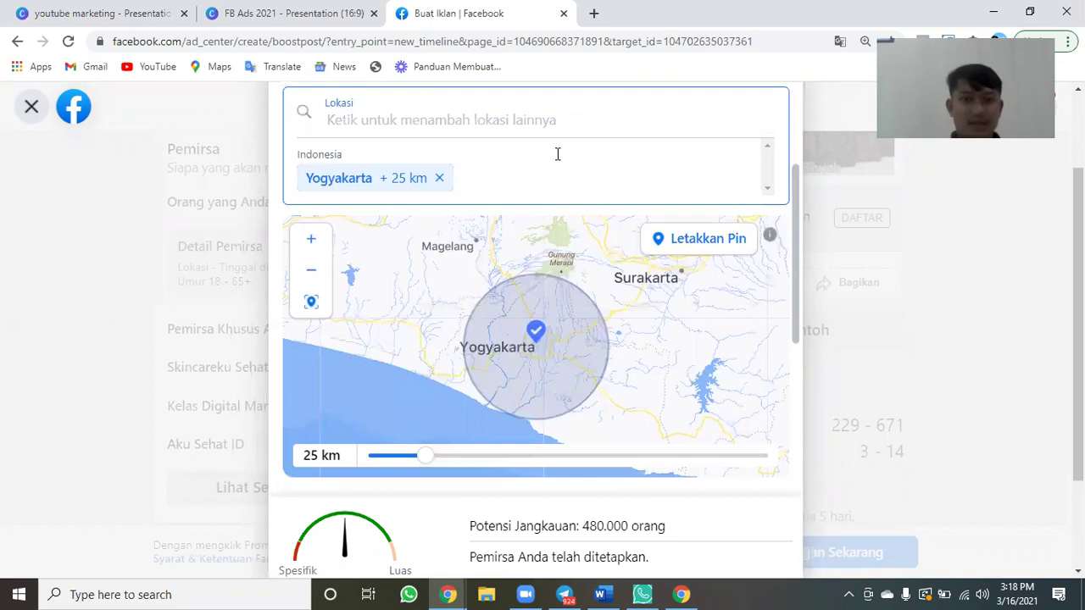
pyautogui.scroll(-1, 556, 155)
pyautogui.scroll(3, 734, 164)
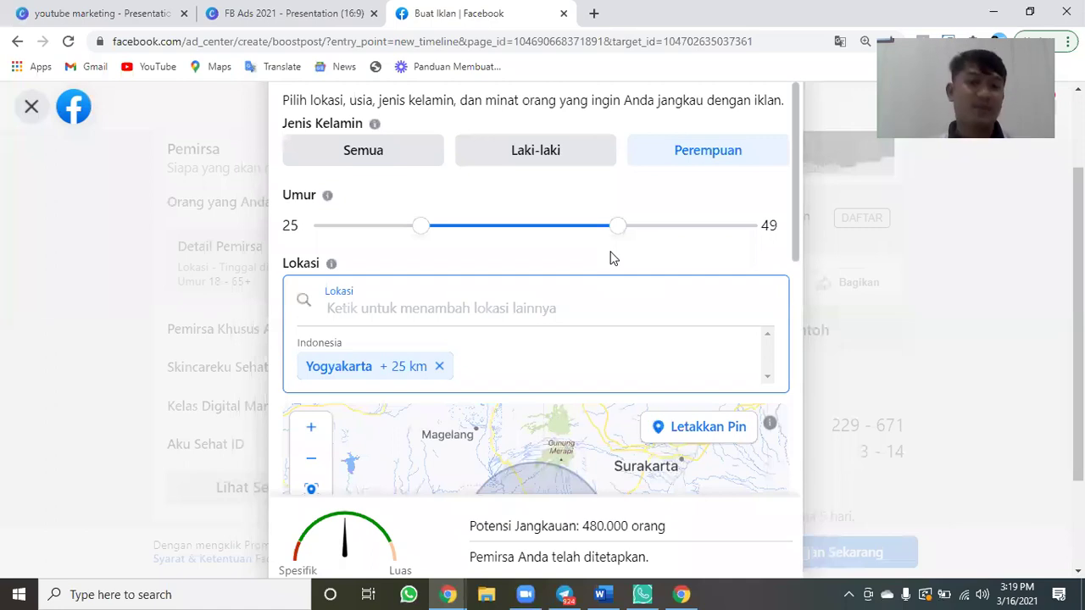
pyautogui.scroll(-2, 651, 268)
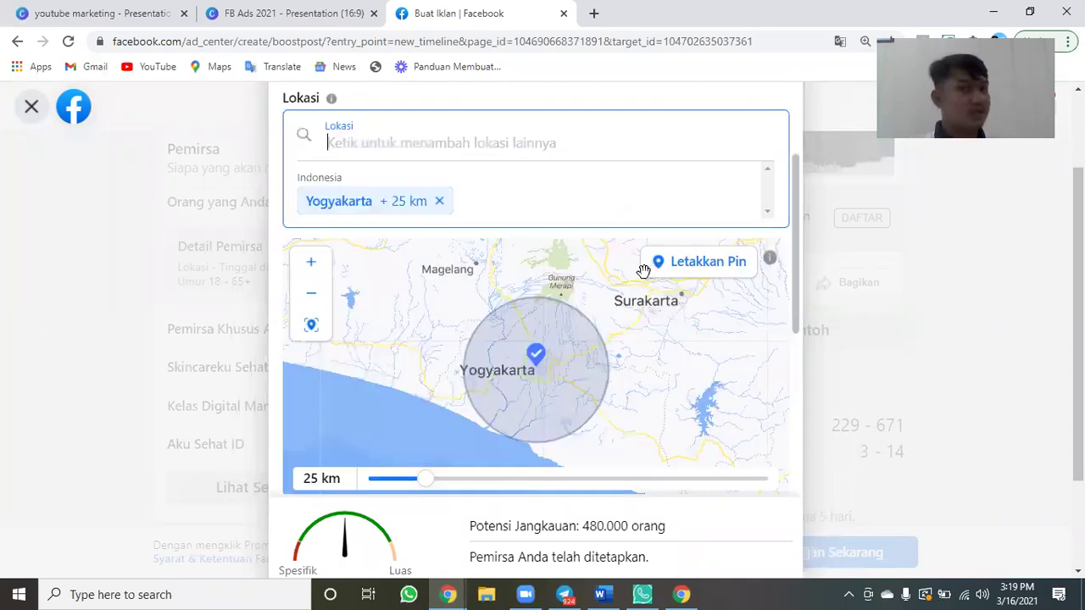
pyautogui.scroll(-1, 637, 315)
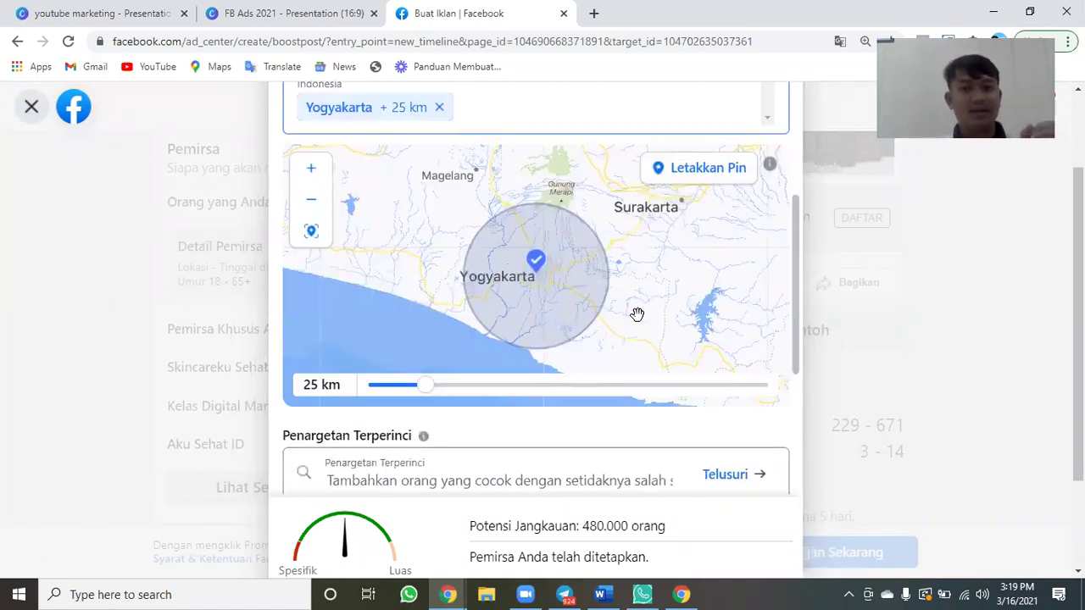
pyautogui.scroll(-1, 637, 315)
pyautogui.scroll(-1, 687, 428)
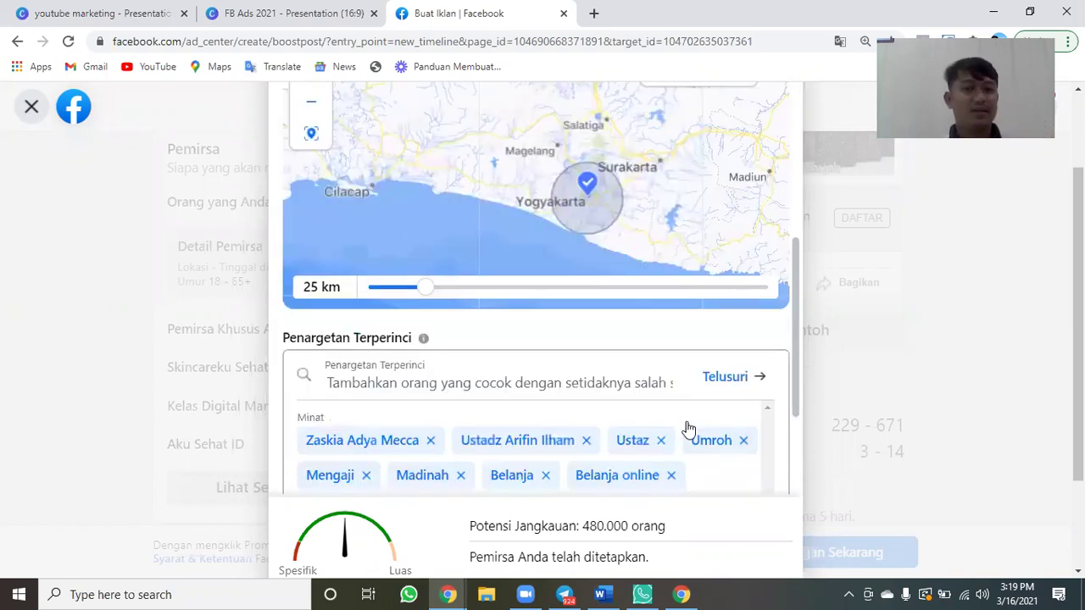
pyautogui.scroll(-2, 685, 431)
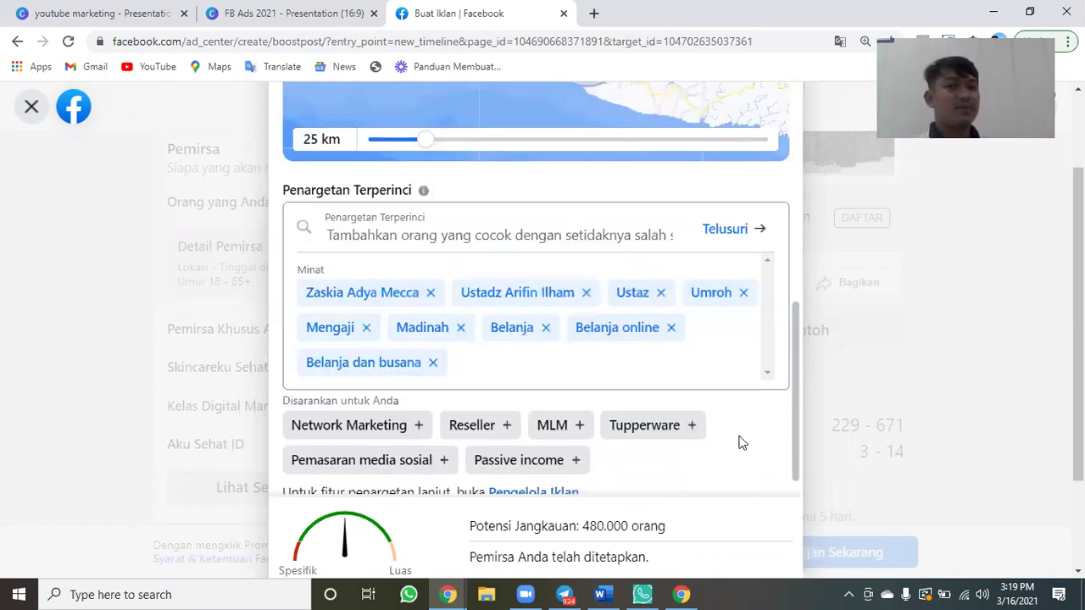
pyautogui.scroll(-1, 741, 443)
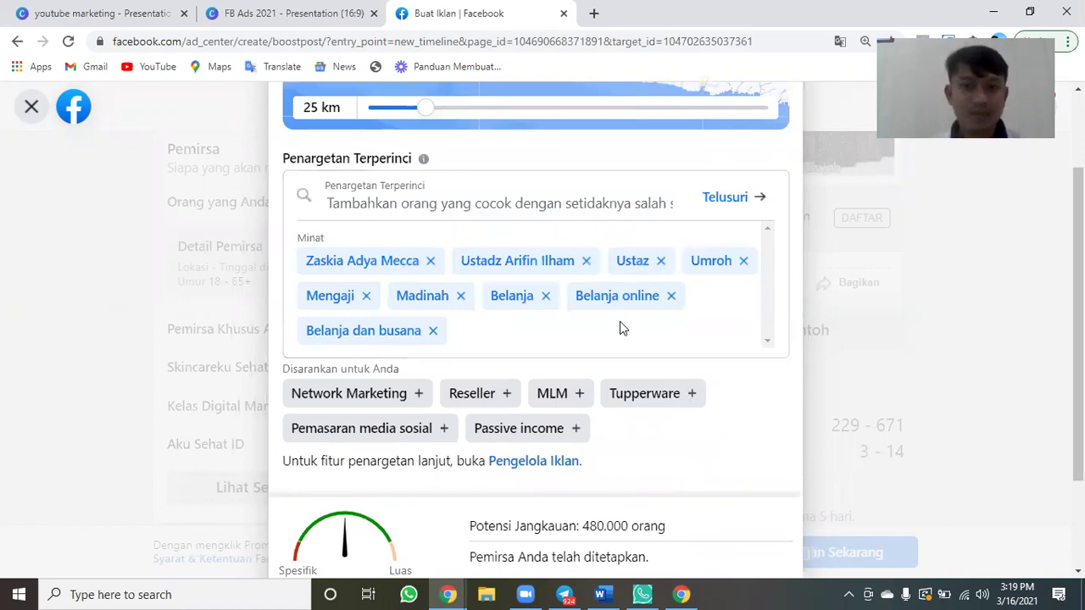
pyautogui.scroll(-3, 620, 321)
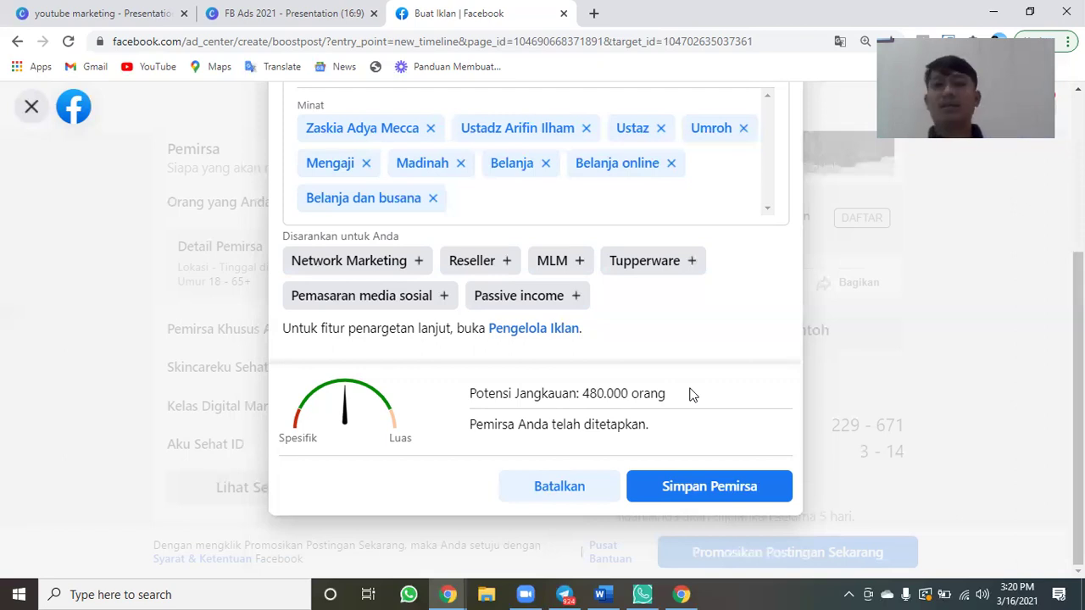
# Save the audience and review Detail Pemirsa, Durasi and Total Anggaran.
pyautogui.click(686, 499)
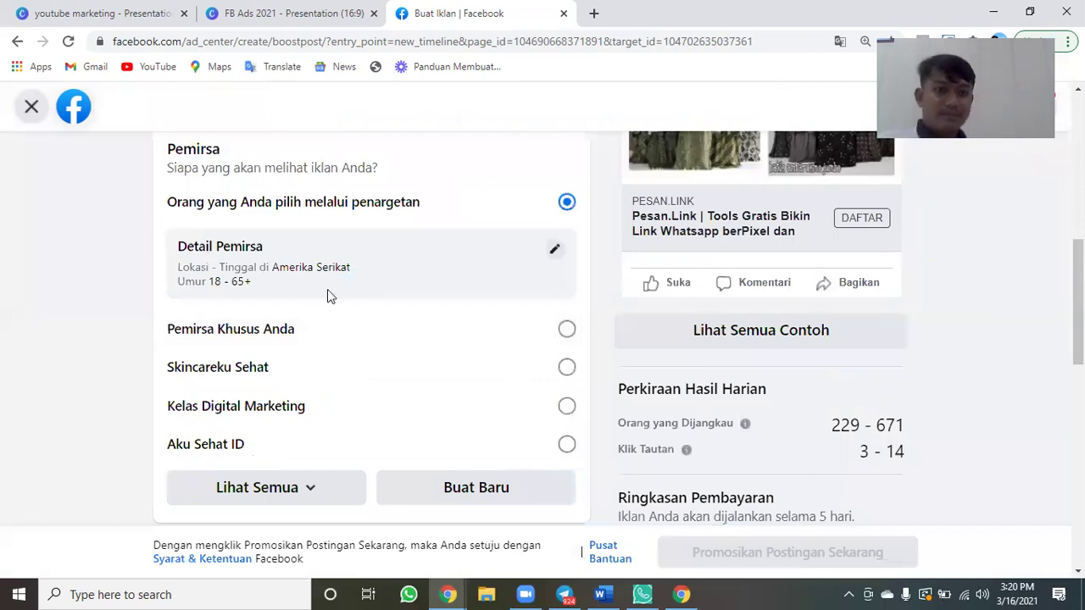
pyautogui.scroll(-2, 330, 296)
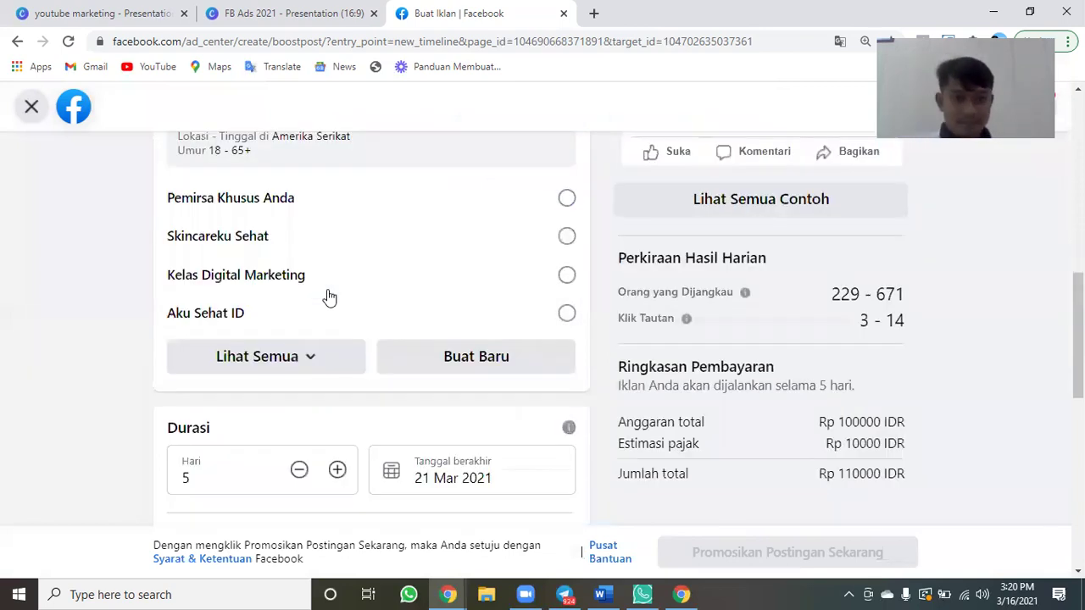
pyautogui.scroll(4, 328, 297)
pyautogui.scroll(-2, 340, 287)
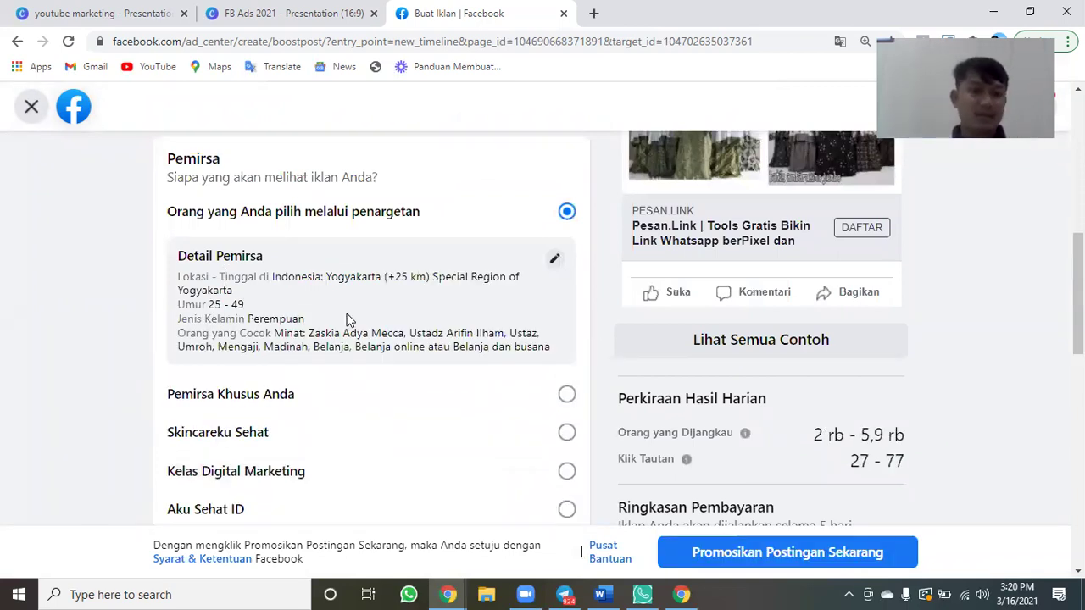
pyautogui.scroll(-4, 346, 320)
pyautogui.scroll(-1, 230, 296)
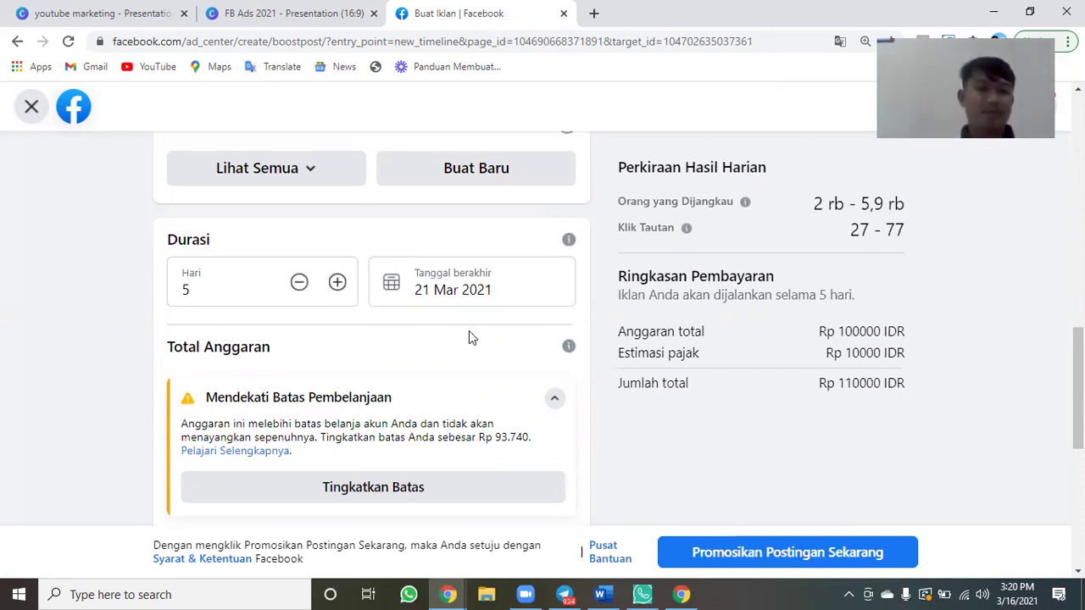
# Try Rp 50.000 and Rp 120.000 budgets, settle on Rp 100.000, then reach Metode Pembayaran.
pyautogui.scroll(-1, 468, 338)
pyautogui.scroll(-2, 276, 412)
pyautogui.moveTo(277, 412); pyautogui.dragTo(216, 410)
pyautogui.moveTo(283, 410); pyautogui.dragTo(283, 407)
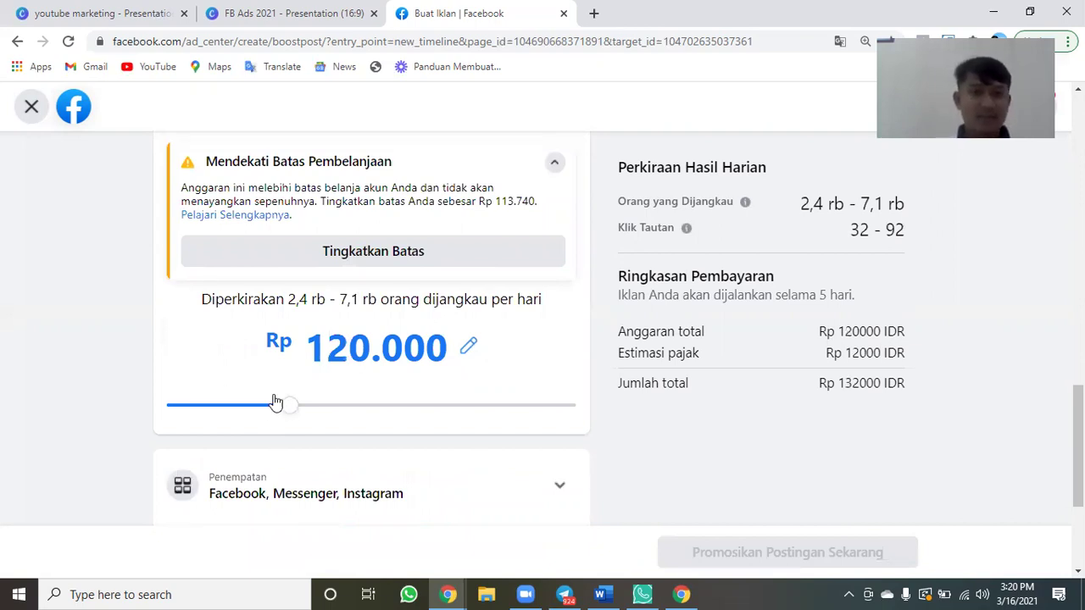
pyautogui.click(275, 404)
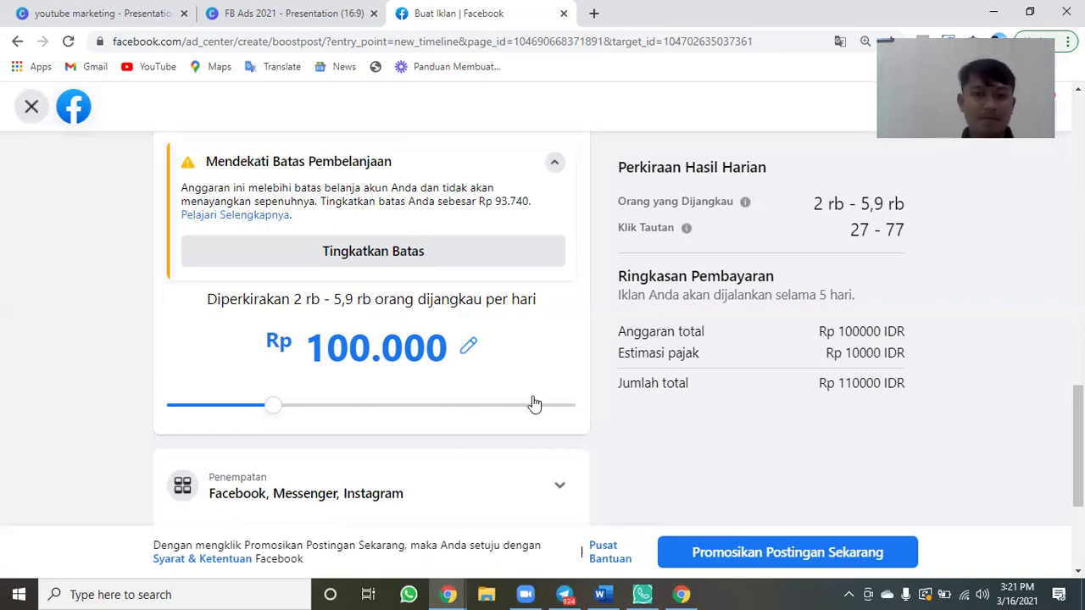
pyautogui.scroll(-3, 486, 457)
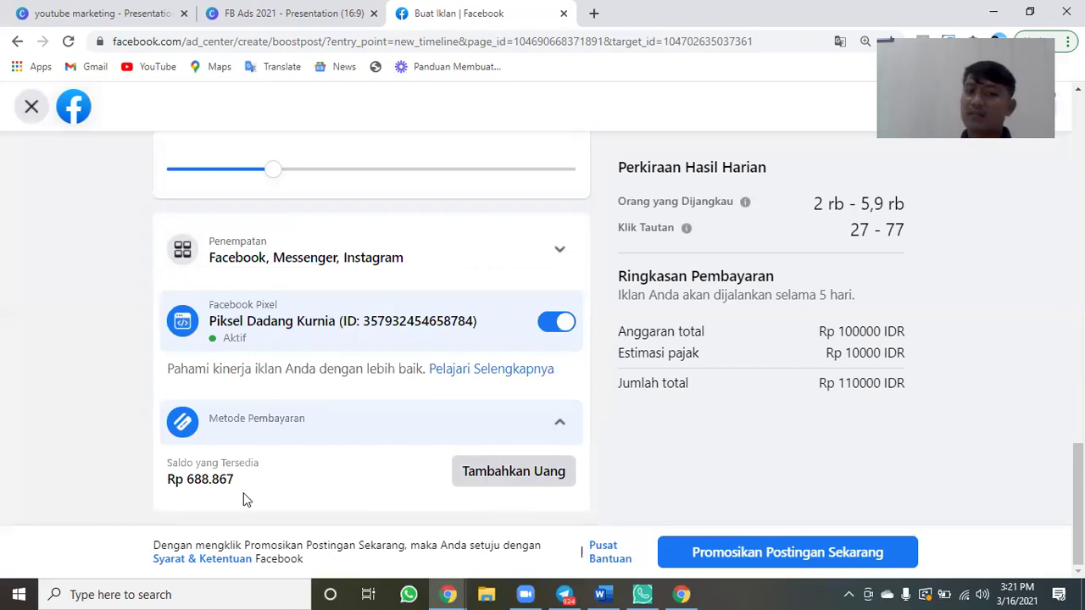
# Order a Rp 100000 balance top-up paid via Bank Transfer (Other Banks).
pyautogui.click(515, 485)
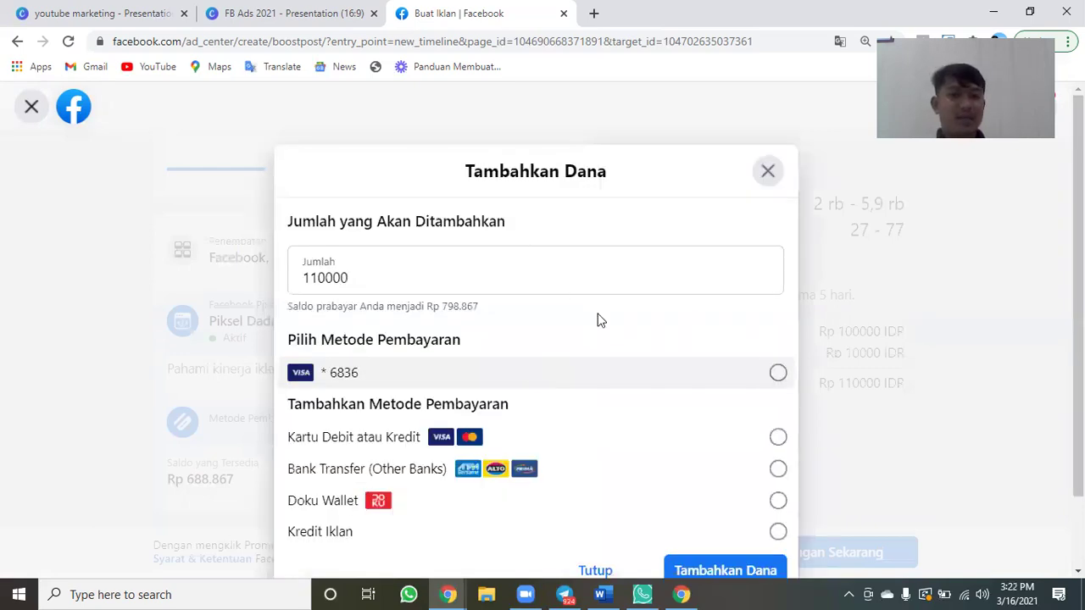
pyautogui.scroll(-1, 392, 250)
pyautogui.click(328, 193)
pyautogui.press('BackSpace')
pyautogui.write('0')
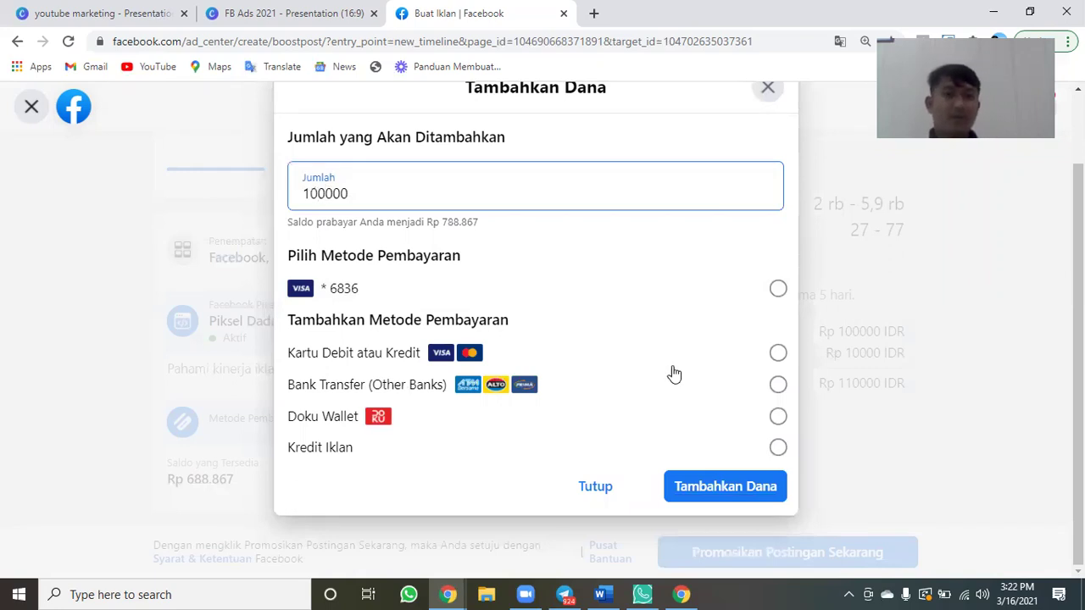
pyautogui.click(692, 383)
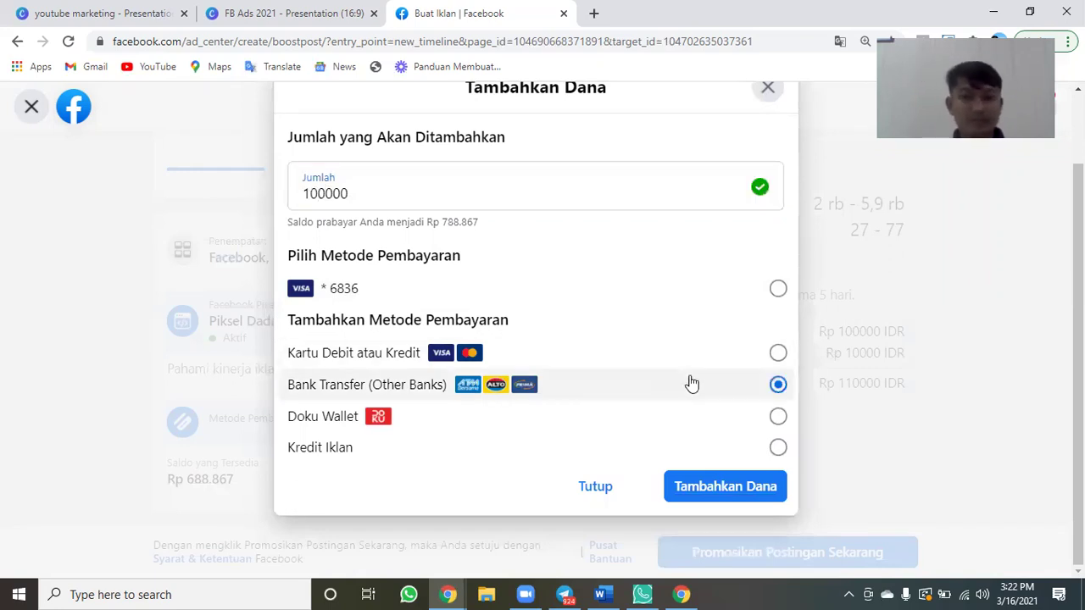
pyautogui.click(693, 486)
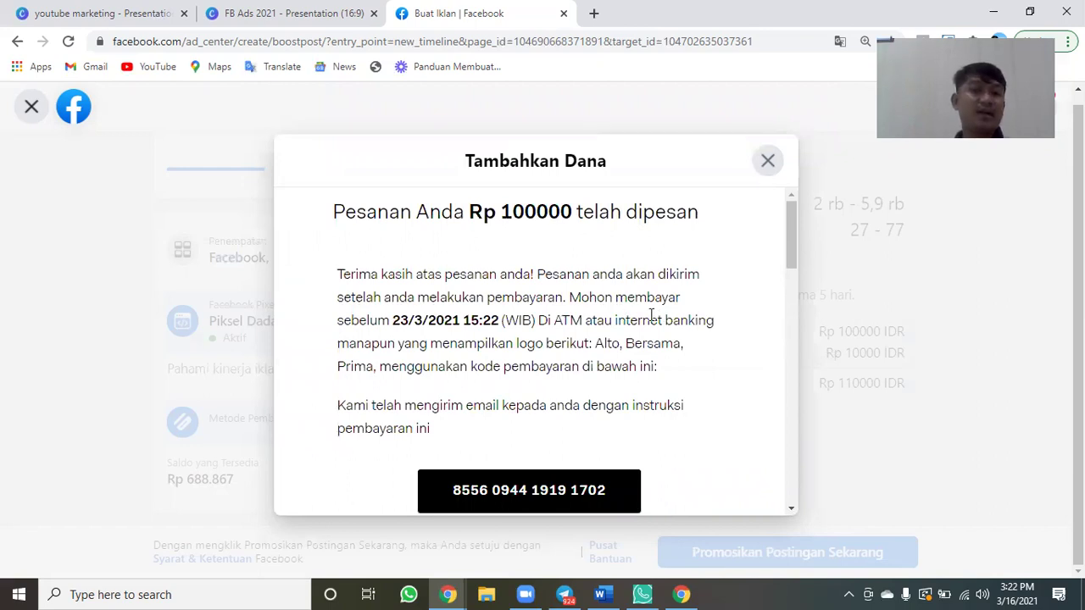
# Highlight the payment code and the 23/3/2021 15:22 payment deadline.
pyautogui.scroll(-1, 651, 315)
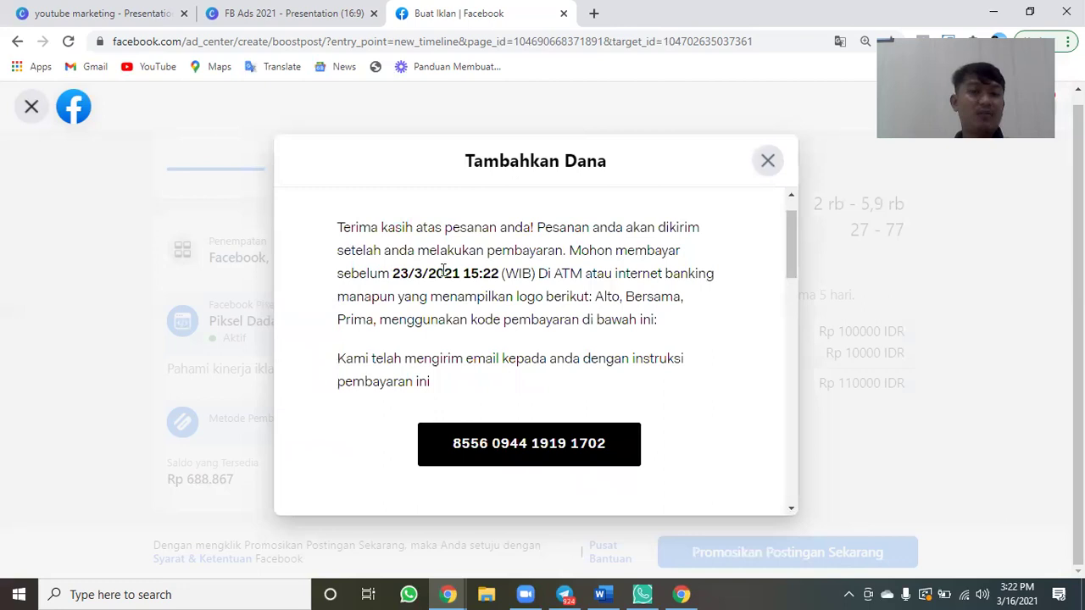
pyautogui.moveTo(393, 273); pyautogui.dragTo(437, 273)
pyautogui.keyDown('shift'); pyautogui.click(500, 273); pyautogui.keyUp('shift')
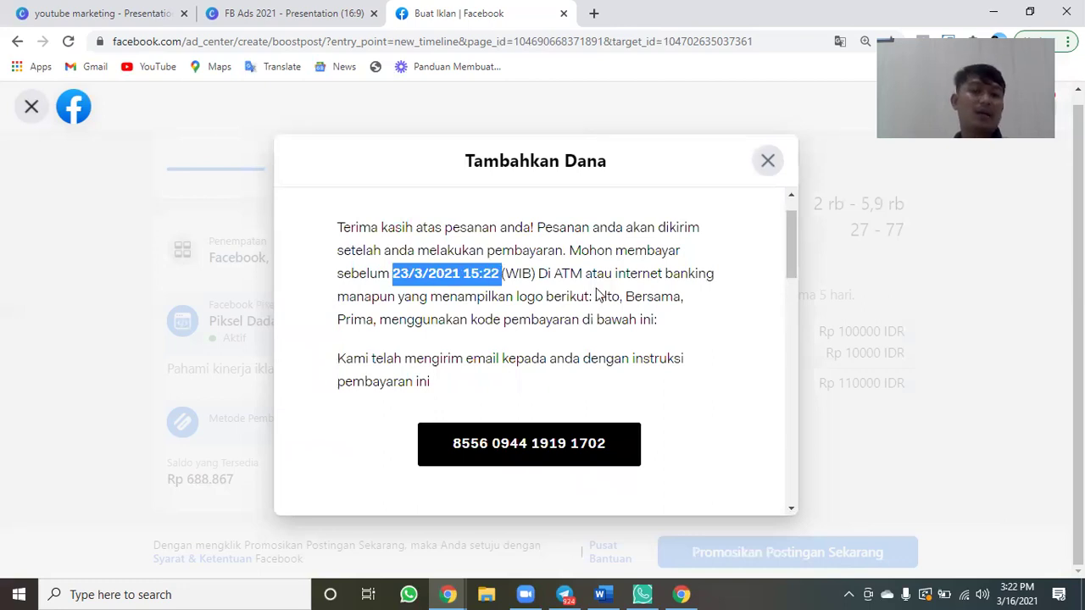
pyautogui.click(701, 327)
pyautogui.scroll(-1, 627, 415)
pyautogui.moveTo(615, 373); pyautogui.dragTo(480, 371)
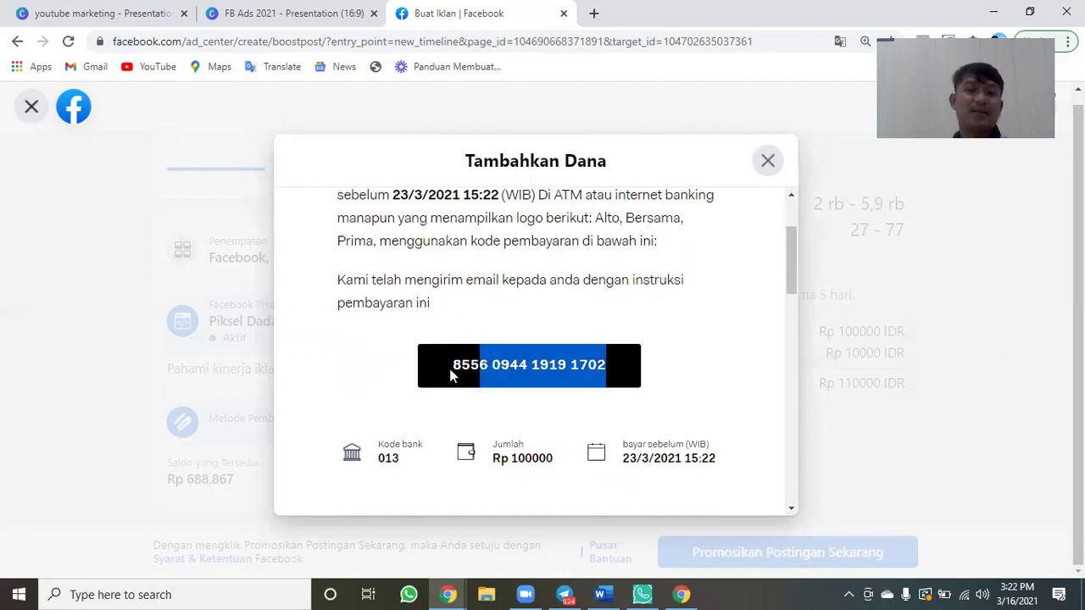
pyautogui.tripleClick(706, 376)
pyautogui.click(708, 373)
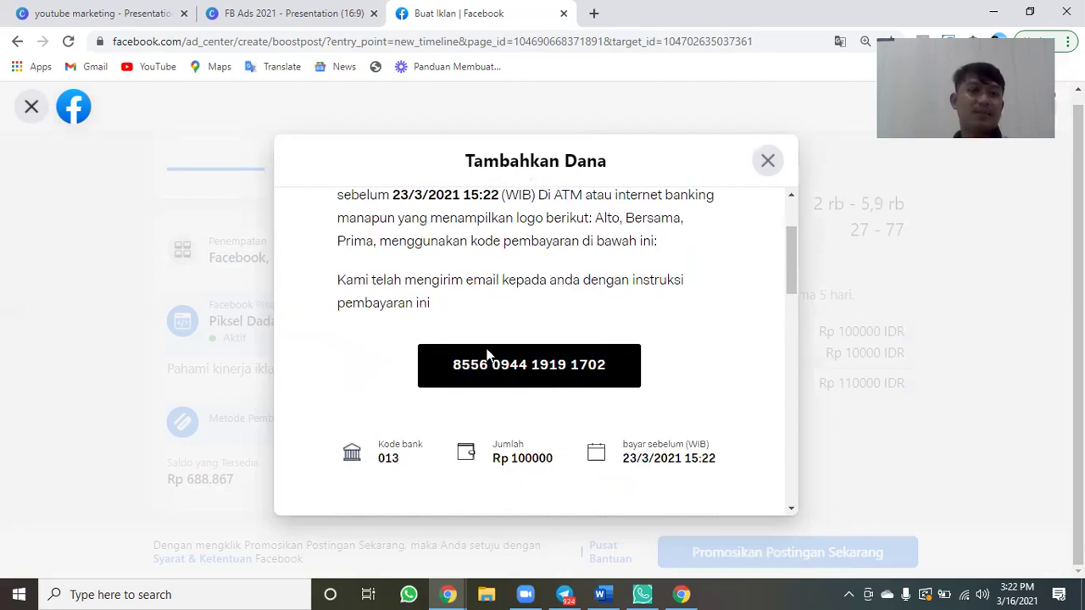
pyautogui.scroll(-2, 405, 337)
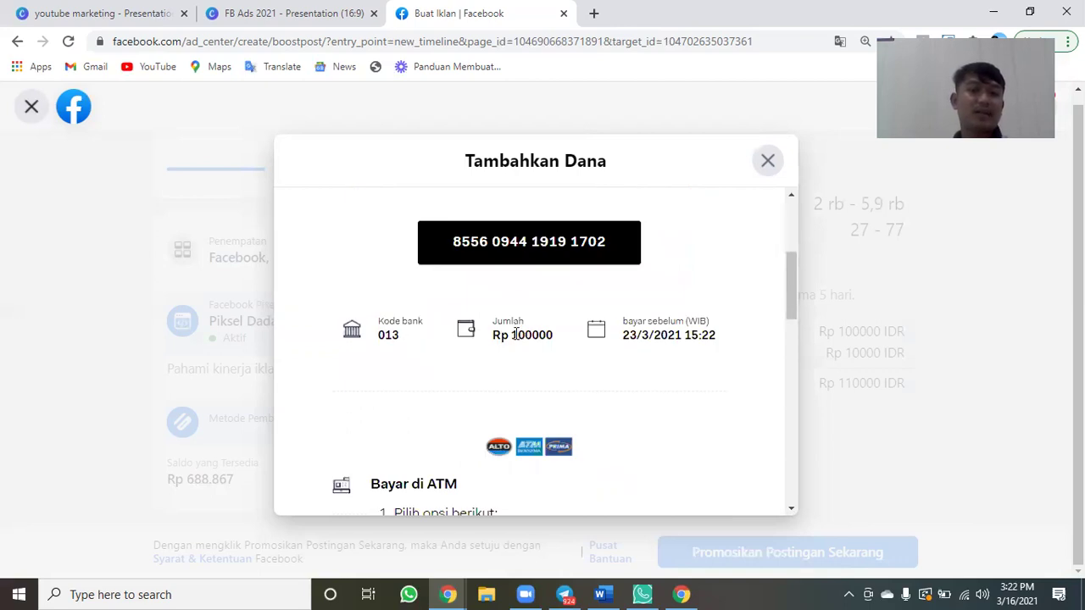
pyautogui.tripleClick(625, 243)
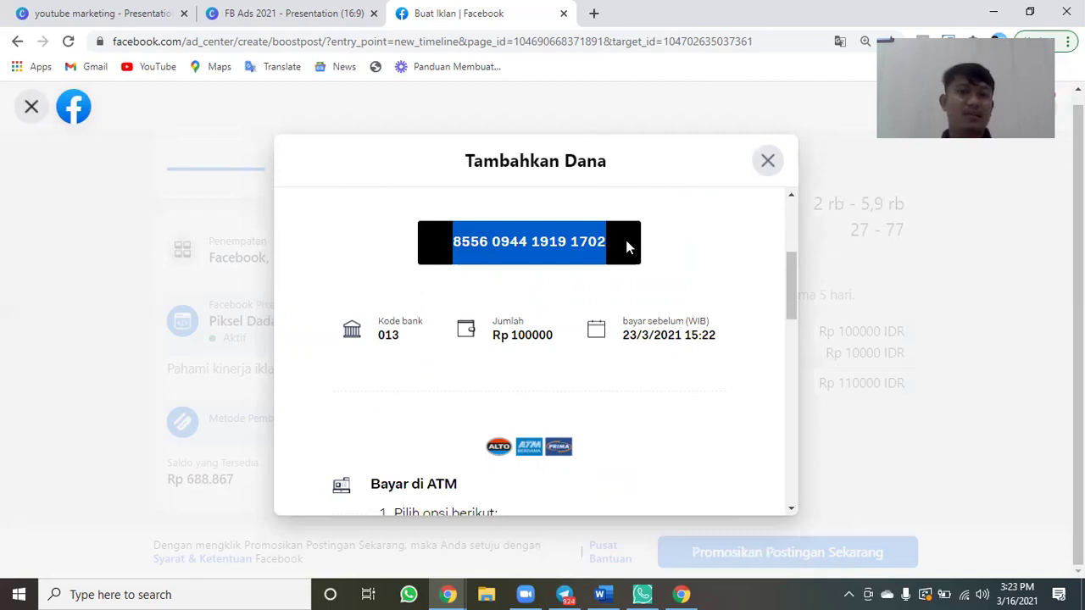
pyautogui.tripleClick(745, 341)
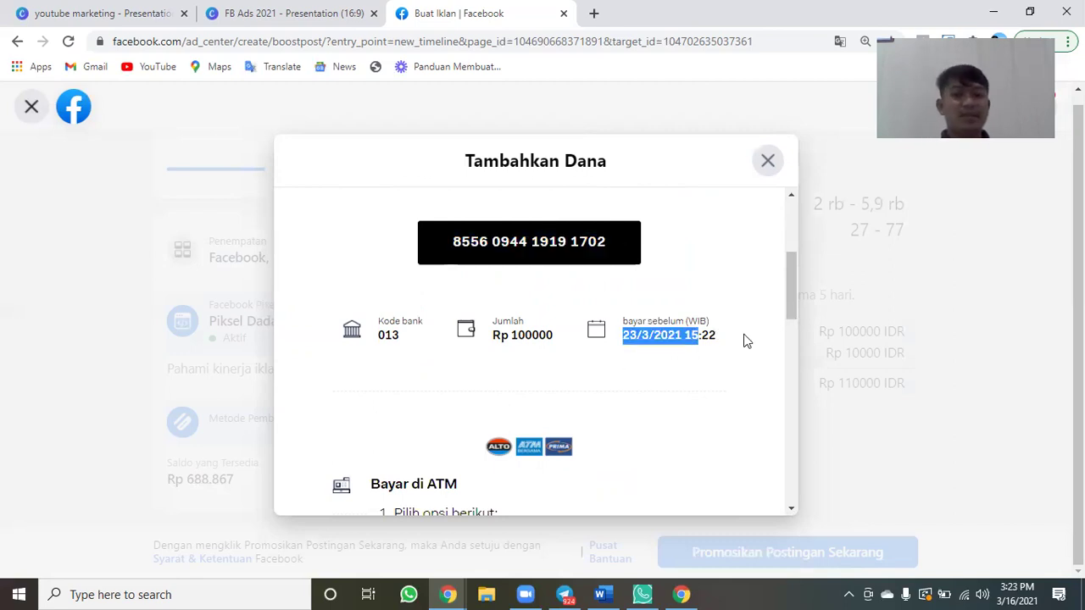
pyautogui.click(739, 289)
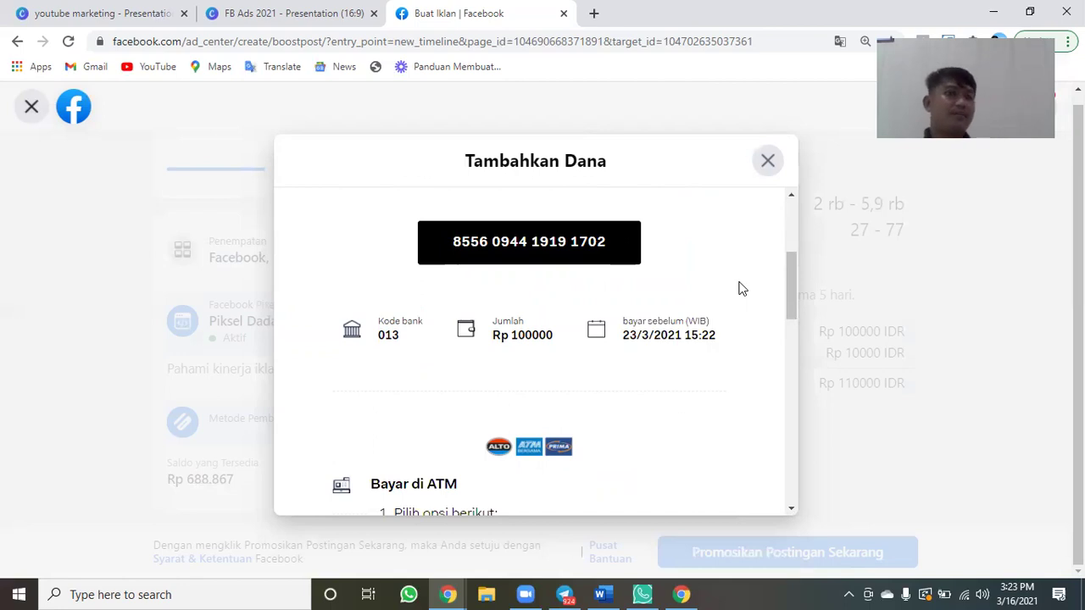
# Scroll through the transfer instructions and close the top-up confirmation.
pyautogui.scroll(1, 739, 289)
pyautogui.scroll(-1, 740, 289)
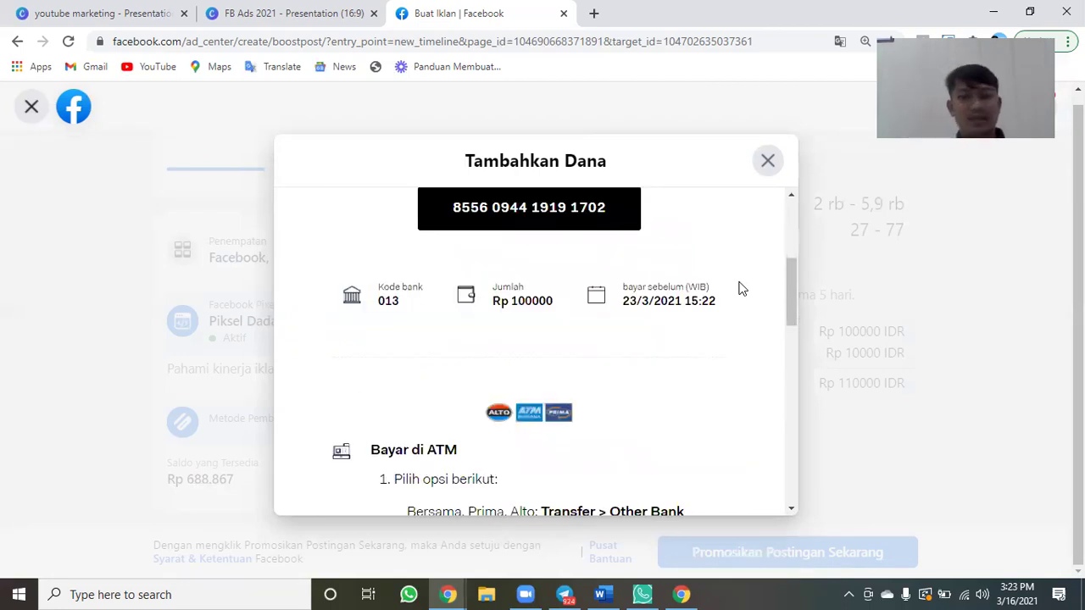
pyautogui.scroll(-3, 740, 289)
pyautogui.scroll(1, 503, 286)
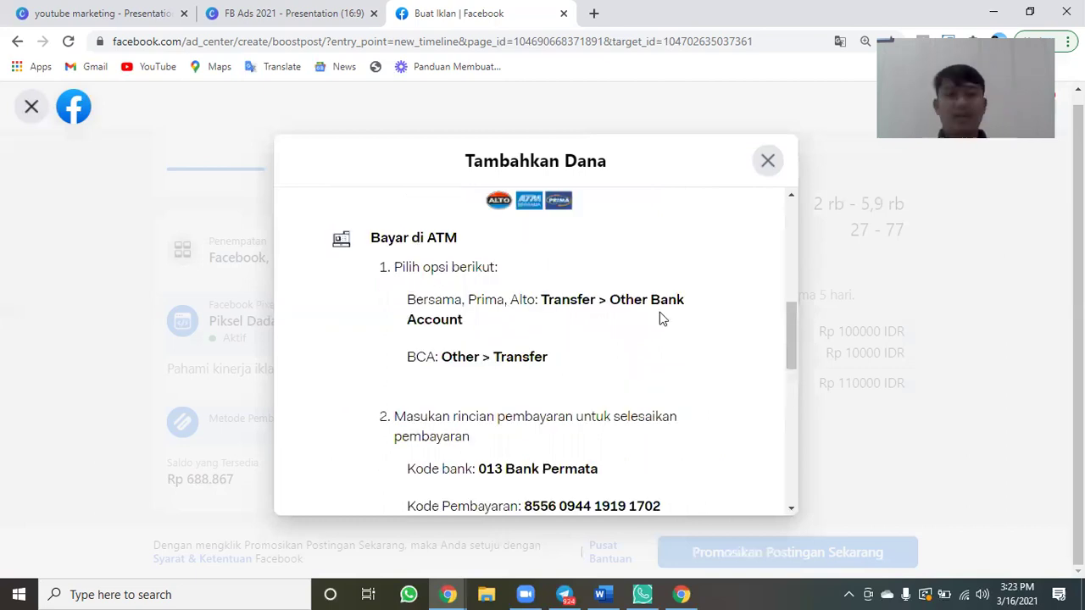
pyautogui.scroll(-1, 663, 318)
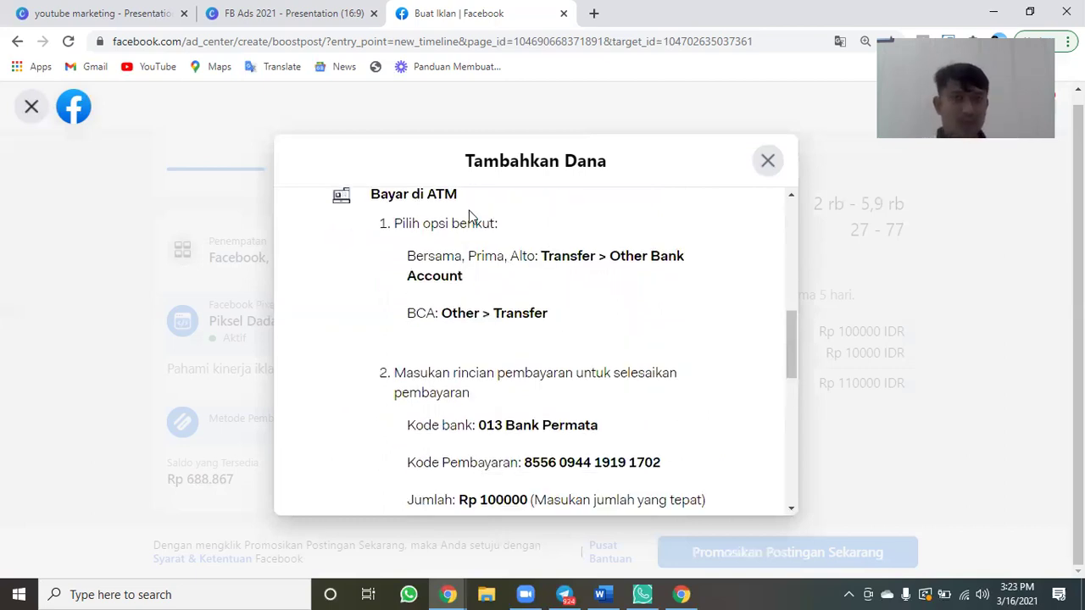
pyautogui.scroll(1, 469, 212)
pyautogui.scroll(1, 503, 266)
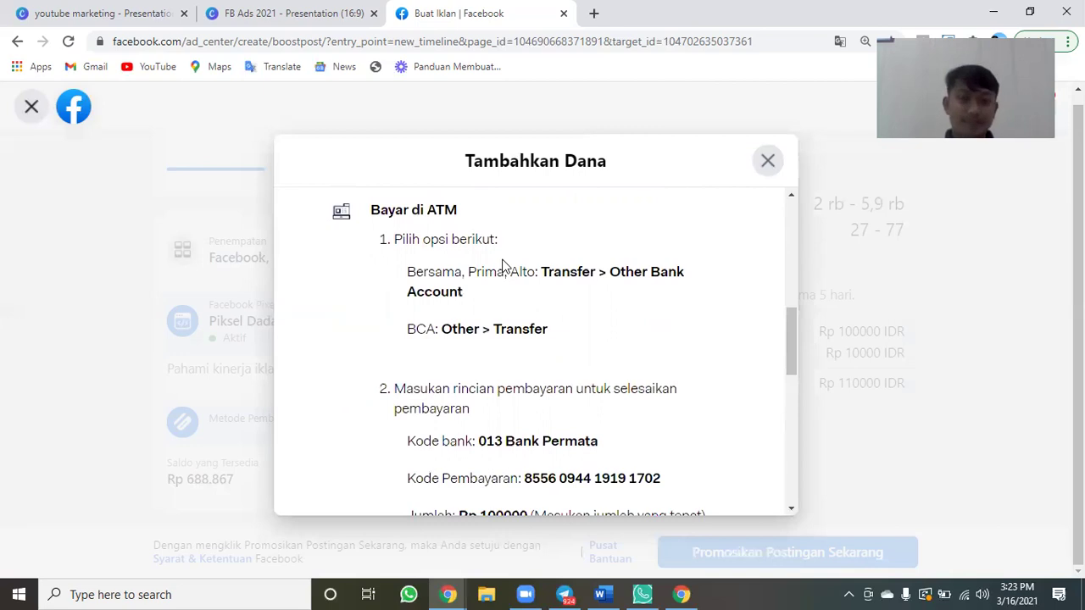
pyautogui.scroll(-4, 503, 266)
pyautogui.scroll(3, 530, 355)
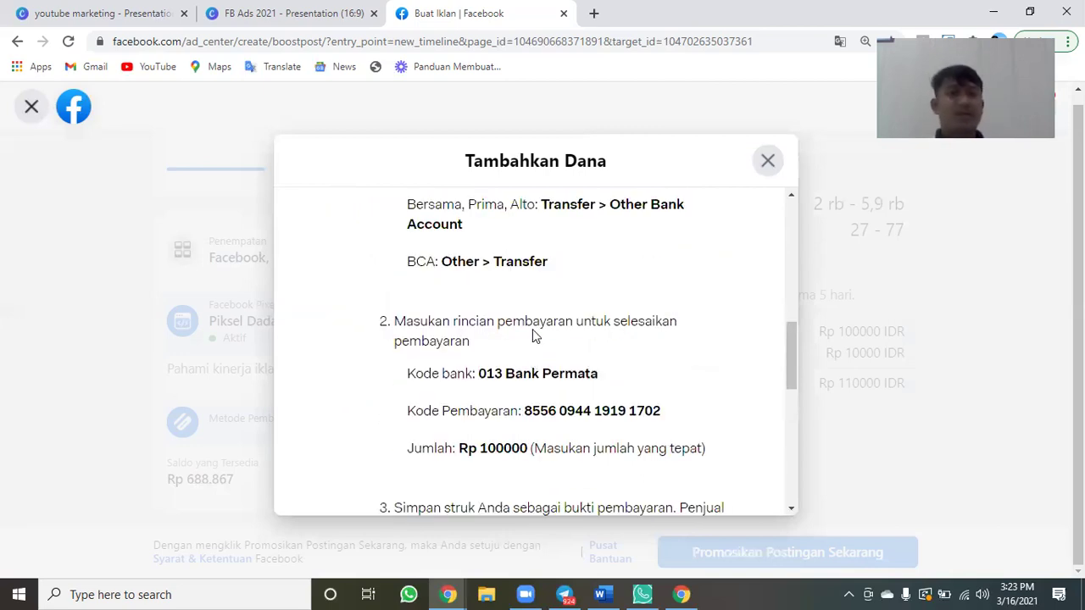
pyautogui.scroll(-2, 533, 331)
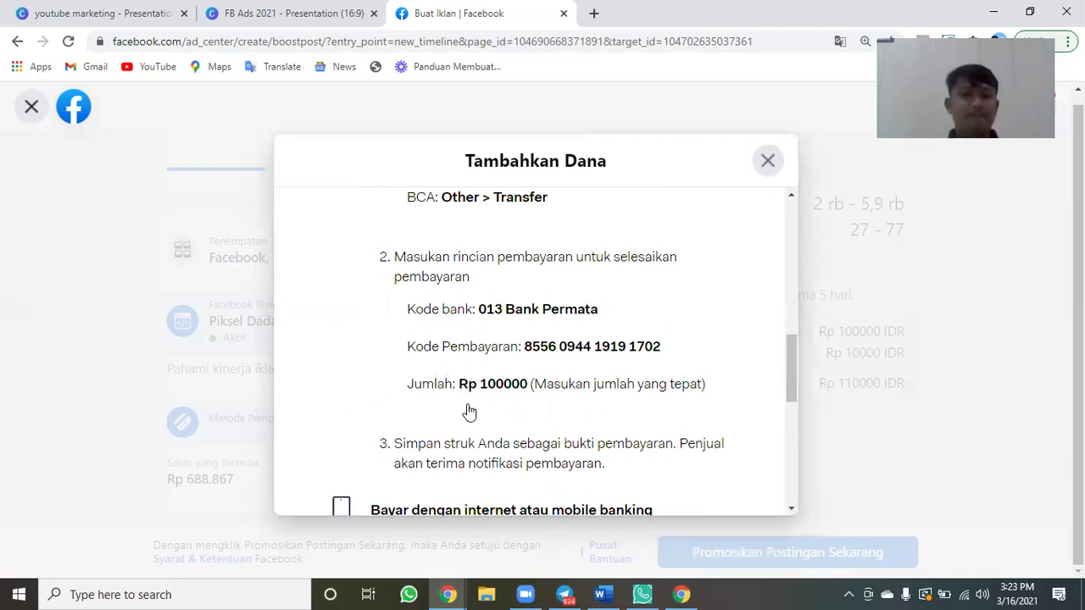
pyautogui.click(739, 558)
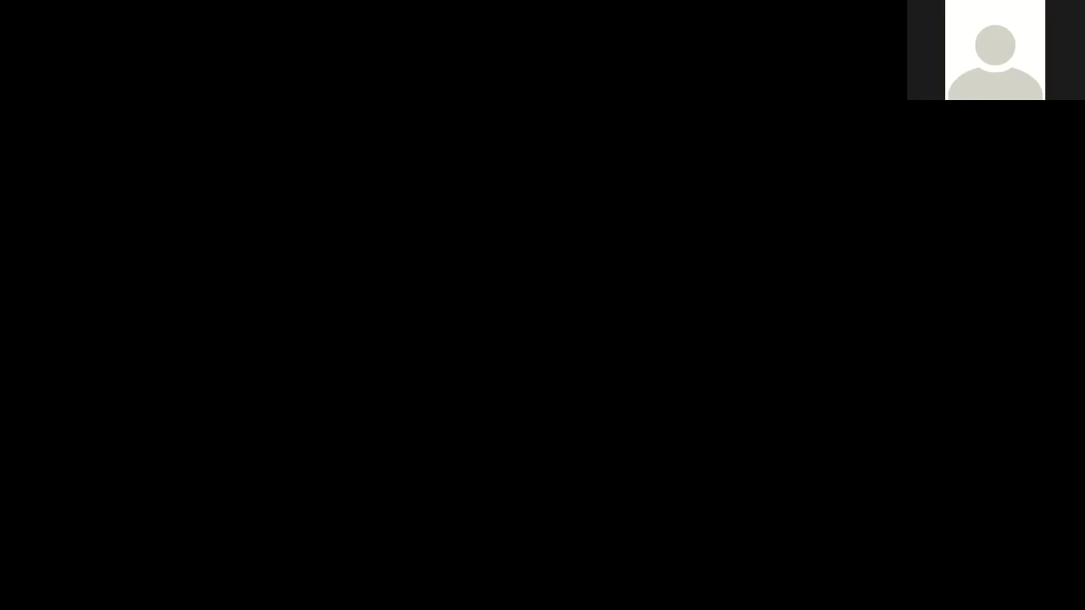
# Close the boost post form without promoting and confirm with Ya in the Konfirmasi dialog.
pyautogui.scroll(8, 581, 552)
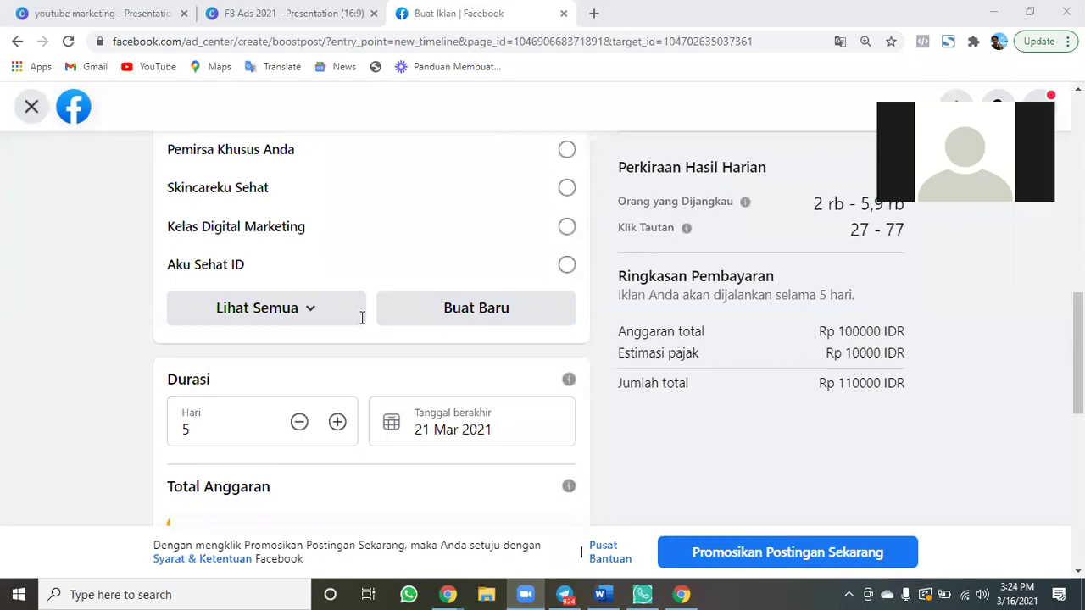
pyautogui.scroll(5, 769, 555)
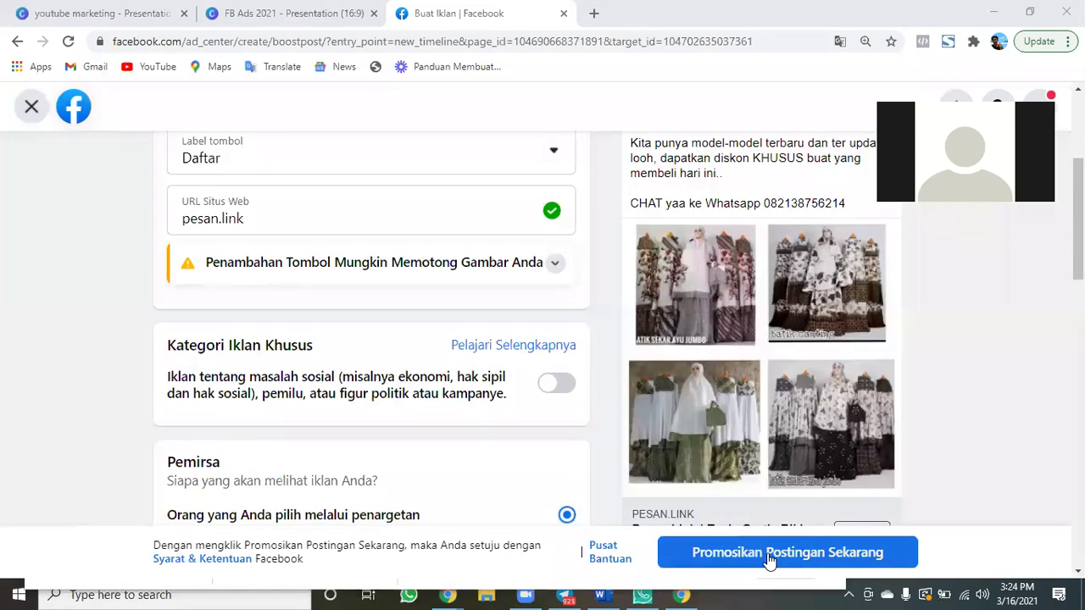
pyautogui.click(32, 109)
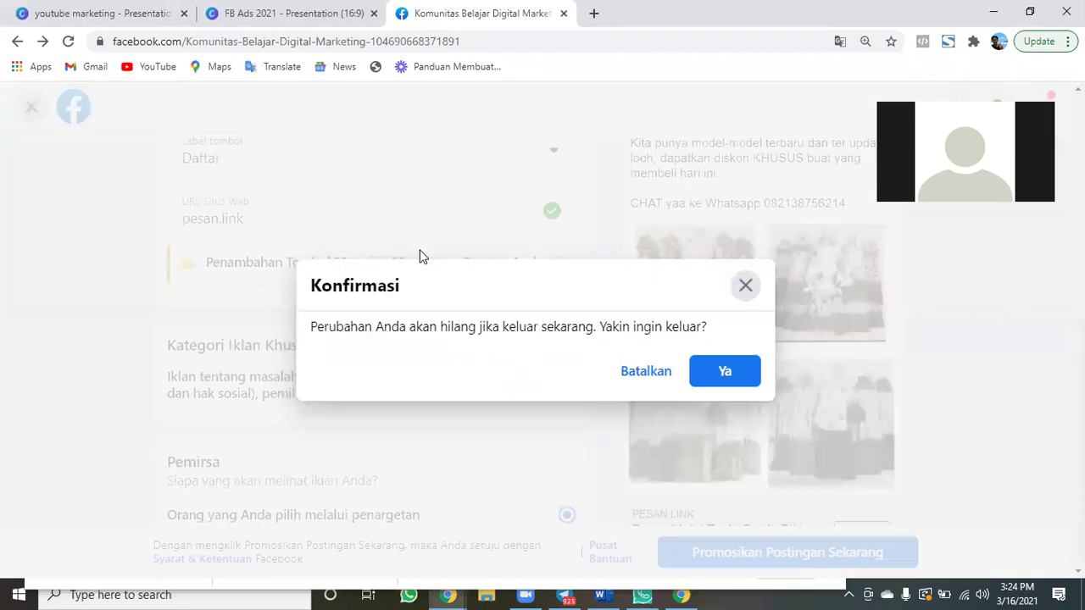
pyautogui.click(723, 372)
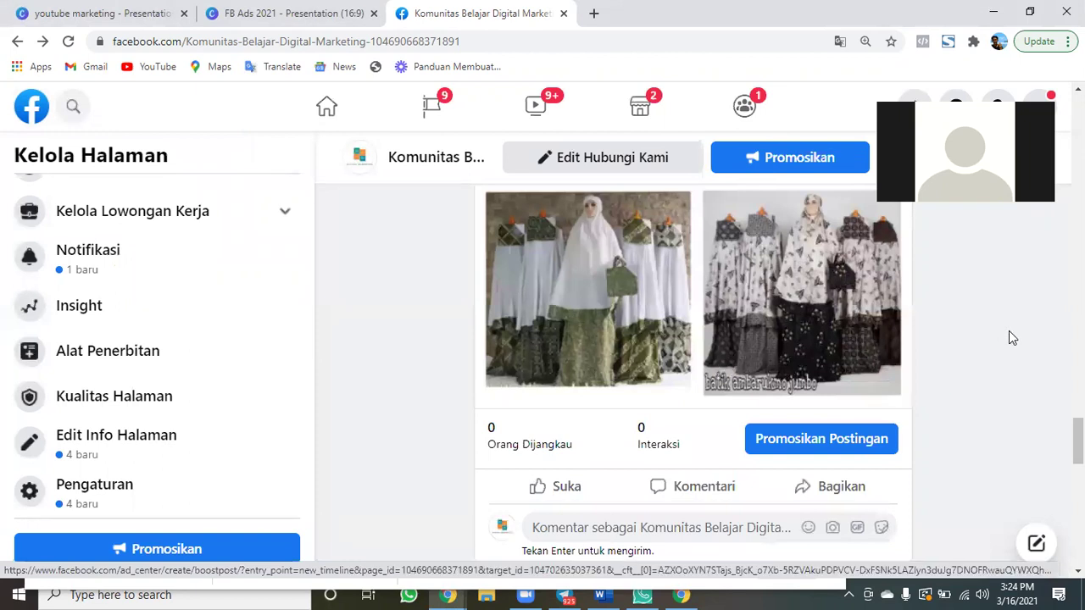
pyautogui.scroll(-1, 1008, 337)
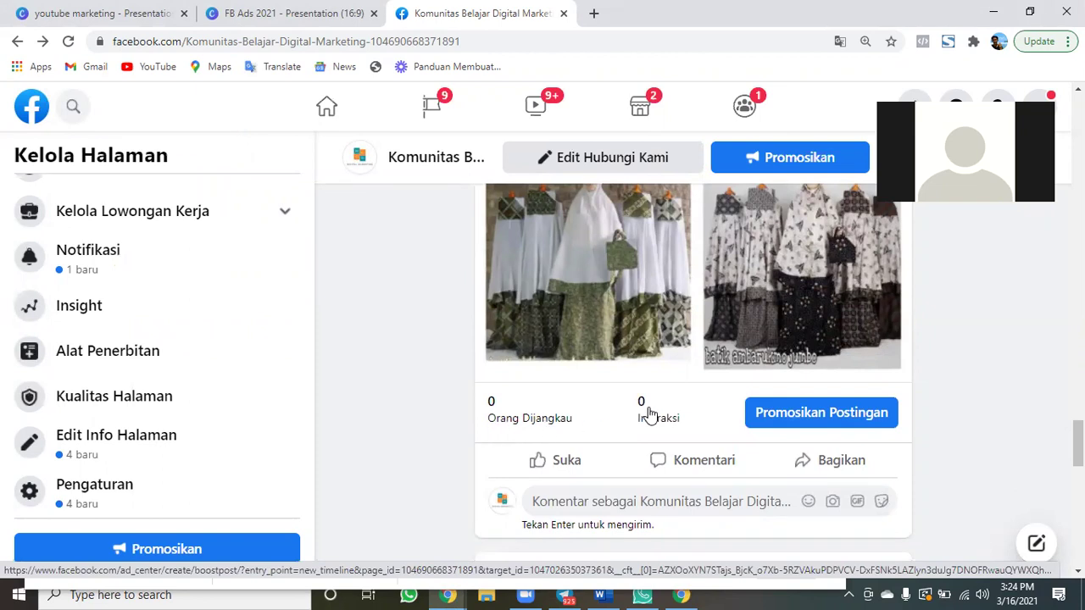
pyautogui.scroll(1, 933, 370)
pyautogui.scroll(-2, 934, 375)
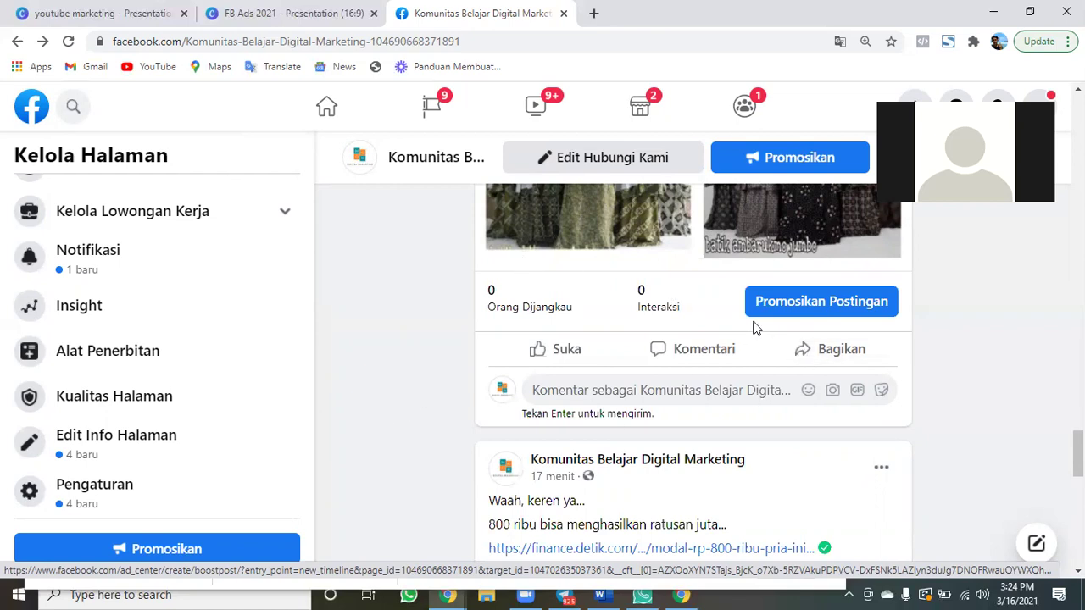
# Search 'spread' in a new tab and open the Google Spreadsheet result.
pyautogui.click(583, 26)
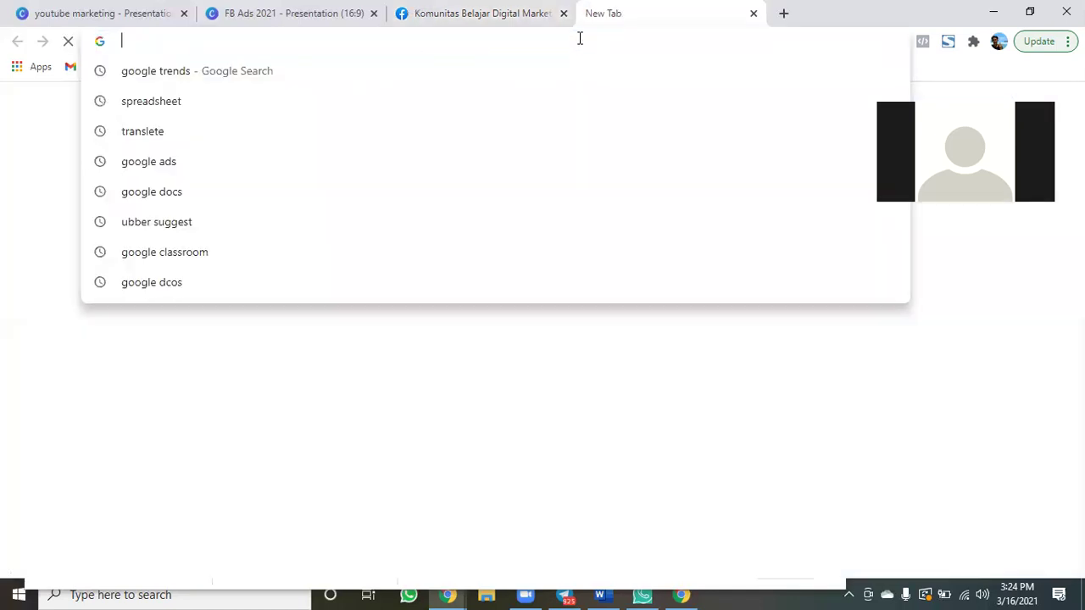
pyautogui.write('spreadsheet')
pyautogui.press('Return')
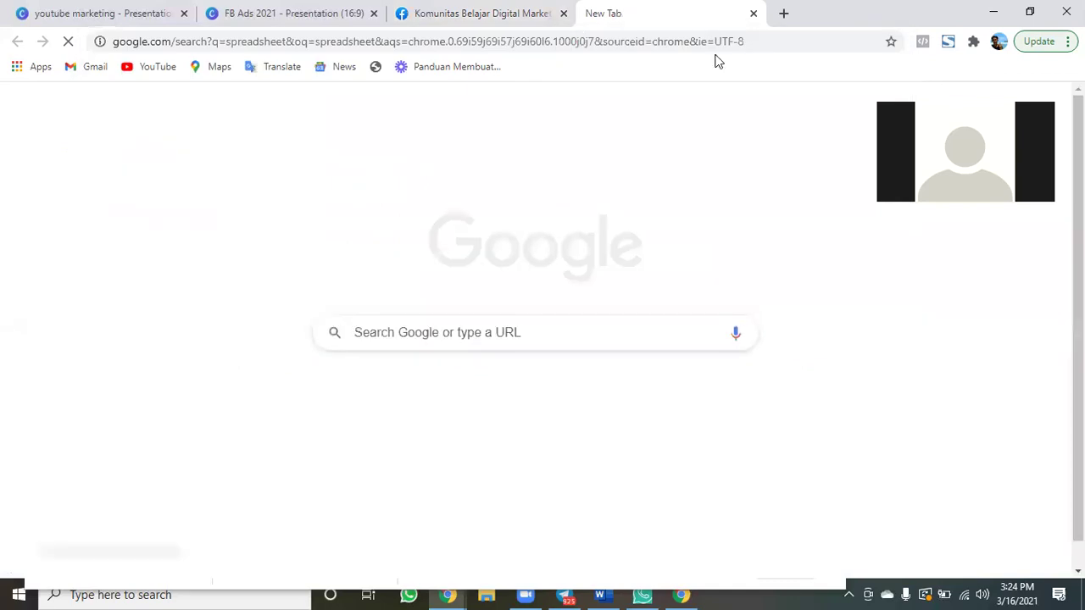
pyautogui.click(350, 249)
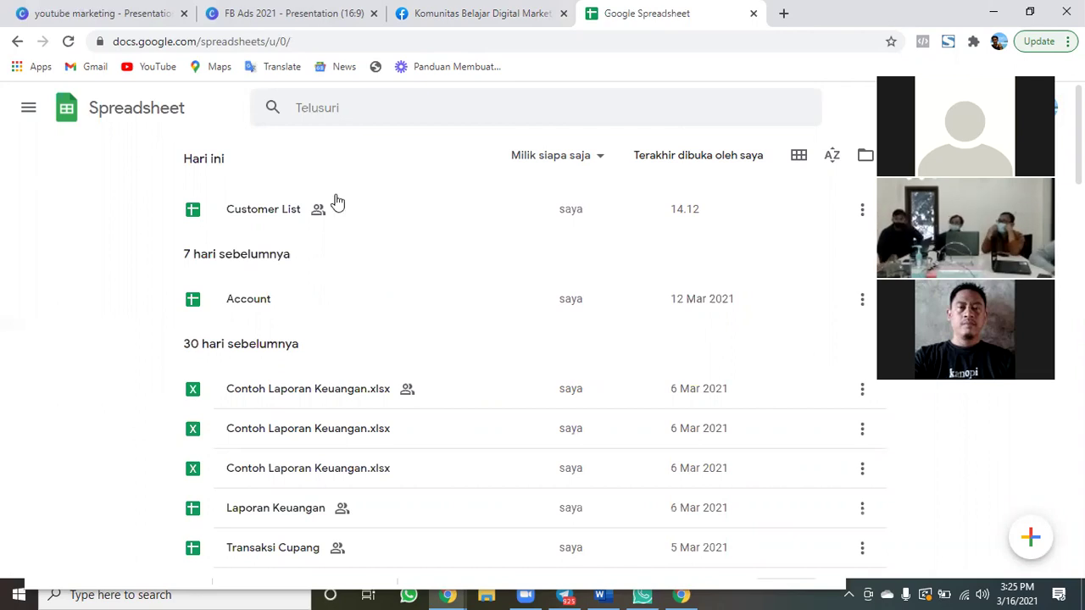
# Scroll the Sheets file list, then select the WhatsApp number in the Facebook mukena post.
pyautogui.scroll(-1, 318, 351)
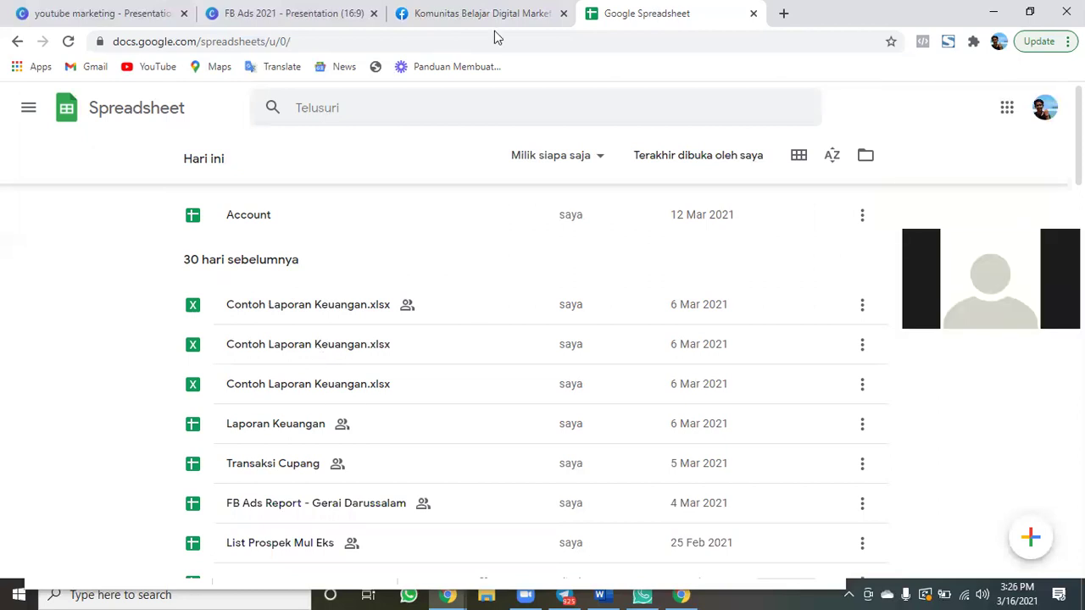
pyautogui.hotkey('ctrl', 'shift', 'Tab')
pyautogui.scroll(3, 707, 368)
pyautogui.doubleClick(694, 351)
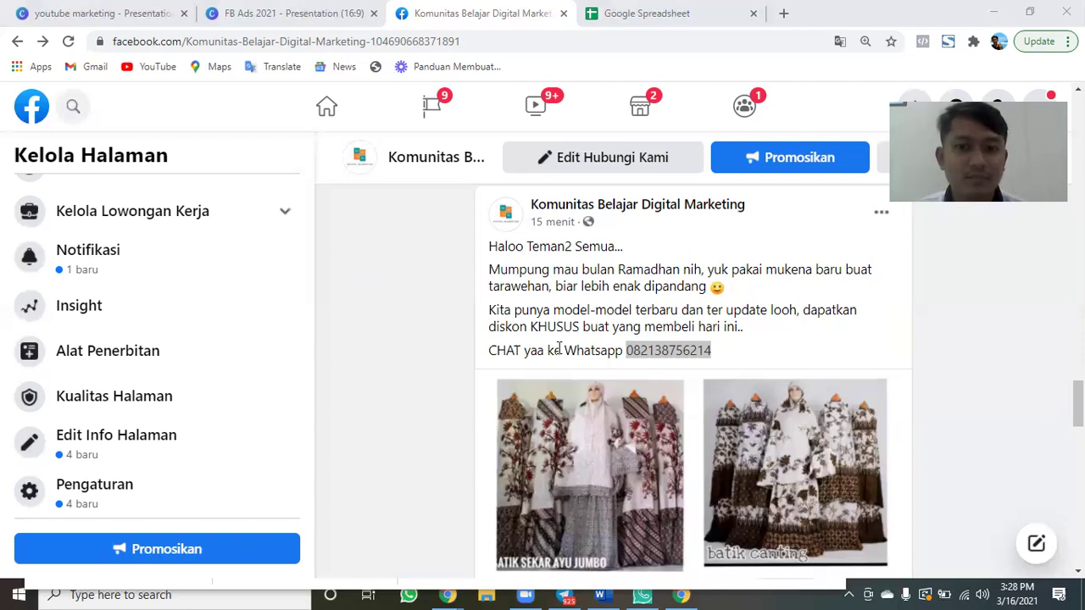
# Switch from the Facebook mukena post back to the Google Sheets file list tab.
pyautogui.scroll(-4, 559, 348)
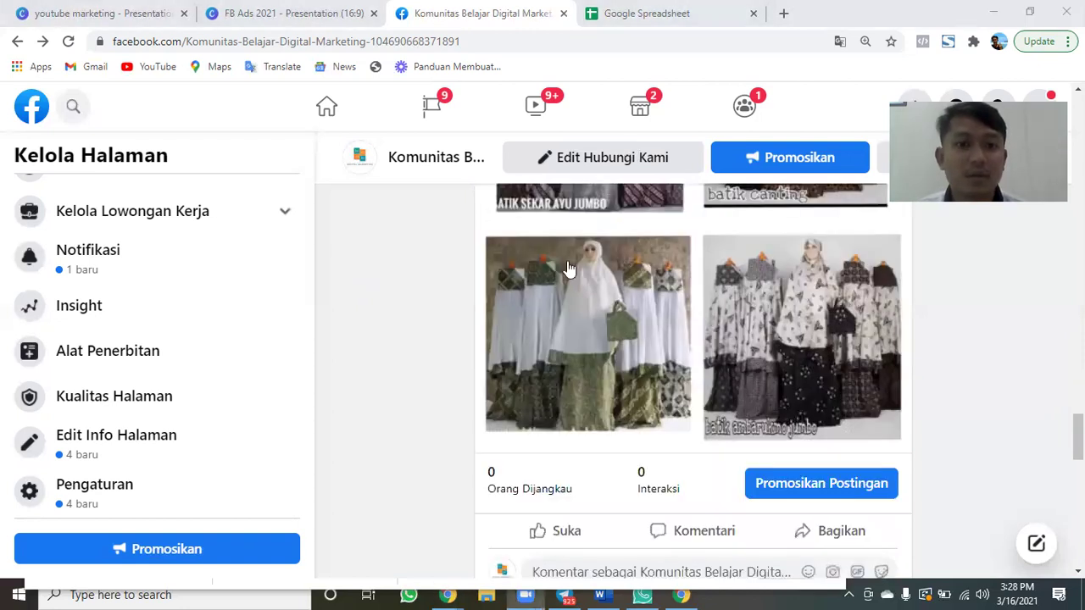
pyautogui.click(414, 25)
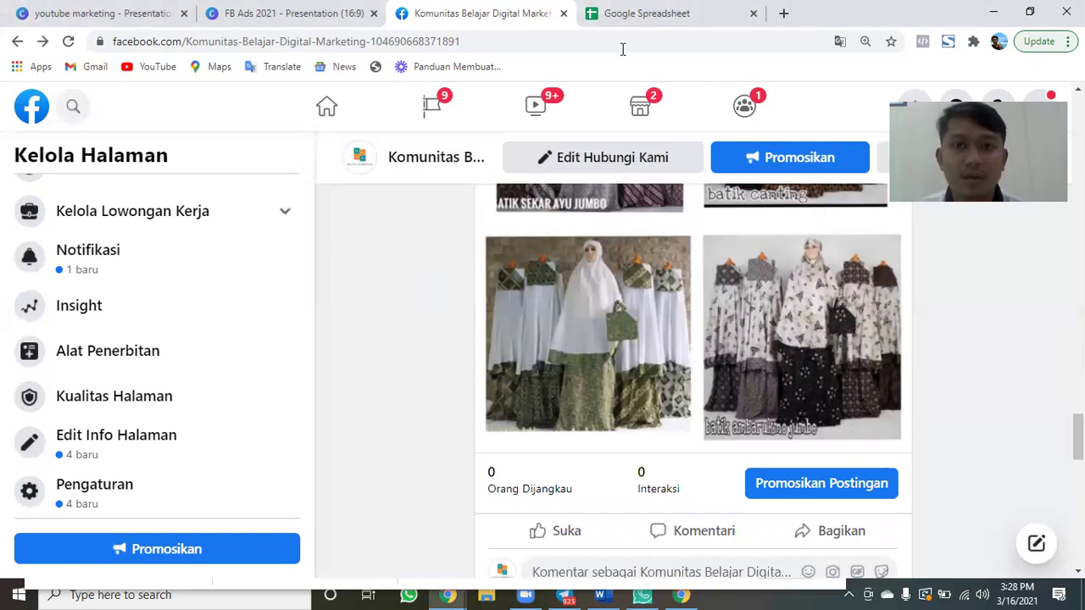
pyautogui.hotkey('ctrl', 'Tab')
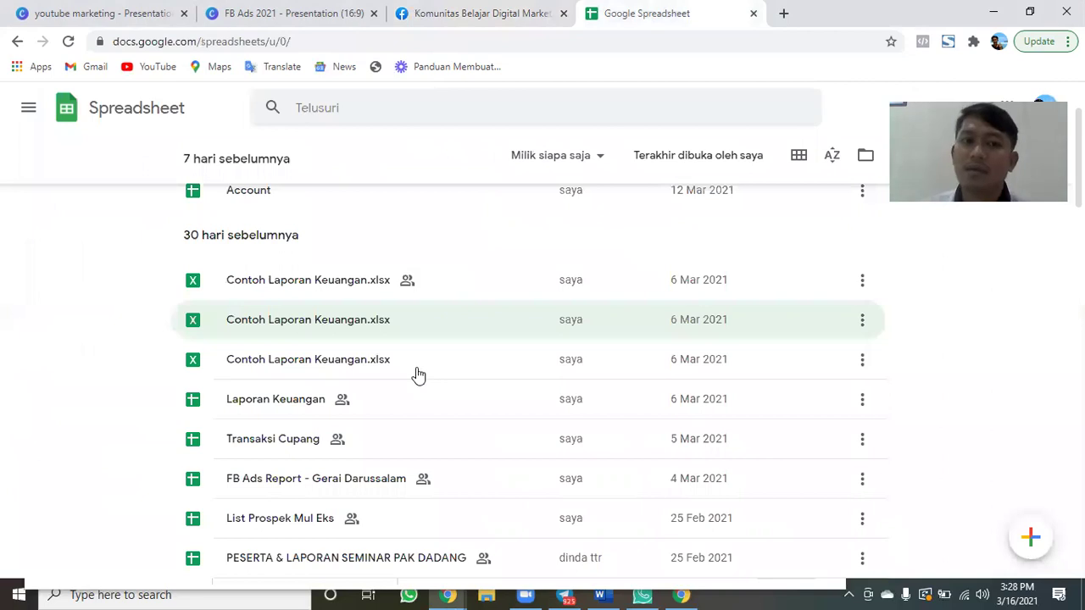
# Open FB Ads Report - Gerai Darussalam, then scroll Facebook to the post's 0-reach stats.
pyautogui.scroll(-1, 418, 375)
pyautogui.scroll(-1, 418, 375)
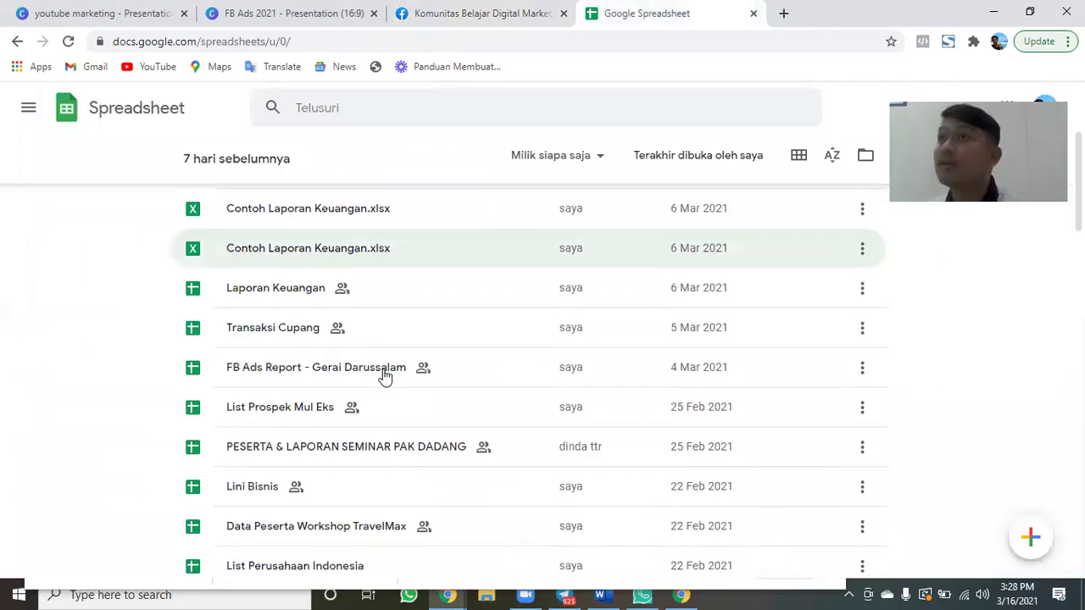
pyautogui.click(384, 377)
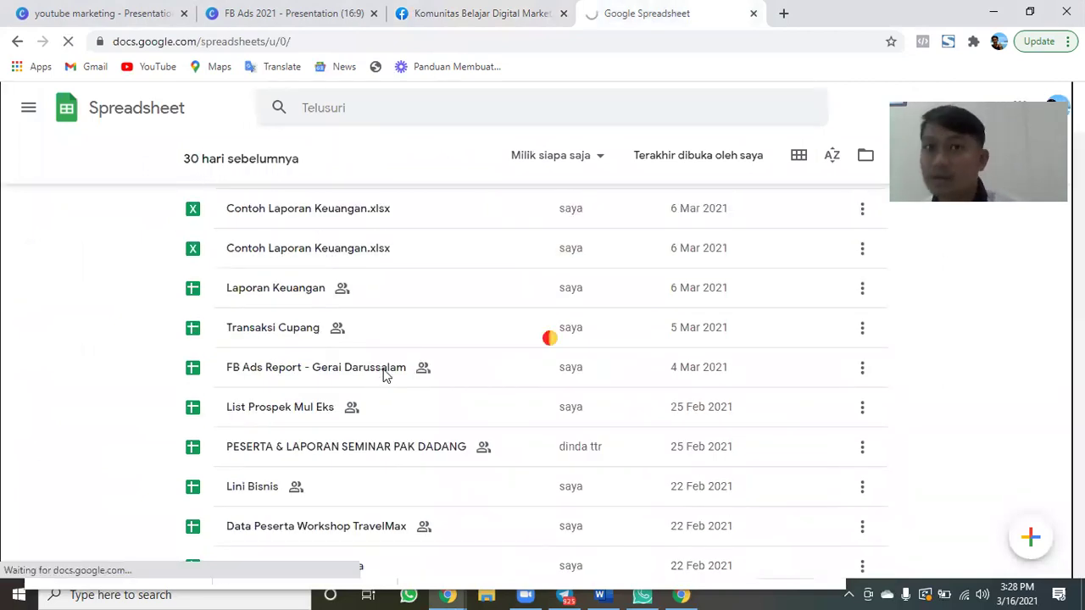
pyautogui.hotkey('ctrl', 'shift', 'Tab')
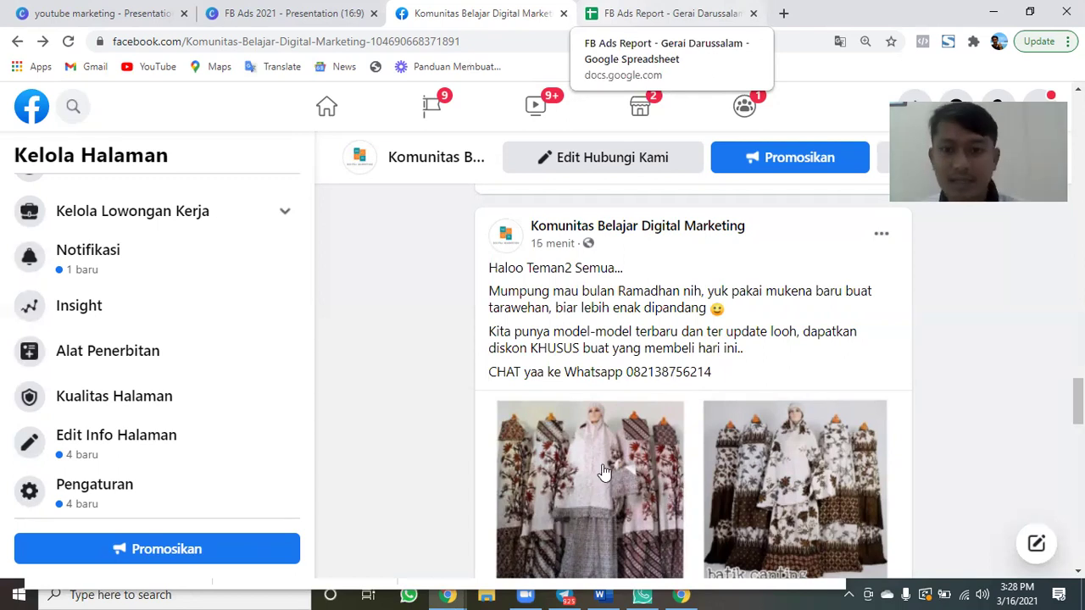
pyautogui.scroll(-5, 636, 416)
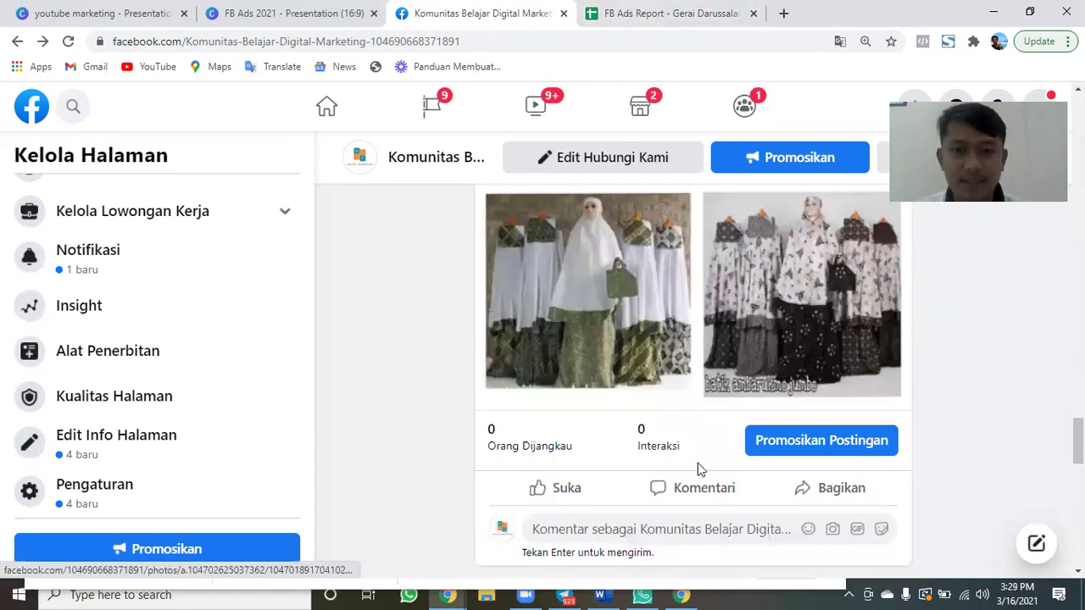
# Bring up the Nov report and inspect the first ad's cost, Rp 181.818, in D8.
pyautogui.hotkey('ctrl', 'Tab')
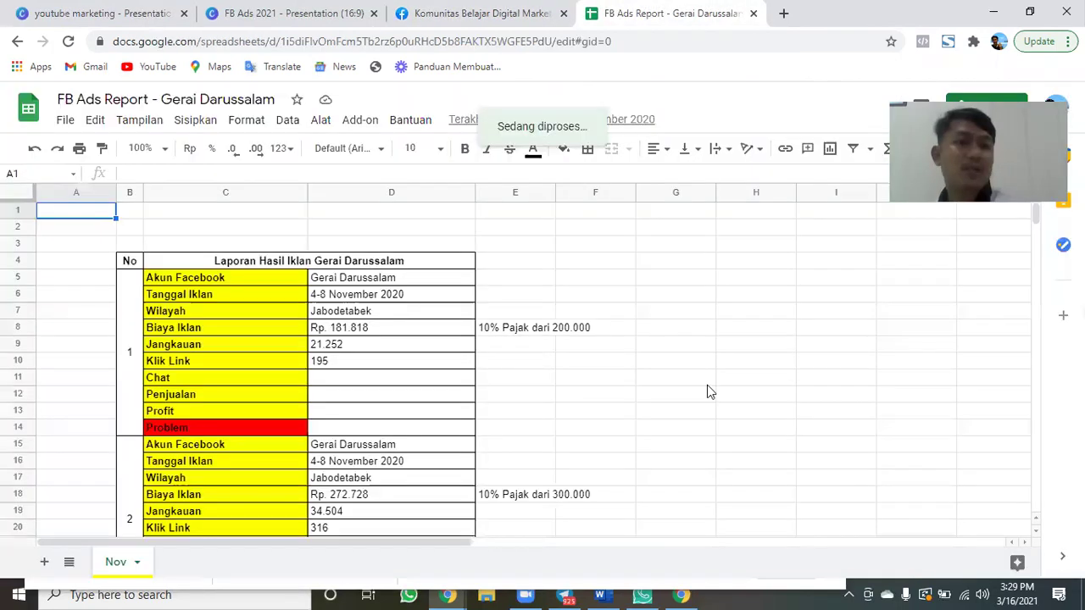
pyautogui.scroll(-1, 695, 369)
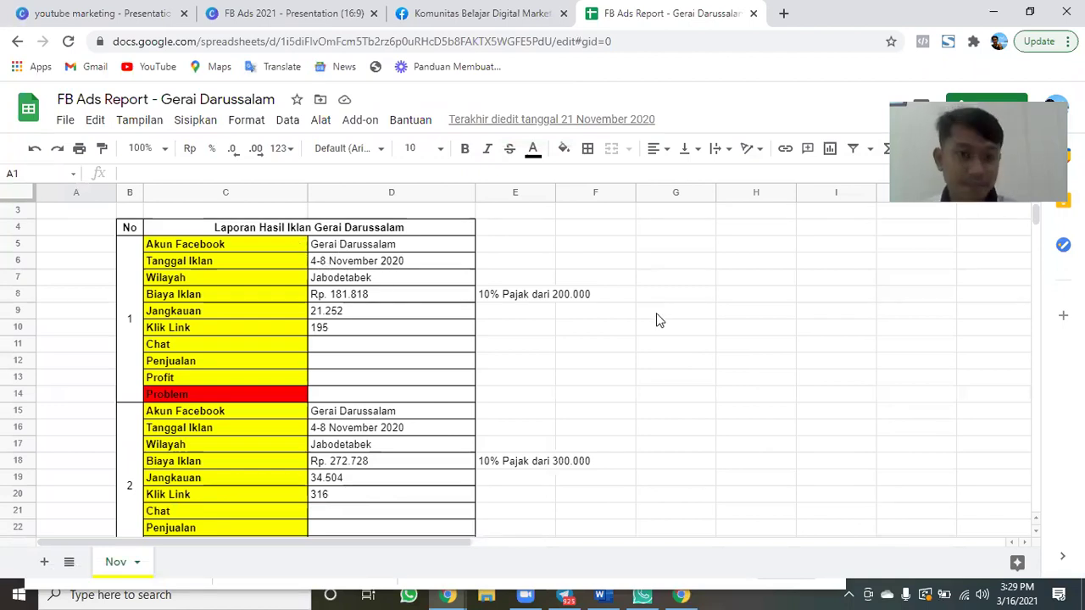
pyautogui.scroll(-1, 657, 320)
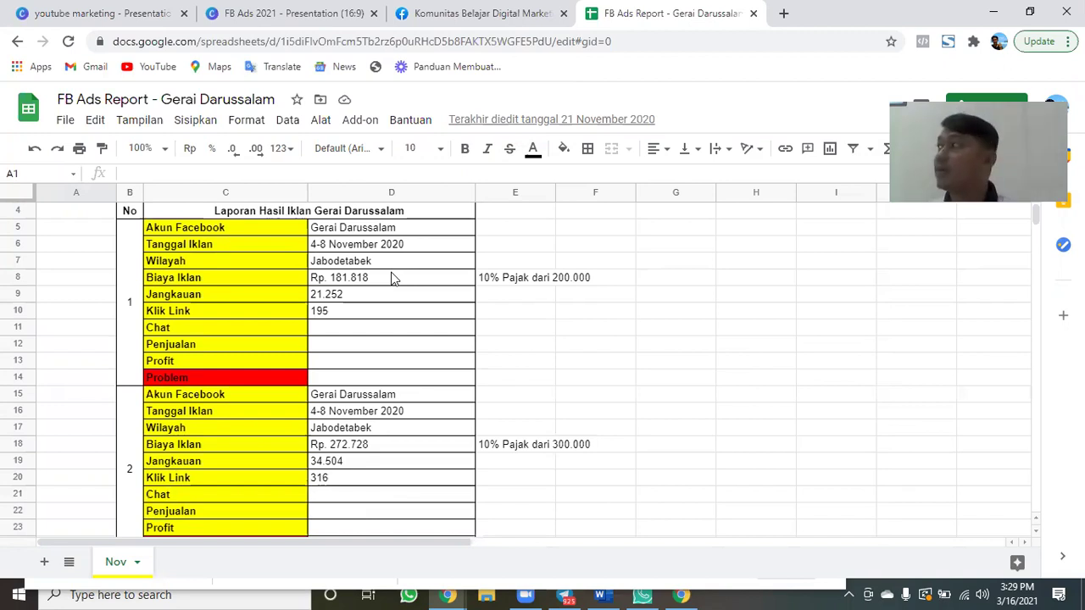
pyautogui.click(392, 278)
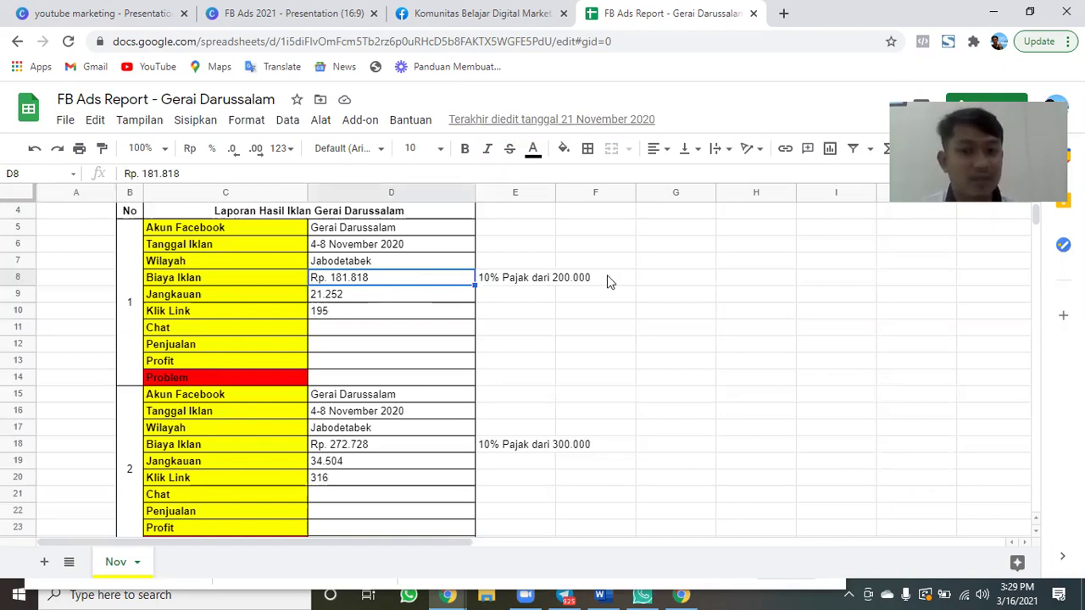
pyautogui.press('Right')
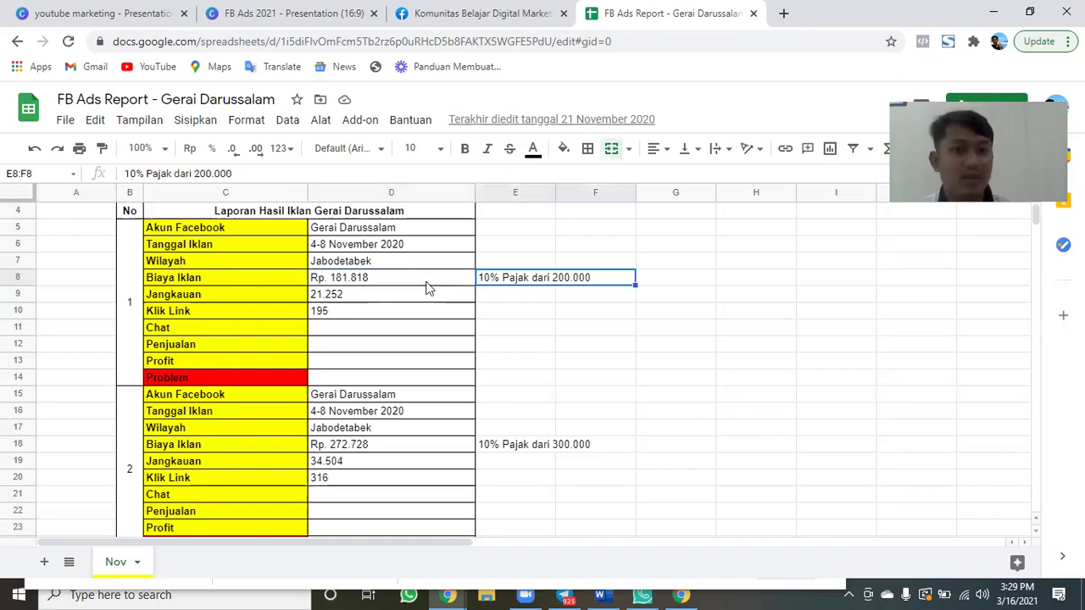
pyautogui.click(428, 288)
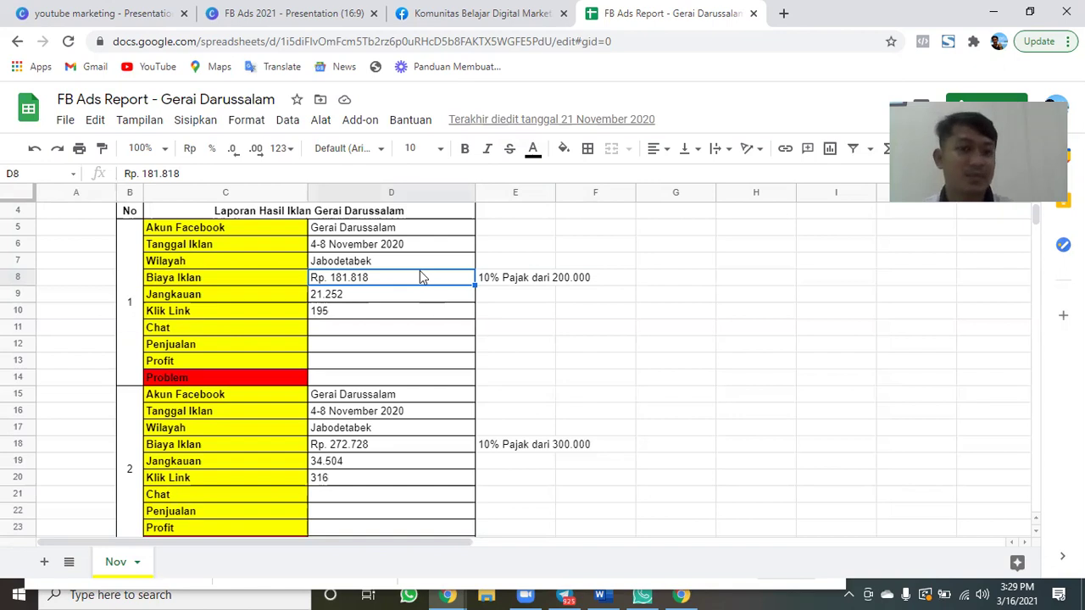
# Review the first ad's reach 21.252, link clicks 195, then the Chat, Profit and Problem cells.
pyautogui.click(354, 297)
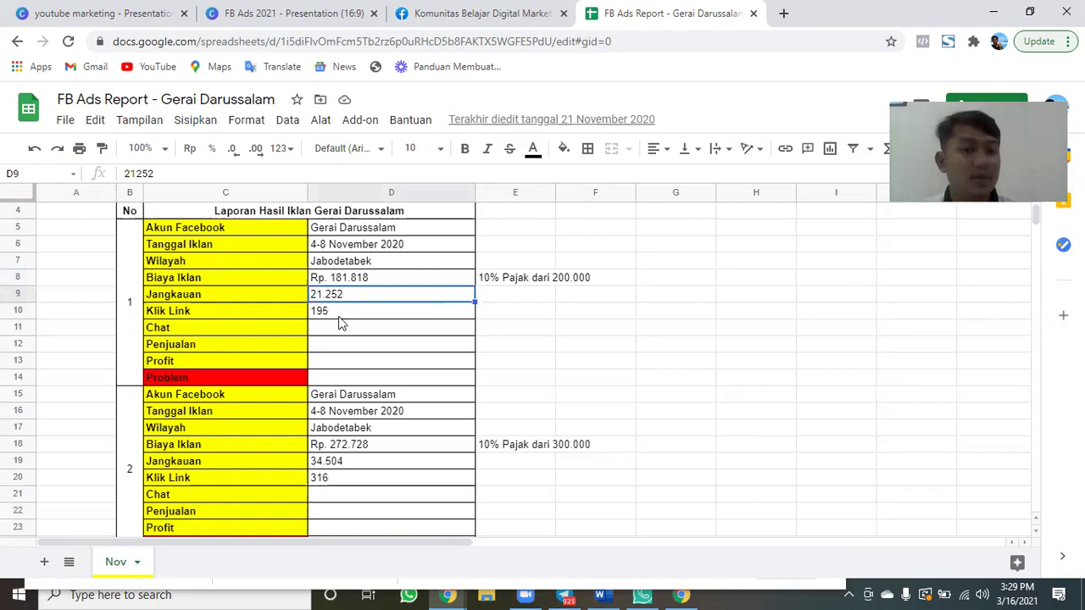
pyautogui.click(338, 318)
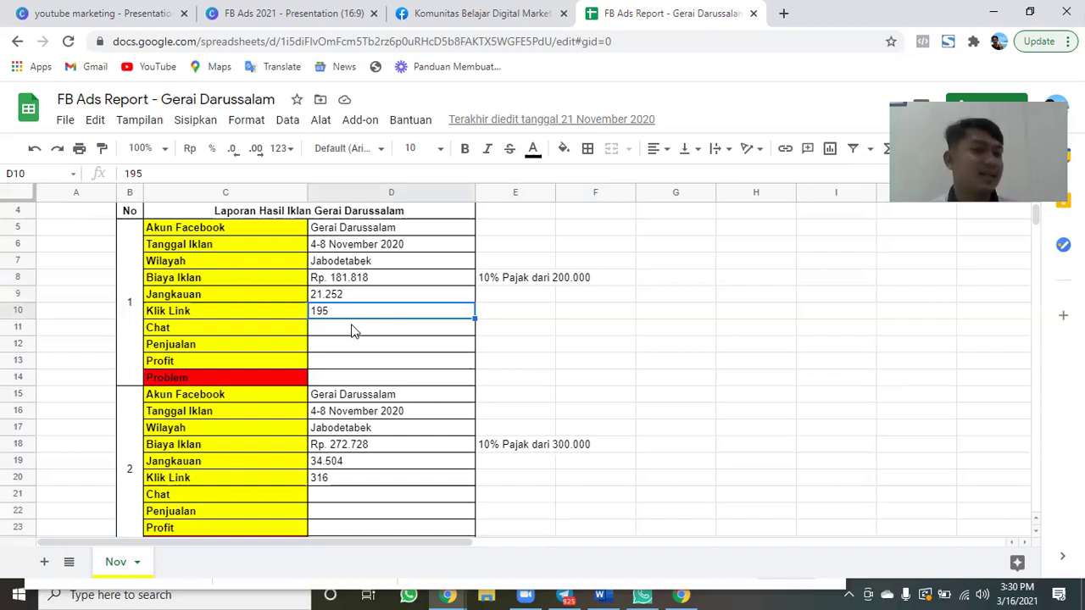
pyautogui.click(354, 331)
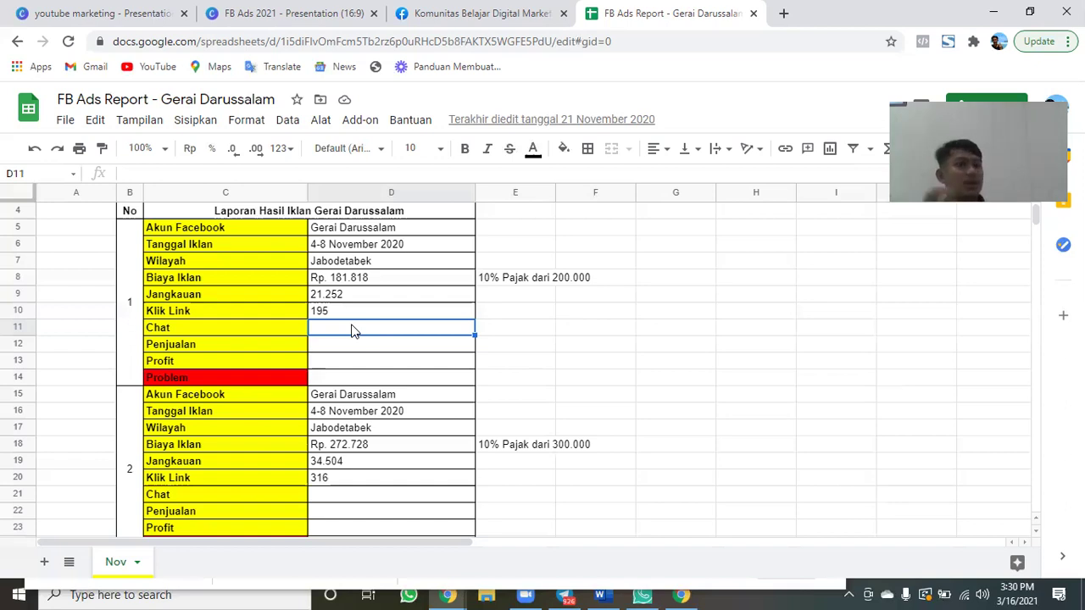
pyautogui.press('Down')
pyautogui.press('Down')
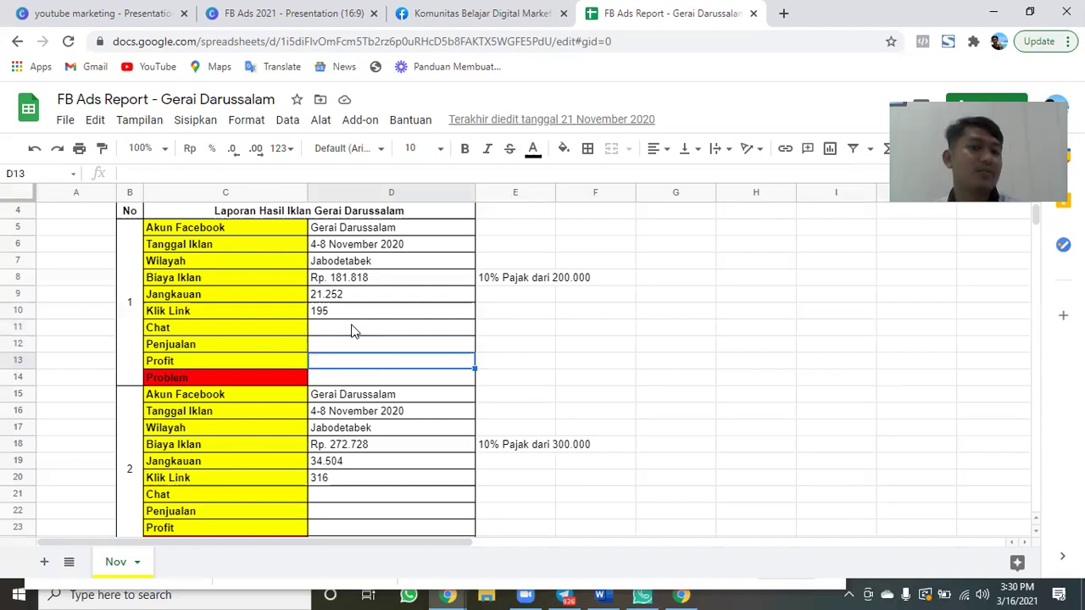
pyautogui.press('Down')
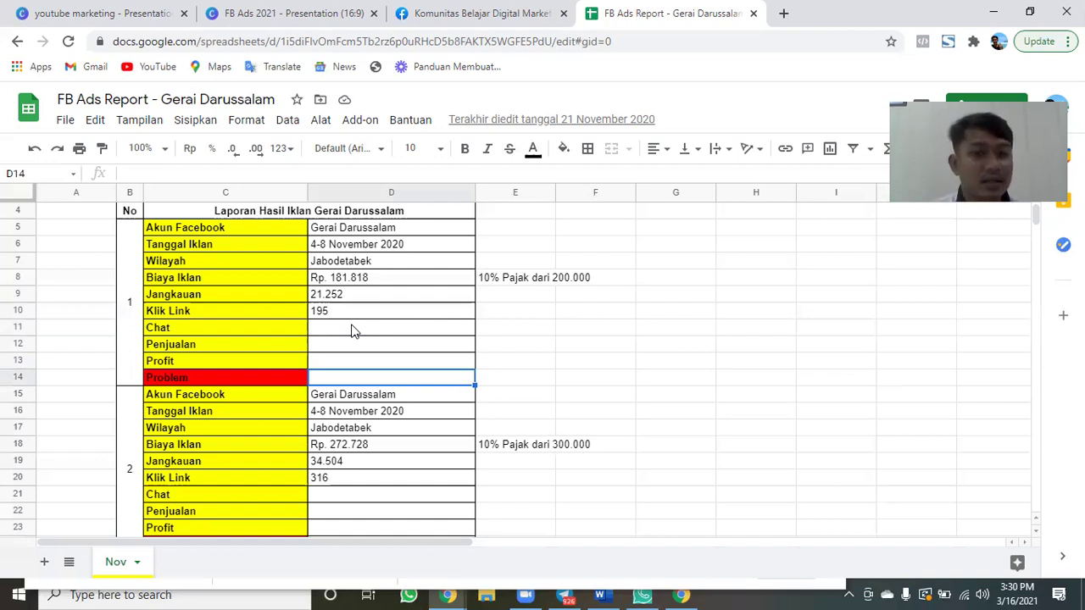
# Revisit cells D10 to D14 and D9, entering then erasing 'CS' in Problem cell D14.
pyautogui.click(333, 315)
pyautogui.click(332, 330)
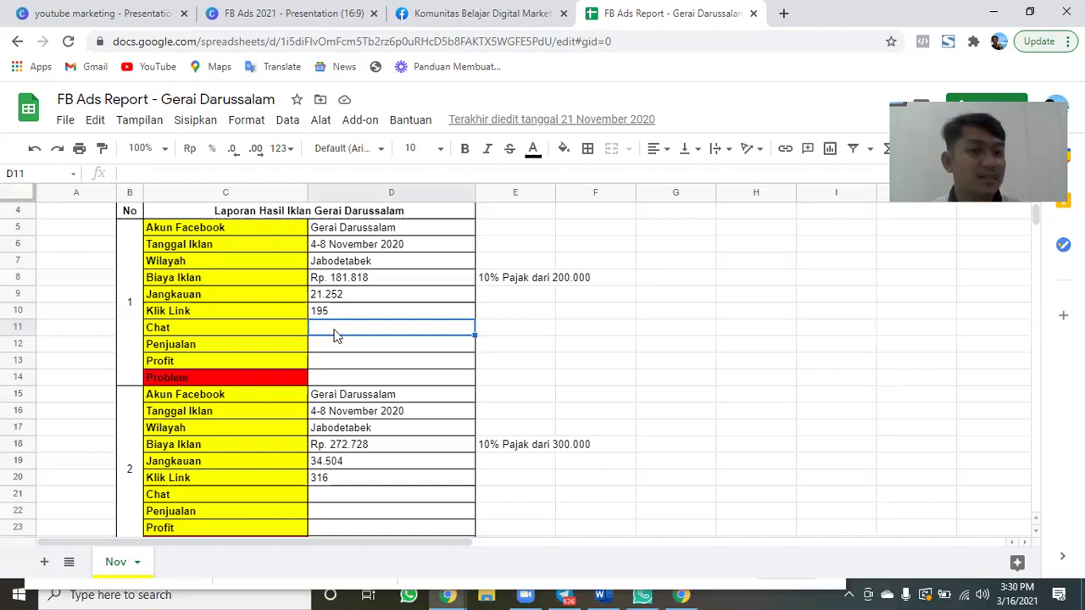
pyautogui.click(334, 350)
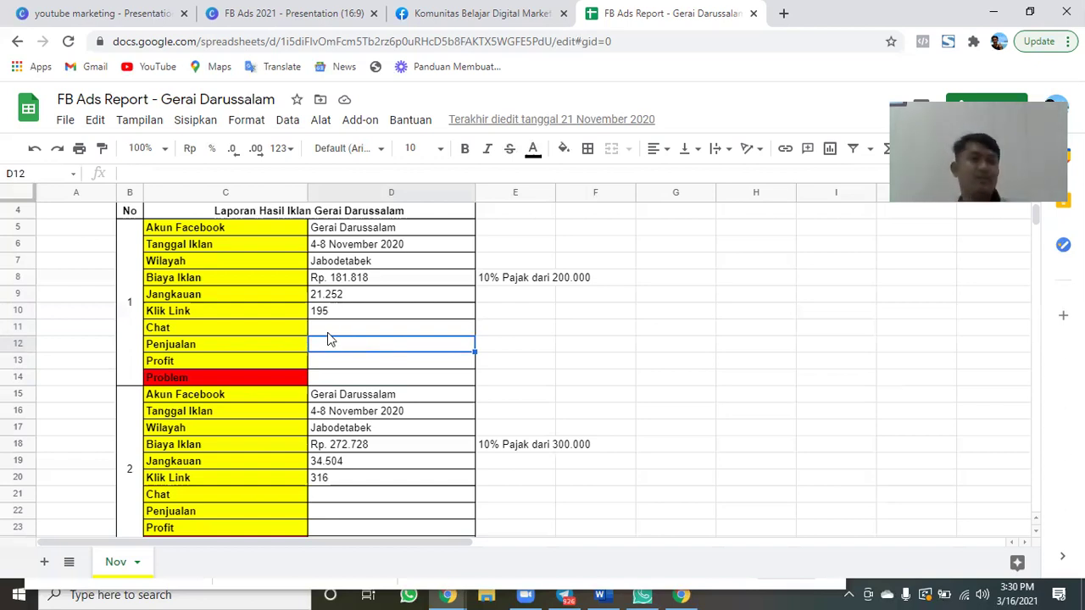
pyautogui.click(337, 377)
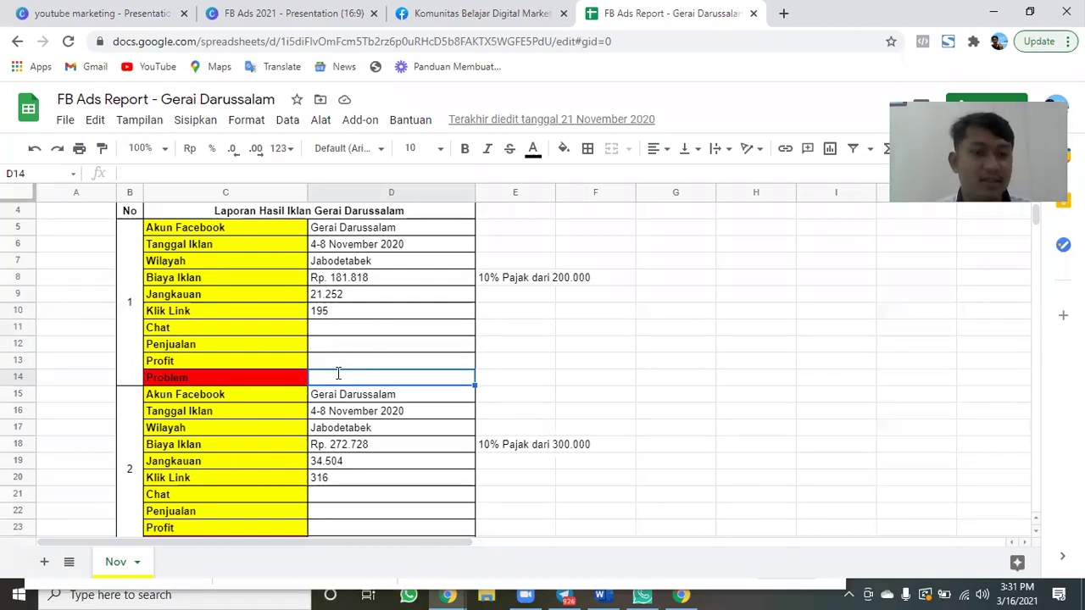
pyautogui.write('CS')
pyautogui.press('BackSpace')
pyautogui.press('BackSpace')
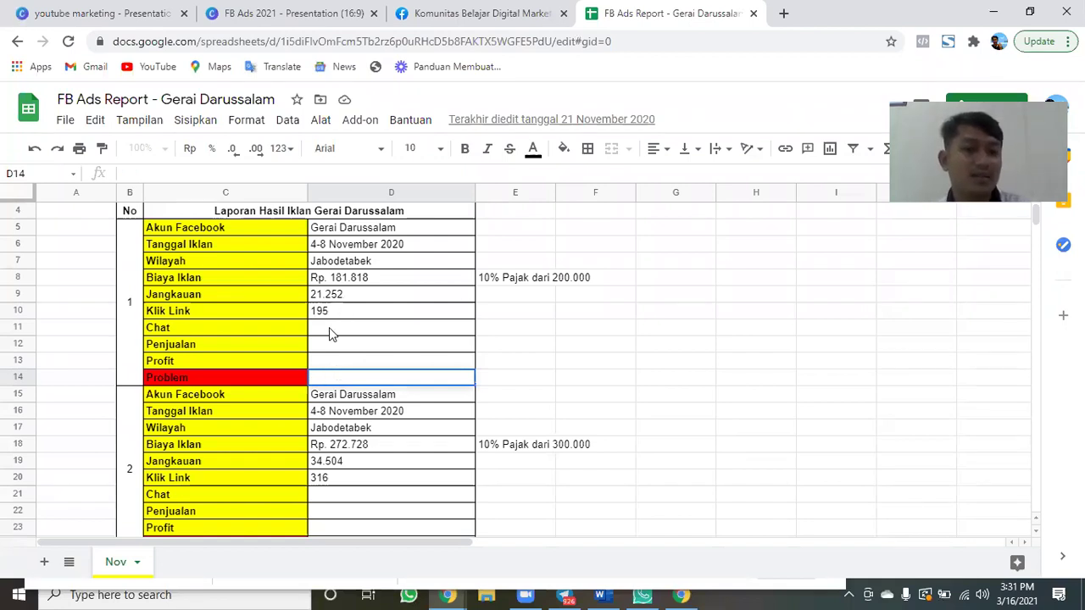
pyautogui.click(329, 327)
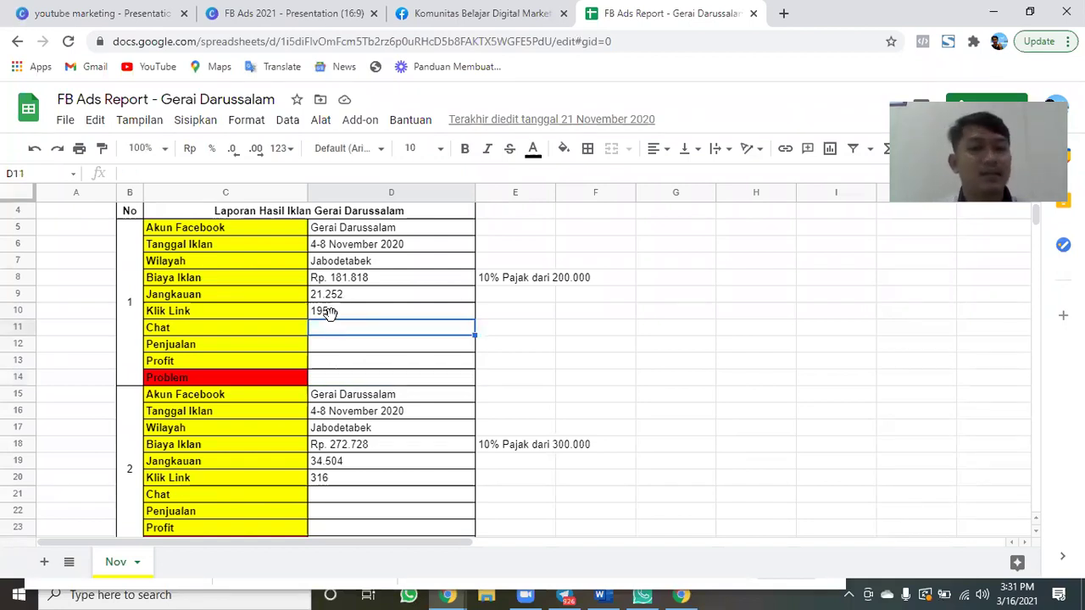
pyautogui.click(339, 299)
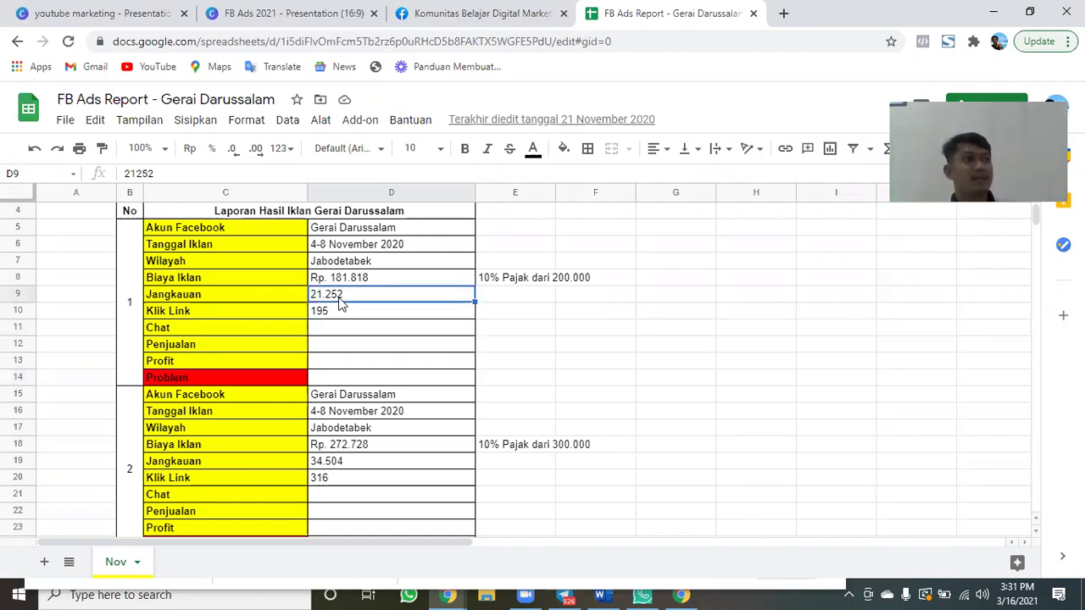
# Type and erase 'TArgert' in D14, leaving the report unchanged, then return to the Facebook tab.
pyautogui.click(339, 378)
pyautogui.write('TArgert')
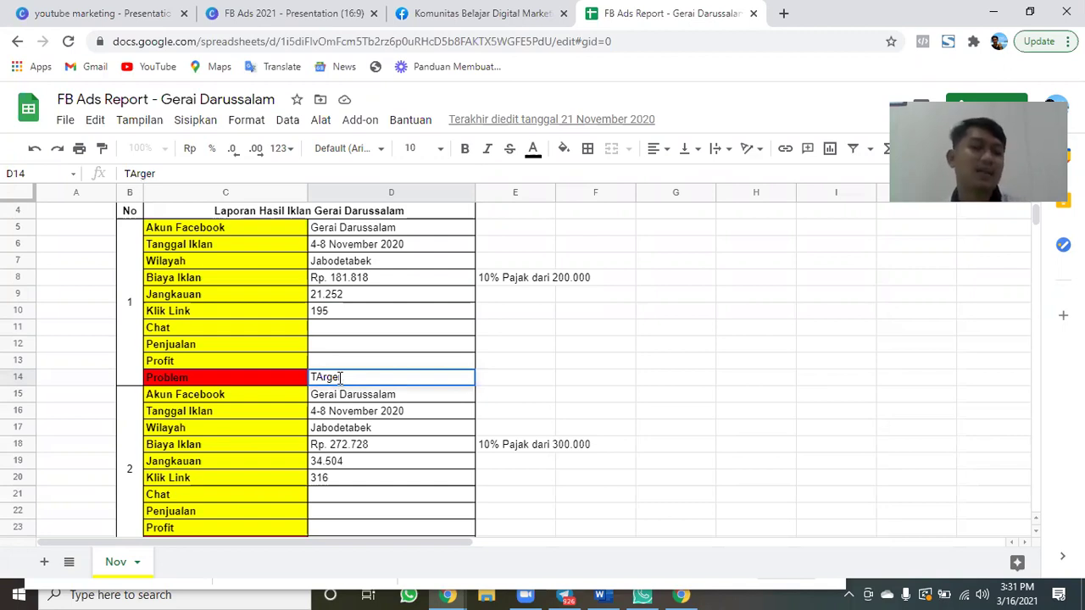
pyautogui.press('BackSpace')
pyautogui.press('BackSpace')
pyautogui.press('BackSpace')
pyautogui.press('BackSpace')
pyautogui.press('BackSpace')
pyautogui.press('BackSpace')
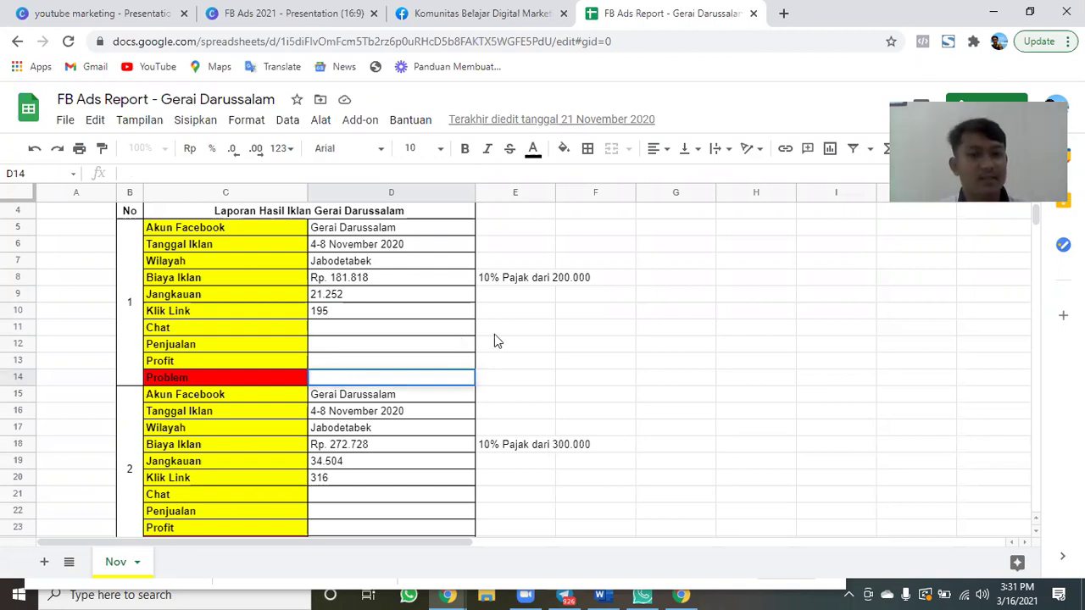
pyautogui.click(495, 334)
pyautogui.click(629, 317)
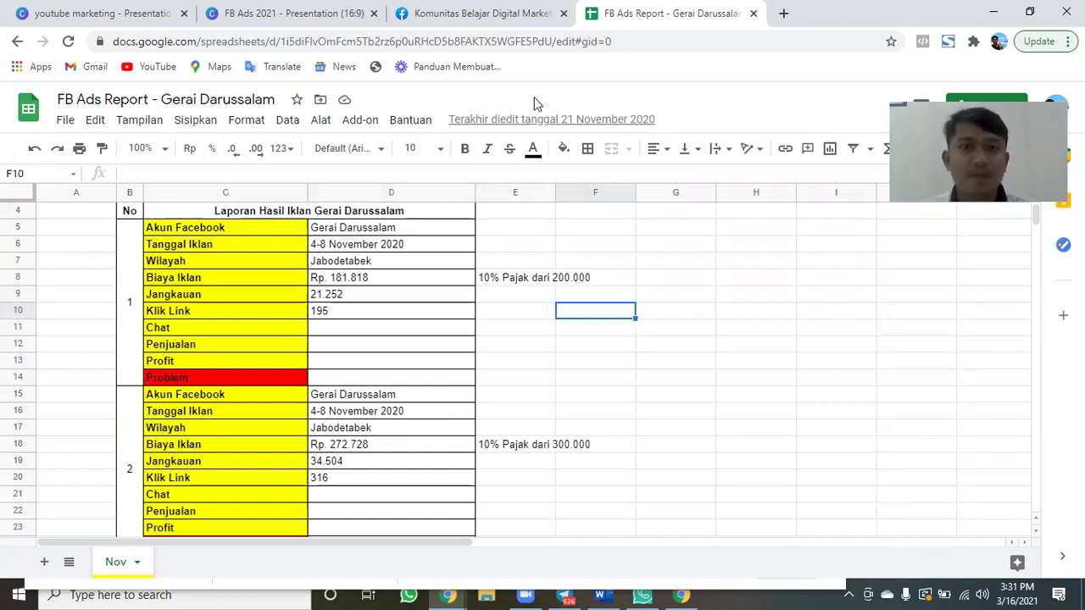
pyautogui.click(507, 13)
pyautogui.click(287, 12)
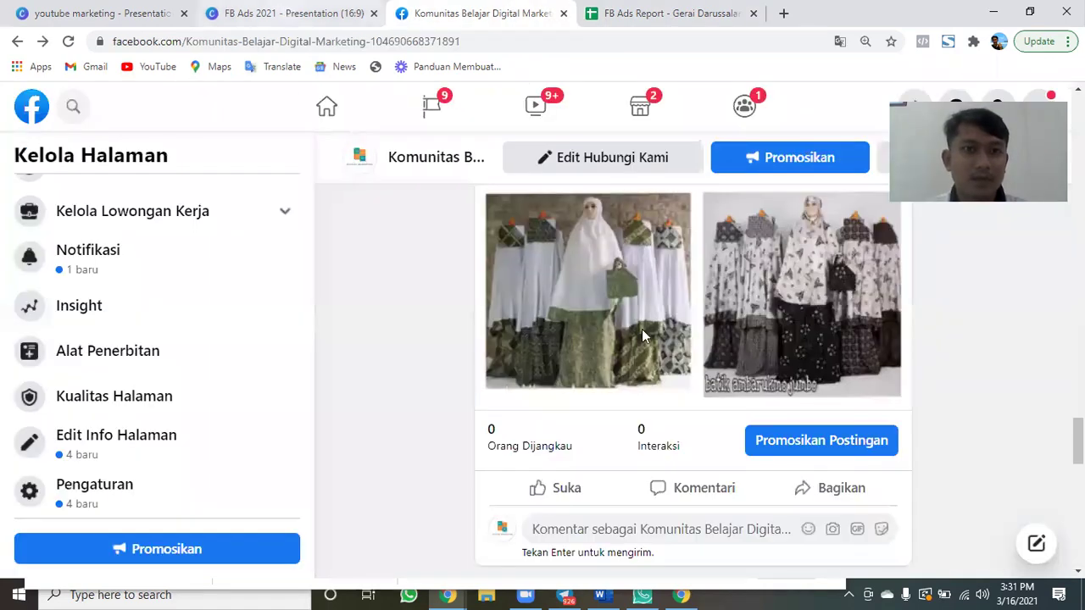
# Present the FB Ads 2021 deck full screen and advance to slide 13, 'Materi Inti Facebook Ads'.
pyautogui.click(971, 549)
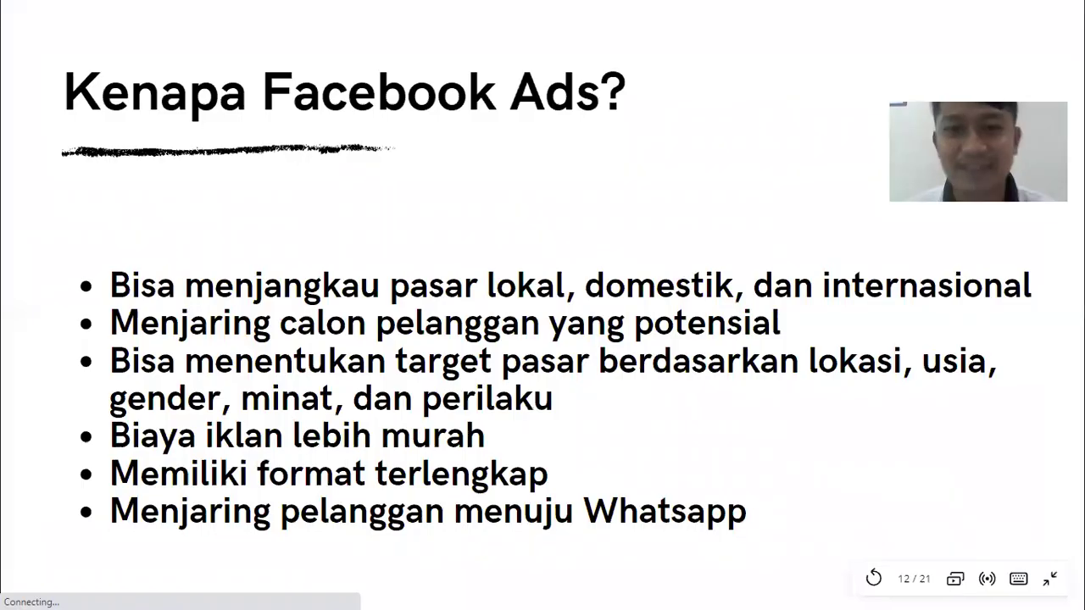
pyautogui.press('Right')
pyautogui.click(752, 309)
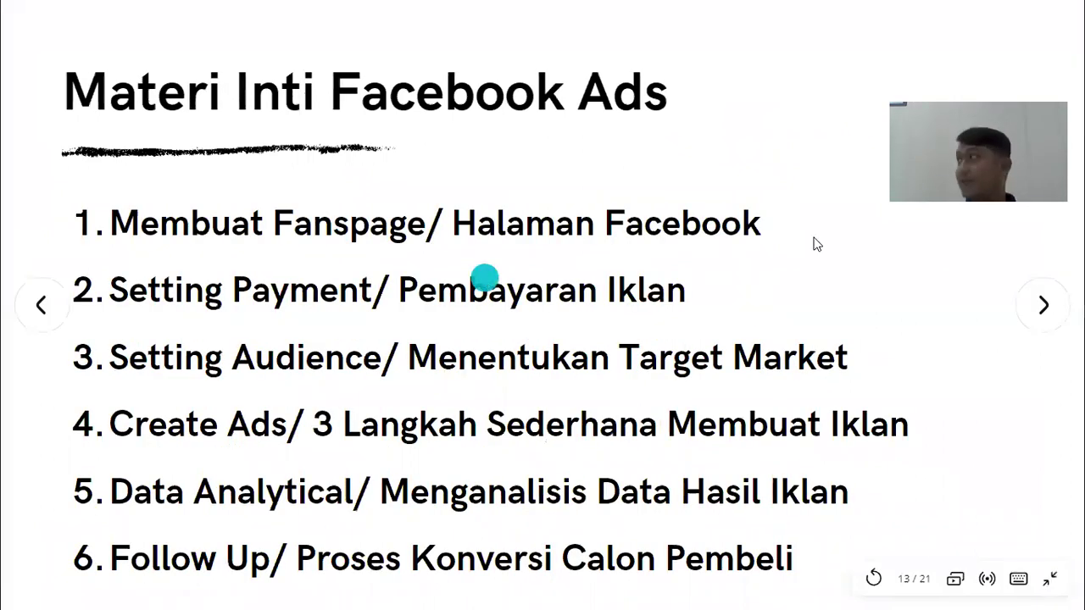